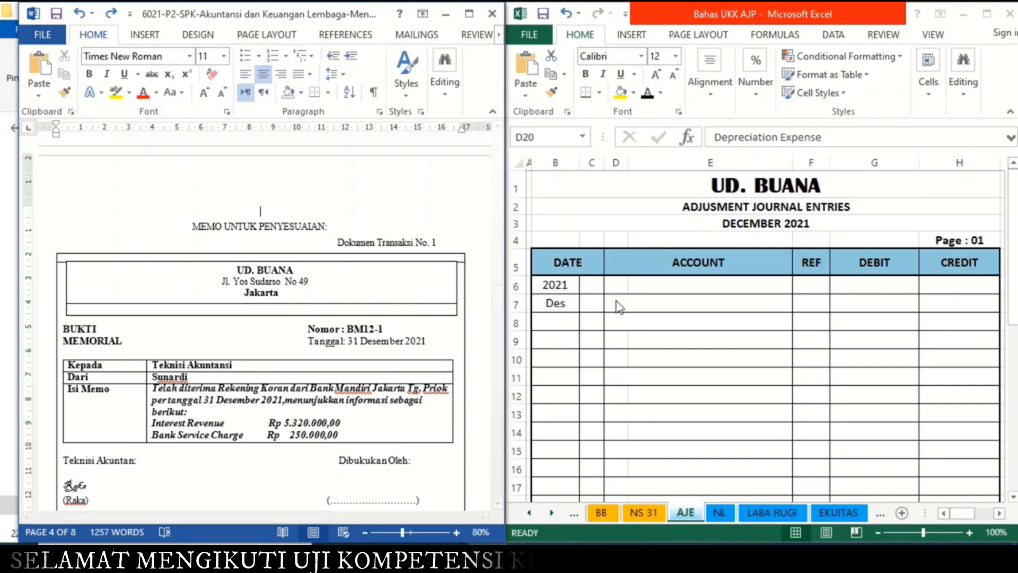
On the AJE sheet, set the hidden date in C7 to black font and enter Cash in Bank as the account in D7
{"action": "double_click", "coordinate": [585, 302]}
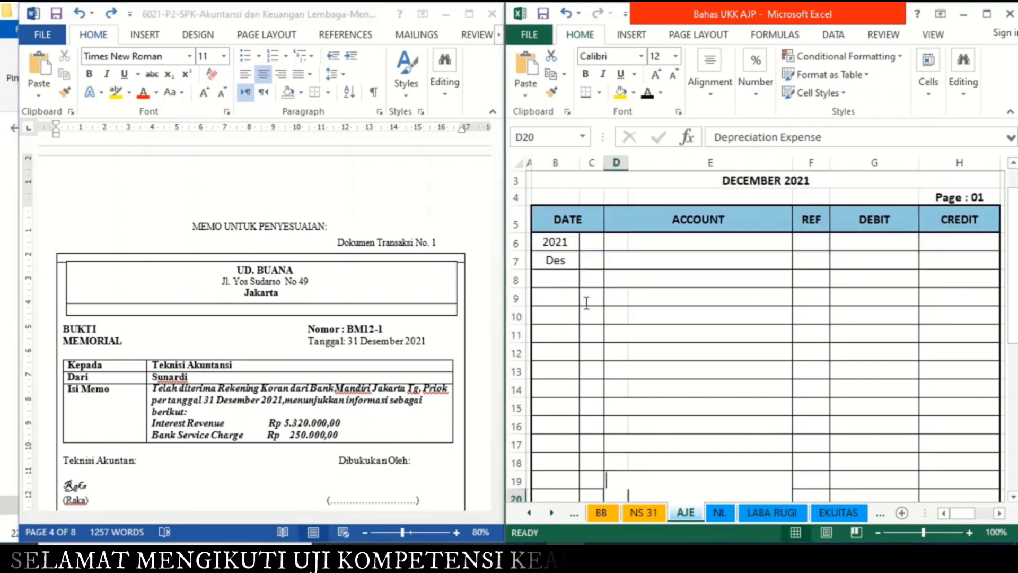
{"action": "left_click", "coordinate": [590, 245]}
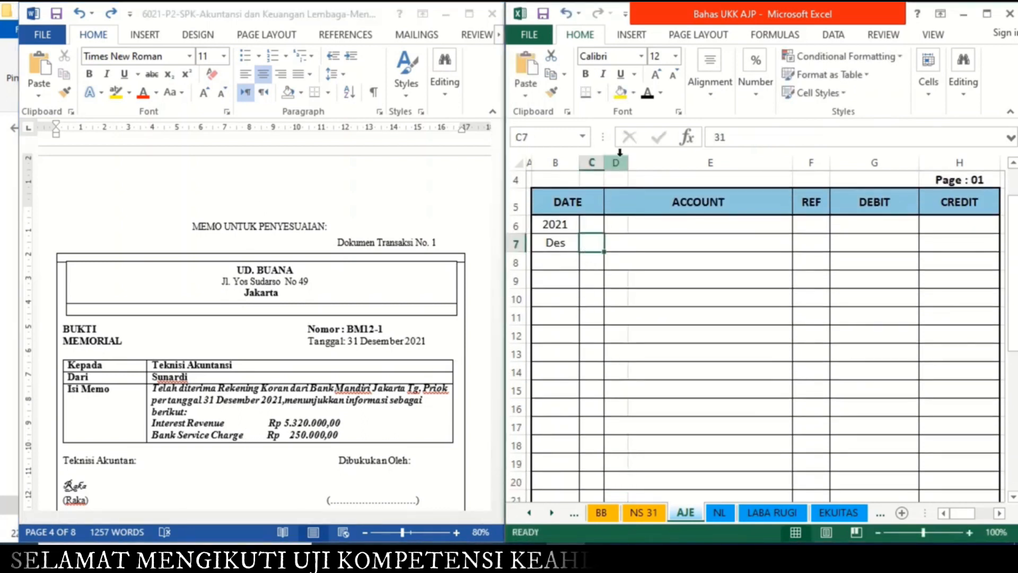
{"action": "left_click", "coordinate": [646, 94]}
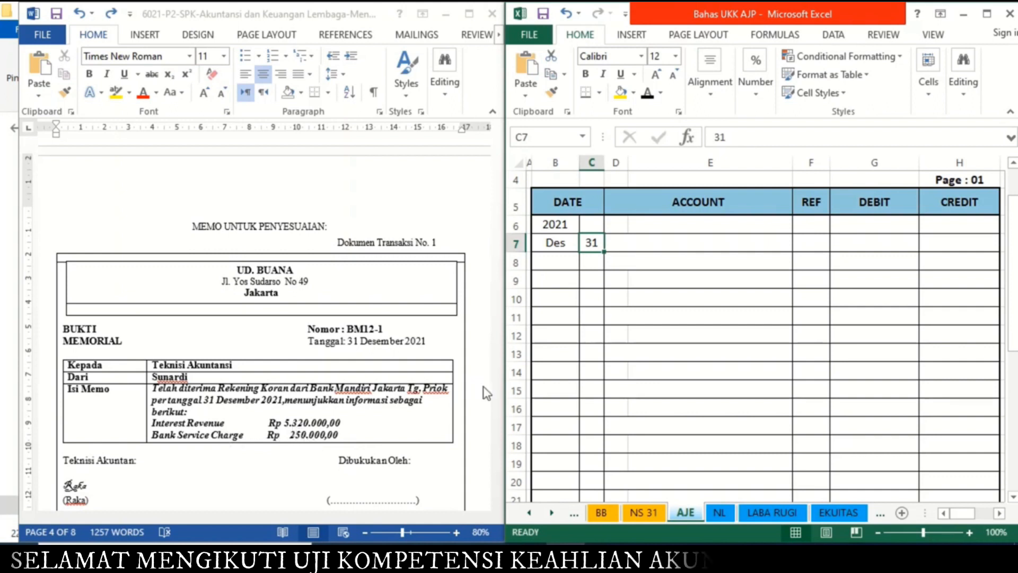
{"action": "left_click", "coordinate": [621, 245]}
{"action": "type", "text": "Cash in Bank"}
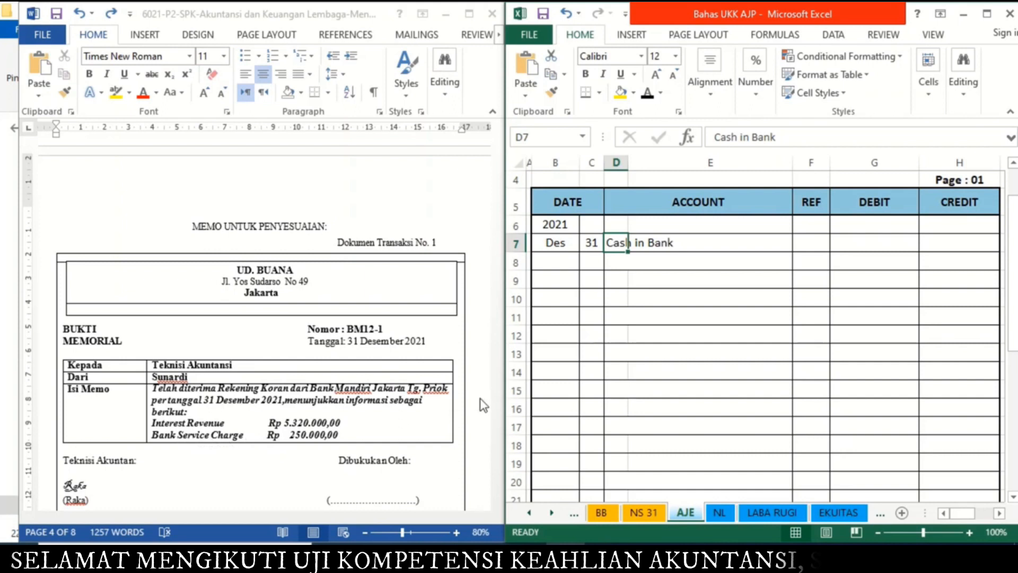
Reveal the hidden account names Bank Service Charge in D8 and Interest Renue in E9 by setting their font colour to black
{"action": "left_click", "coordinate": [616, 262]}
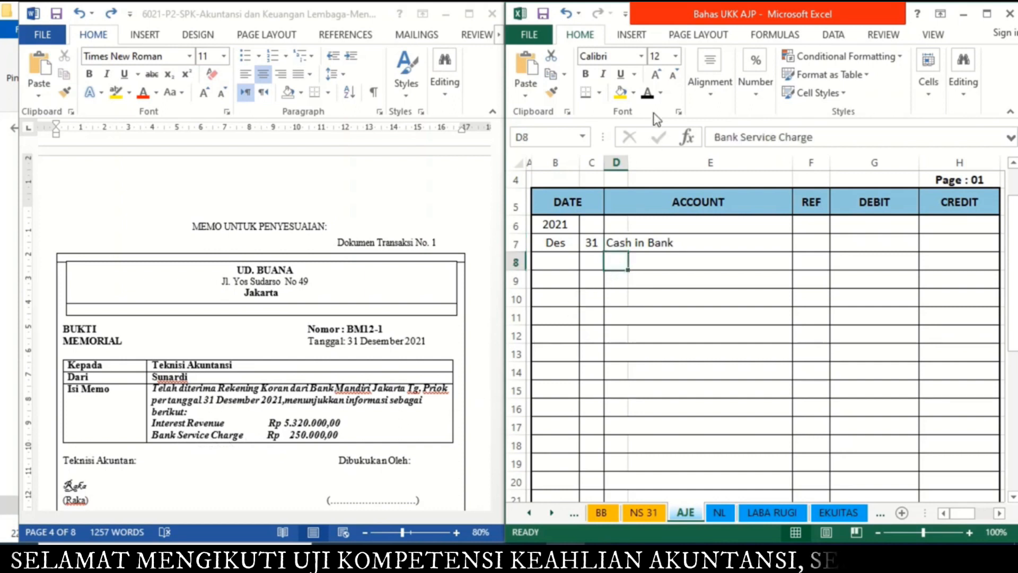
{"action": "left_click", "coordinate": [647, 94]}
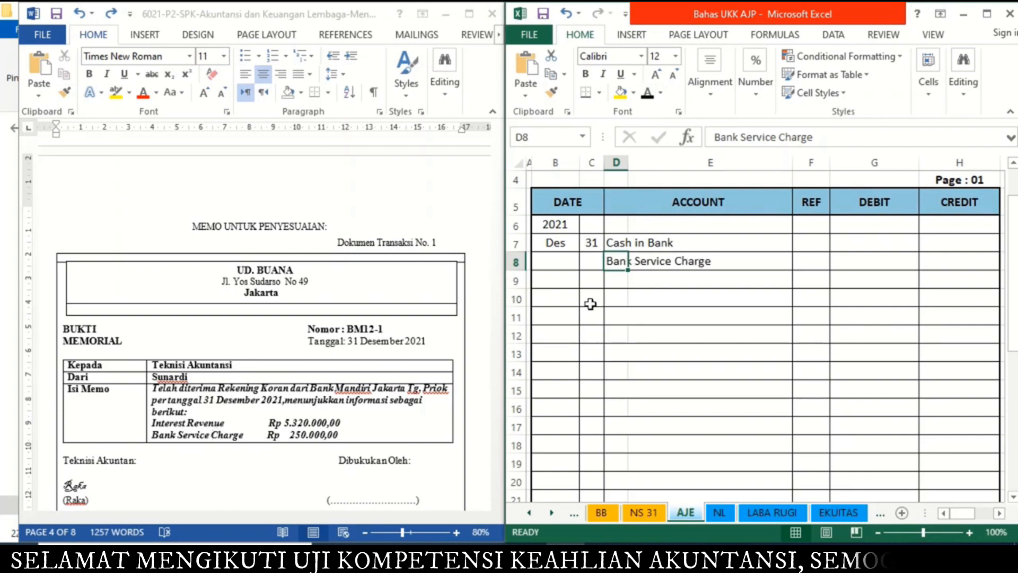
{"action": "left_click", "coordinate": [656, 277]}
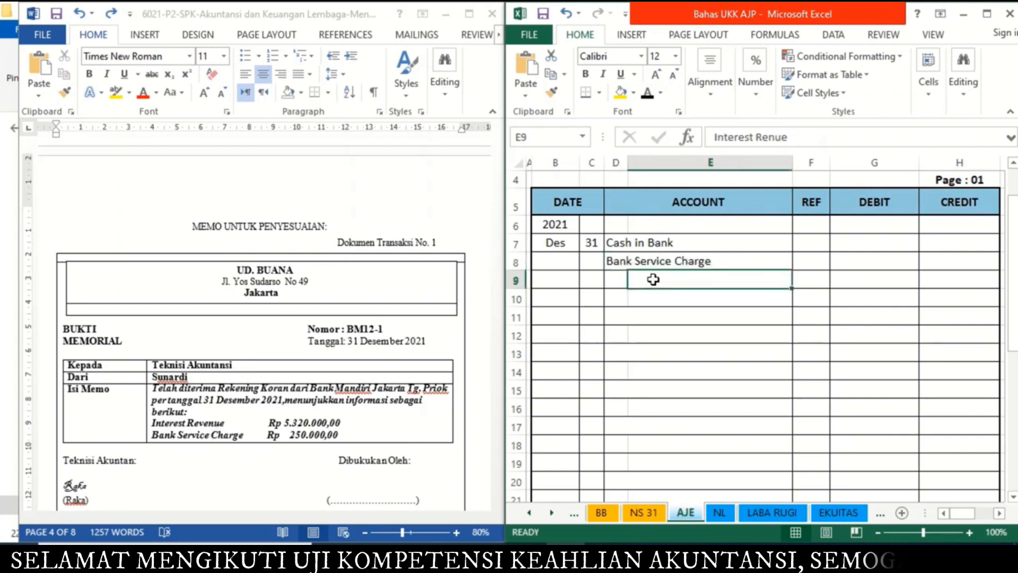
{"action": "left_click", "coordinate": [648, 95]}
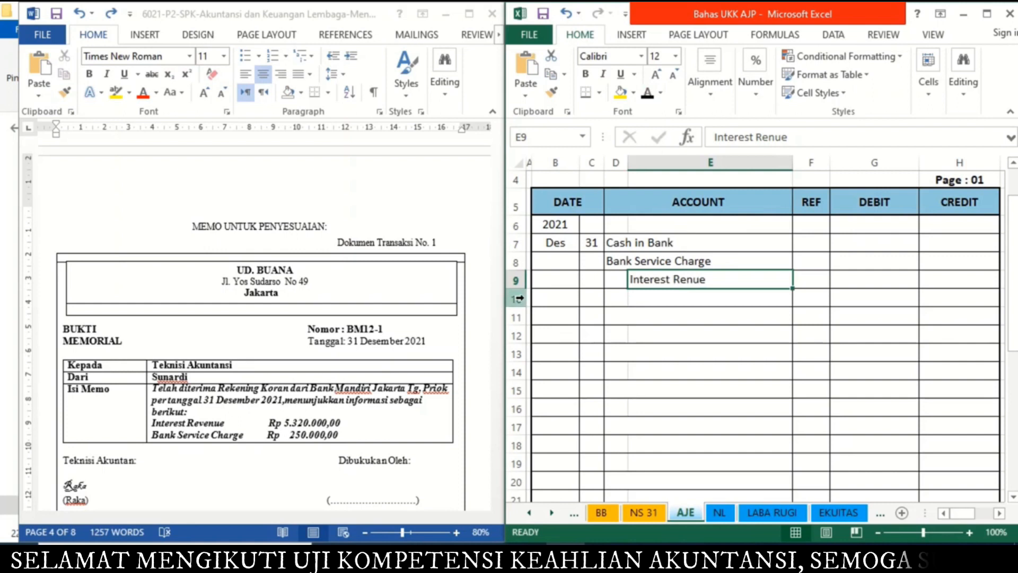
Set the font to black for the Bank Service Charge debit in G8, Interest Renue credit in H9 and Cash in Bank debit in G7
{"action": "left_click", "coordinate": [862, 267]}
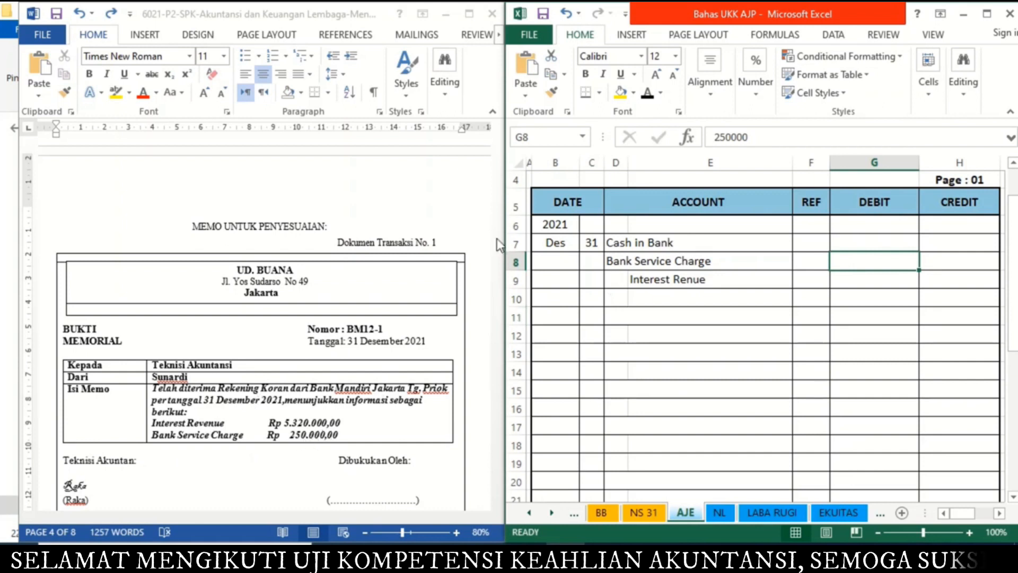
{"action": "left_click", "coordinate": [647, 91]}
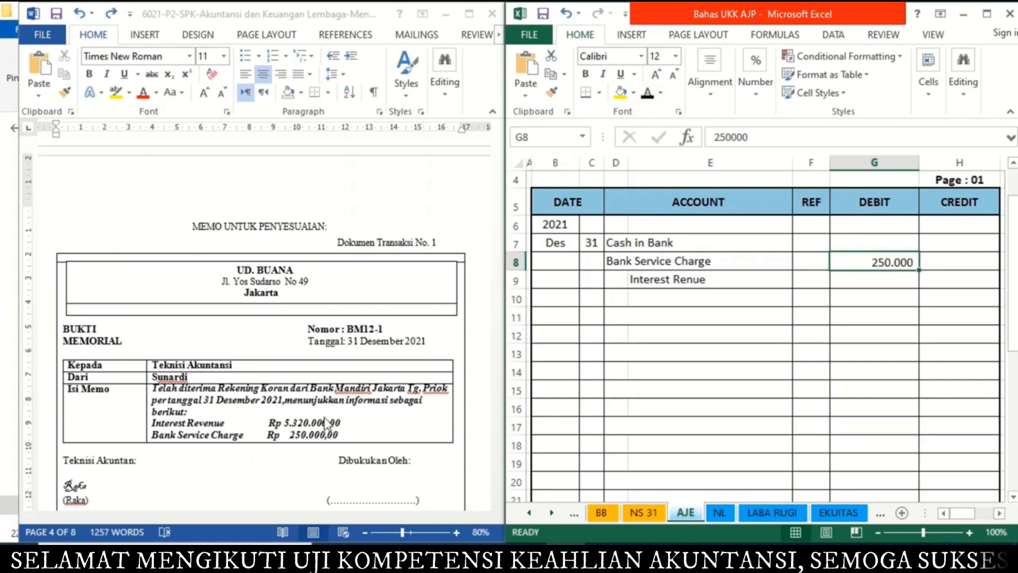
{"action": "left_click", "coordinate": [931, 282]}
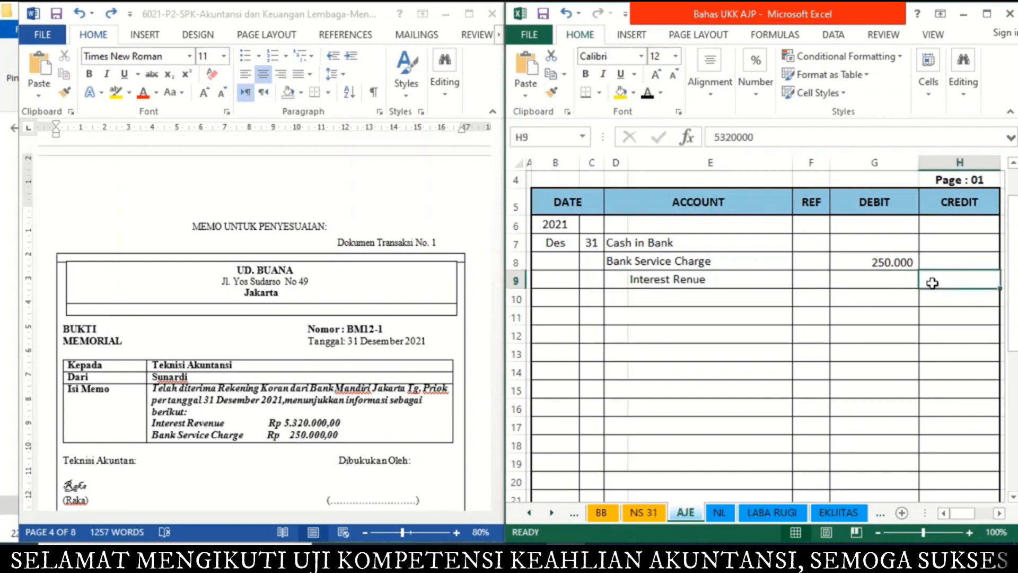
{"action": "left_click", "coordinate": [649, 97]}
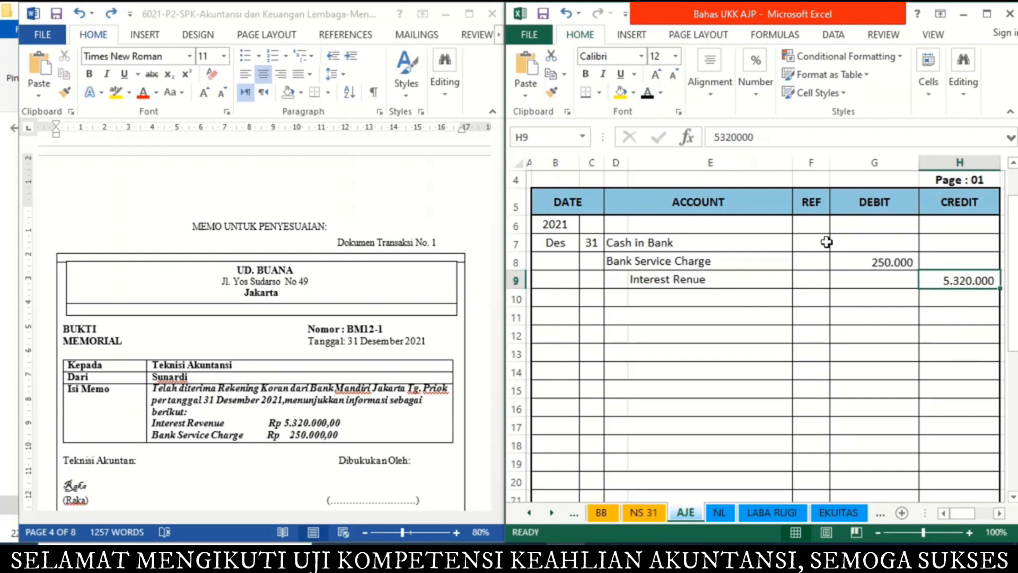
{"action": "left_click", "coordinate": [855, 242]}
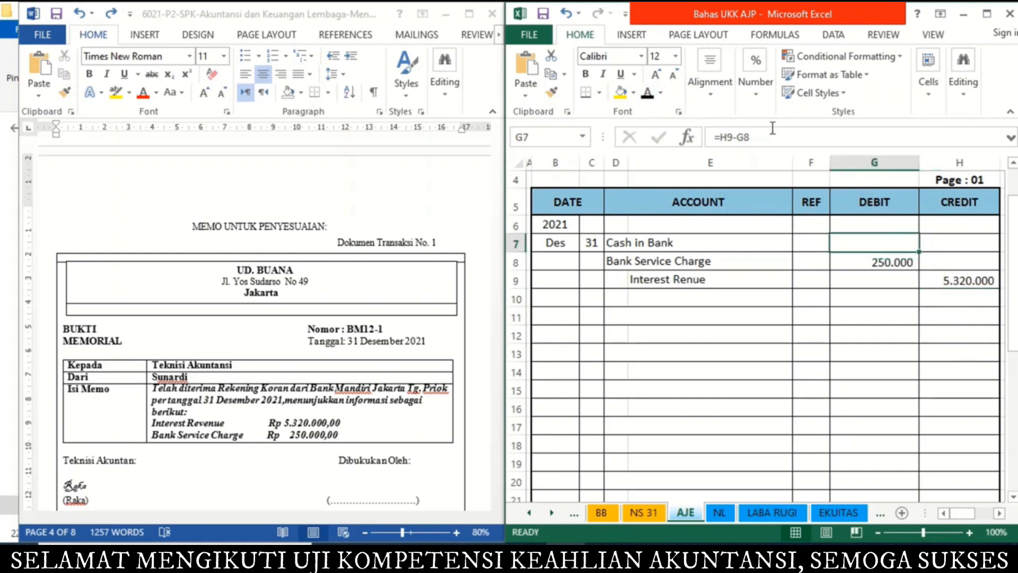
{"action": "left_click", "coordinate": [648, 95]}
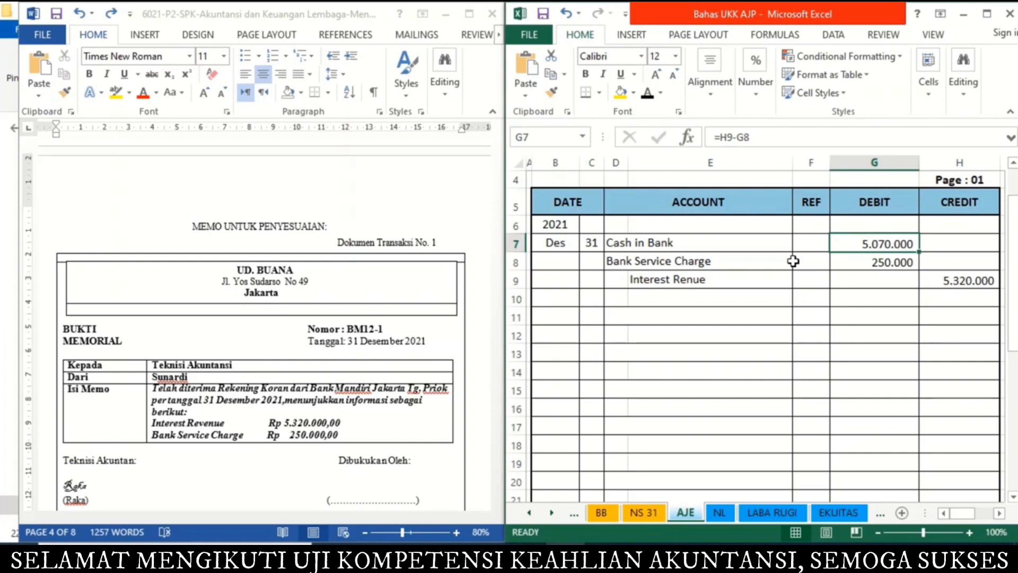
In the Word document, delete the blank shape covering the signature under Dibukukan Oleh in transaction document 1
{"action": "left_click", "coordinate": [377, 487]}
{"action": "left_click_drag", "start_coordinate": [377, 487], "coordinate": [377, 487]}
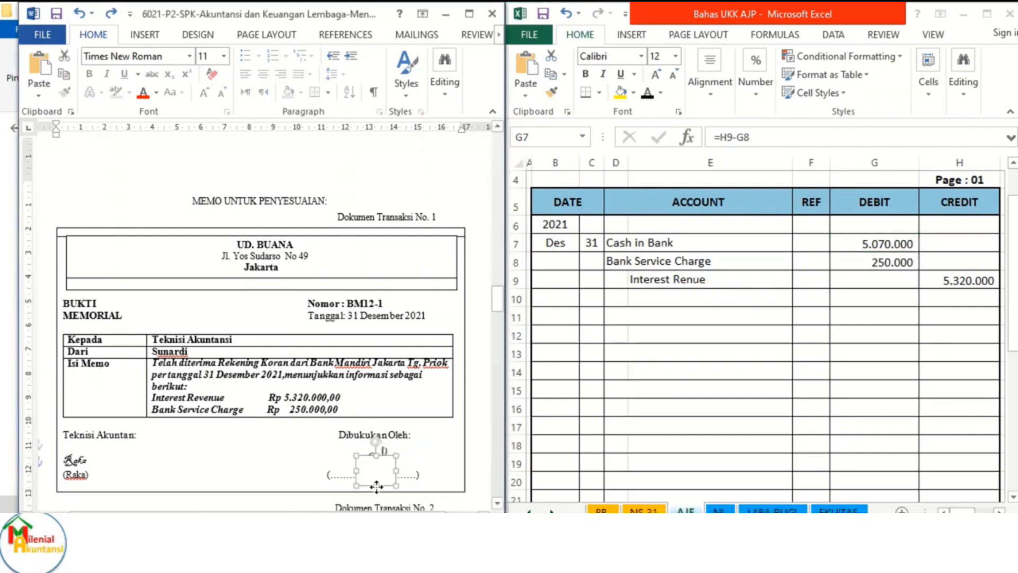
{"action": "key", "text": "Delete"}
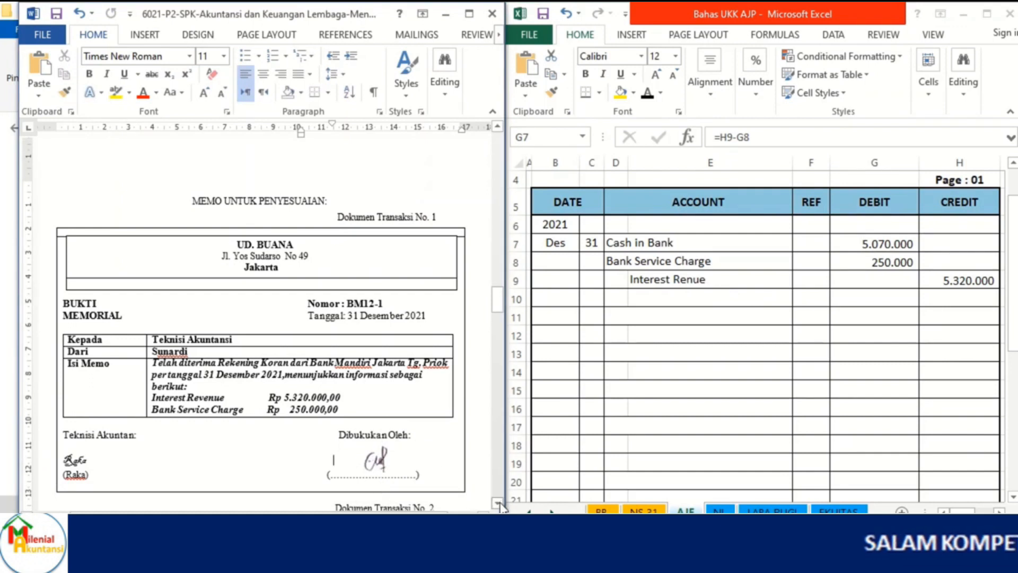
Consult transaction document 2 and the NS 31 sheet, and reveal the AJE date in C11 and store supplies accounts in D11 and E12 in black
{"action": "left_click_drag", "start_coordinate": [500, 505], "coordinate": [499, 505]}
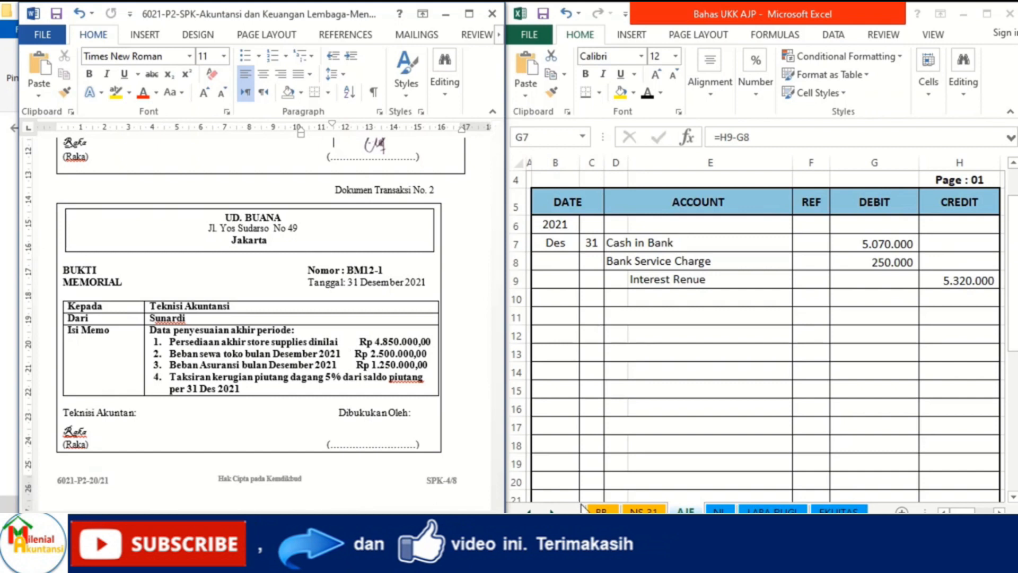
{"action": "left_click", "coordinate": [644, 510]}
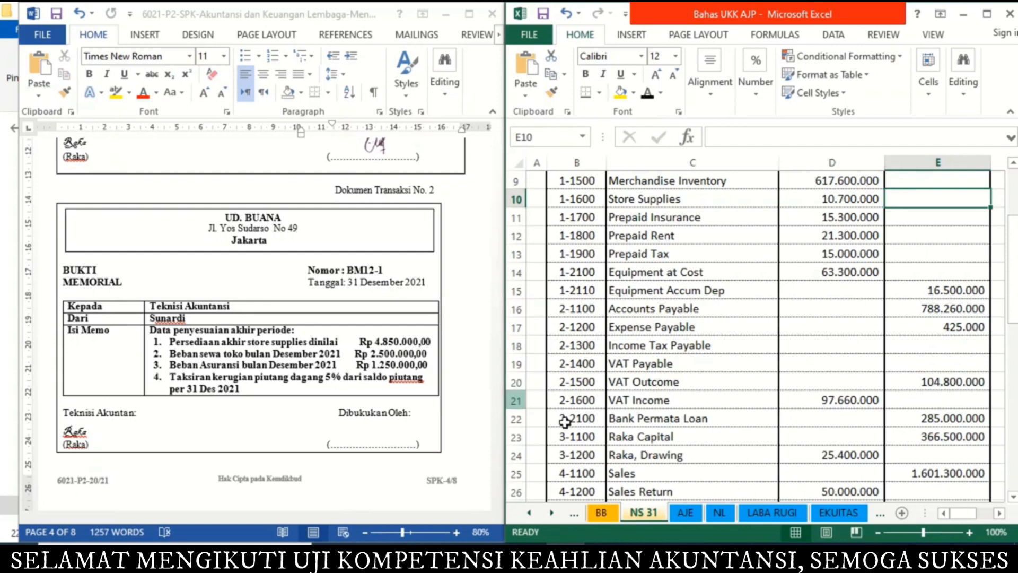
{"action": "left_click", "coordinate": [685, 512]}
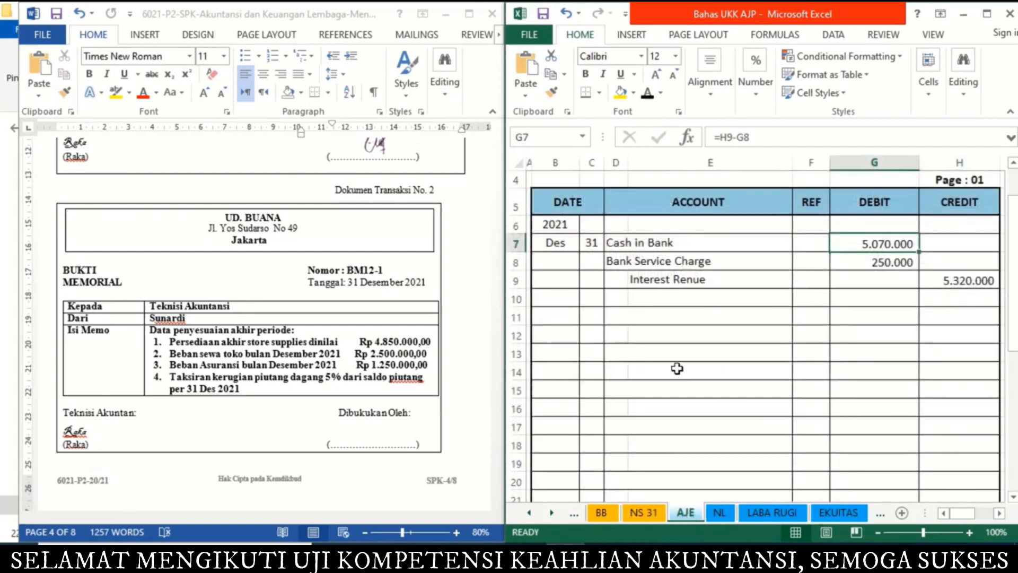
{"action": "left_click", "coordinate": [614, 320]}
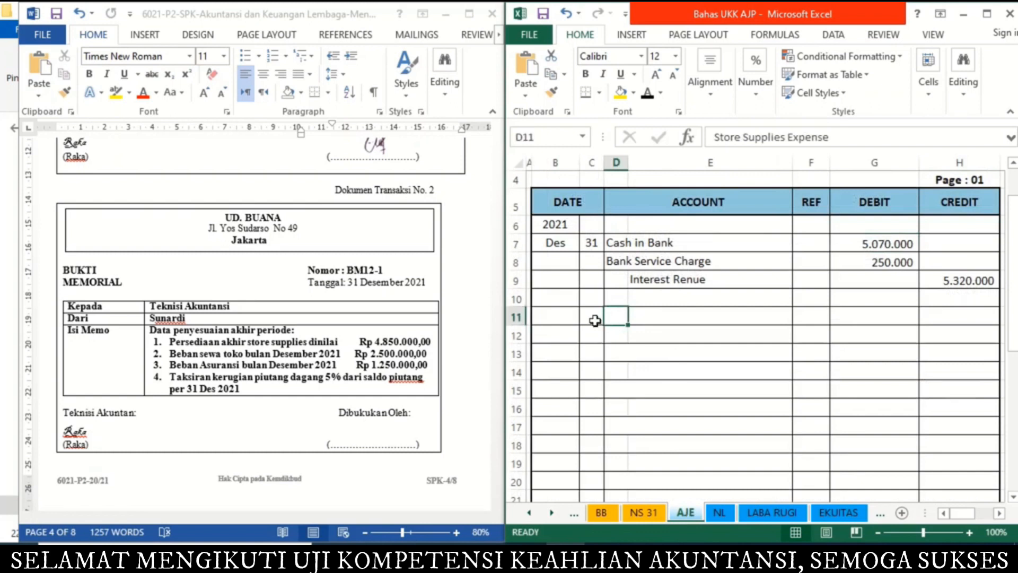
{"action": "left_click", "coordinate": [593, 318]}
{"action": "left_click", "coordinate": [650, 101]}
{"action": "left_click", "coordinate": [620, 319]}
{"action": "left_click", "coordinate": [648, 96]}
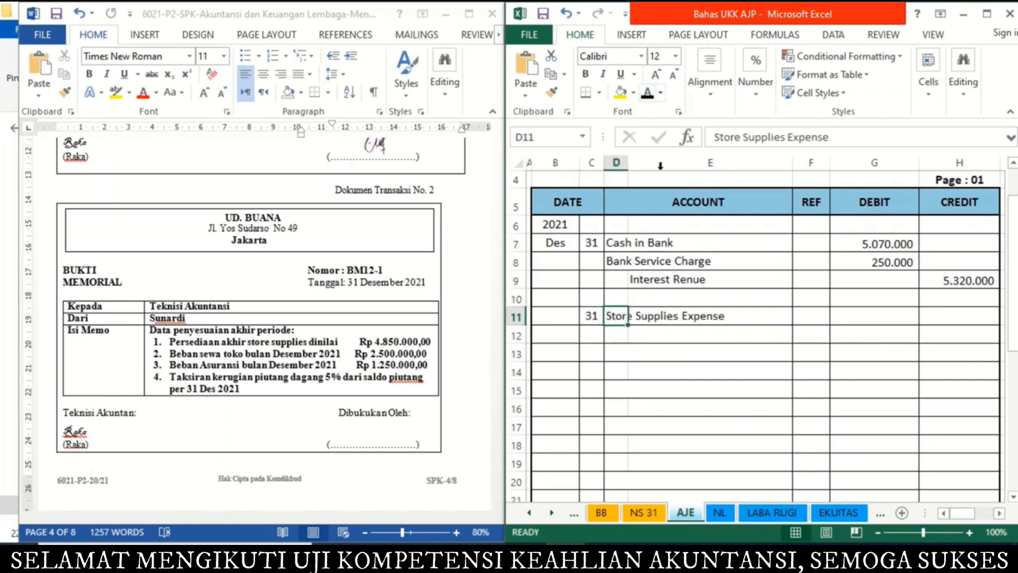
{"action": "left_click", "coordinate": [655, 336]}
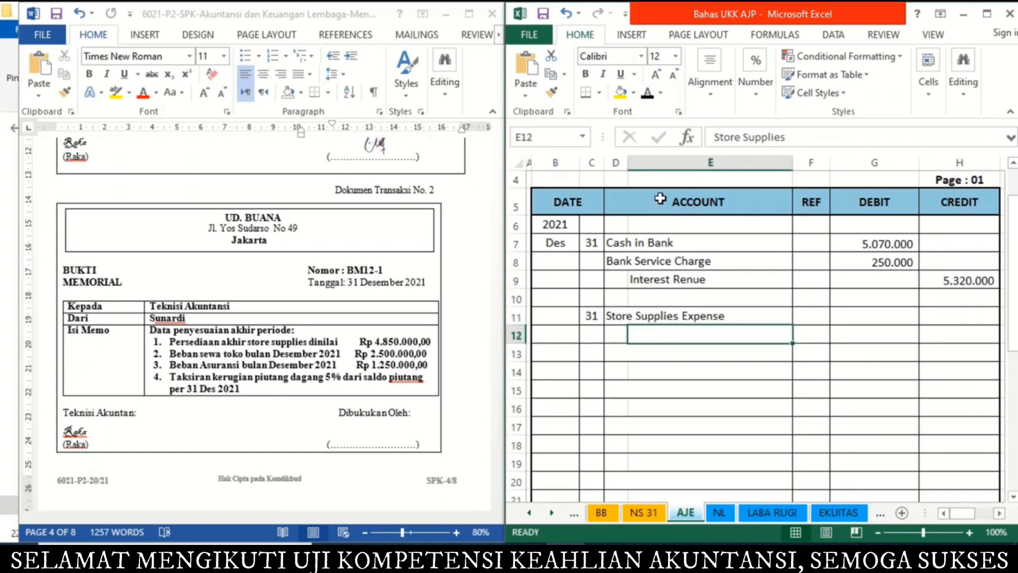
{"action": "left_click", "coordinate": [648, 97]}
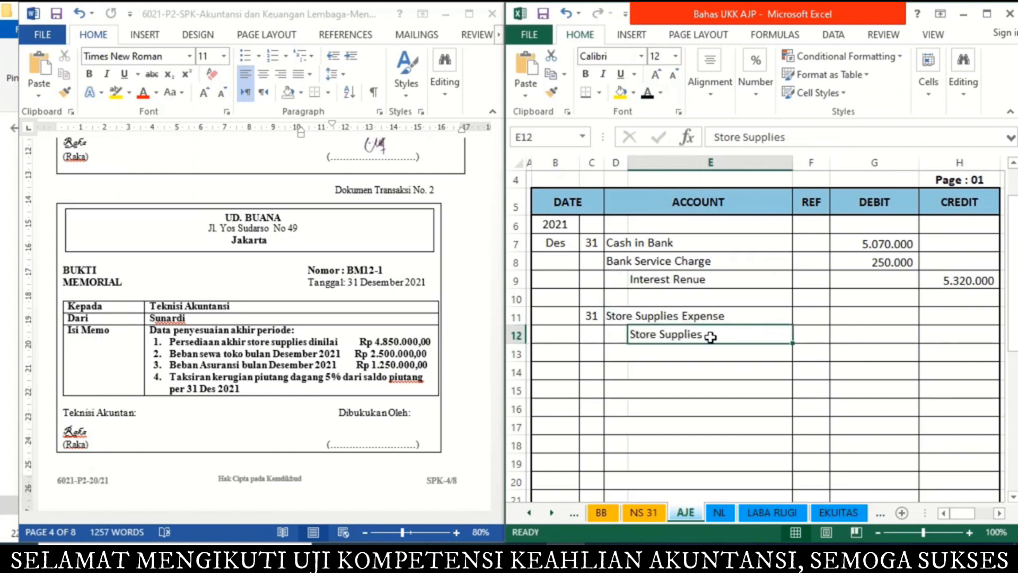
Set the font colour to black for the Store Supplies Expense debit in G11 and the Store Supplies credit in H12
{"action": "left_click", "coordinate": [860, 323]}
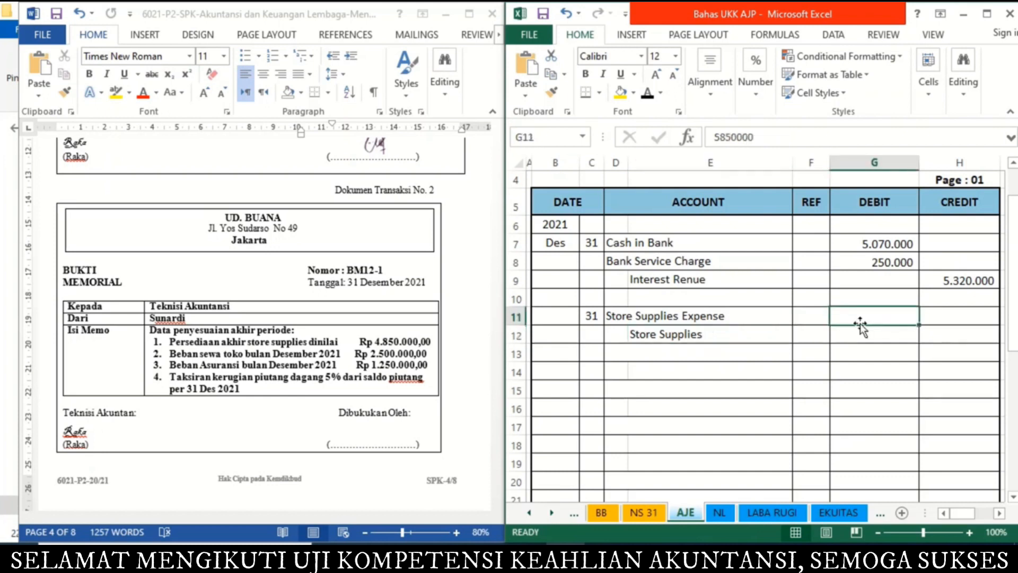
{"action": "left_click", "coordinate": [648, 95]}
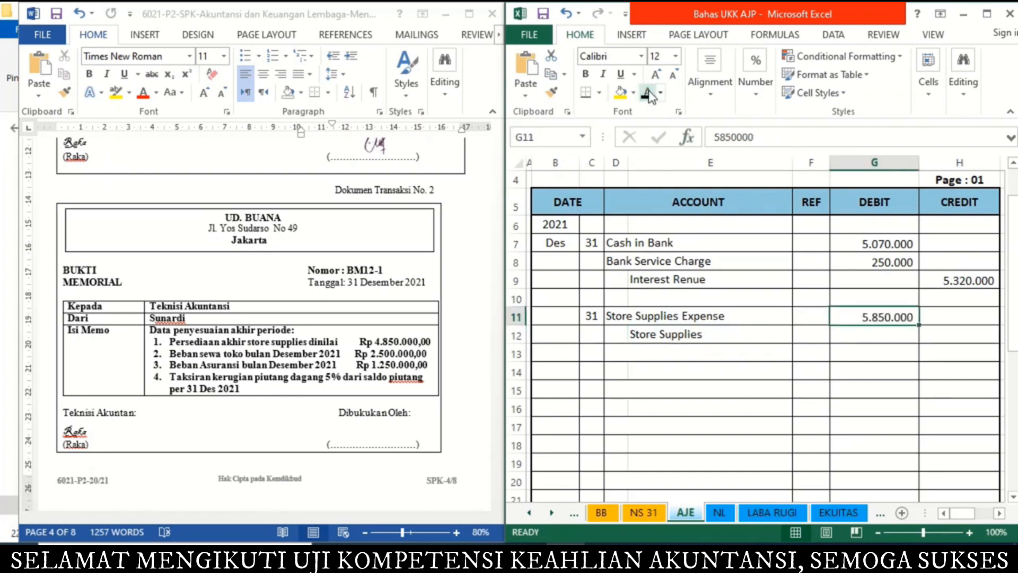
{"action": "left_click", "coordinate": [939, 334]}
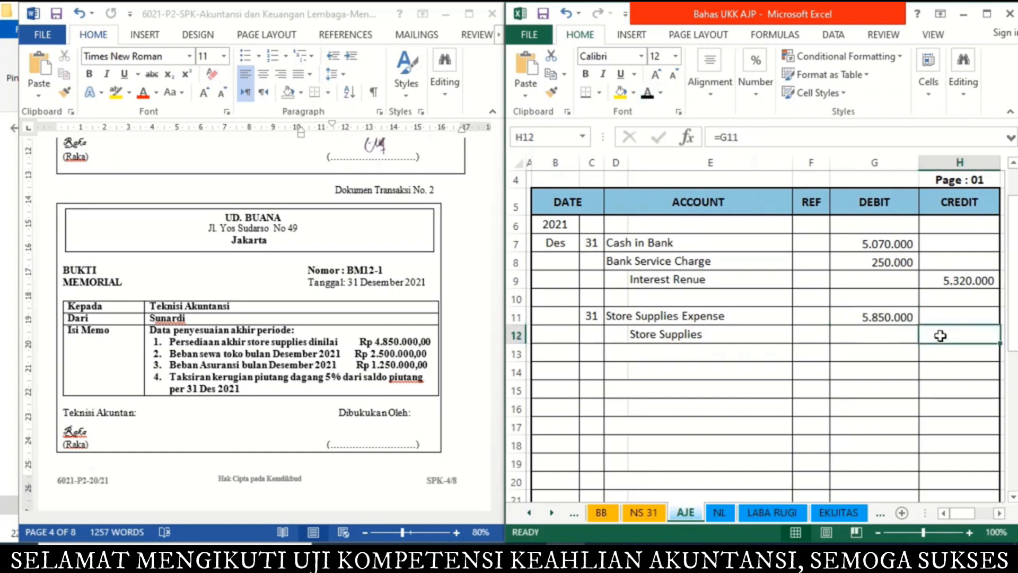
{"action": "left_click", "coordinate": [648, 95]}
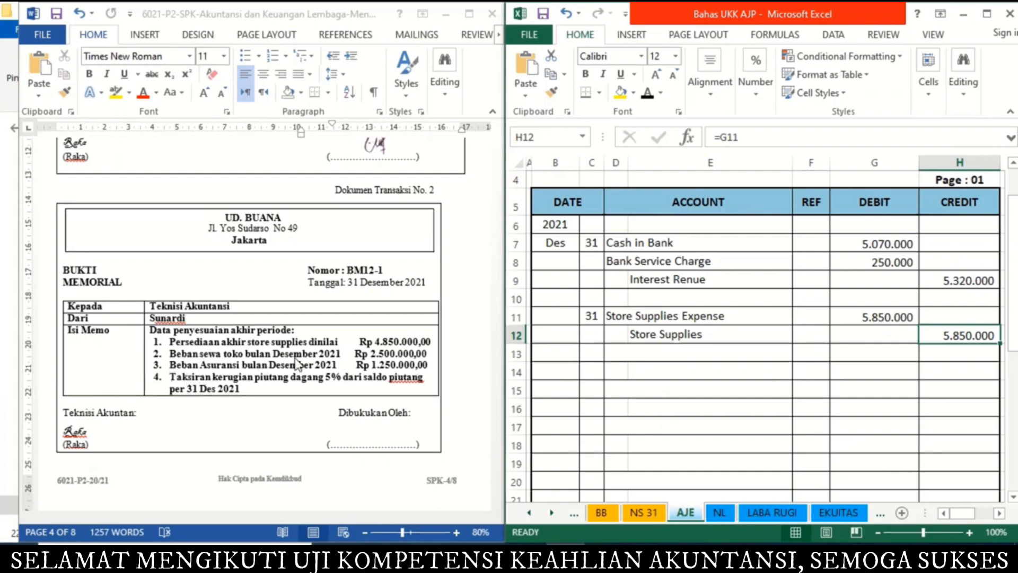
Reveal the account names Rent Expense in D13 and Prepaid Rent in E14 by setting their font colour to black
{"action": "left_click", "coordinate": [619, 354]}
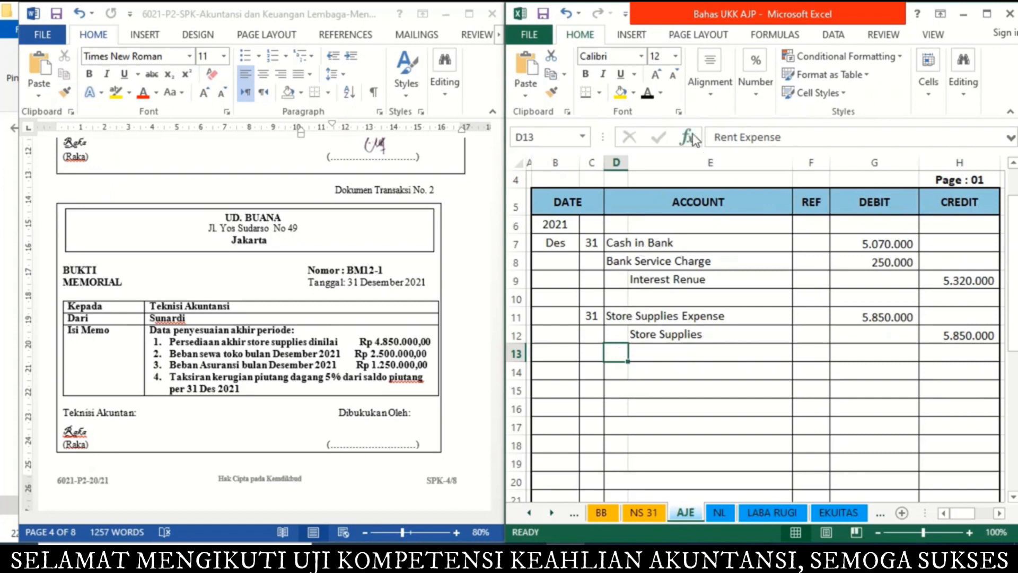
{"action": "left_click", "coordinate": [648, 95]}
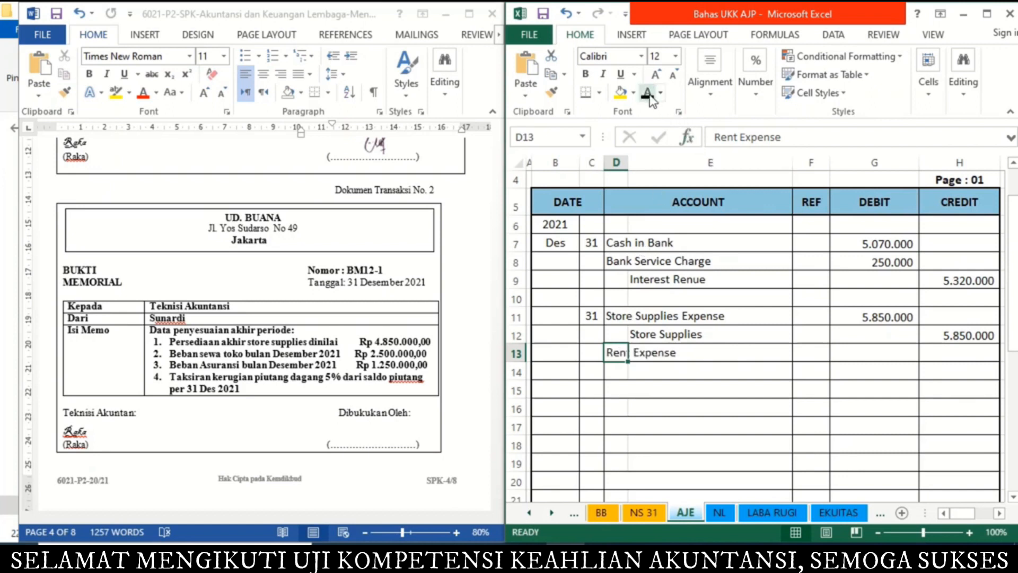
{"action": "left_click", "coordinate": [661, 374]}
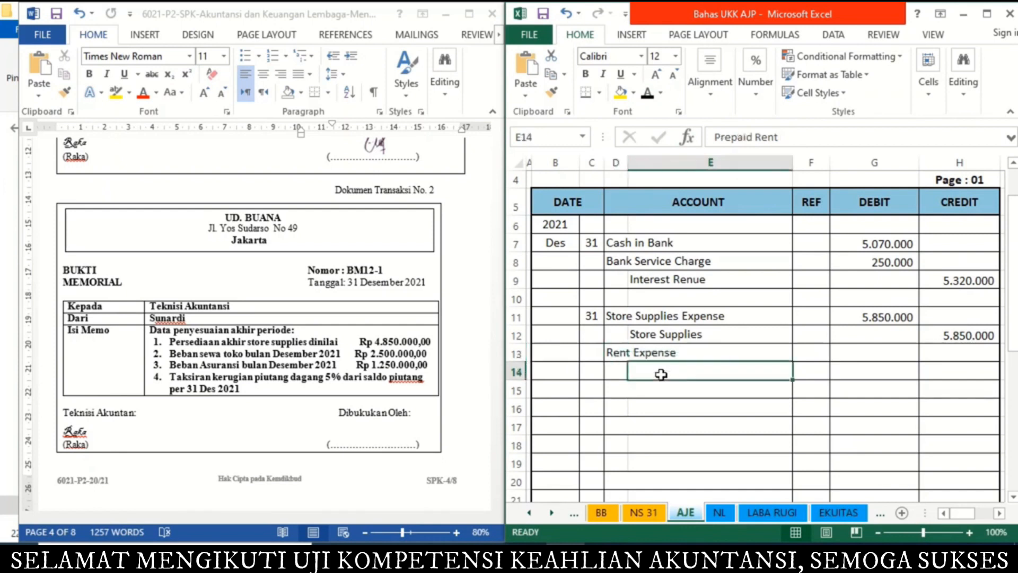
{"action": "left_click", "coordinate": [648, 95]}
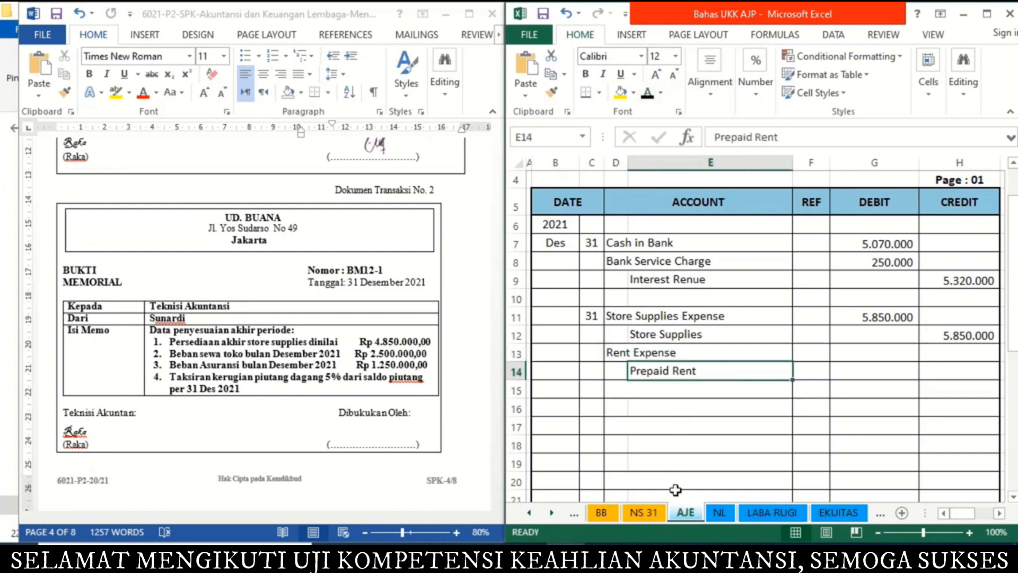
Check the NS 31 sheet, and set the Rent Expense debit in G13 and the Prepaid Rent credit in H14 on AJE to black font
{"action": "left_click", "coordinate": [653, 518]}
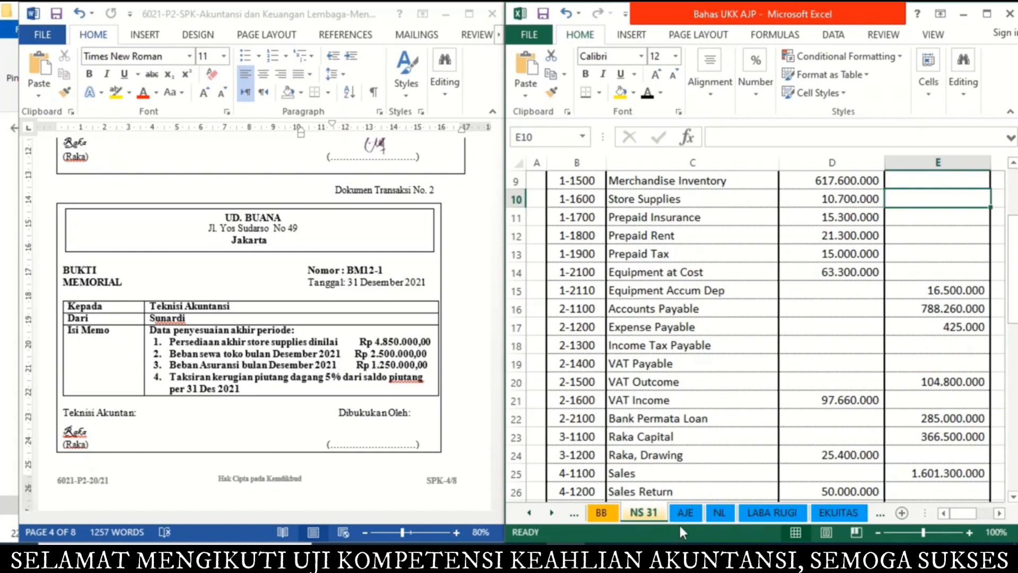
{"action": "left_click", "coordinate": [690, 514]}
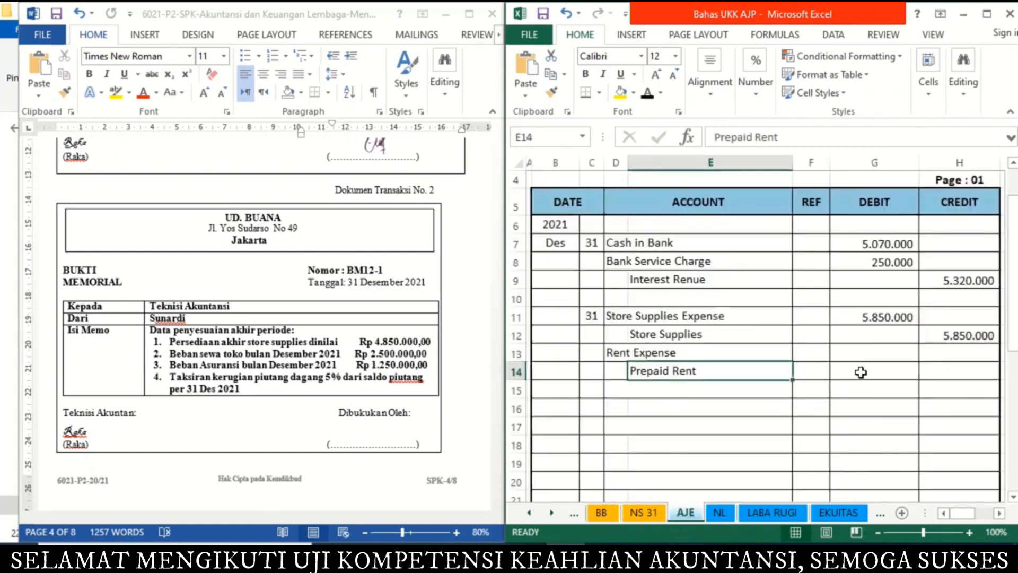
{"action": "left_click", "coordinate": [863, 353]}
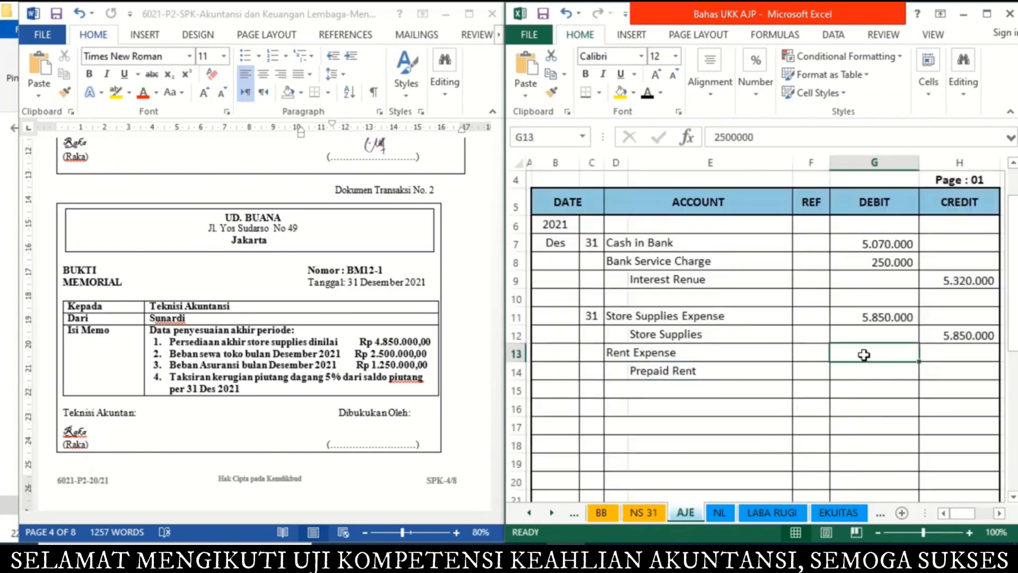
{"action": "left_click", "coordinate": [647, 95]}
{"action": "left_click", "coordinate": [934, 373]}
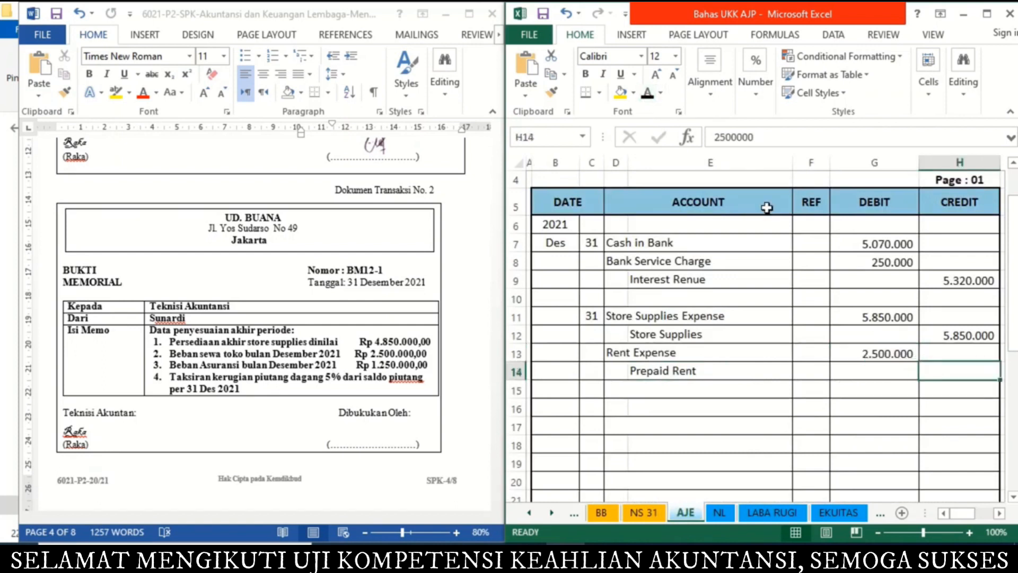
{"action": "left_click", "coordinate": [647, 95]}
Reveal the account names Insurance Expense in D15 and Prepaid Insurance in E16 by setting their font colour to black
{"action": "left_click", "coordinate": [622, 394]}
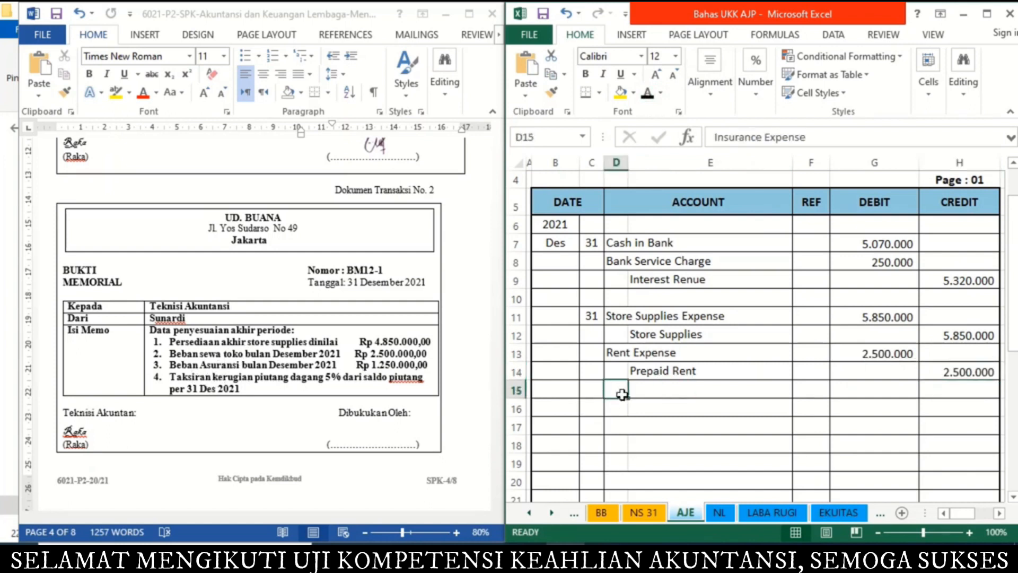
{"action": "left_click", "coordinate": [647, 97]}
{"action": "left_click", "coordinate": [654, 412]}
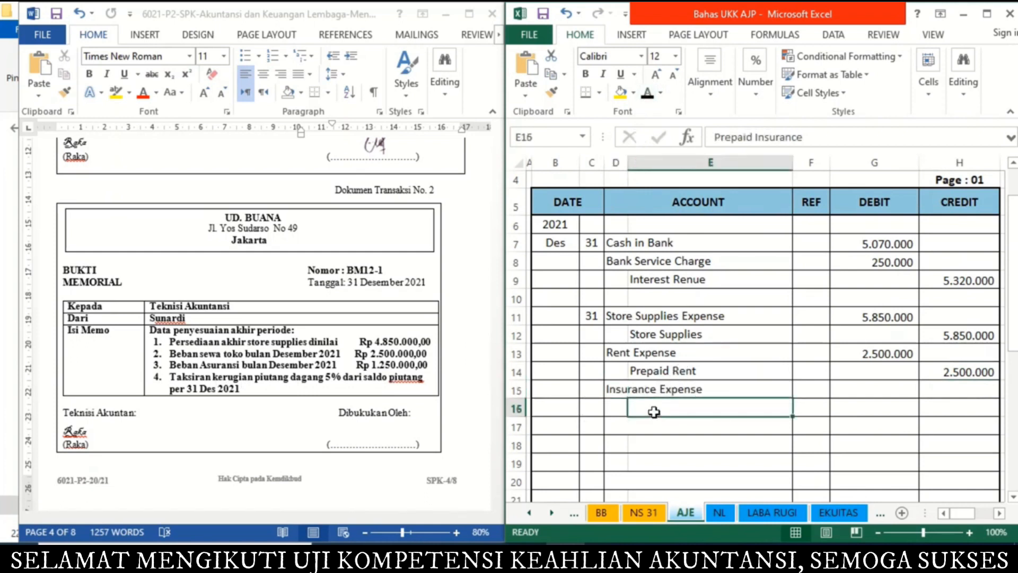
{"action": "left_click", "coordinate": [648, 95]}
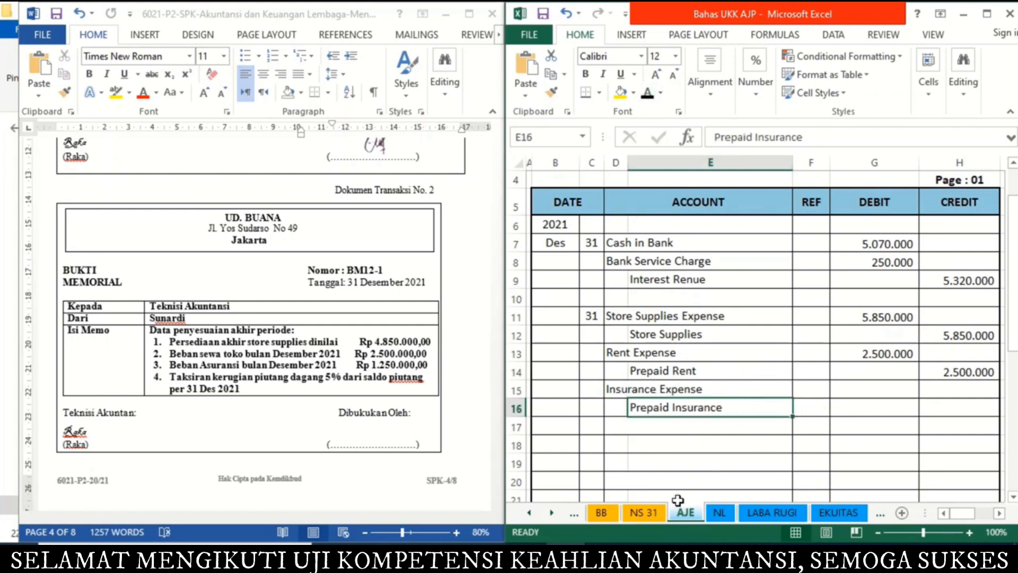
Consult the NS 31 sheet, and reveal the Insurance Expense debit in G15 and Prepaid Insurance credit in H16 on AJE in black
{"action": "left_click", "coordinate": [643, 512]}
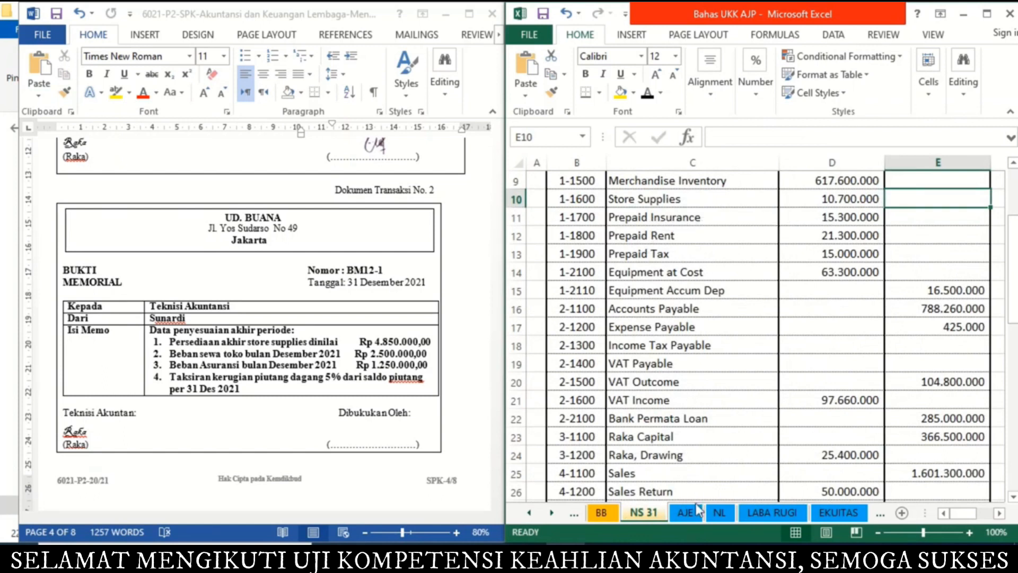
{"action": "left_click", "coordinate": [686, 512]}
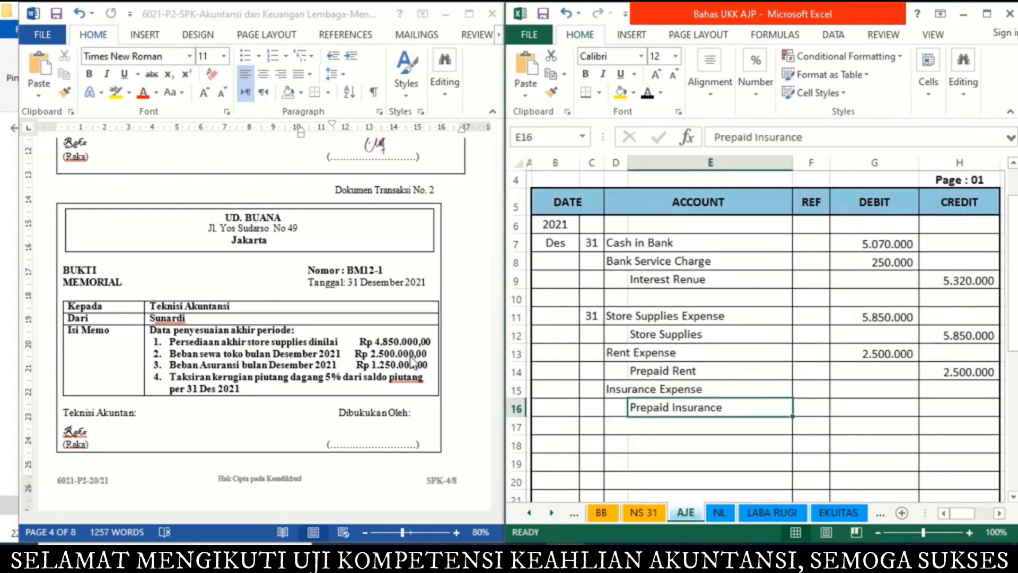
{"action": "left_click", "coordinate": [857, 391]}
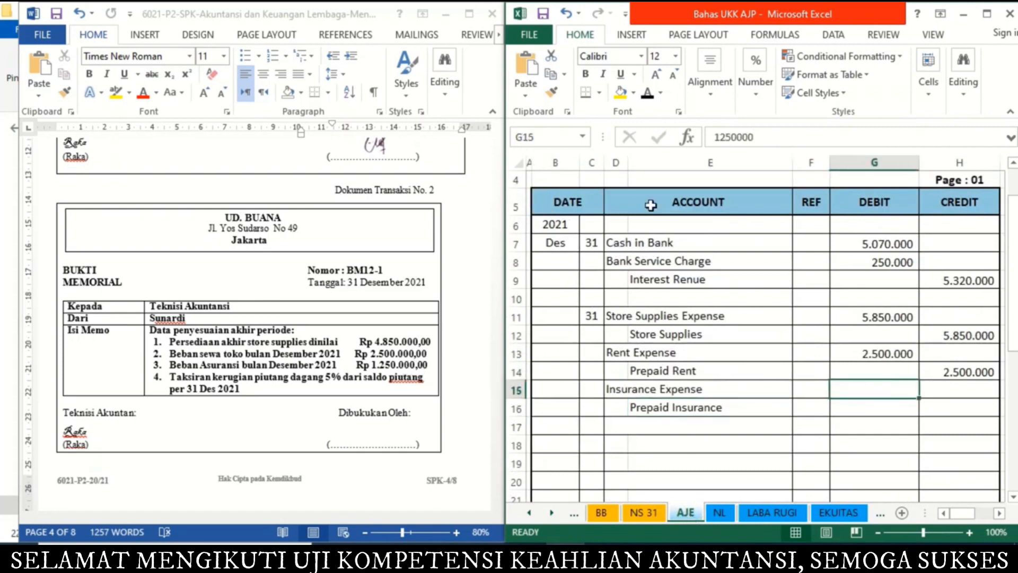
{"action": "left_click", "coordinate": [647, 92]}
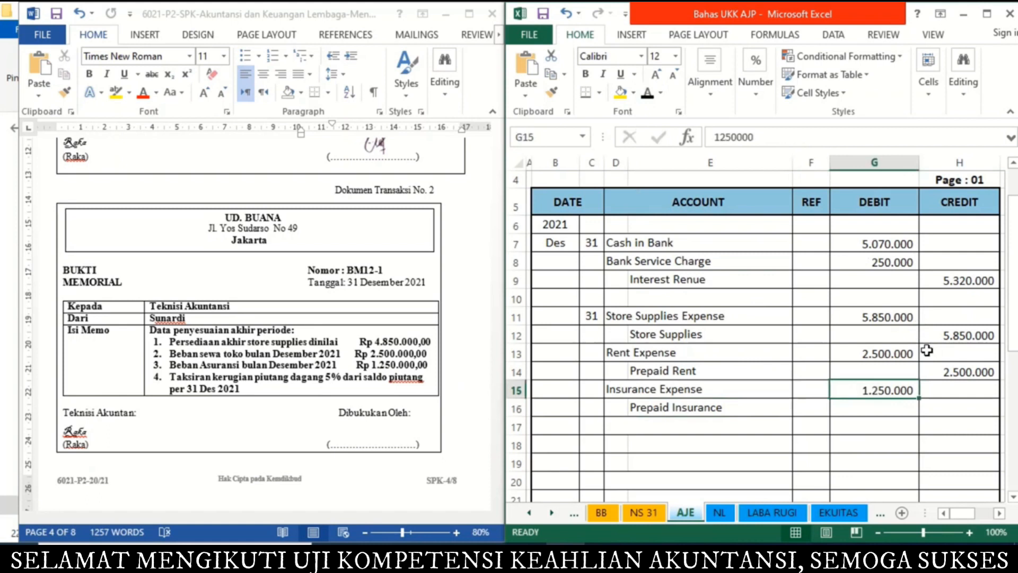
{"action": "left_click", "coordinate": [935, 404]}
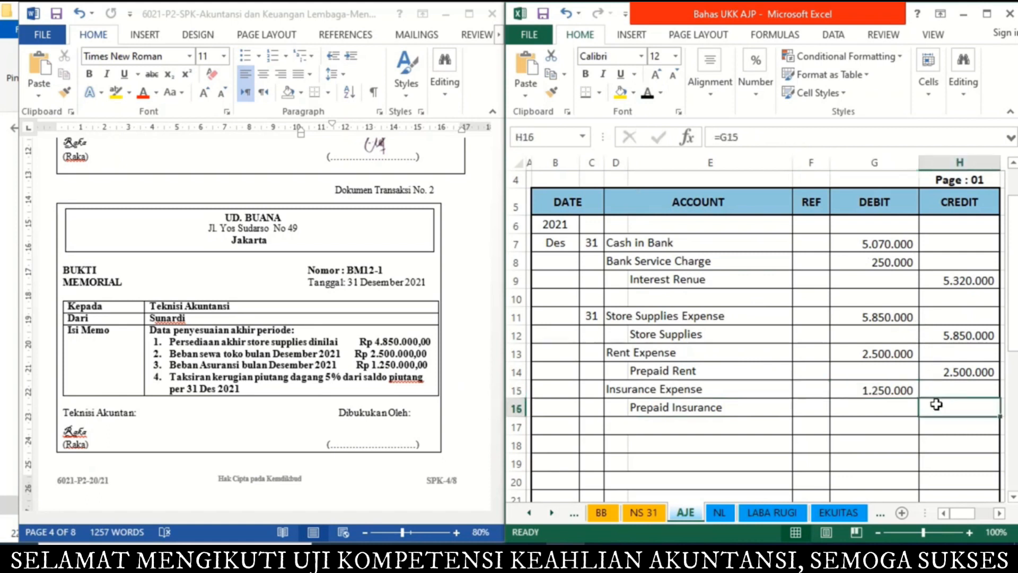
{"action": "left_click", "coordinate": [648, 94]}
Set the font colour to black for Bad Debt Expense in D17 and Allowance for Doubtful Debt in E18
{"action": "left_click", "coordinate": [615, 429]}
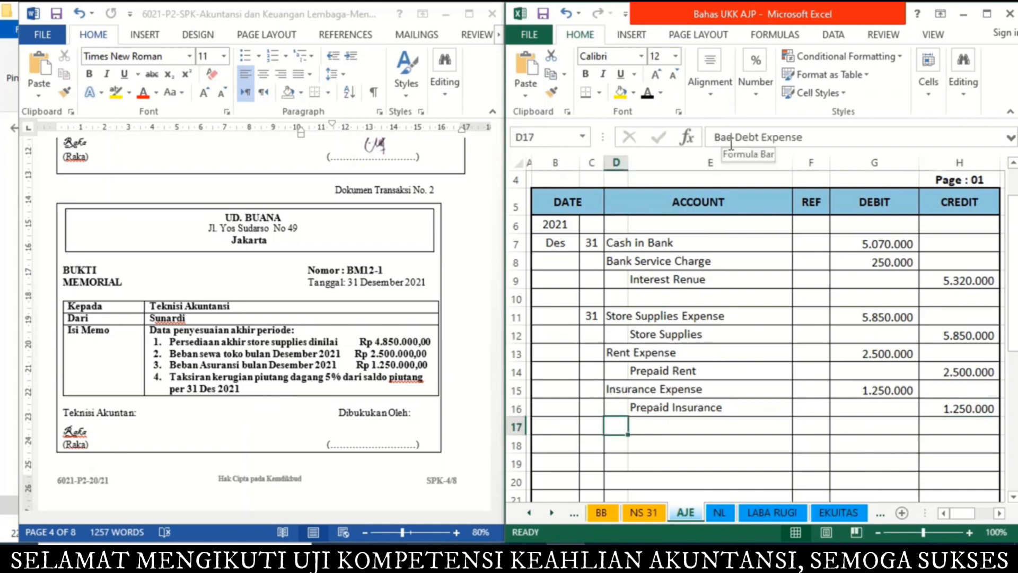
{"action": "left_click", "coordinate": [648, 93]}
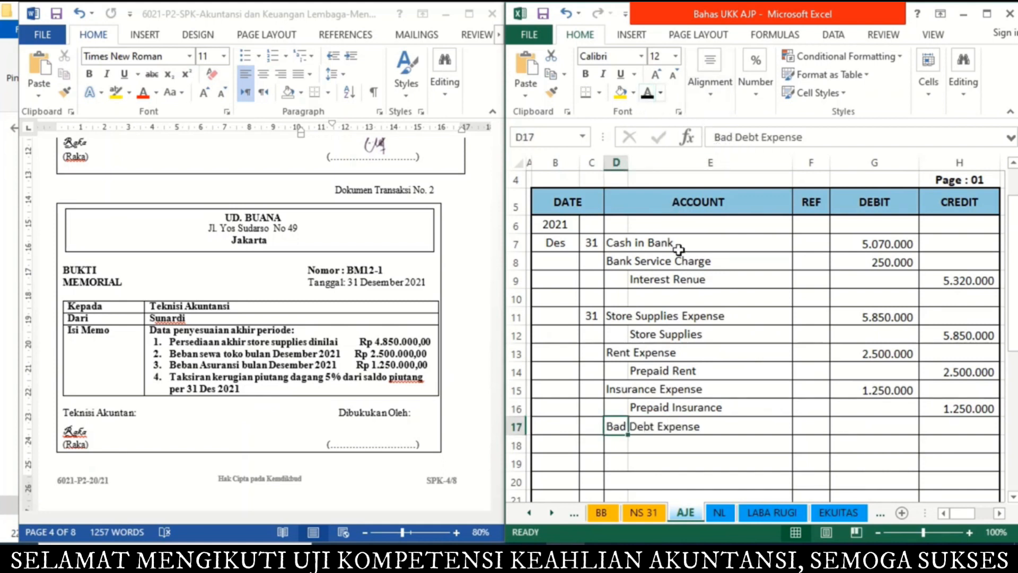
{"action": "left_click", "coordinate": [667, 448]}
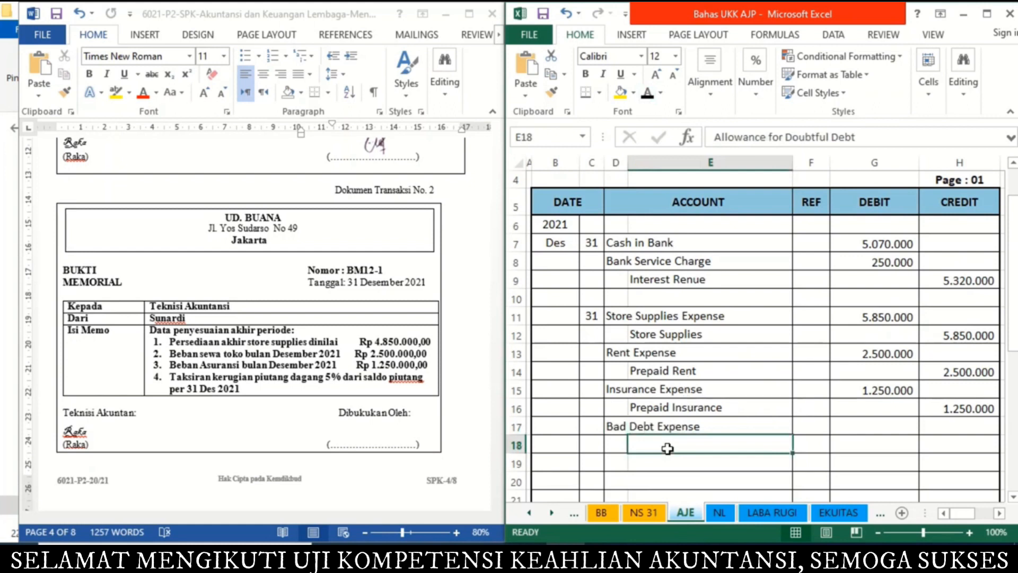
{"action": "left_click", "coordinate": [648, 95]}
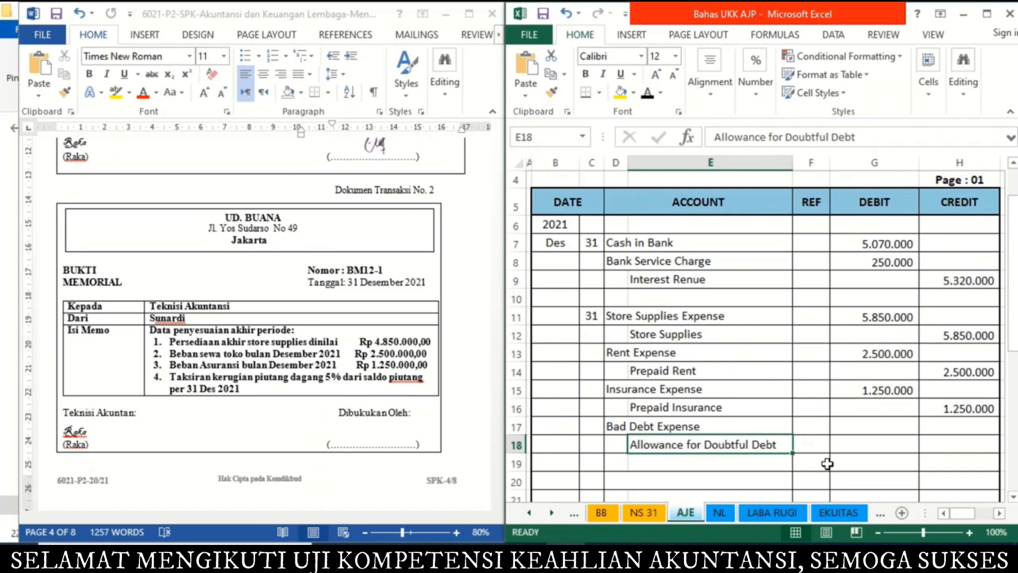
In G17, calculate the bad debt expense as 5% of Accounts Receivable less the existing allowance, using =5%*'NS 31'!D7-'NS 31'!E8
{"action": "left_click", "coordinate": [885, 428]}
{"action": "type", "text": "="}
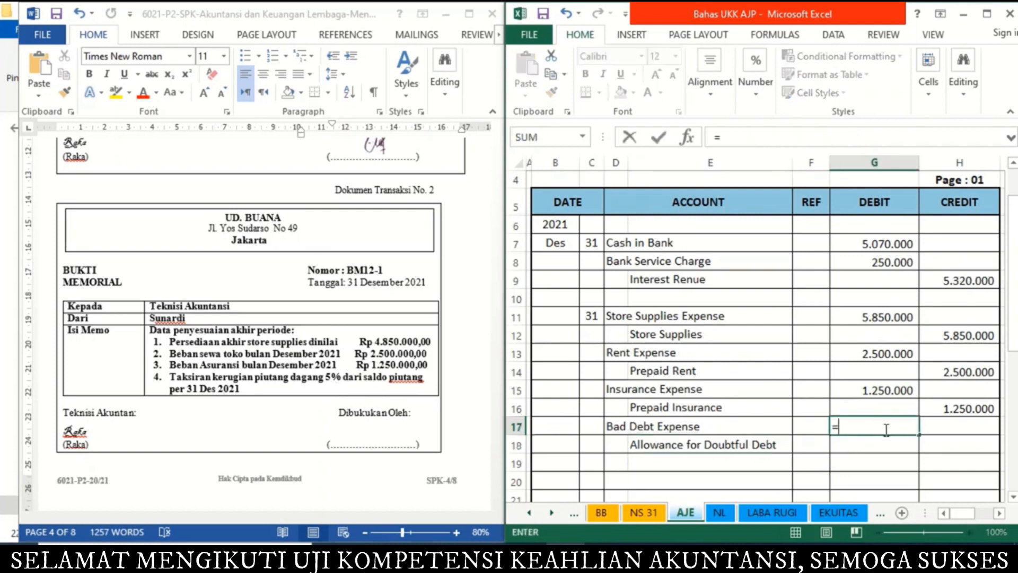
{"action": "type", "text": "5%*"}
{"action": "left_click", "coordinate": [651, 513]}
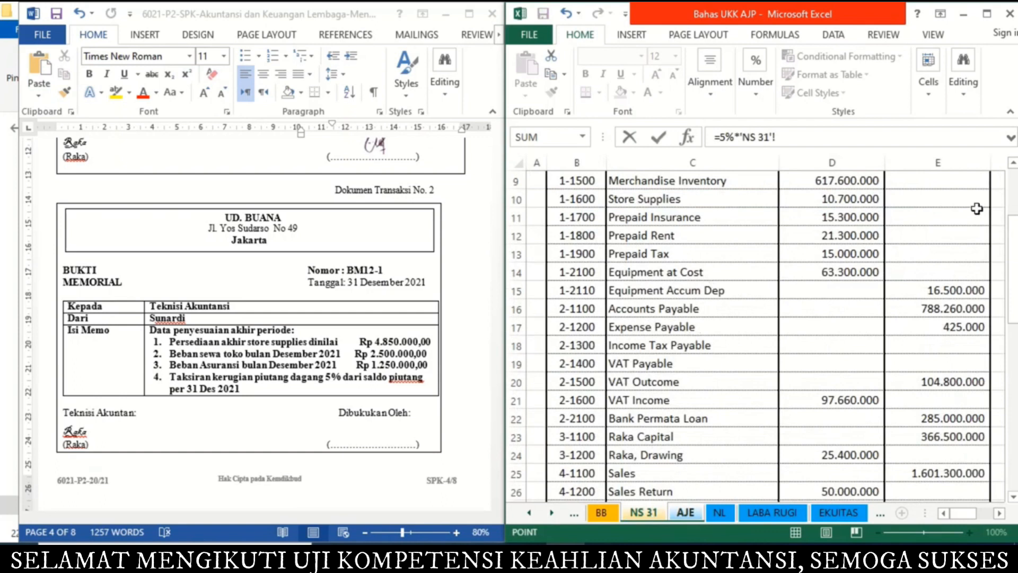
{"action": "scroll", "coordinate": [1014, 172], "scroll_direction": "up", "scroll_amount": 2}
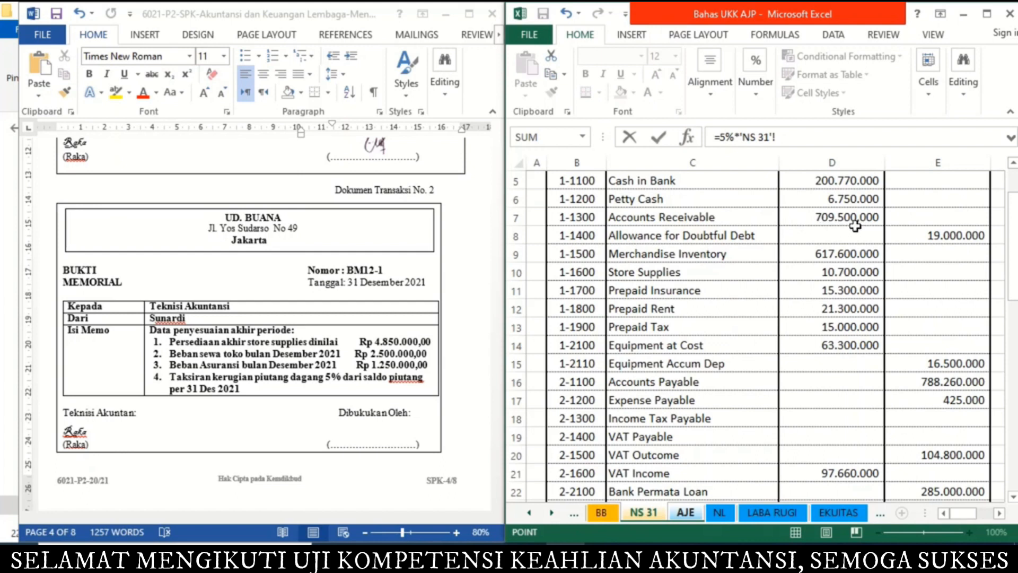
{"action": "left_click", "coordinate": [873, 215]}
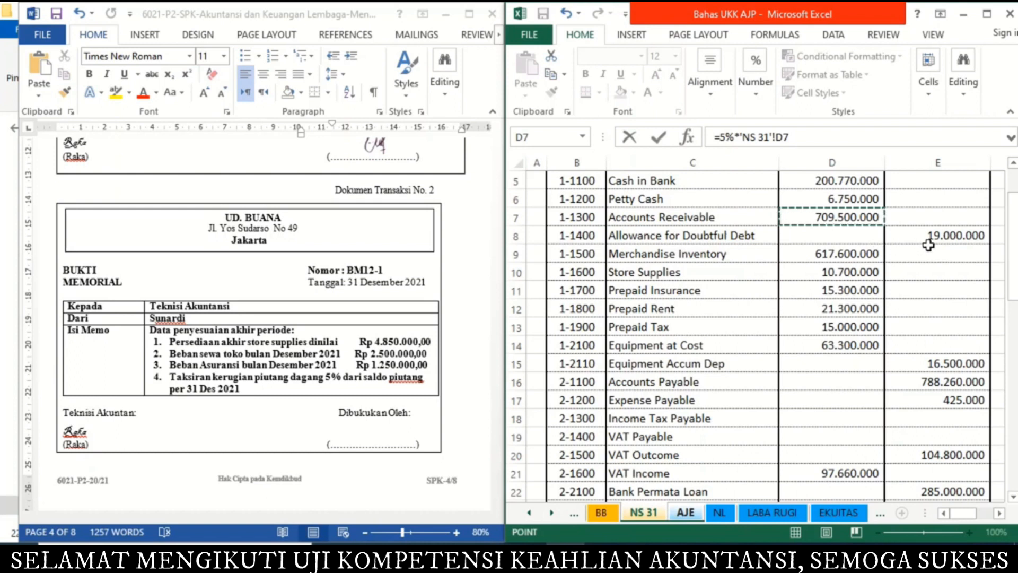
{"action": "left_click", "coordinate": [809, 142]}
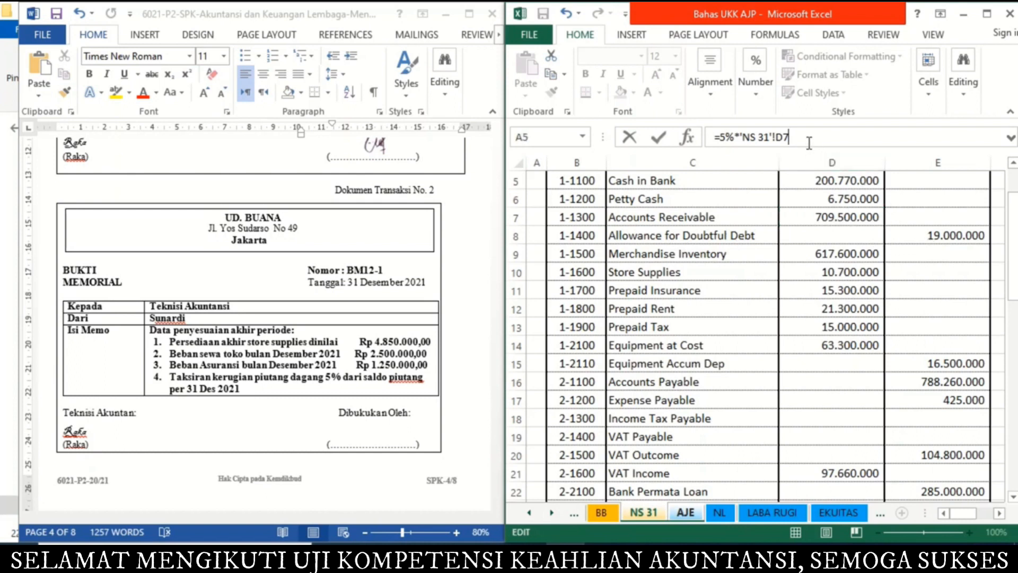
{"action": "type", "text": "-"}
{"action": "left_click", "coordinate": [923, 235]}
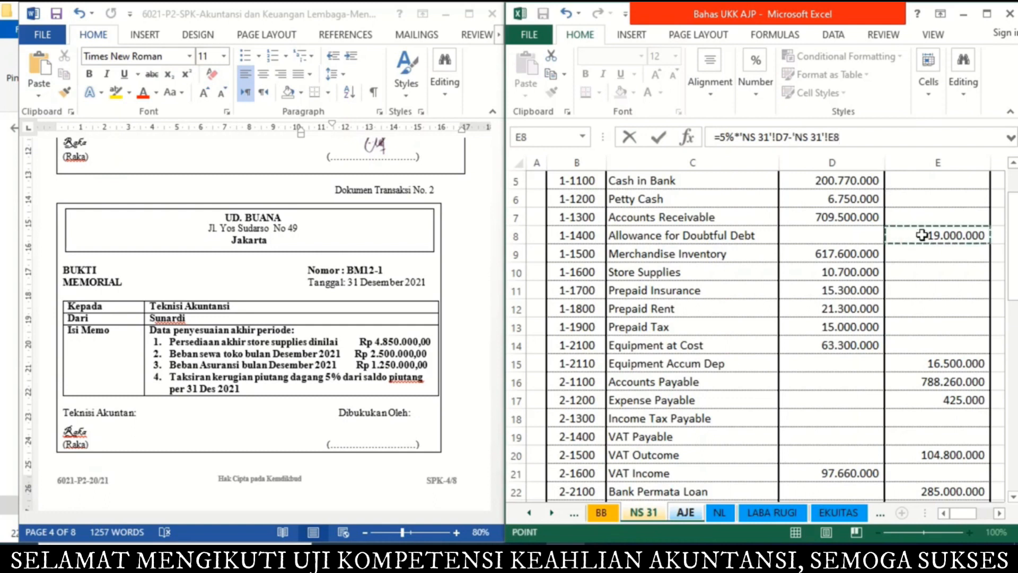
{"action": "key", "text": "Return"}
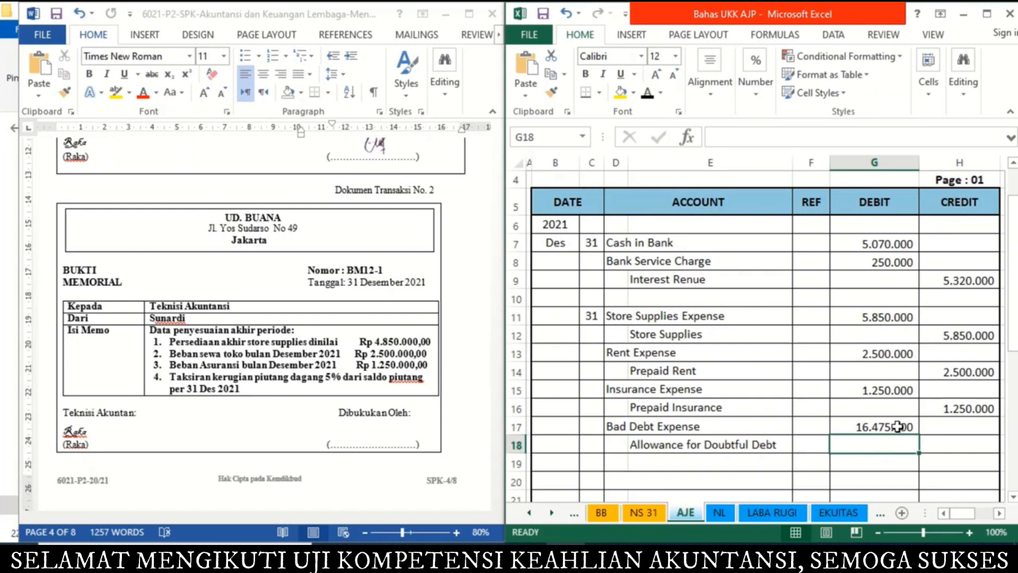
Link the Allowance for Doubtful Debt credit in H18 to the Bad Debt Expense debit with the formula =G17
{"action": "left_click", "coordinate": [947, 442]}
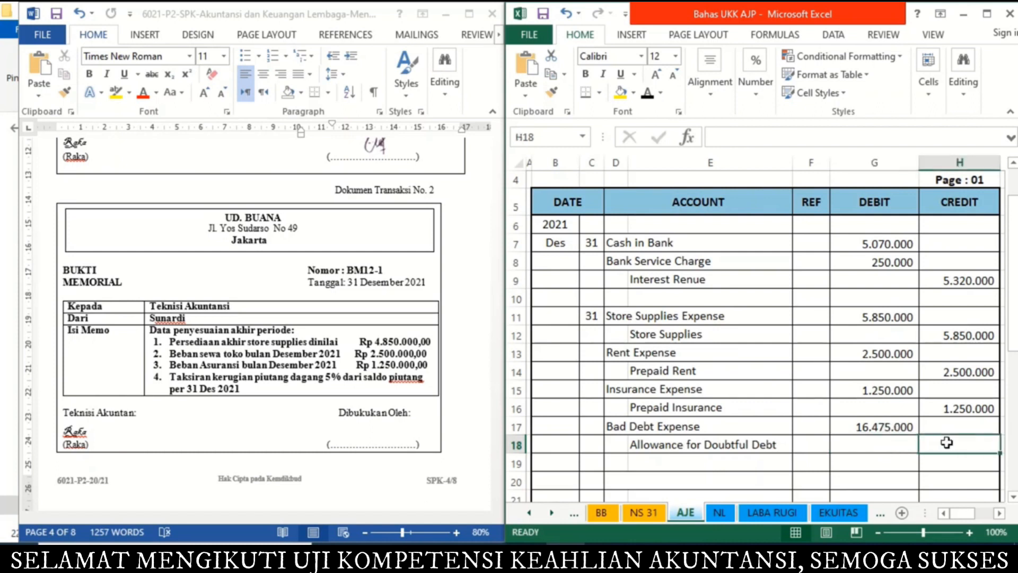
{"action": "type", "text": "="}
{"action": "left_click", "coordinate": [885, 427]}
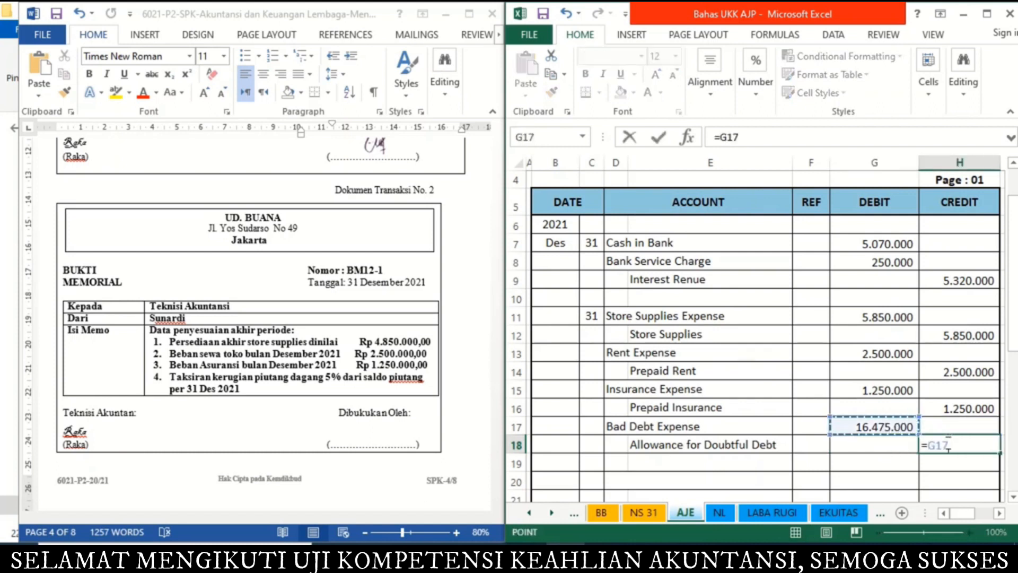
{"action": "key", "text": "Return"}
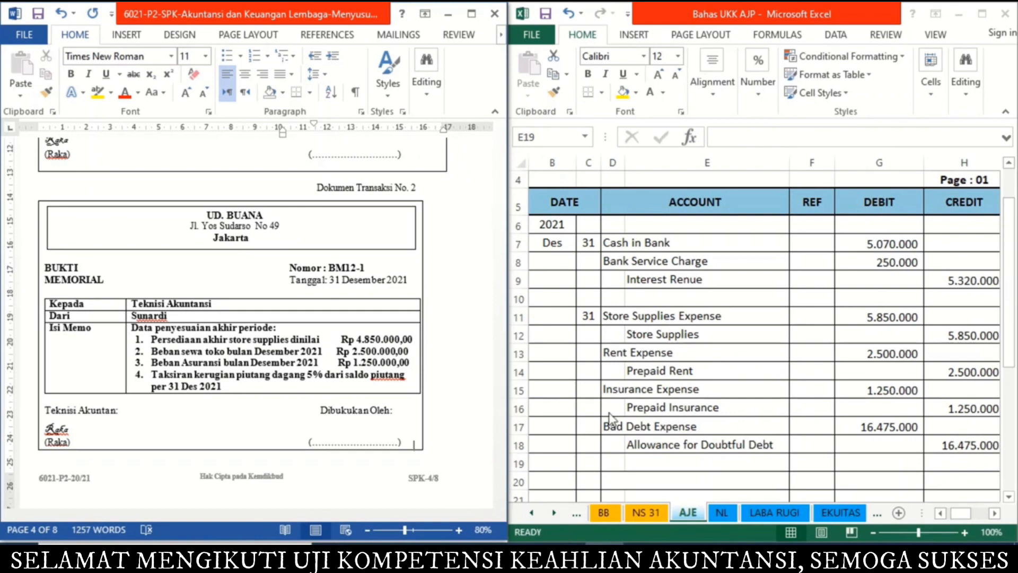
In the Word document, remove the blank shape covering the signature under Dibukukan Oleh in transaction document 2, and bring up transaction document 3
{"action": "left_click", "coordinate": [366, 432]}
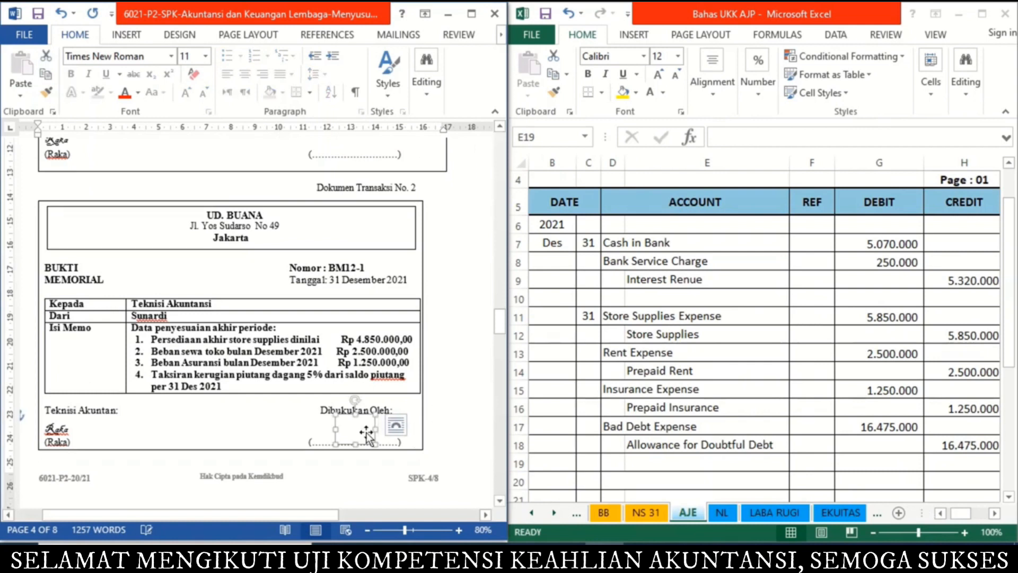
{"action": "key", "text": "Escape"}
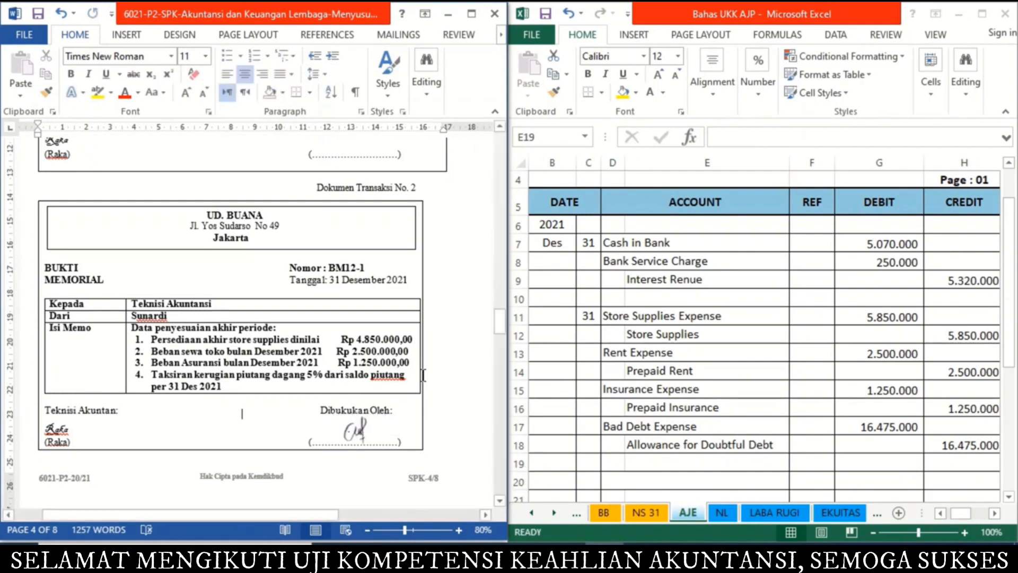
{"action": "left_click", "coordinate": [499, 500]}
{"action": "scroll", "coordinate": [500, 500], "scroll_direction": "down", "scroll_amount": 12}
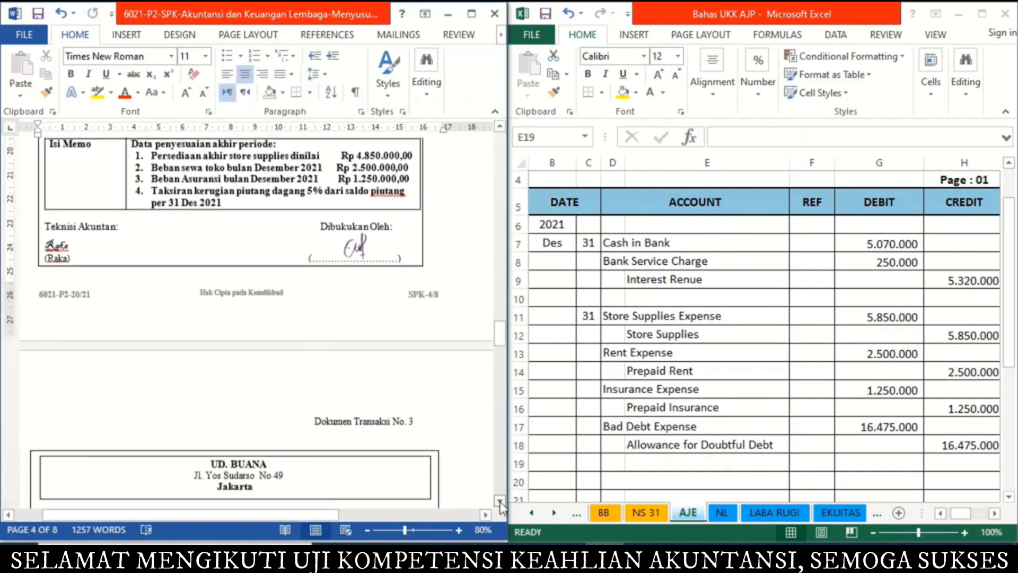
{"action": "scroll", "coordinate": [502, 506], "scroll_direction": "down", "scroll_amount": 3}
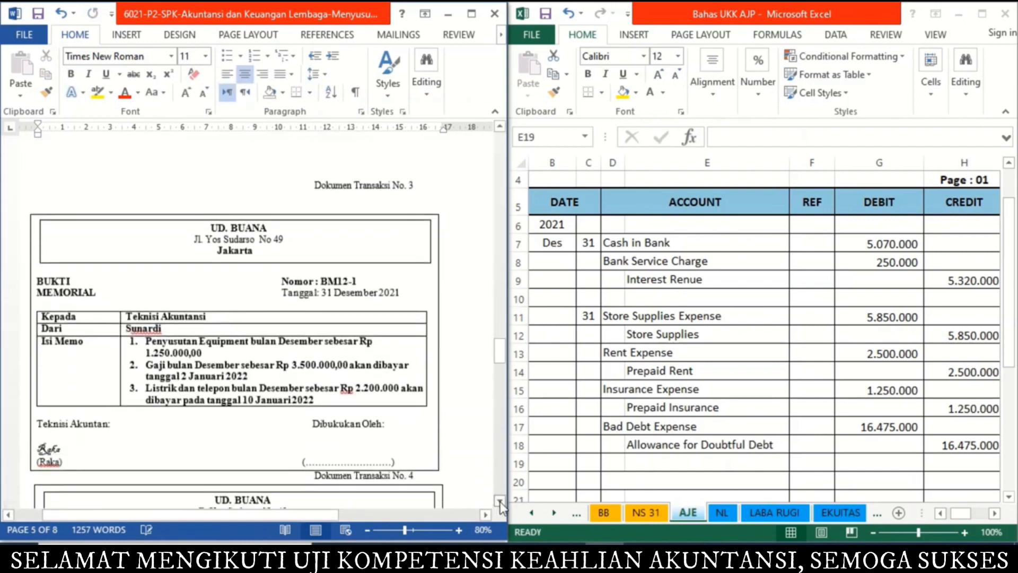
{"action": "scroll", "coordinate": [501, 507], "scroll_direction": "down", "scroll_amount": 2}
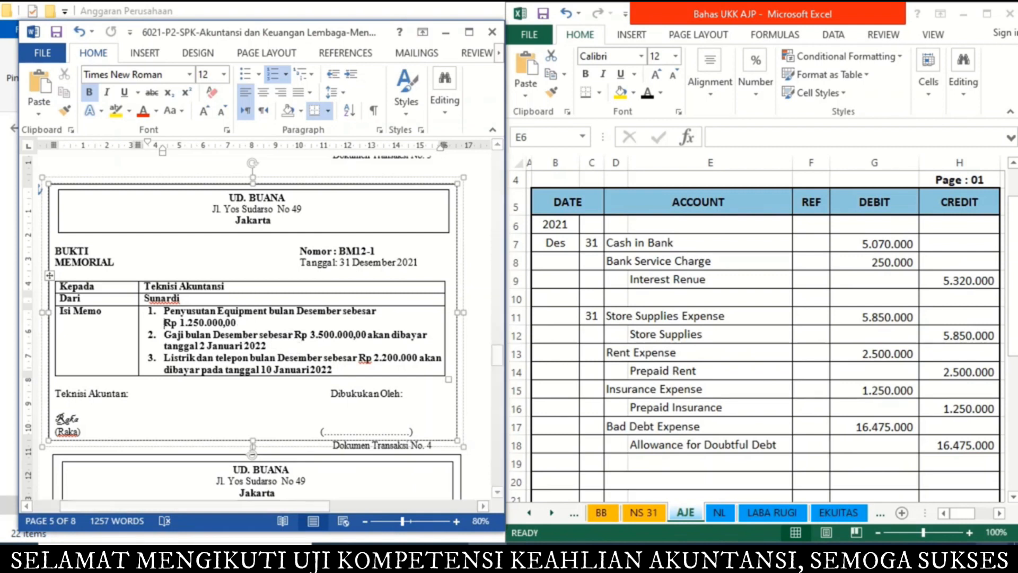
In the Excel AJE sheet, reveal the date 31 in C20 and the account name Depreciation Expense in D20 in black
{"action": "left_click", "coordinate": [1014, 499]}
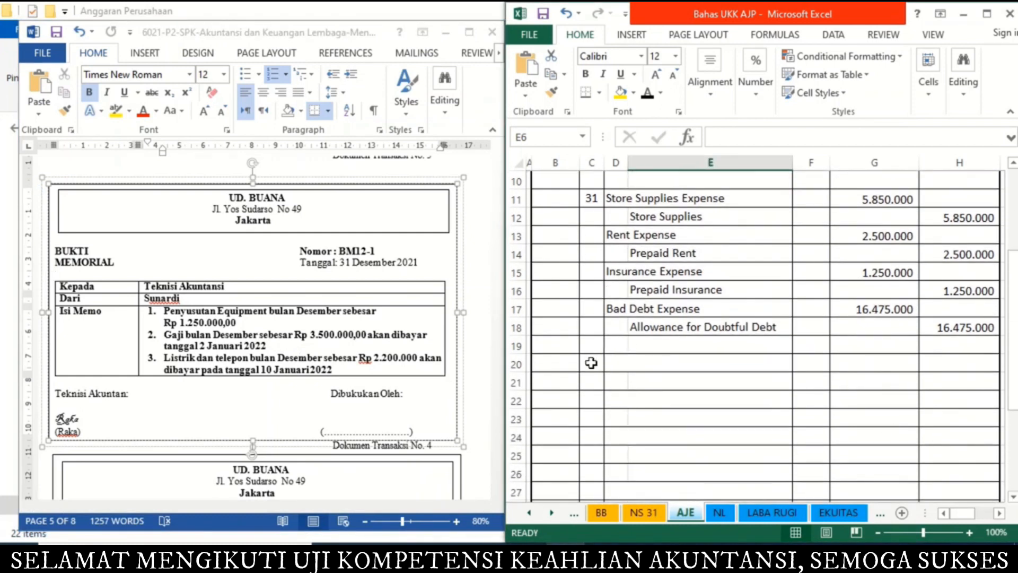
{"action": "left_click", "coordinate": [591, 363]}
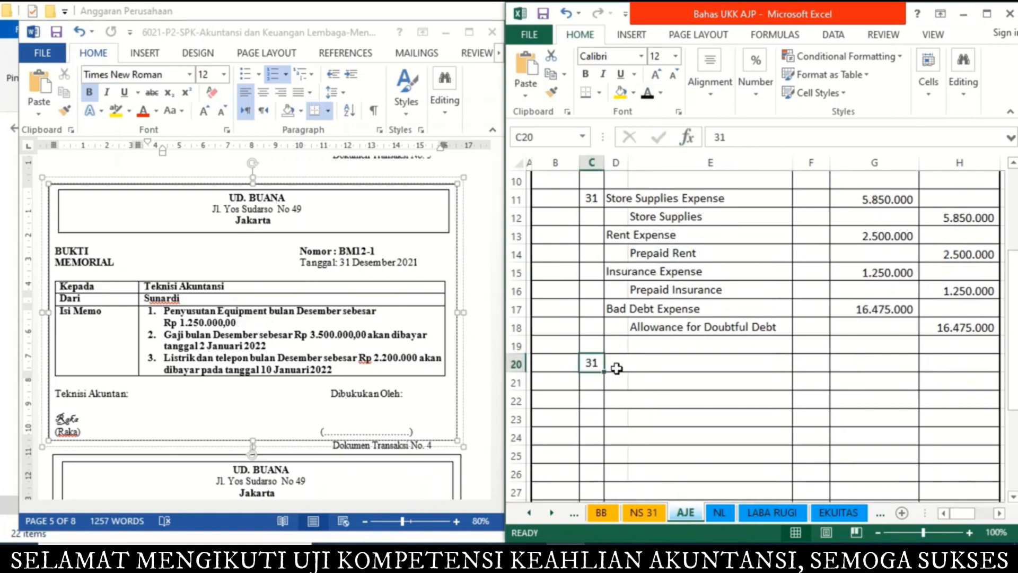
{"action": "left_click", "coordinate": [619, 365]}
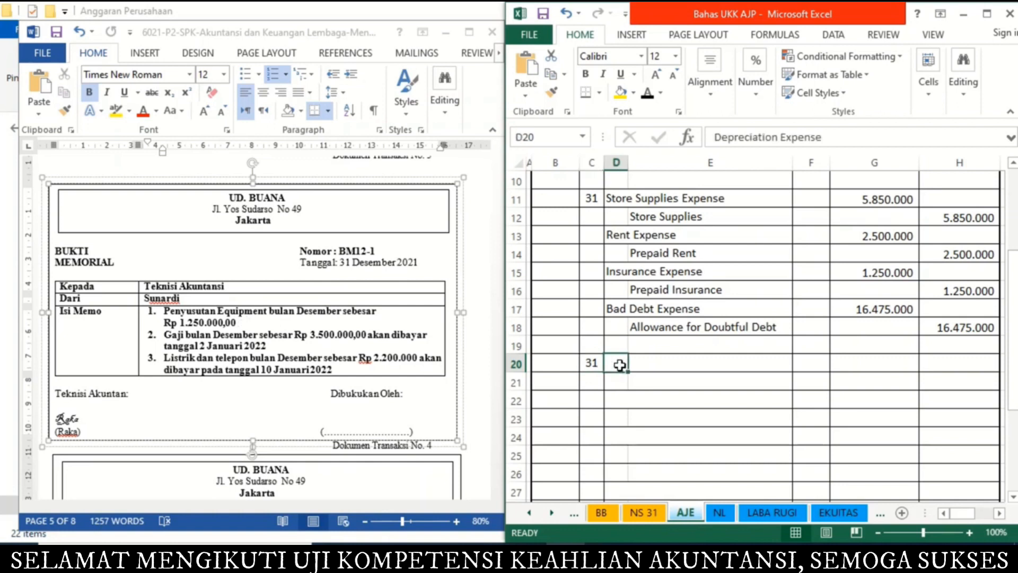
{"action": "left_click", "coordinate": [648, 98]}
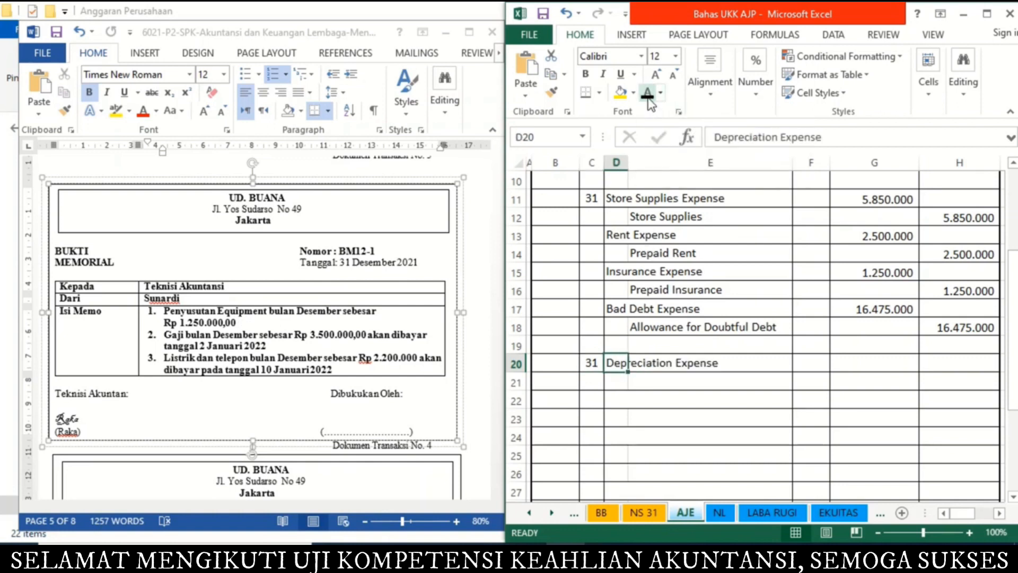
Reveal Accum. Depretiation Equitment in E21, the 1.250.000 depreciation debit in G20 and its matching credit in H21 in black
{"action": "left_click", "coordinate": [661, 382]}
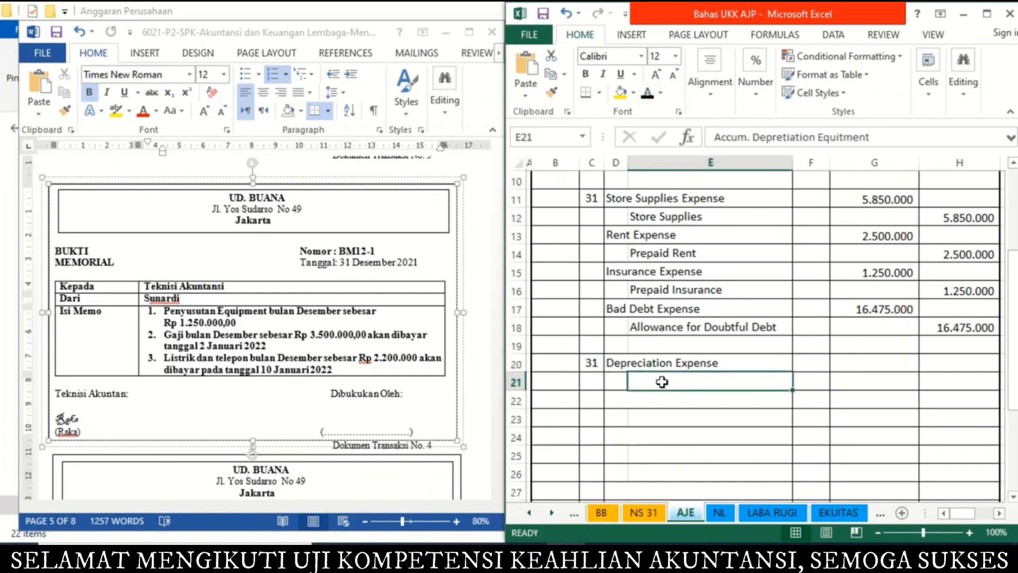
{"action": "left_click", "coordinate": [648, 99]}
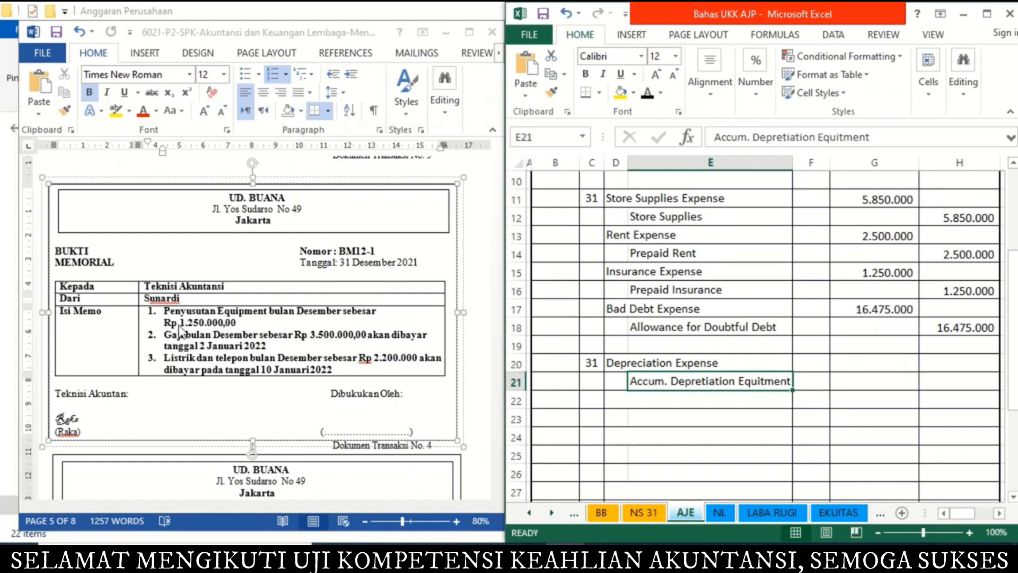
{"action": "left_click", "coordinate": [857, 366]}
{"action": "left_click", "coordinate": [648, 97]}
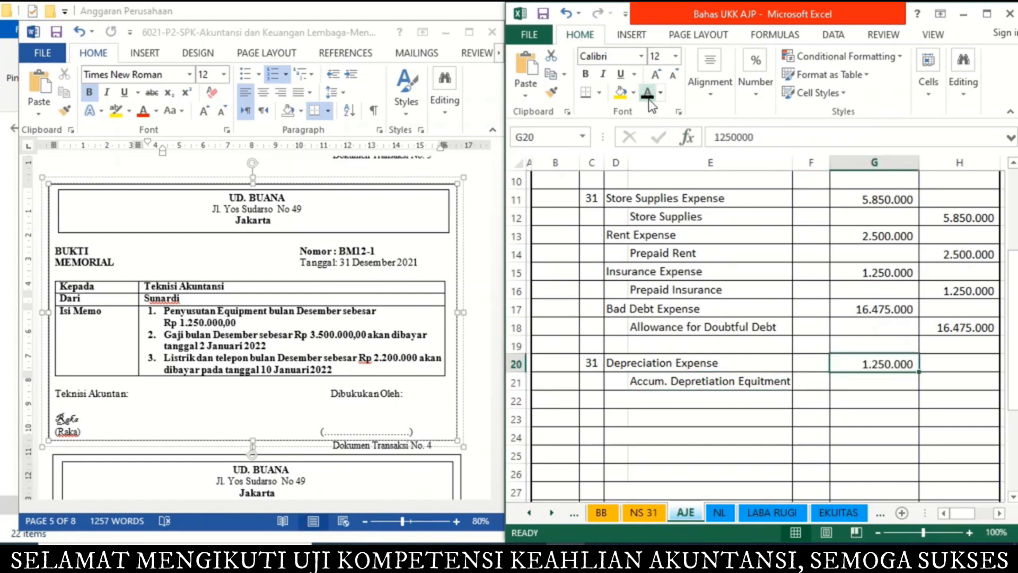
{"action": "left_click", "coordinate": [944, 380]}
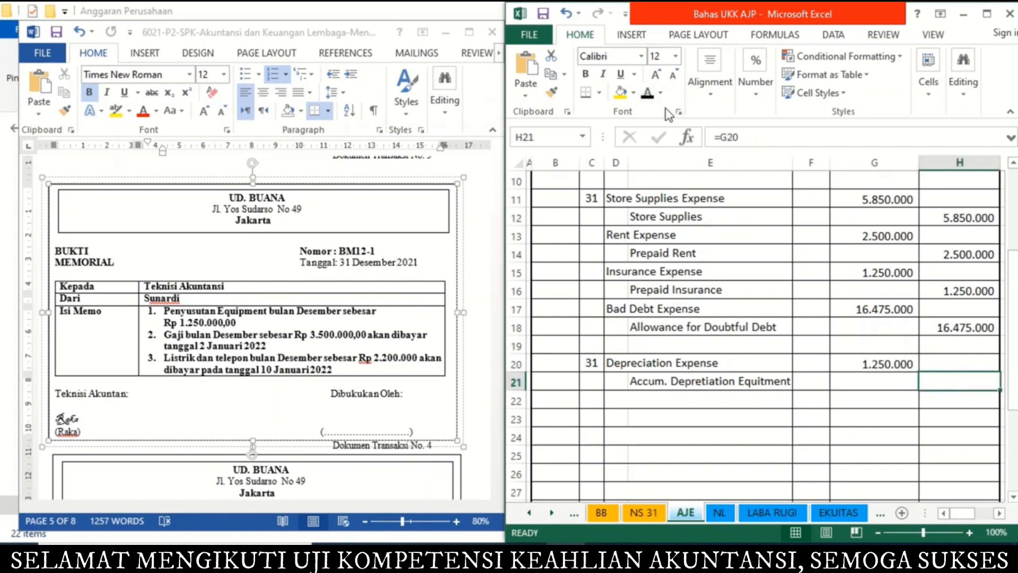
{"action": "left_click", "coordinate": [648, 96]}
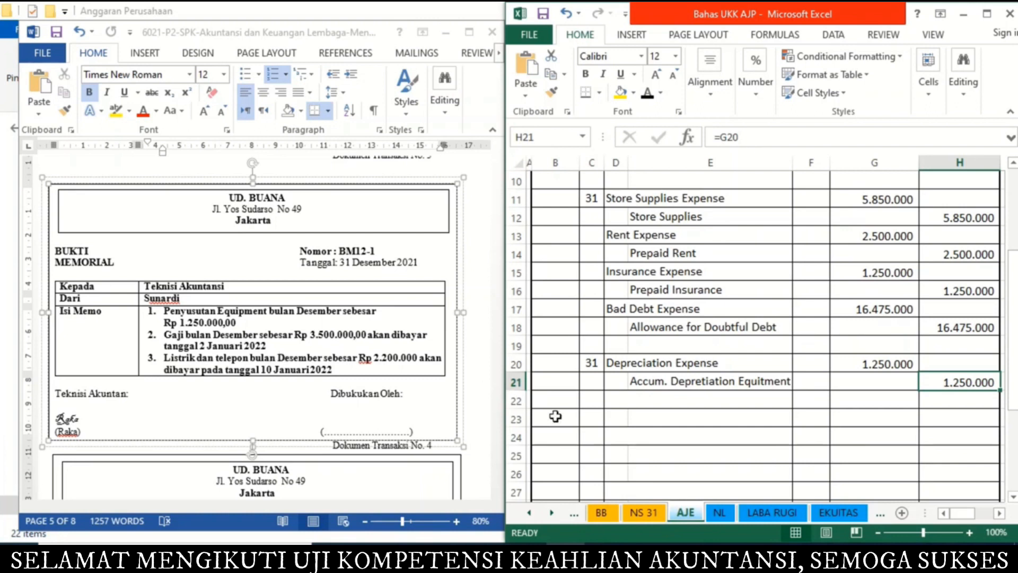
Reveal the Wages & Salaries Expense and Expense Payable entry in rows 22 and 23 in black, with 3.500.000 in G22 and H23
{"action": "left_click", "coordinate": [617, 408]}
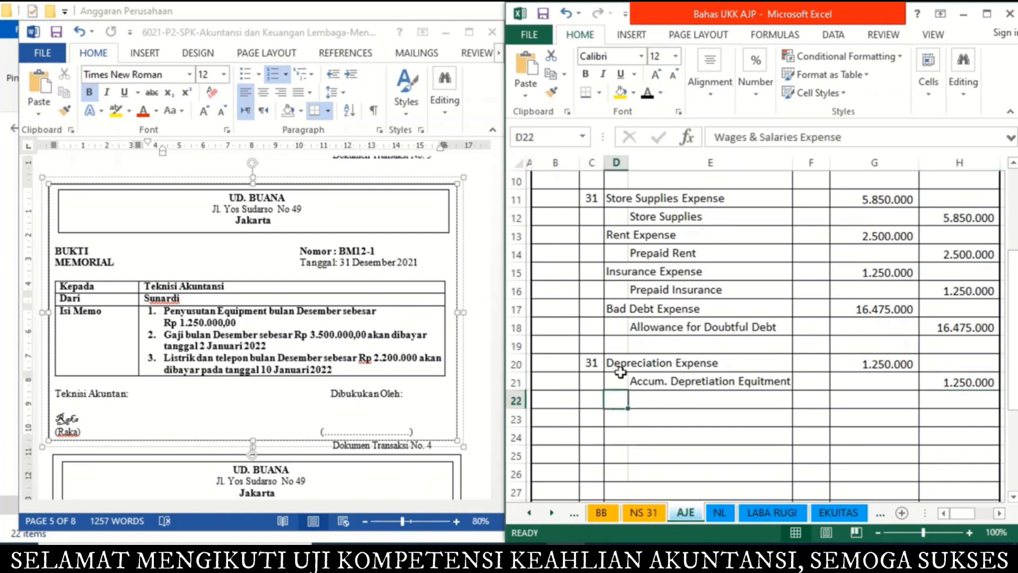
{"action": "left_click", "coordinate": [646, 95]}
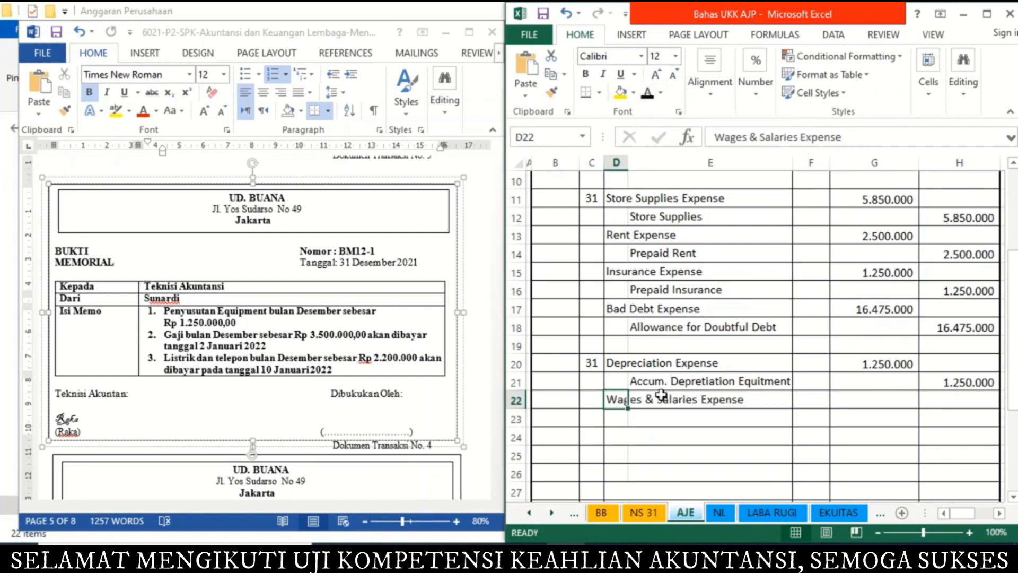
{"action": "left_click", "coordinate": [653, 420]}
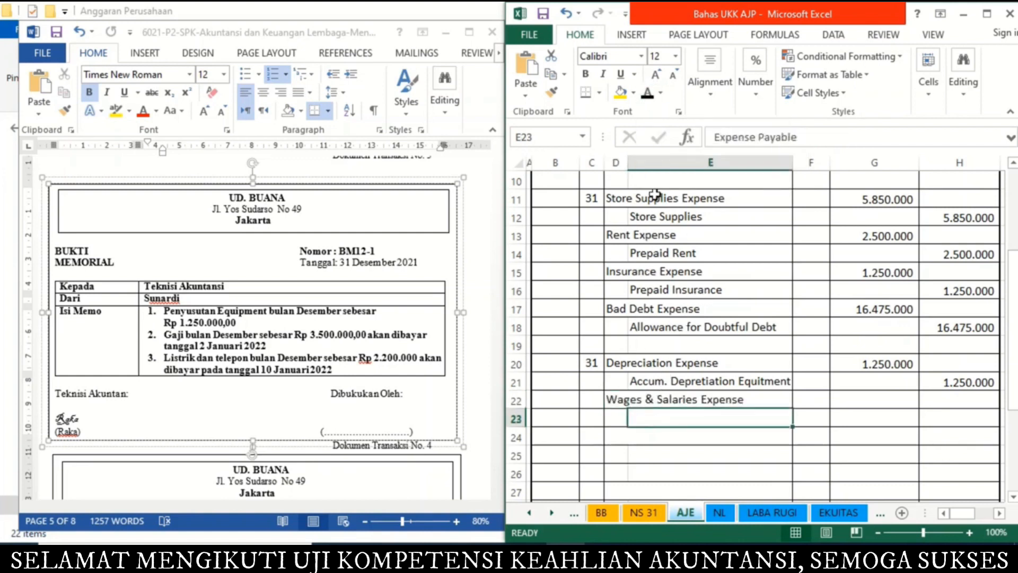
{"action": "left_click", "coordinate": [648, 99]}
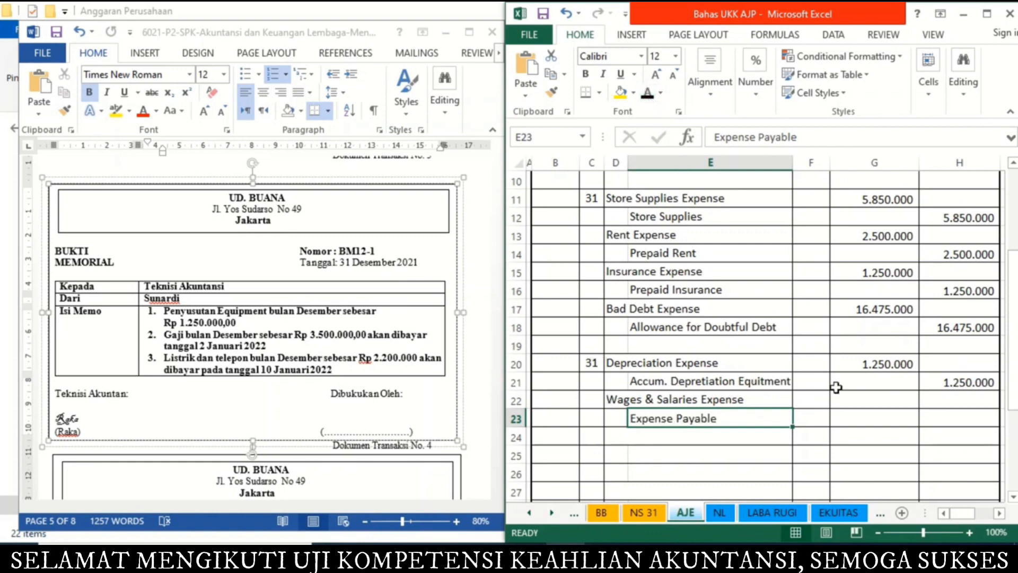
{"action": "left_click", "coordinate": [850, 399]}
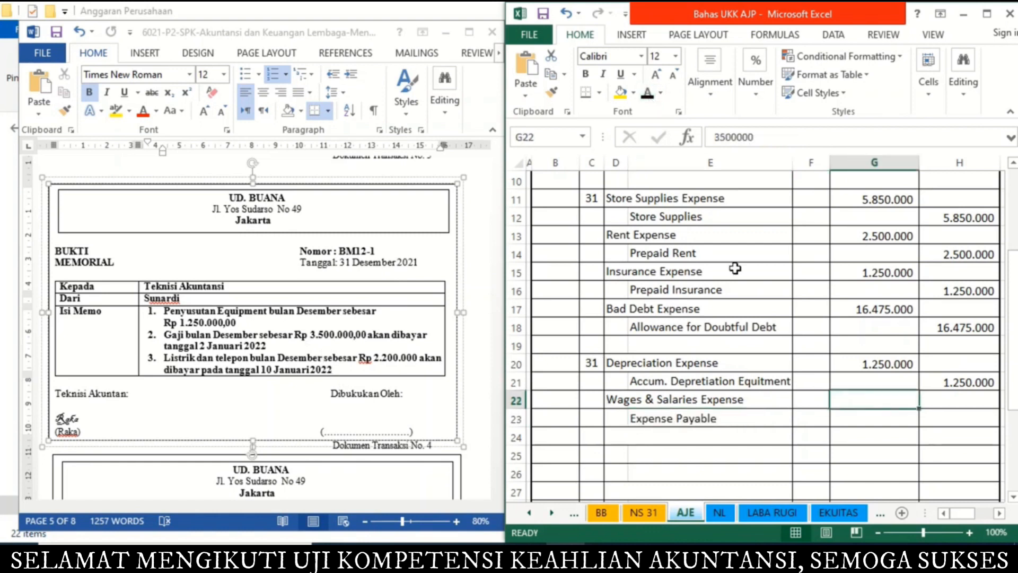
{"action": "left_click", "coordinate": [648, 97]}
{"action": "left_click", "coordinate": [943, 417]}
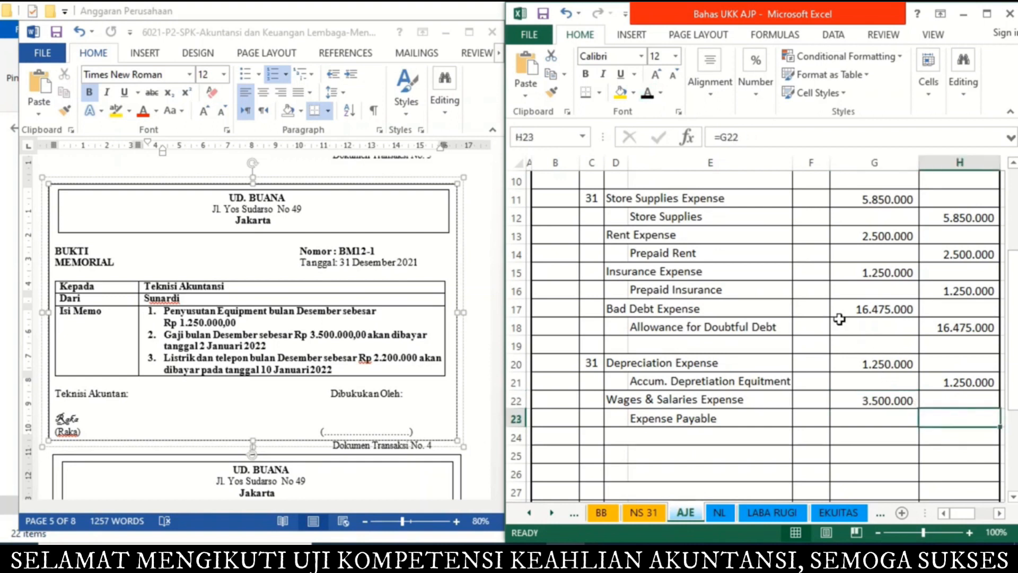
{"action": "left_click", "coordinate": [647, 95]}
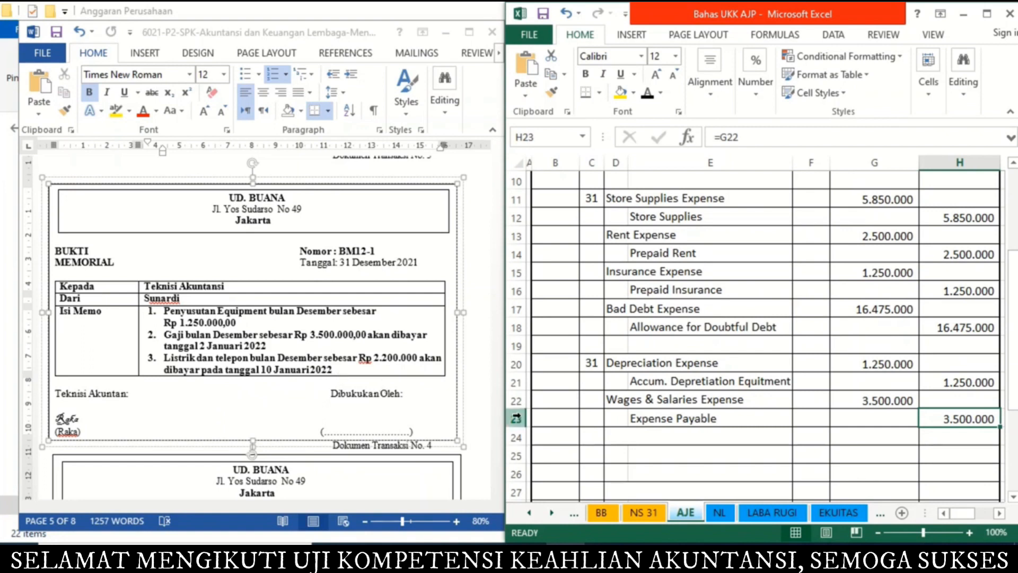
Reveal the Telephone & Electricity expenses and Expense Payable entry in rows 24 and 25 in black, with 2.200.000 in G24 and H25
{"action": "left_click", "coordinate": [621, 439]}
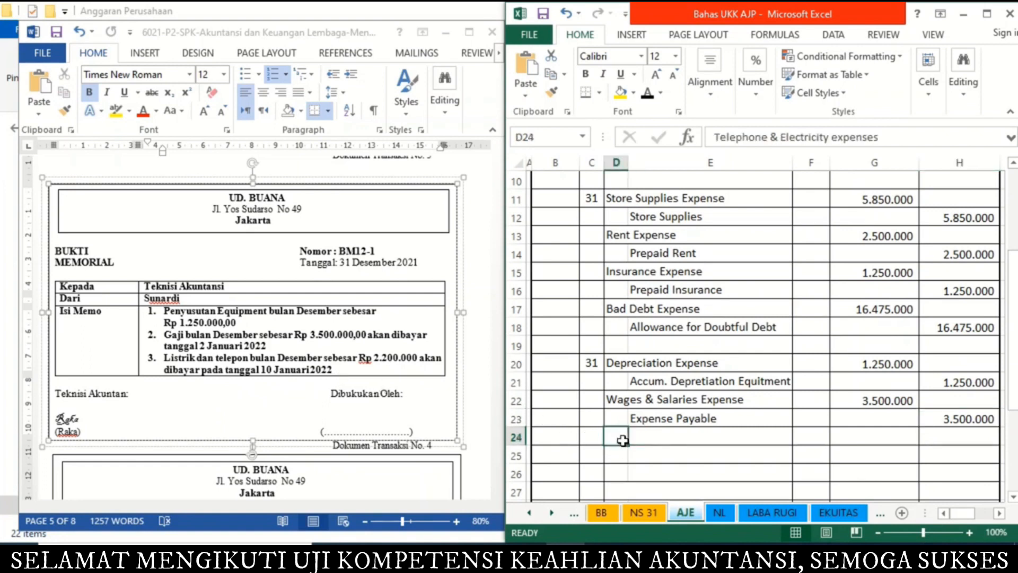
{"action": "left_click", "coordinate": [648, 99]}
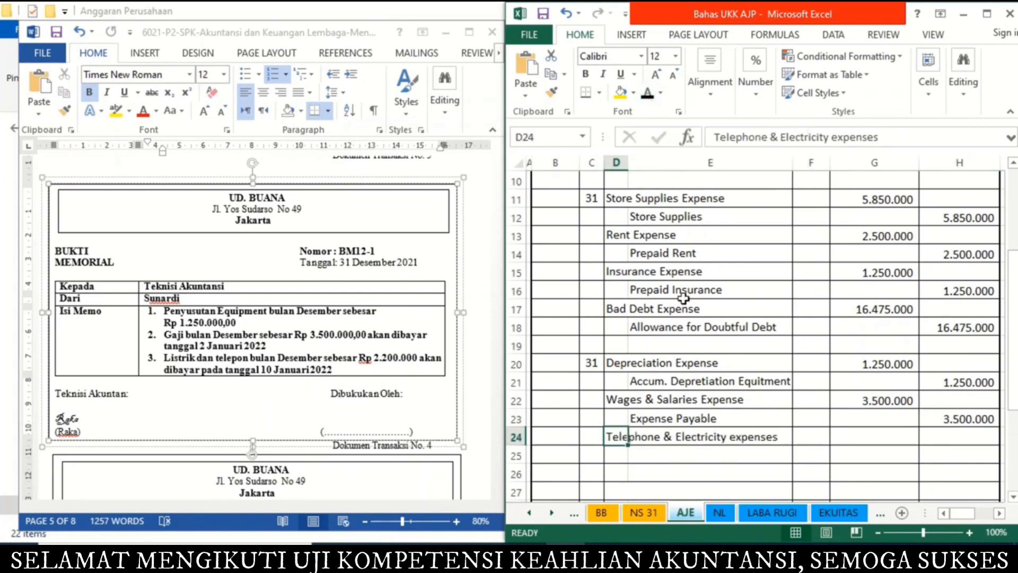
{"action": "left_click", "coordinate": [651, 455]}
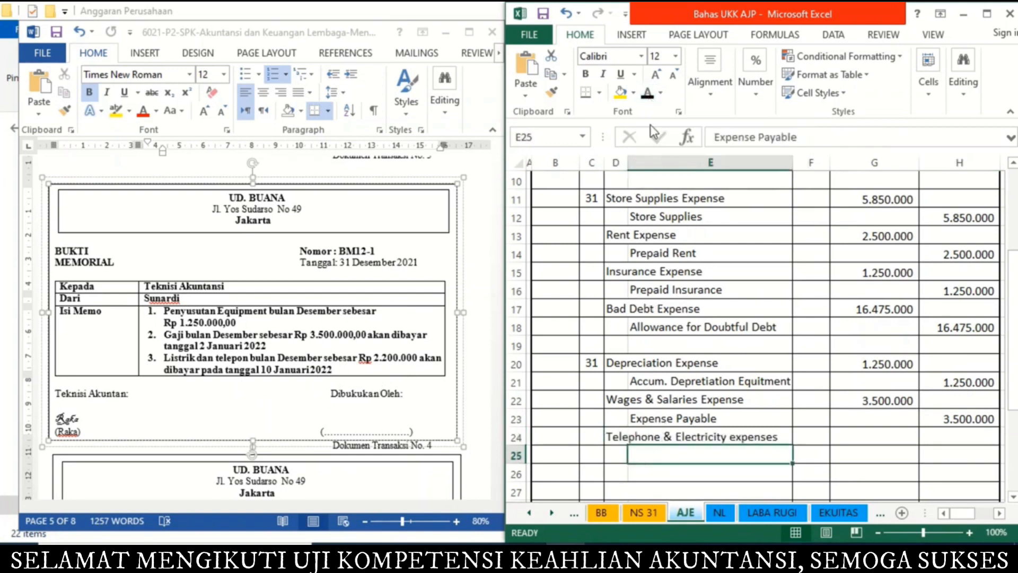
{"action": "left_click", "coordinate": [648, 95]}
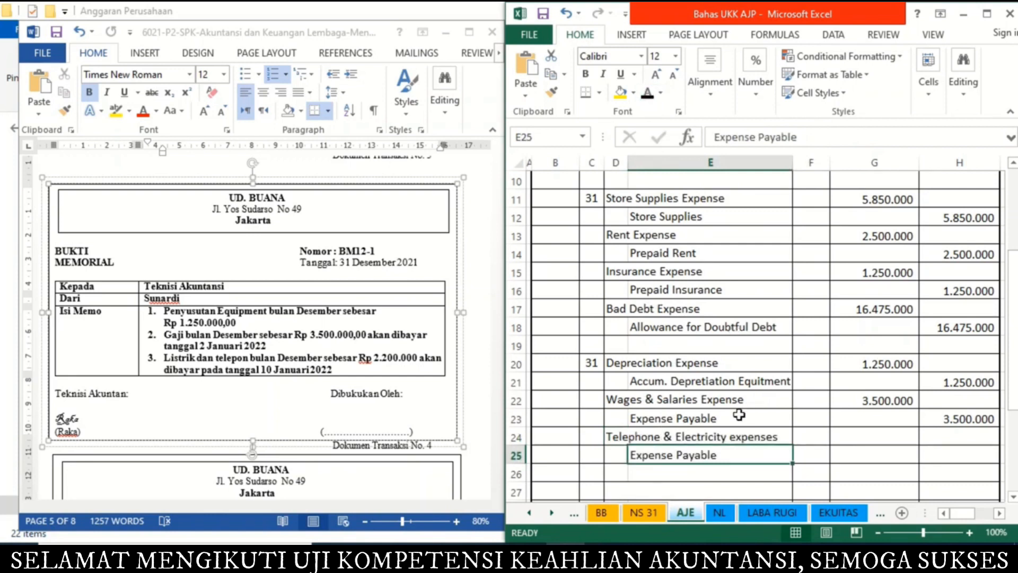
{"action": "left_click", "coordinate": [852, 440]}
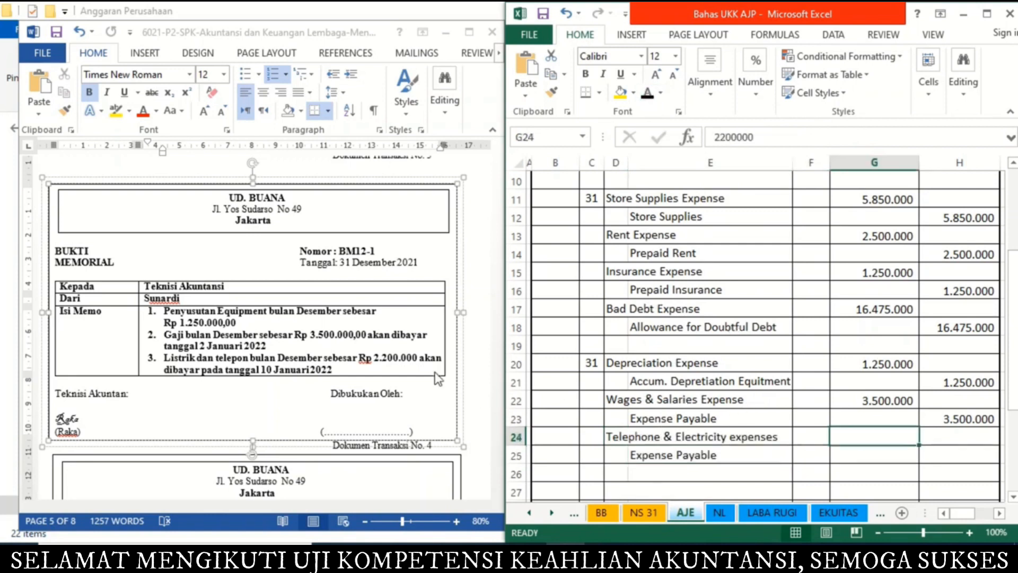
{"action": "left_click", "coordinate": [648, 95]}
{"action": "left_click", "coordinate": [953, 456]}
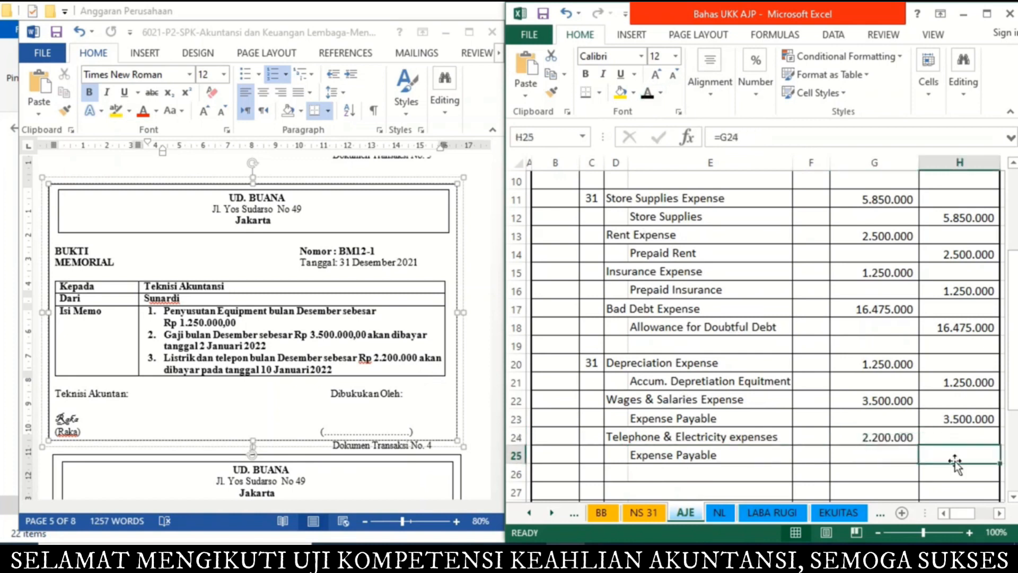
{"action": "left_click", "coordinate": [647, 94]}
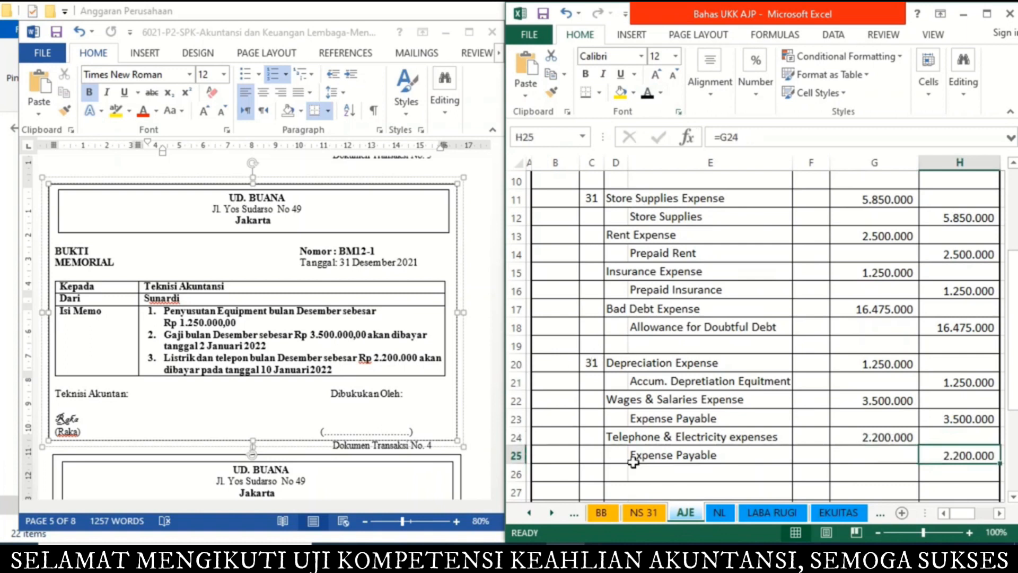
In the Word document, remove the blank shape covering the signature under Dibukukan Oleh in transaction document 3, and bring up transaction document 4
{"action": "left_click", "coordinate": [373, 409]}
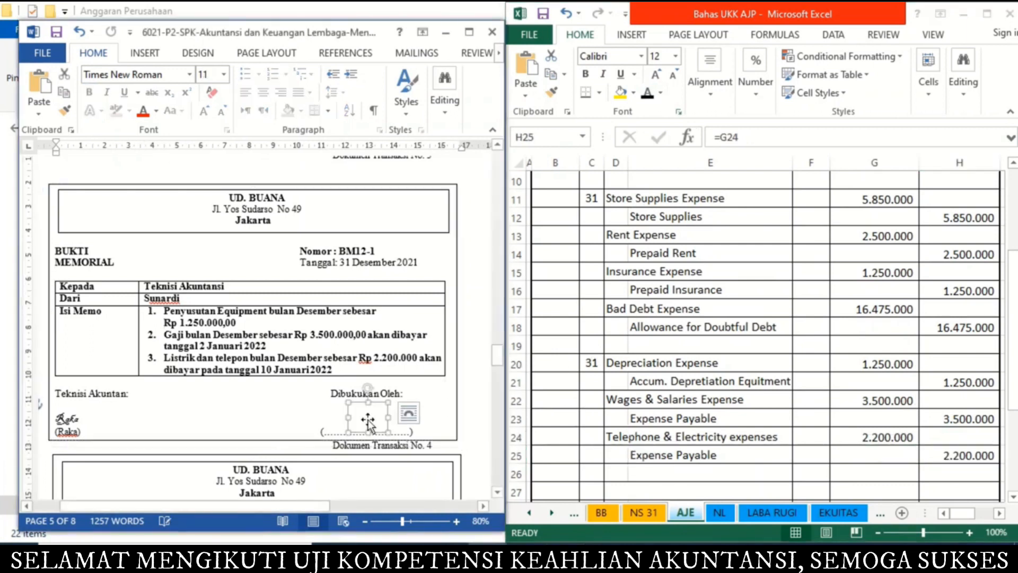
{"action": "key", "text": "ctrl+v"}
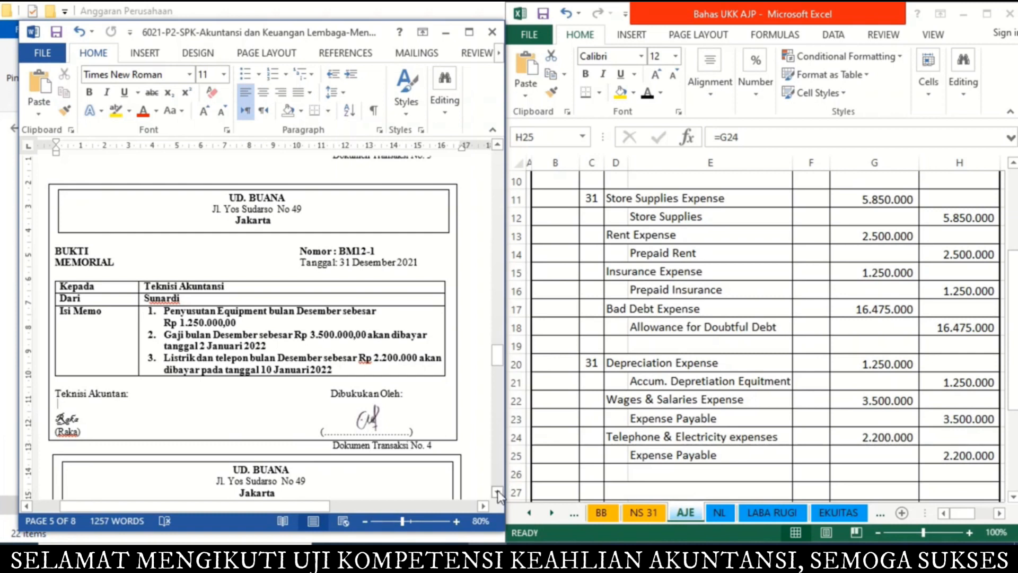
{"action": "scroll", "coordinate": [498, 494], "scroll_direction": "down", "scroll_amount": 8}
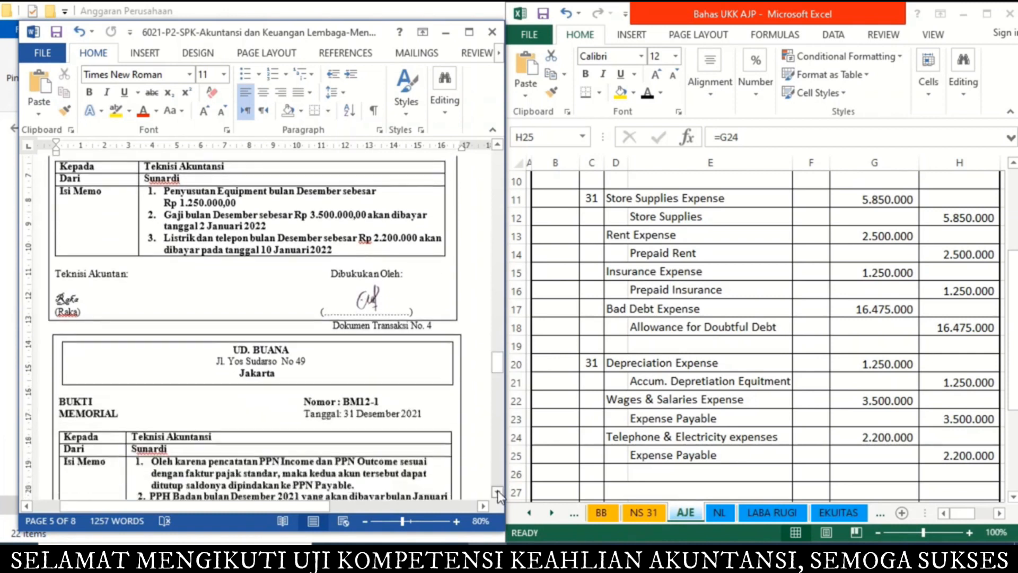
{"action": "scroll", "coordinate": [498, 493], "scroll_direction": "down", "scroll_amount": 2}
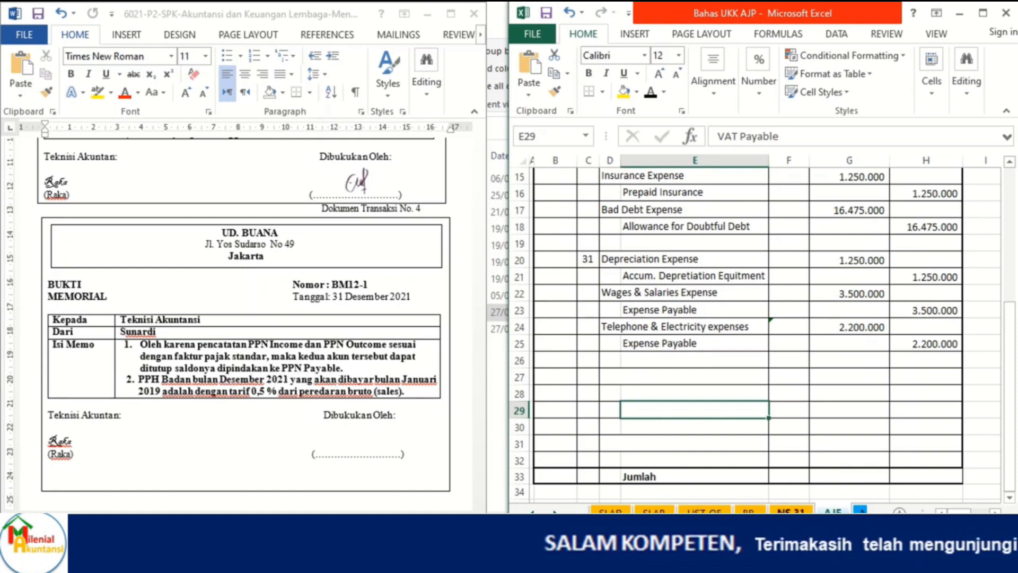
In Excel, check the VAT accounts on the NS 31 sheet and reveal the date 31 in C27 and VAT Outcome in D27 of AJE in black
{"action": "left_click", "coordinate": [791, 511]}
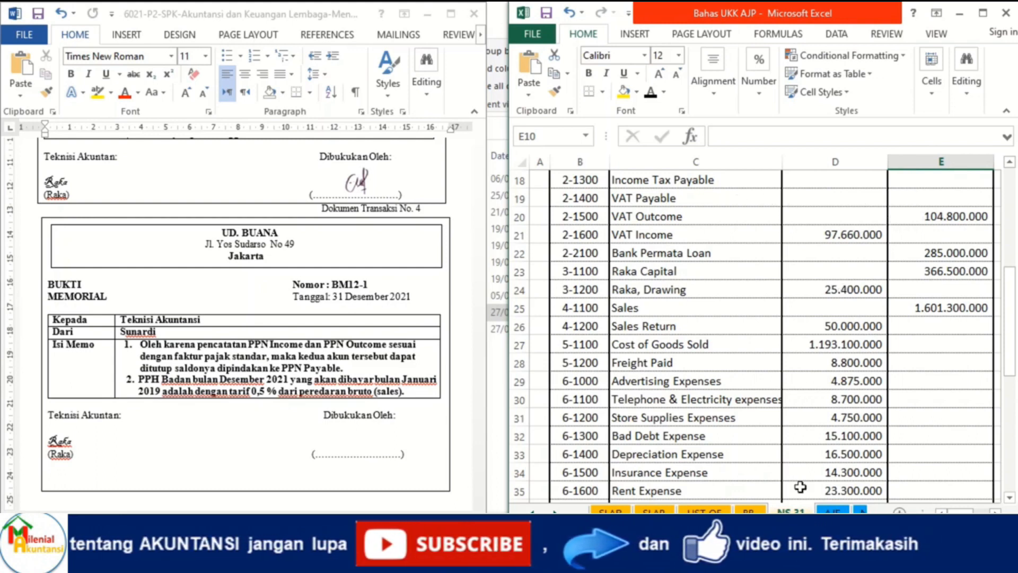
{"action": "left_click", "coordinate": [833, 510]}
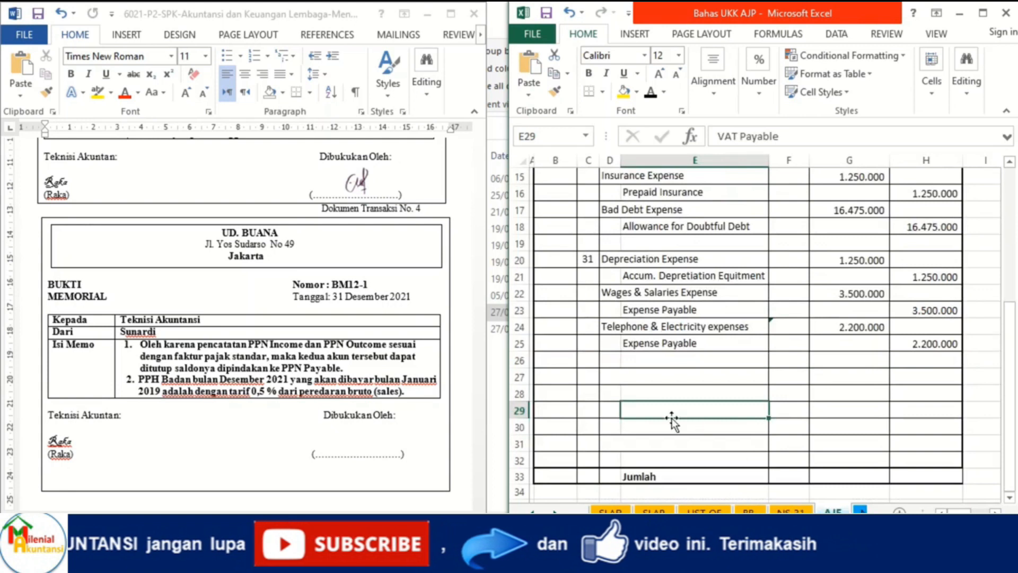
{"action": "left_click", "coordinate": [589, 378]}
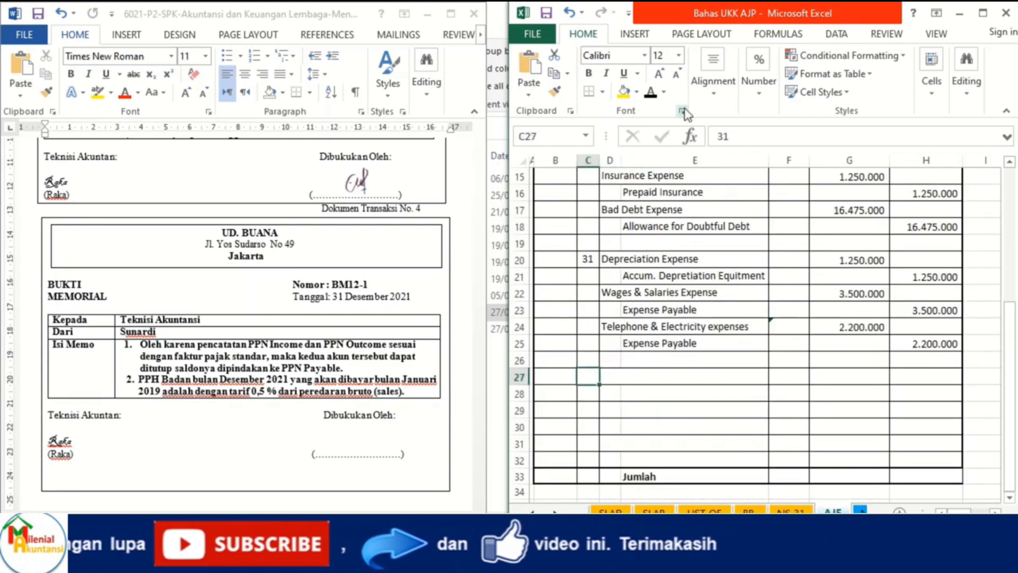
{"action": "left_click", "coordinate": [650, 92]}
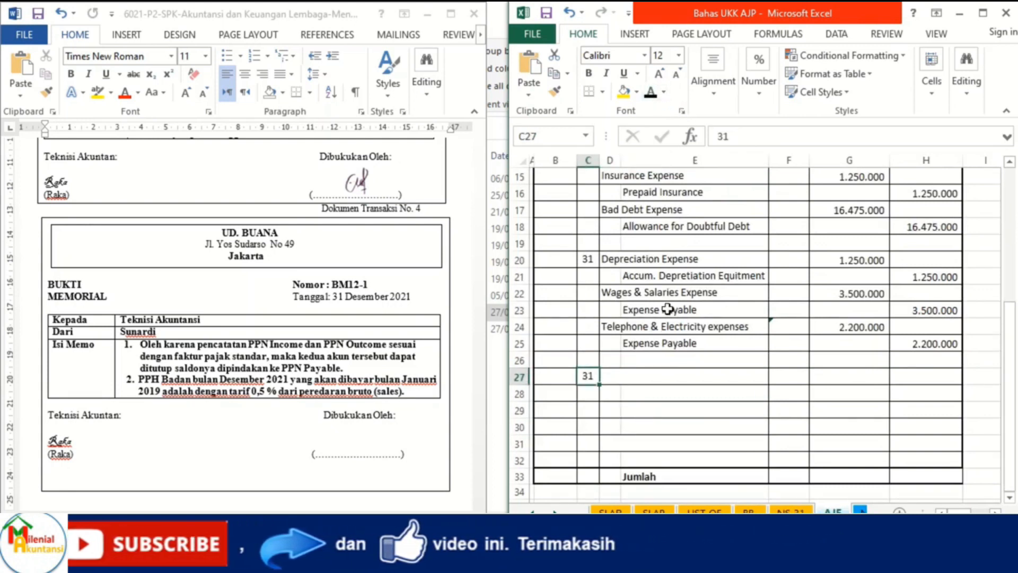
{"action": "left_click", "coordinate": [616, 384]}
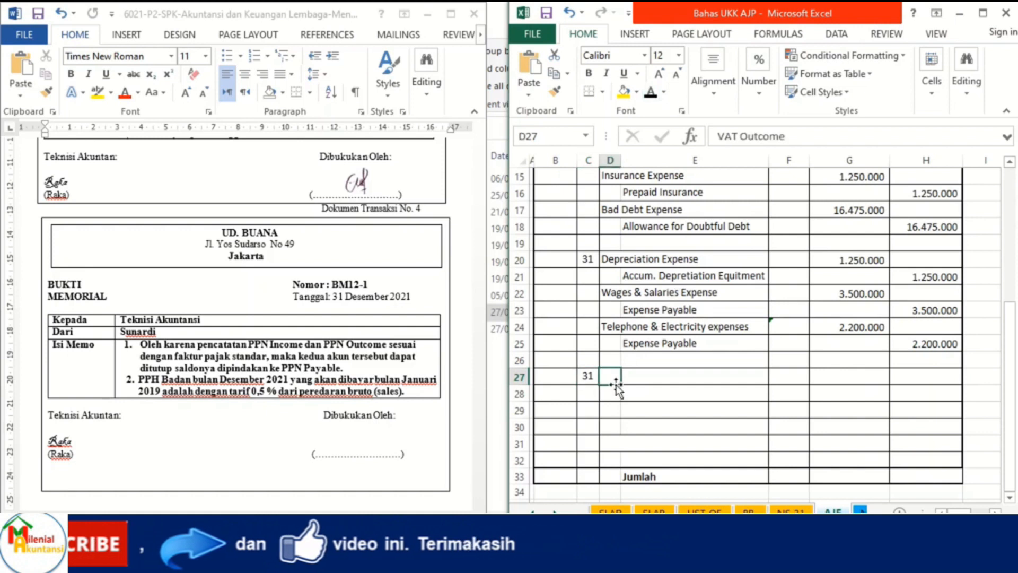
{"action": "left_click", "coordinate": [791, 510]}
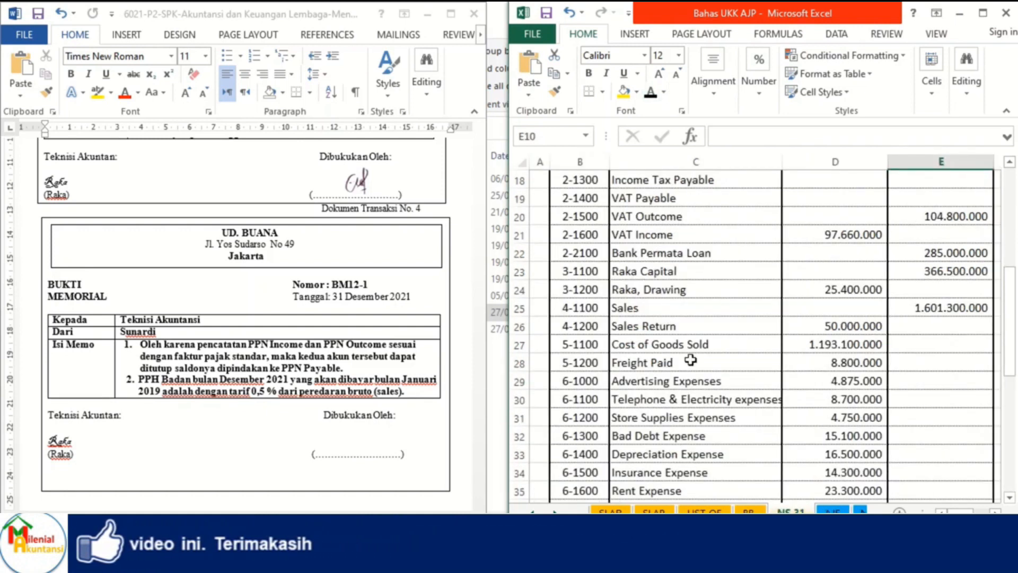
{"action": "left_click", "coordinate": [833, 510]}
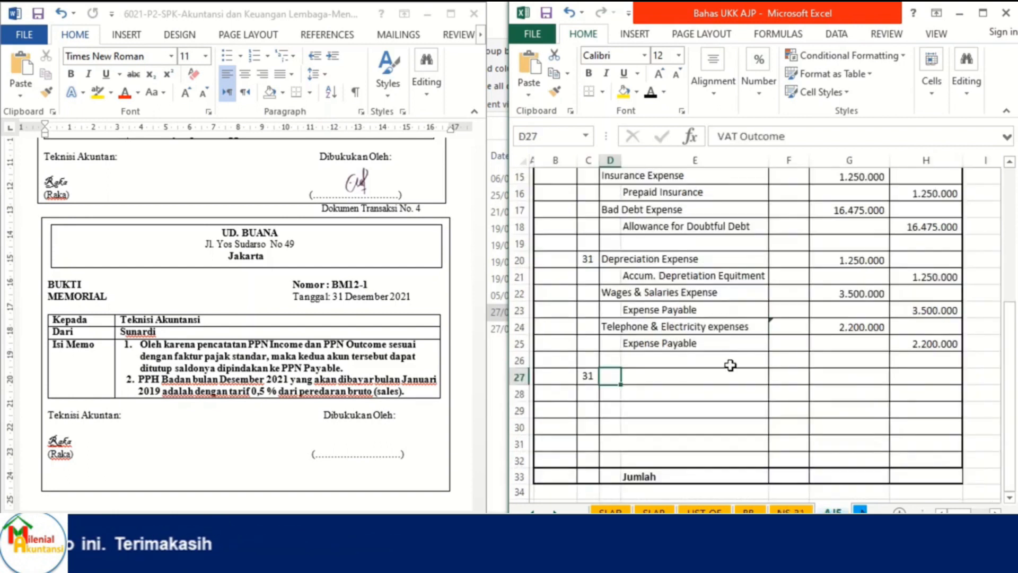
{"action": "left_click", "coordinate": [650, 95]}
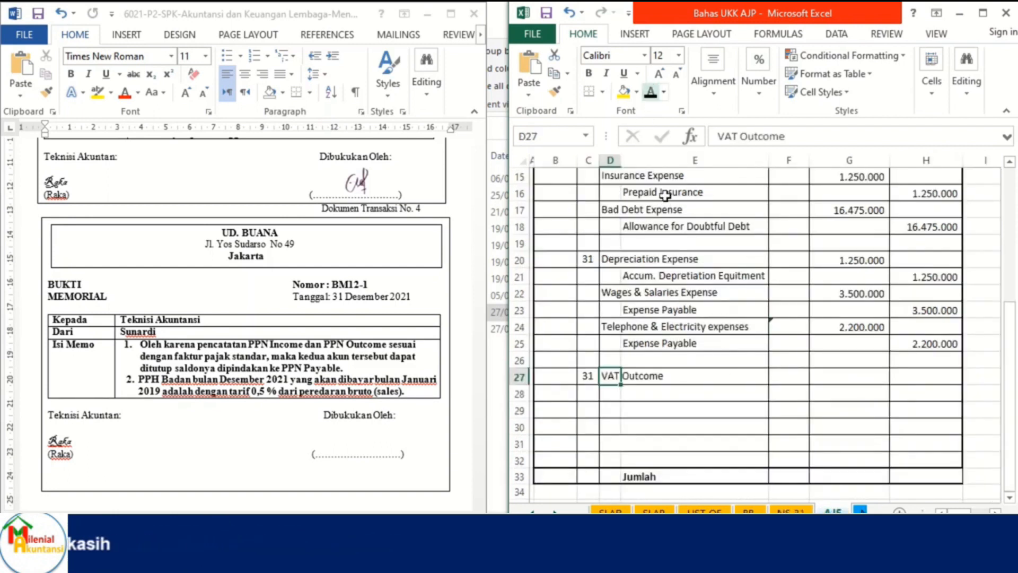
Reveal the credit account names VAT Income in E28 and VAT Payable in E29 in black
{"action": "left_click", "coordinate": [636, 393]}
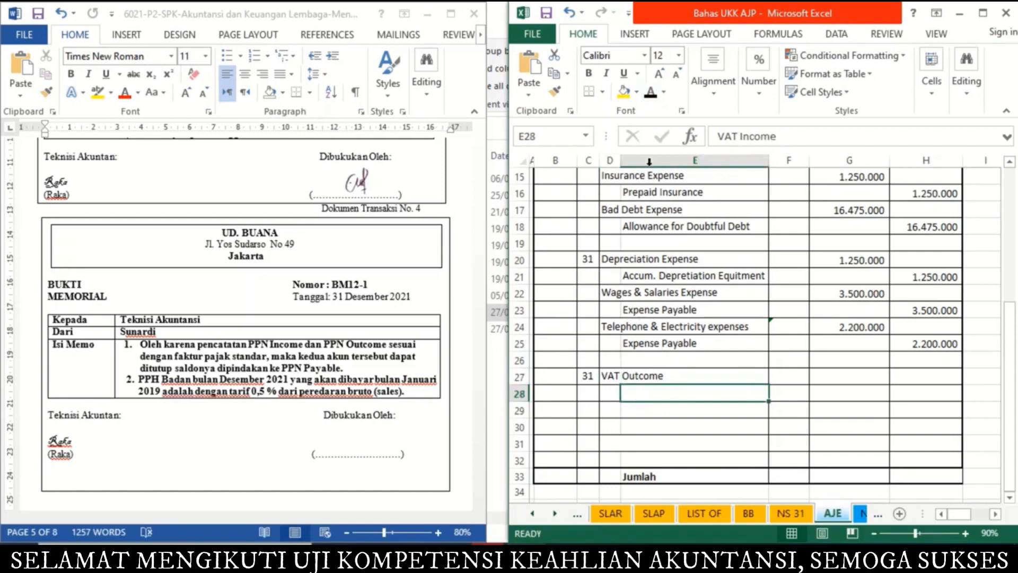
{"action": "left_click", "coordinate": [653, 96]}
{"action": "key", "text": "Down"}
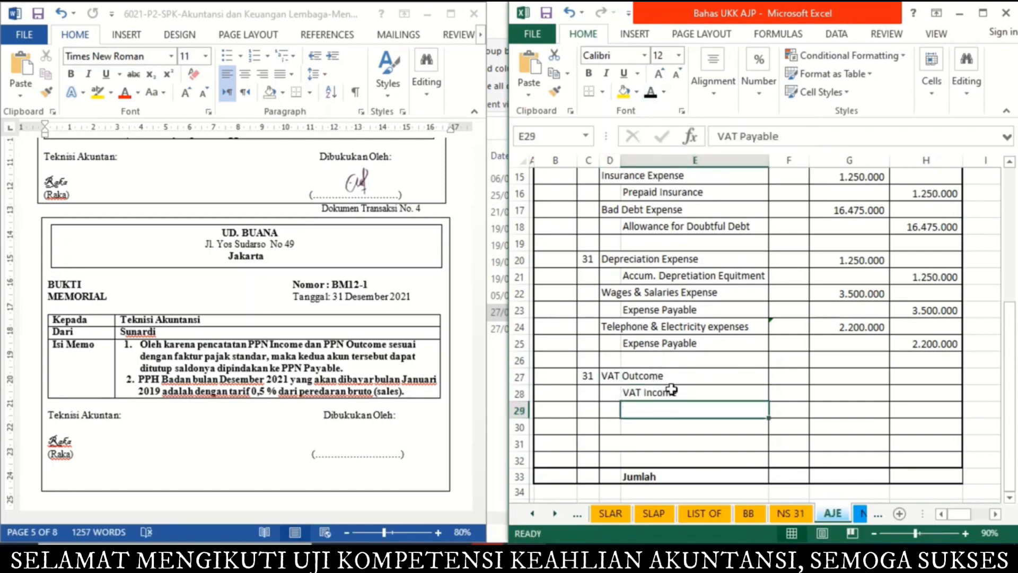
{"action": "left_click", "coordinate": [651, 96]}
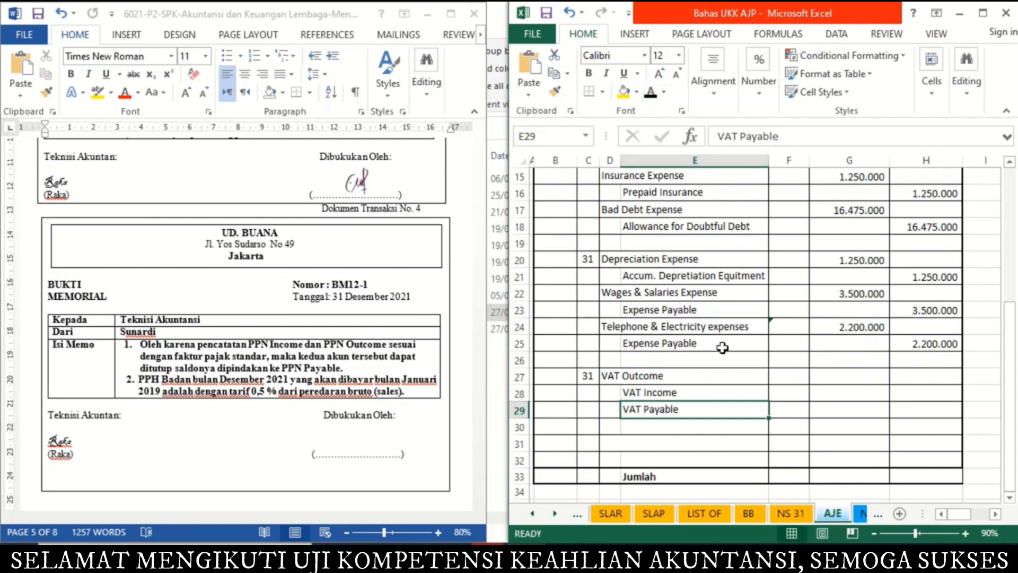
Link the VAT Outcome debit in G27 to the VAT Outcome balance in E20 of the NS 31 sheet
{"action": "left_click", "coordinate": [855, 383]}
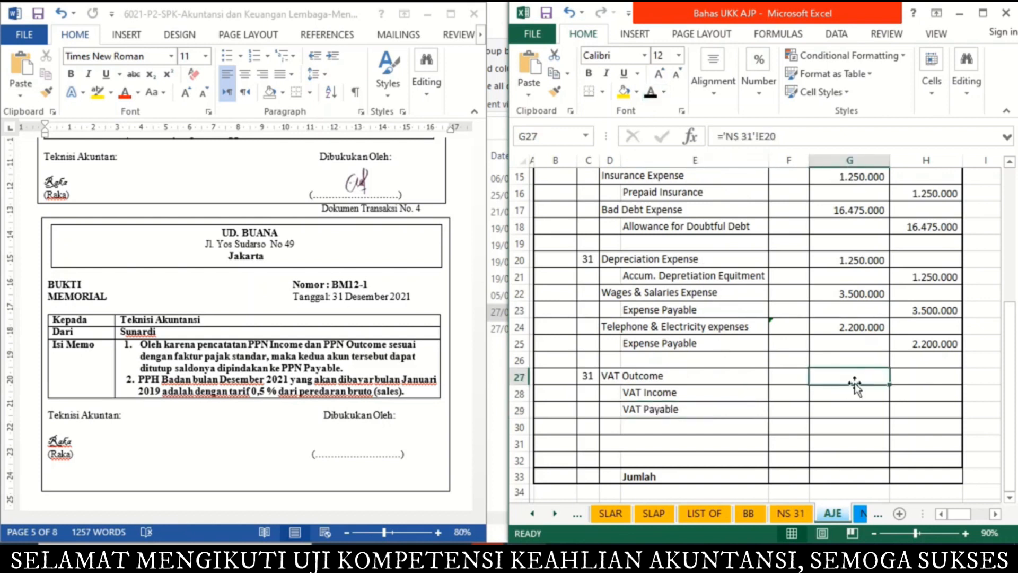
{"action": "type", "text": "="}
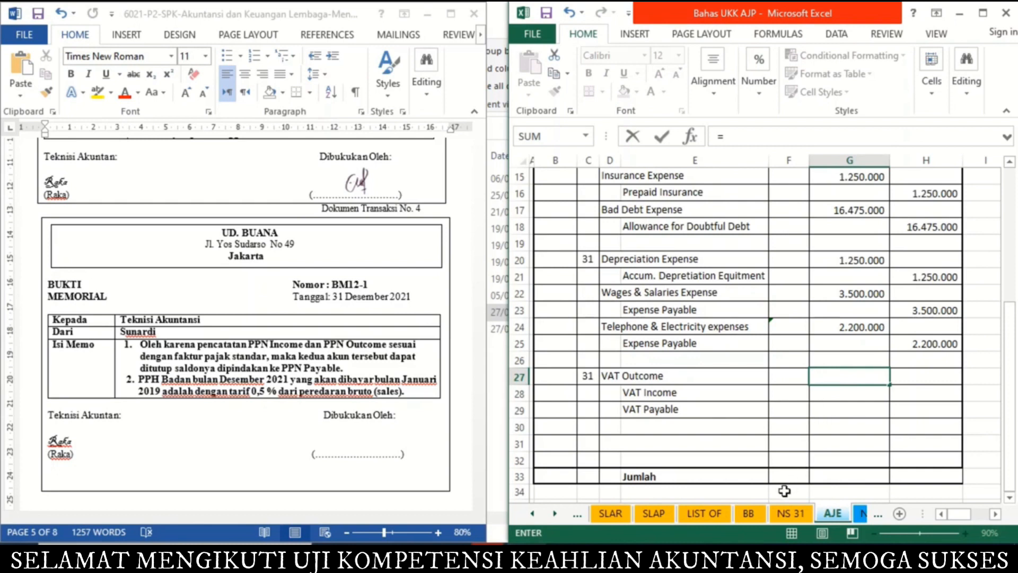
{"action": "left_click", "coordinate": [786, 513]}
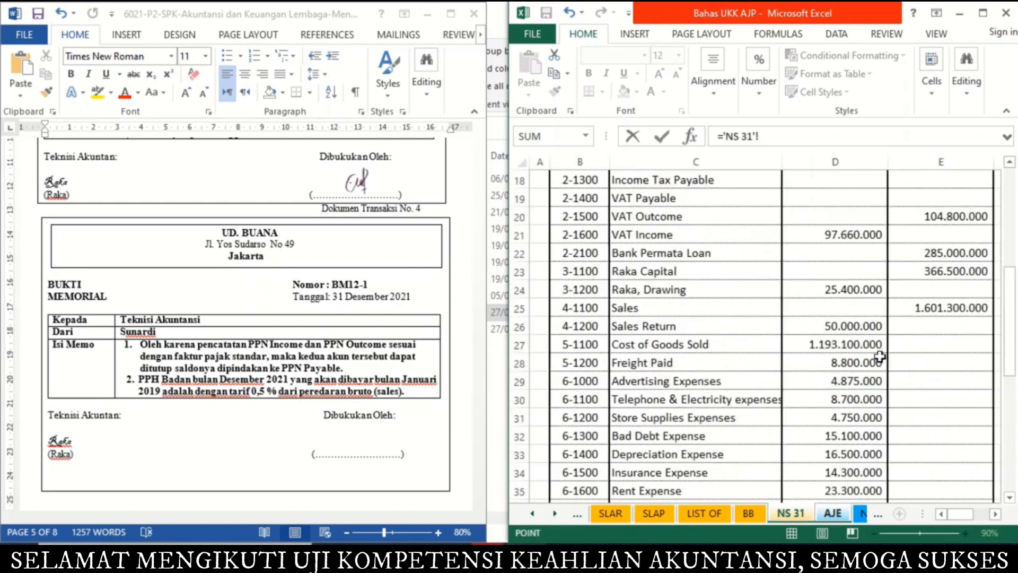
{"action": "left_click", "coordinate": [910, 220]}
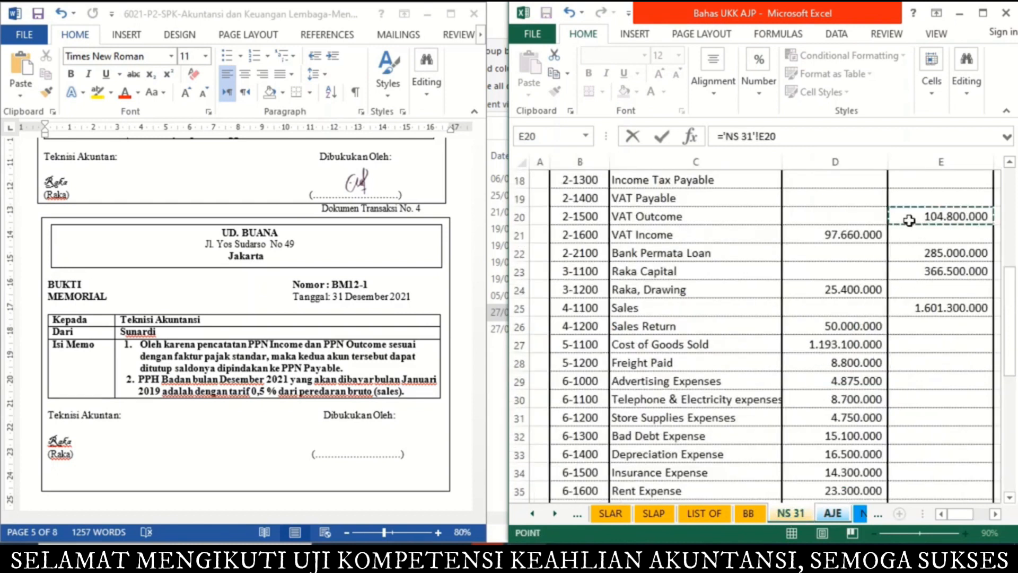
{"action": "key", "text": "Return"}
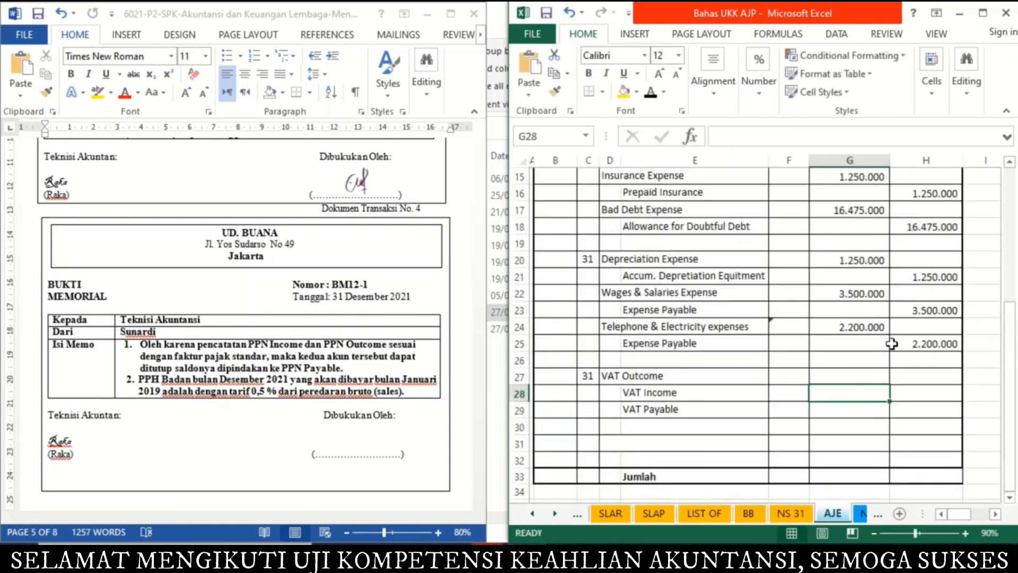
Link the VAT Income credit in H28 to the VAT Income balance in D21 of the NS 31 sheet
{"action": "key", "text": "Right"}
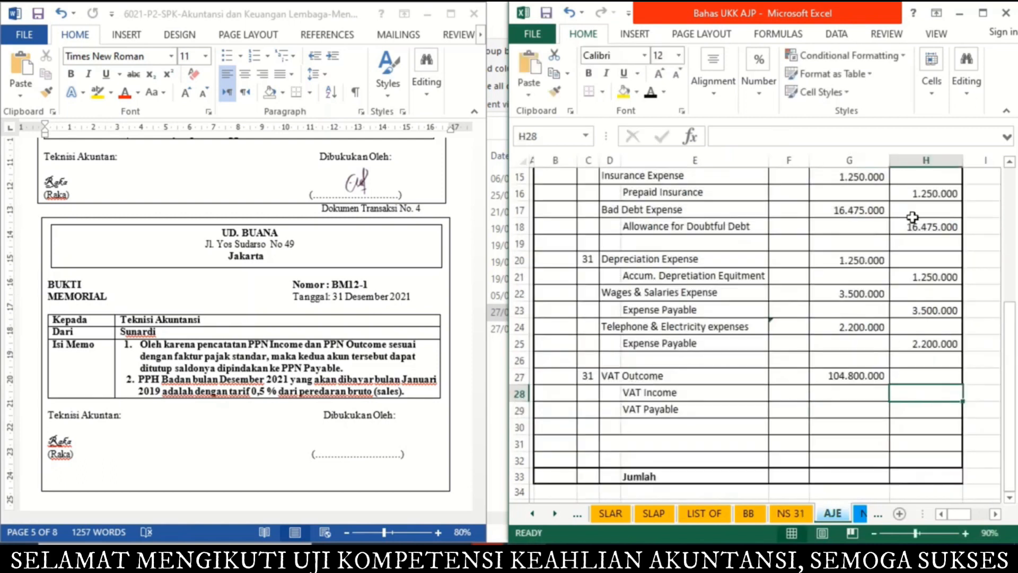
{"action": "type", "text": "="}
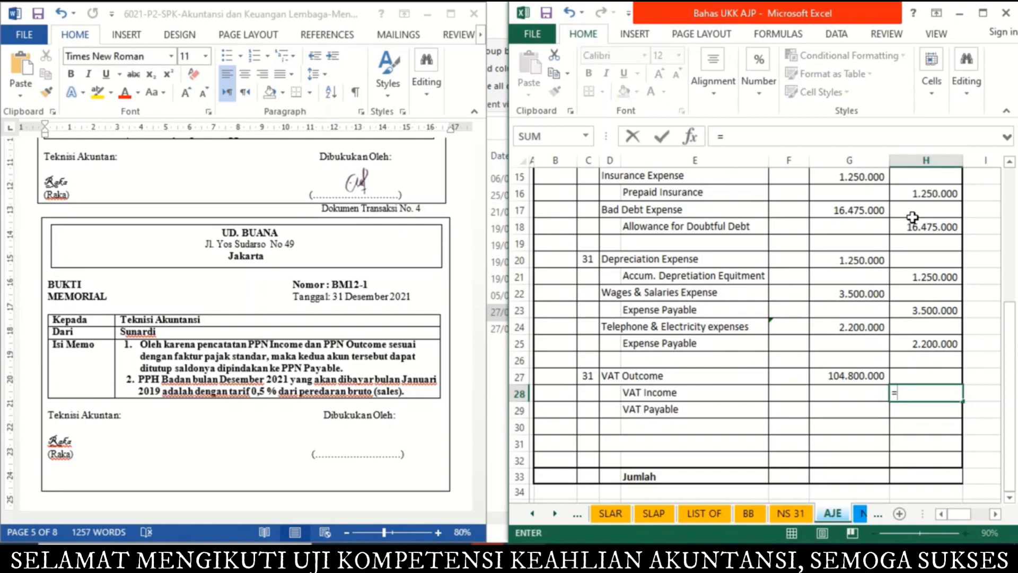
{"action": "left_click", "coordinate": [797, 513]}
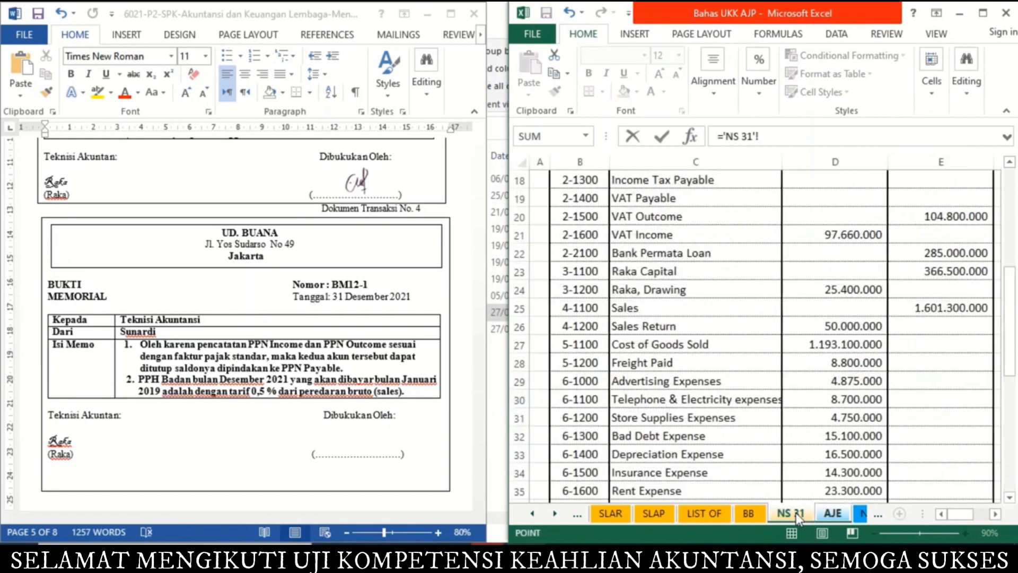
{"action": "left_click", "coordinate": [816, 241]}
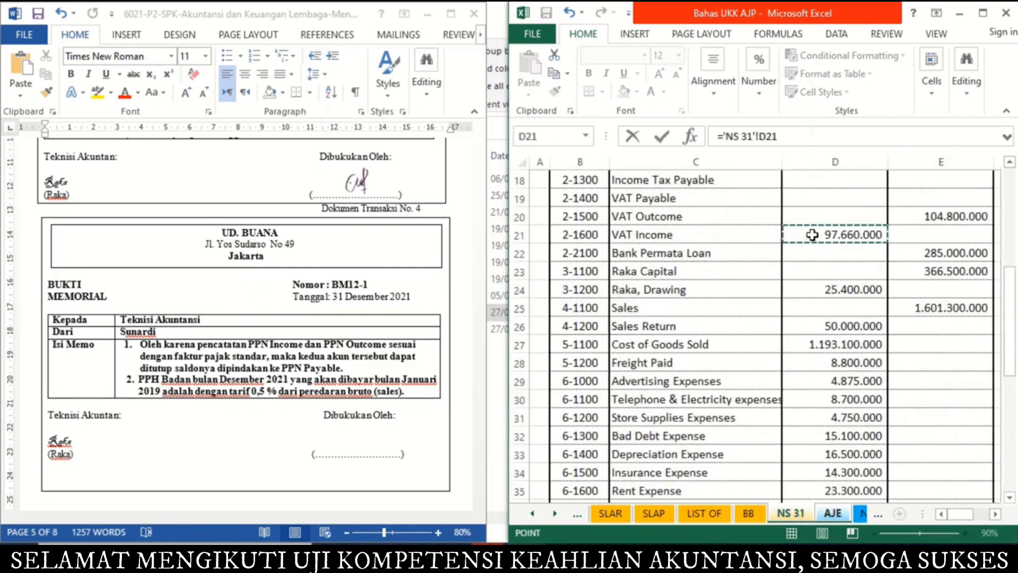
{"action": "key", "text": "Return"}
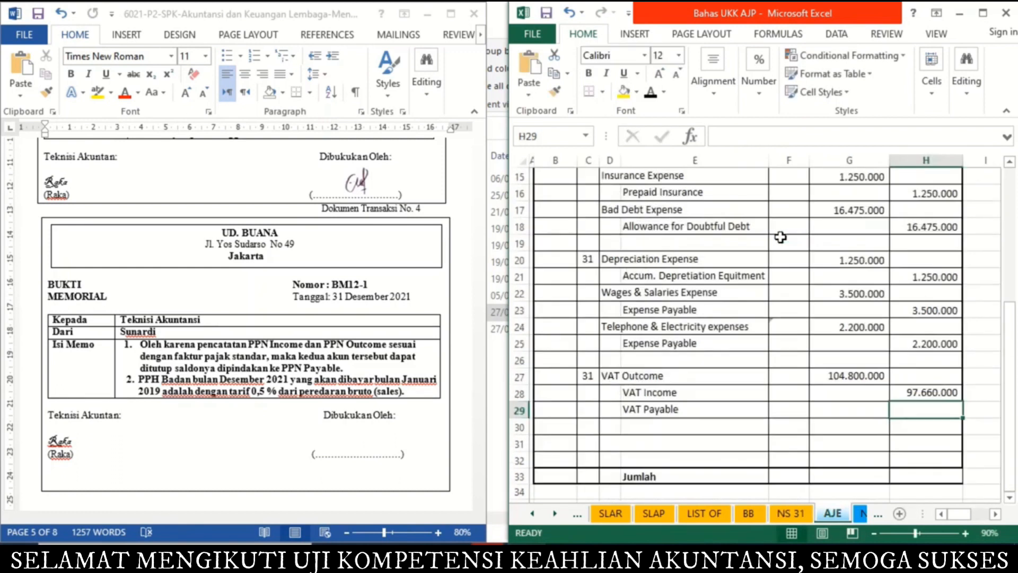
Calculate the VAT Payable credit in H29 as the VAT Outcome debit minus the VAT Income credit, =G27-H28
{"action": "type", "text": "="}
{"action": "key", "text": "Up"}
{"action": "key", "text": "Up"}
{"action": "key", "text": "Left"}
{"action": "type", "text": "-"}
{"action": "key", "text": "Up"}
{"action": "key", "text": "Return"}
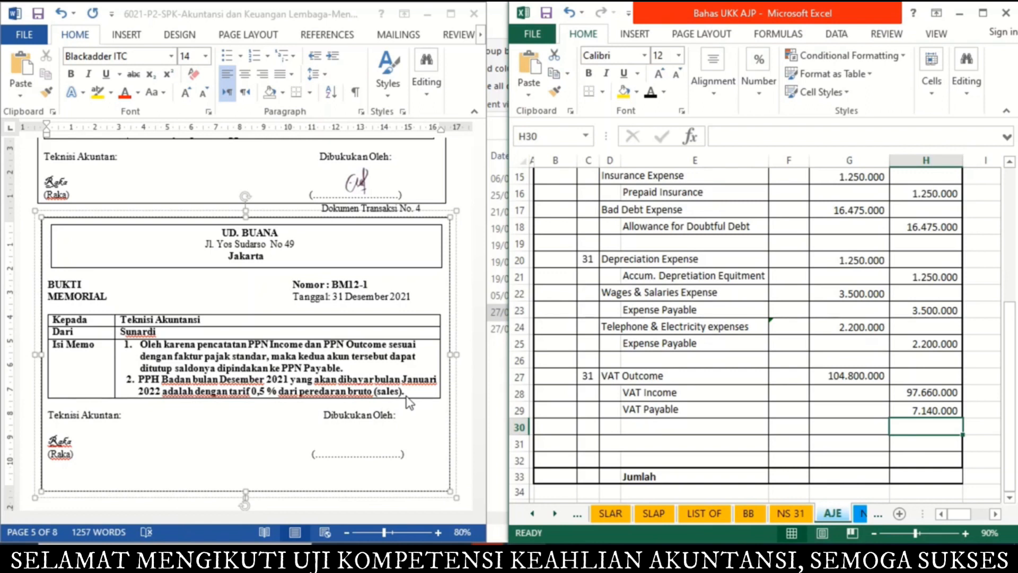
Enter the date 31 in C31 and reveal it and the Income Tax Expense account name in D31 in black
{"action": "left_click", "coordinate": [589, 446]}
{"action": "type", "text": "31"}
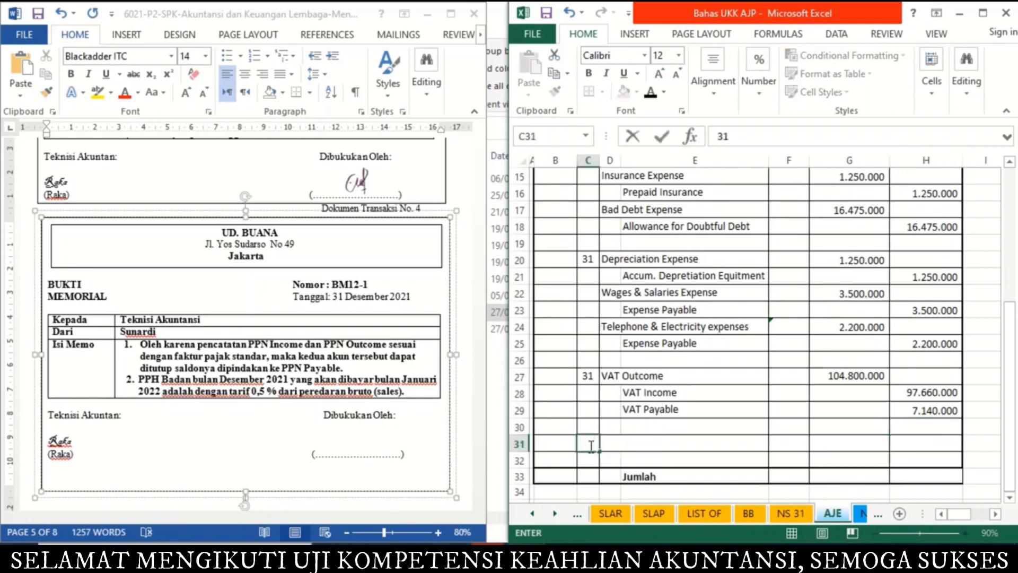
{"action": "left_click", "coordinate": [590, 445]}
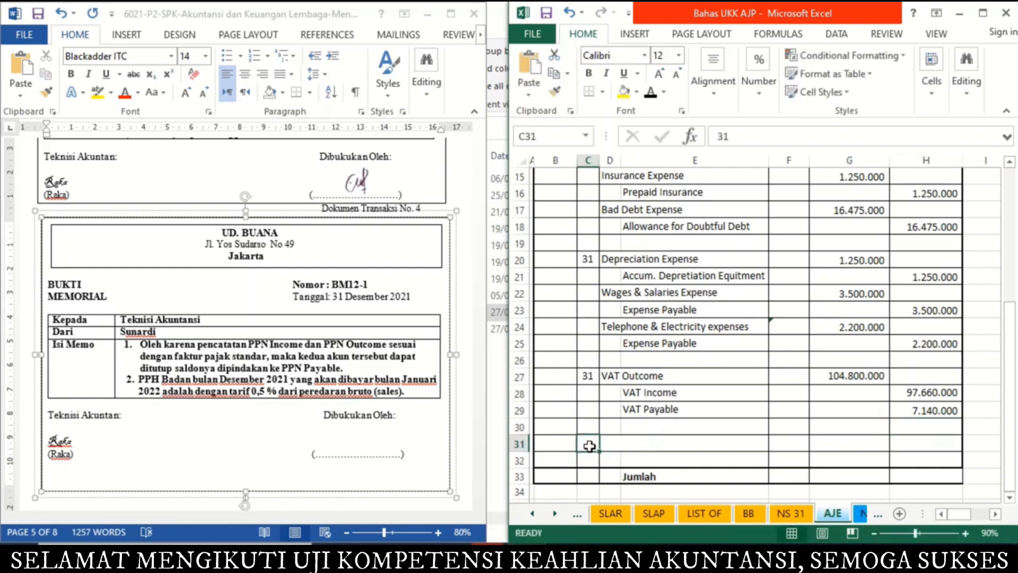
{"action": "left_click", "coordinate": [651, 92]}
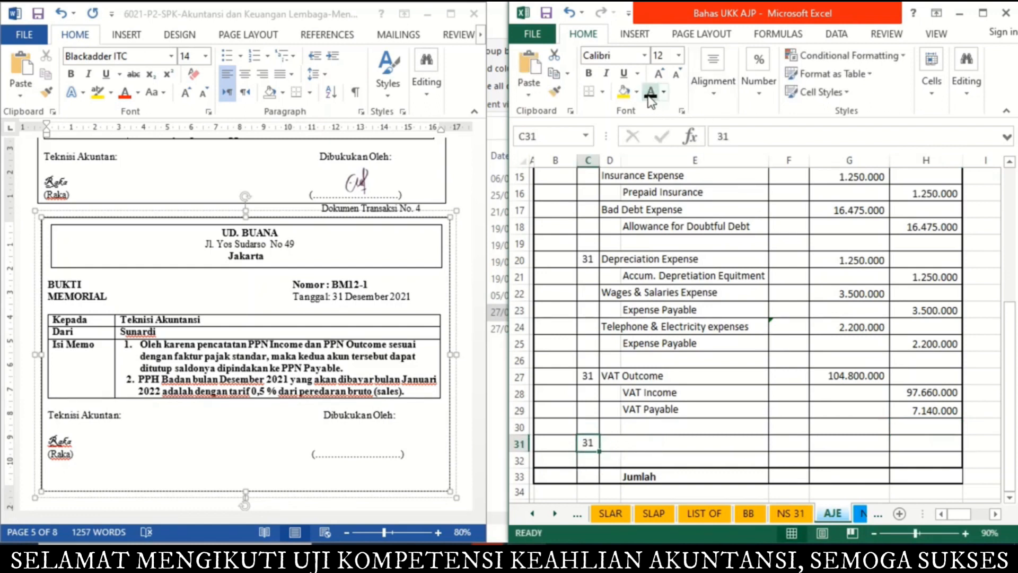
{"action": "left_click", "coordinate": [617, 447]}
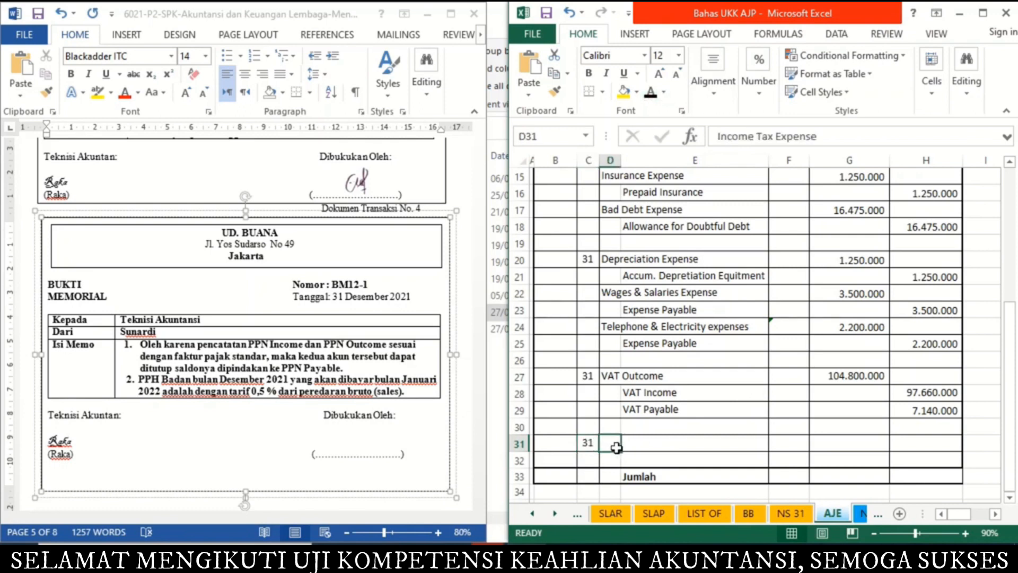
{"action": "left_click", "coordinate": [651, 94]}
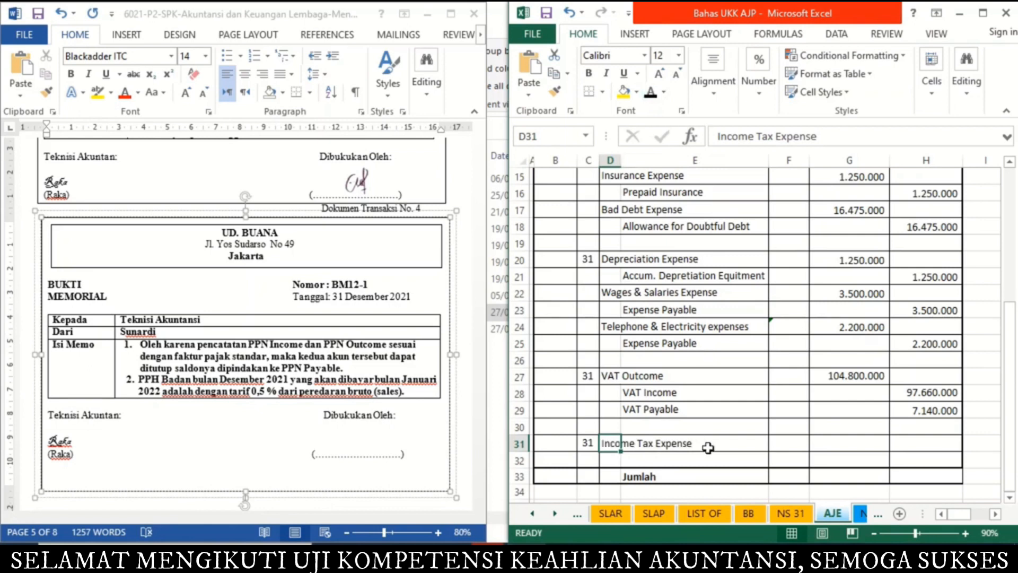
Check the Prepaid Tax account on the NS 31 sheet and reveal the credit account name Prepaid Tax in E32 of AJE in black
{"action": "left_click", "coordinate": [656, 462]}
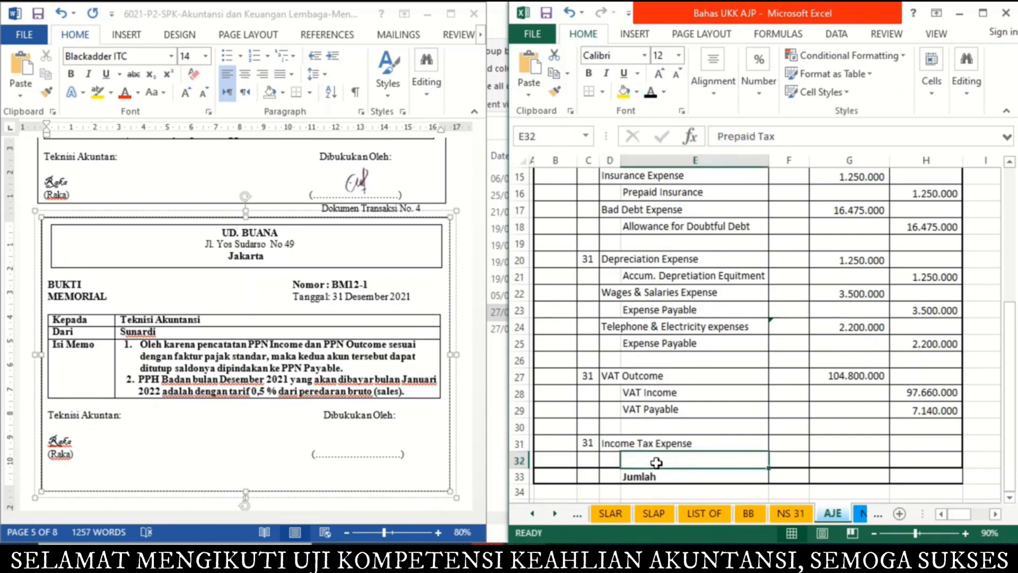
{"action": "left_click", "coordinate": [791, 514]}
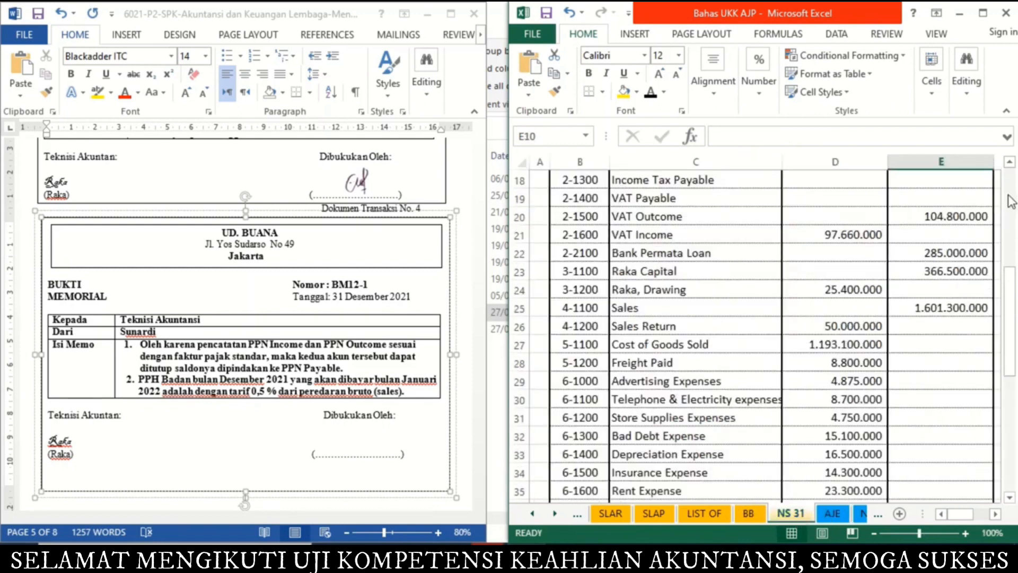
{"action": "scroll", "coordinate": [1011, 201], "scroll_direction": "up", "scroll_amount": 6}
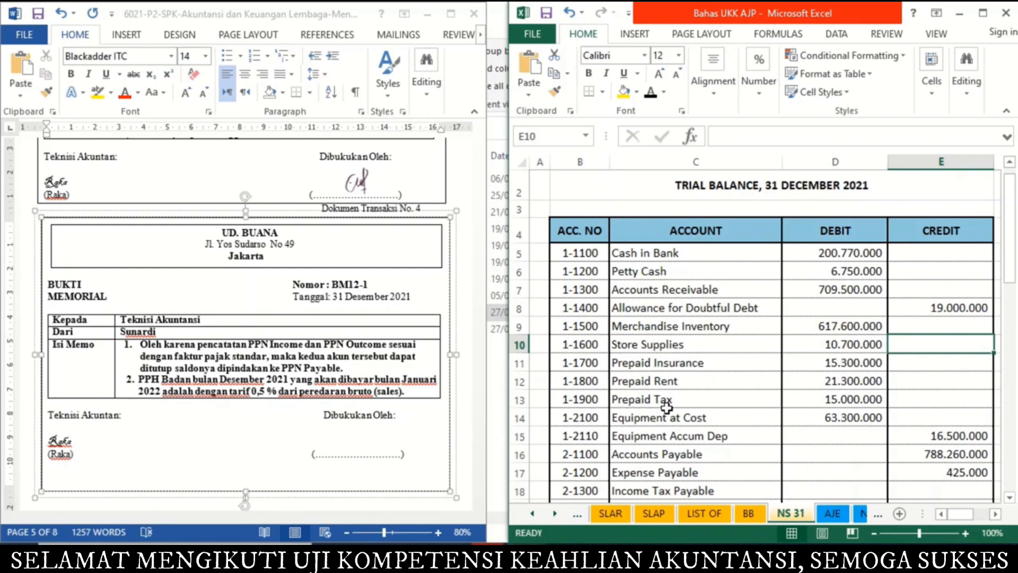
{"action": "left_click", "coordinate": [832, 513]}
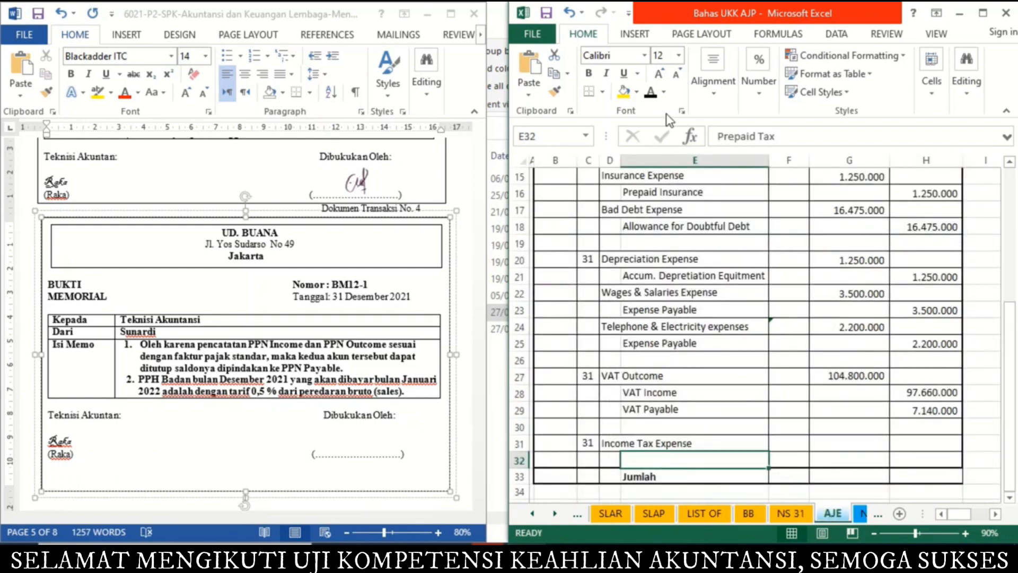
{"action": "left_click", "coordinate": [653, 93]}
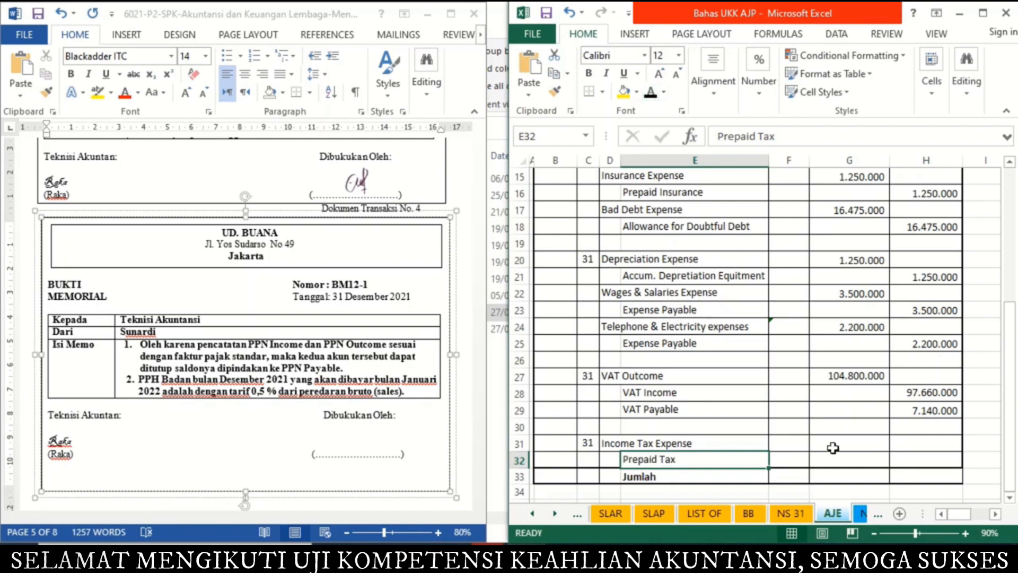
Calculate the Income Tax Expense debit in G31 as 0,5% of sales less sales return, =0,5%*('NS 31'!E25-'NS 31'!D26)
{"action": "left_click", "coordinate": [853, 444]}
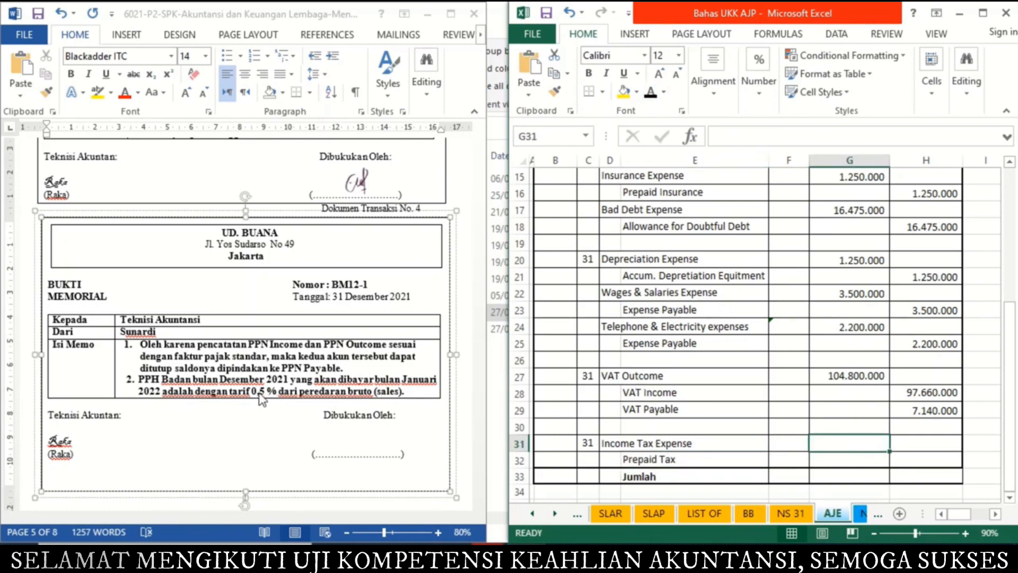
{"action": "type", "text": "="}
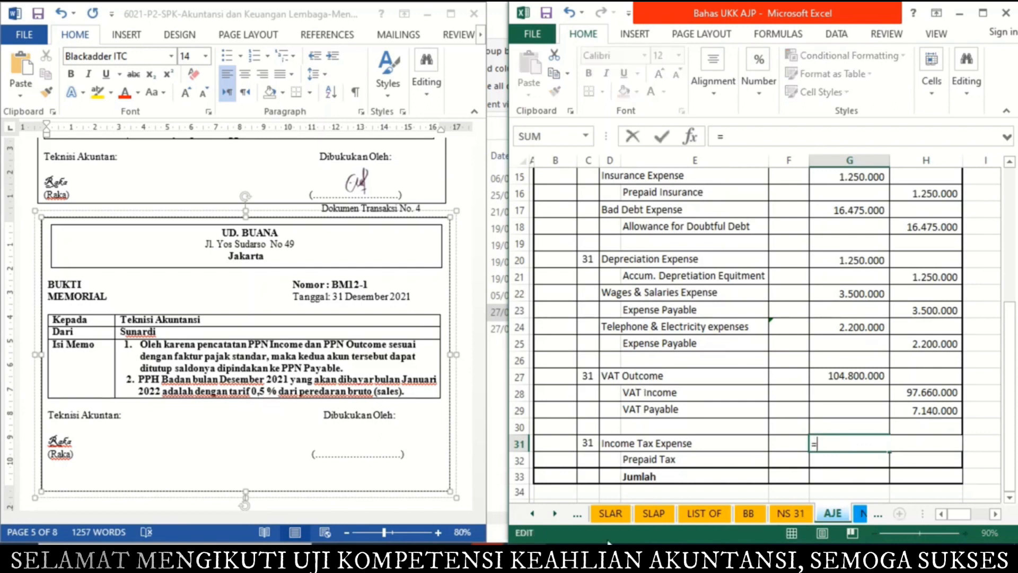
{"action": "type", "text": "0,5%"}
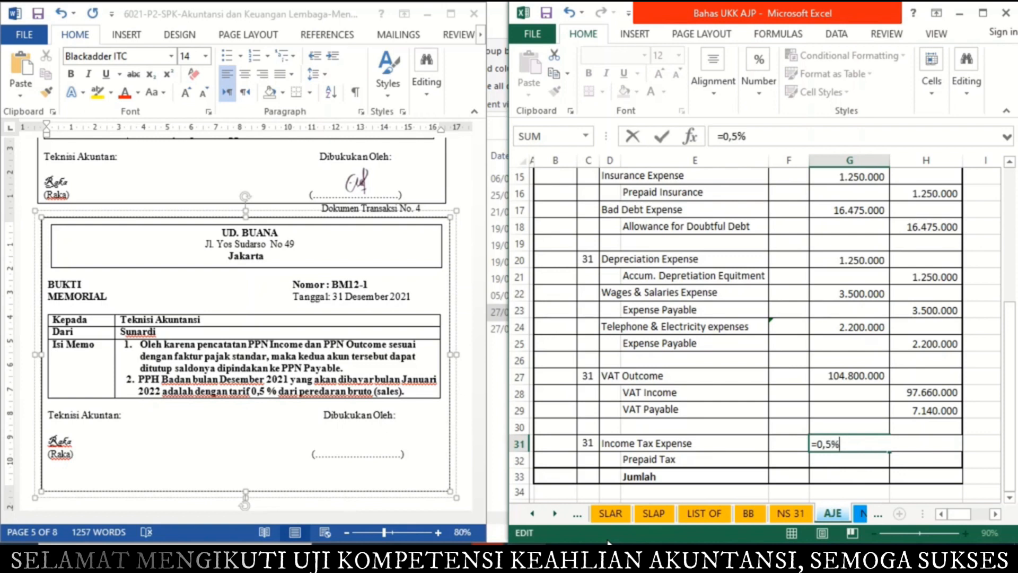
{"action": "type", "text": "*("}
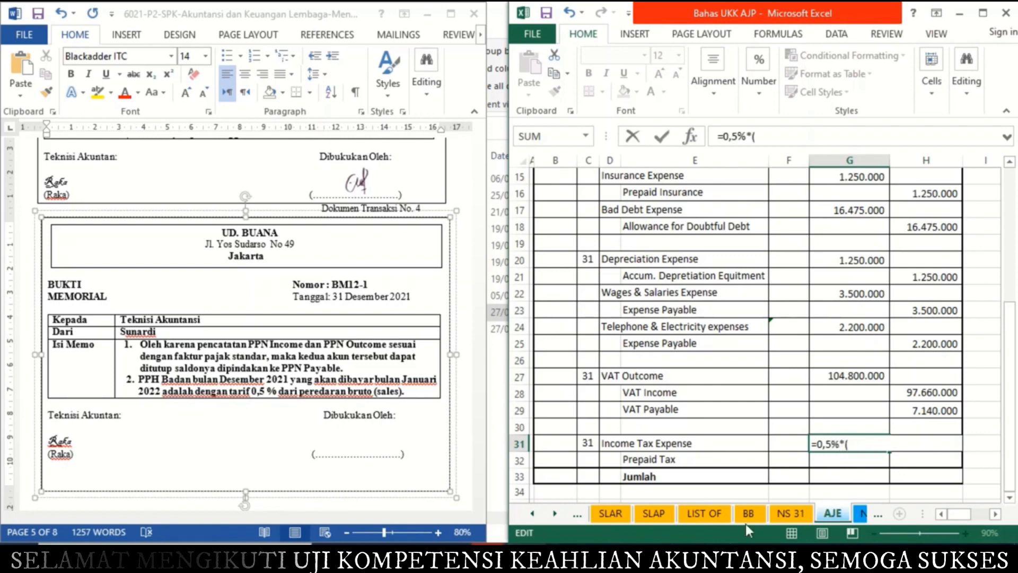
{"action": "left_click", "coordinate": [776, 517]}
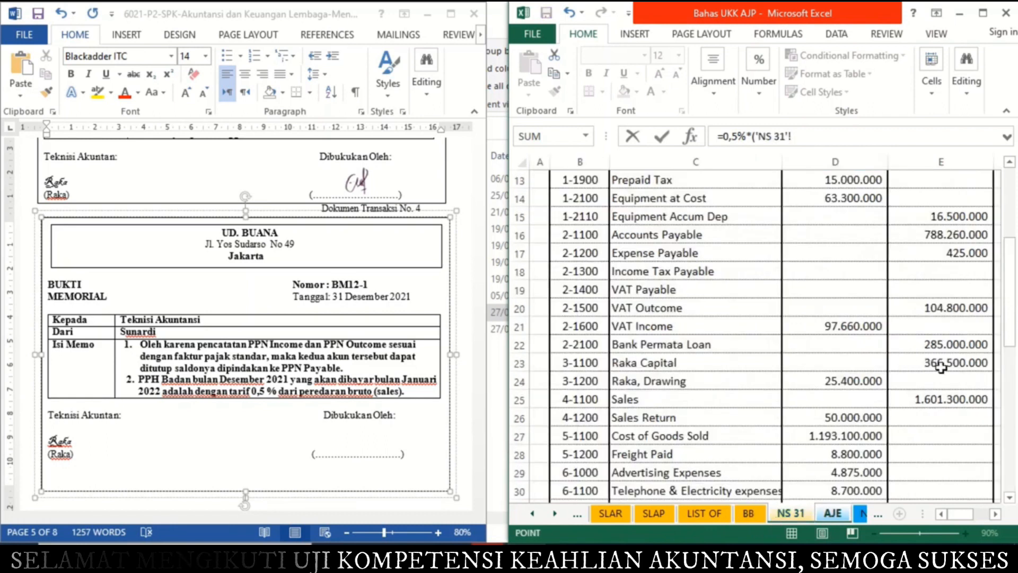
{"action": "left_click", "coordinate": [926, 402]}
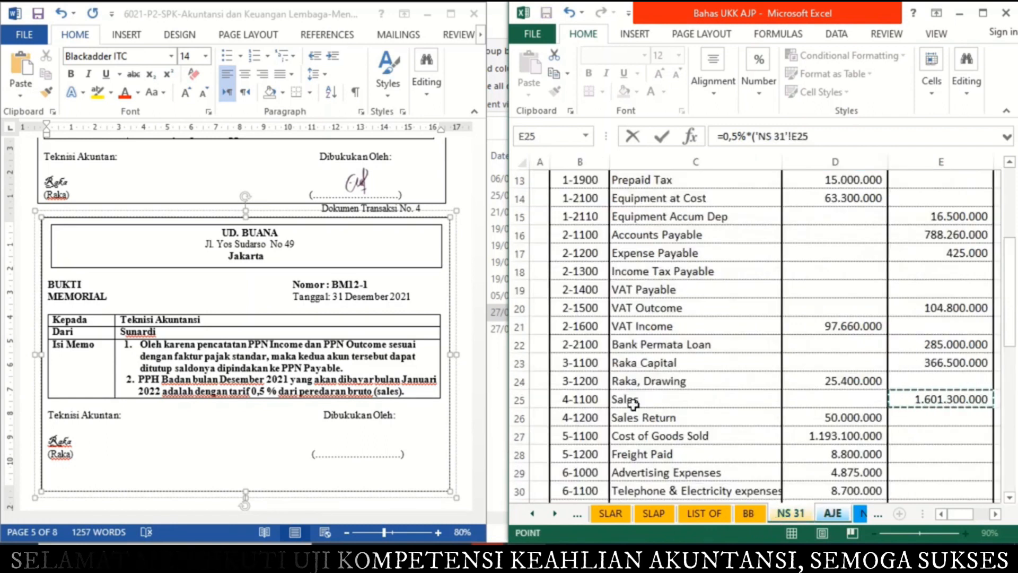
{"action": "type", "text": "-"}
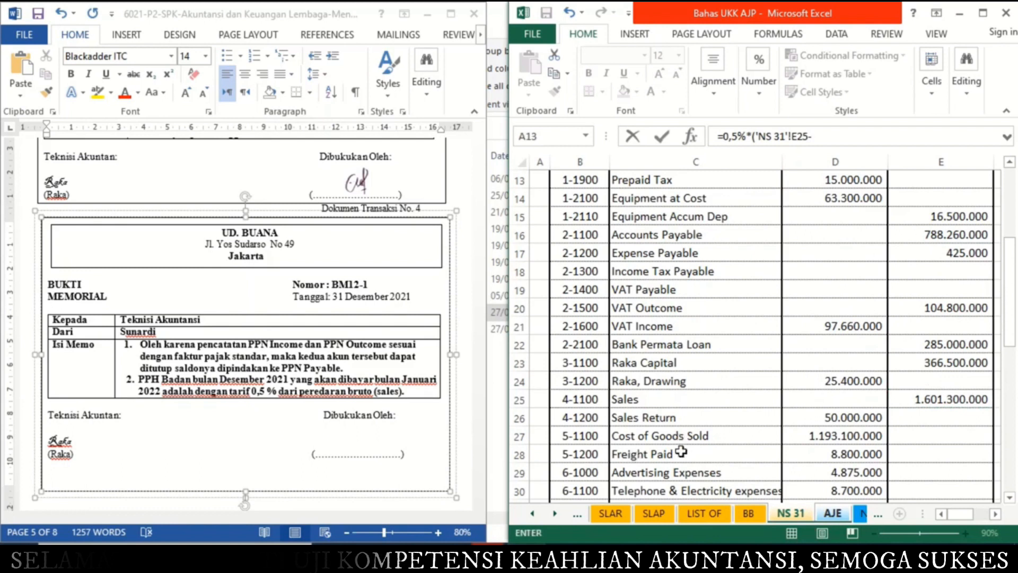
{"action": "left_click", "coordinate": [804, 423]}
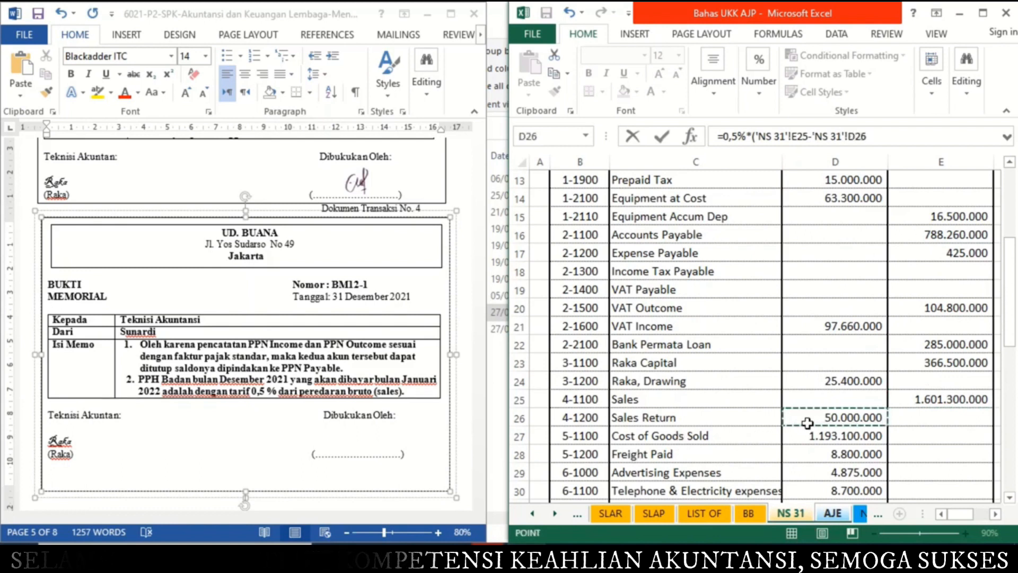
{"action": "key", "text": "Return"}
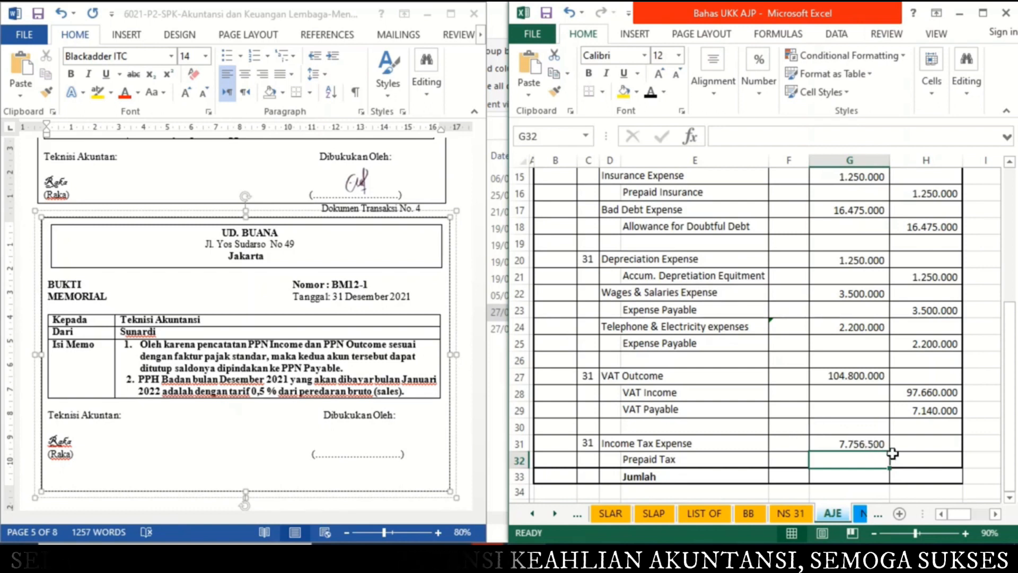
Set the Prepaid Tax credit in H32 equal to the Income Tax Expense debit with =G31
{"action": "left_click", "coordinate": [918, 460]}
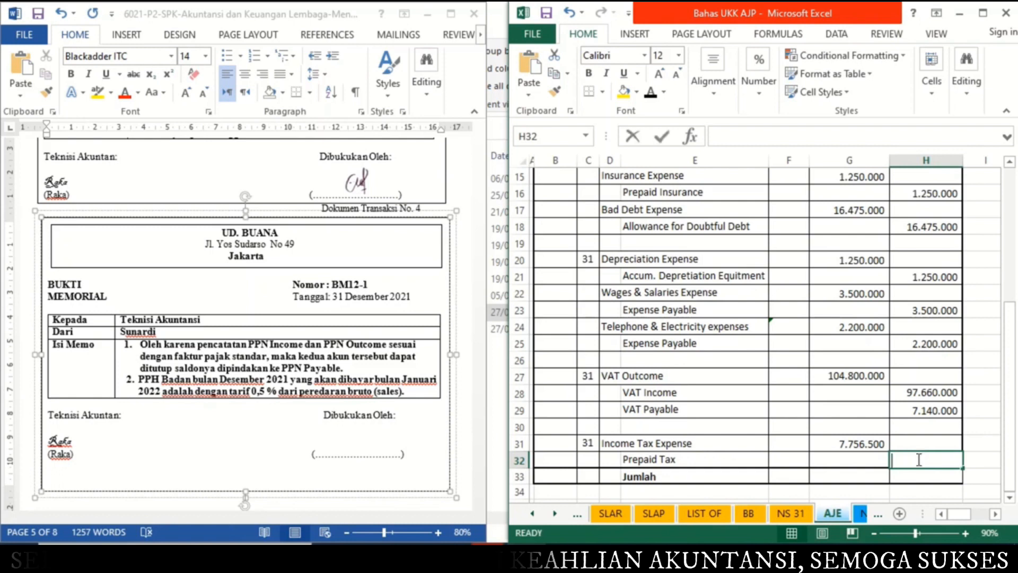
{"action": "type", "text": "="}
{"action": "key", "text": "Up"}
{"action": "key", "text": "Left"}
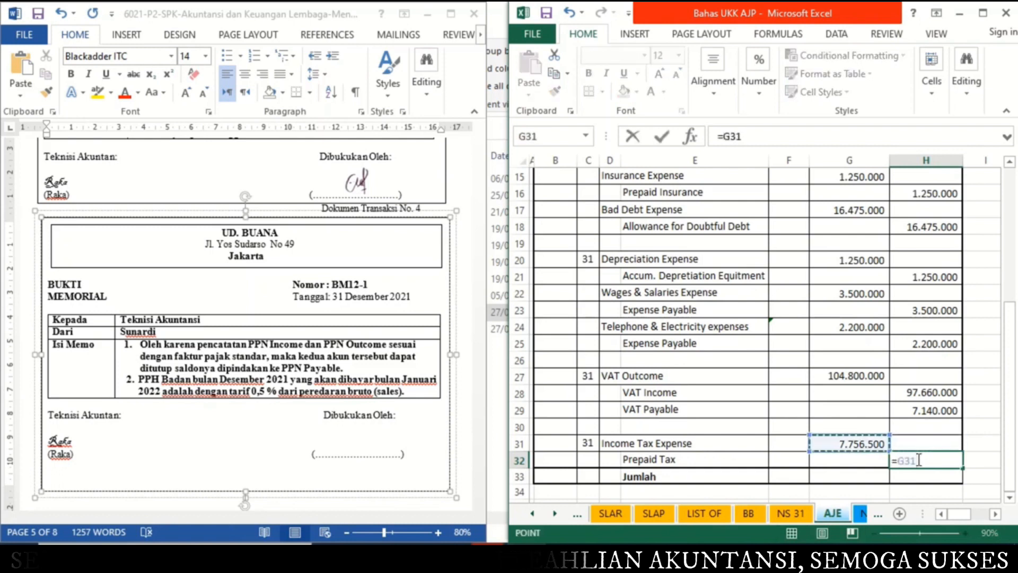
{"action": "key", "text": "Return"}
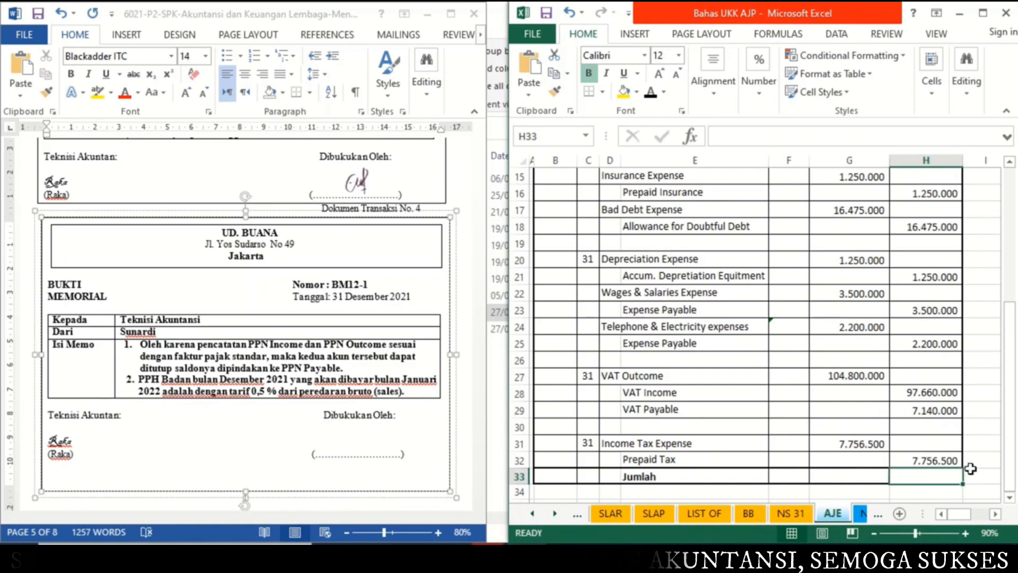
{"action": "left_click", "coordinate": [982, 457]}
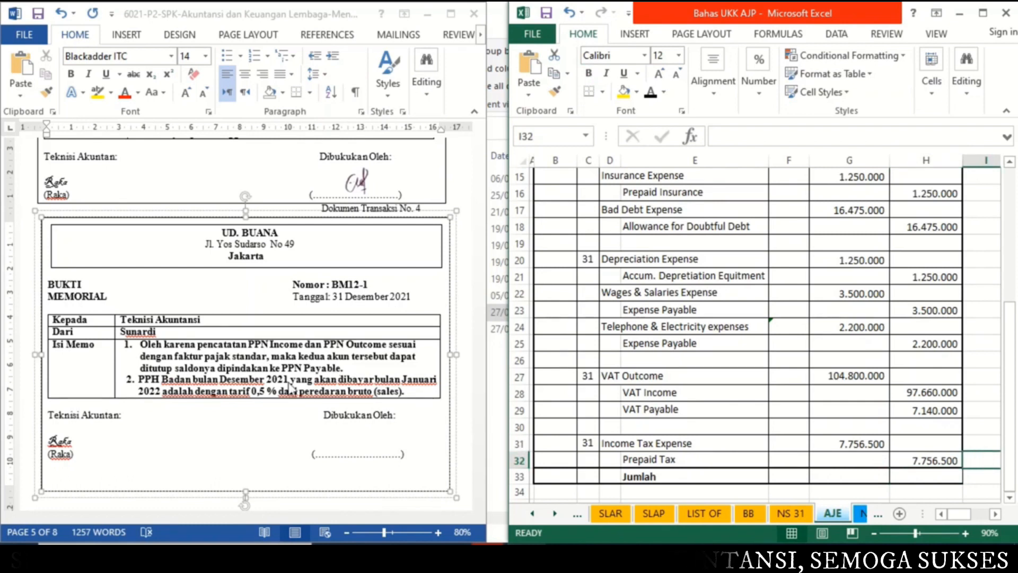
Reveal the signature under Dibukukan Oleh on memo BM12-1 to mark it as recorded
{"action": "left_click", "coordinate": [364, 438]}
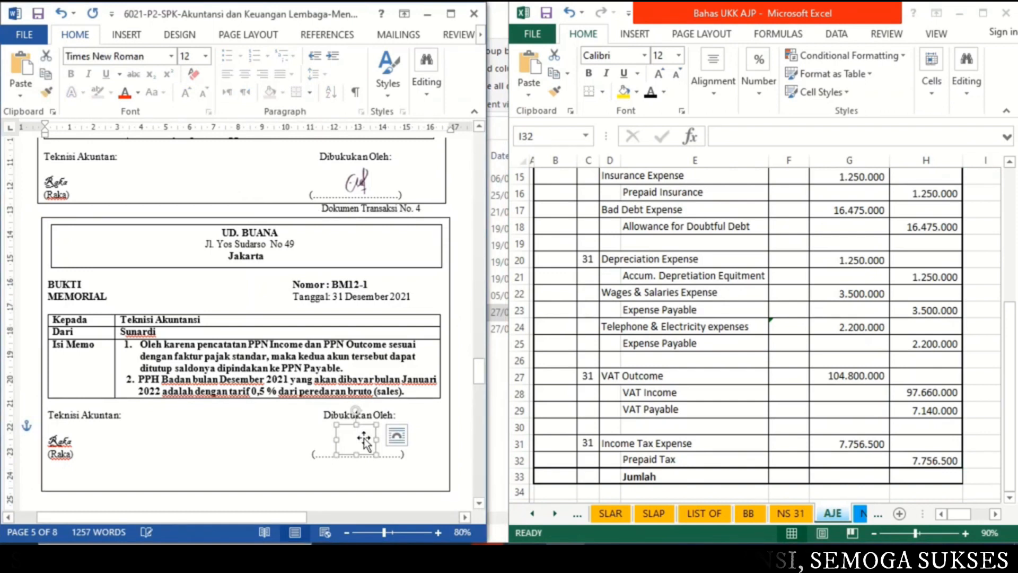
{"action": "scroll", "coordinate": [966, 440], "scroll_direction": "down", "scroll_amount": 1}
{"action": "left_click", "coordinate": [966, 440]}
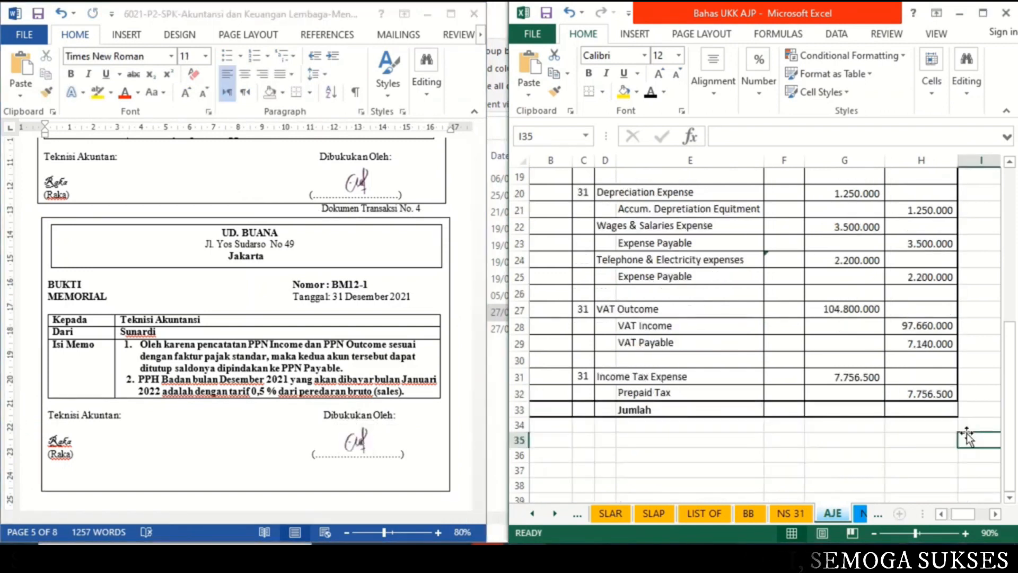
Total the debit column in the Jumlah row of AJE by entering =SUM(G7:G32) in G33
{"action": "left_click", "coordinate": [864, 414]}
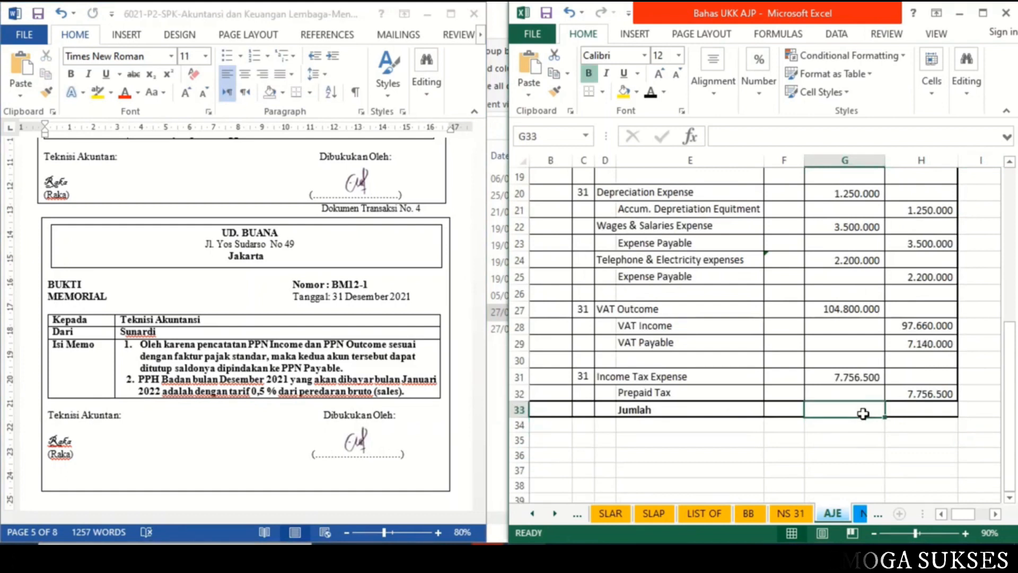
{"action": "type", "text": "=sum"}
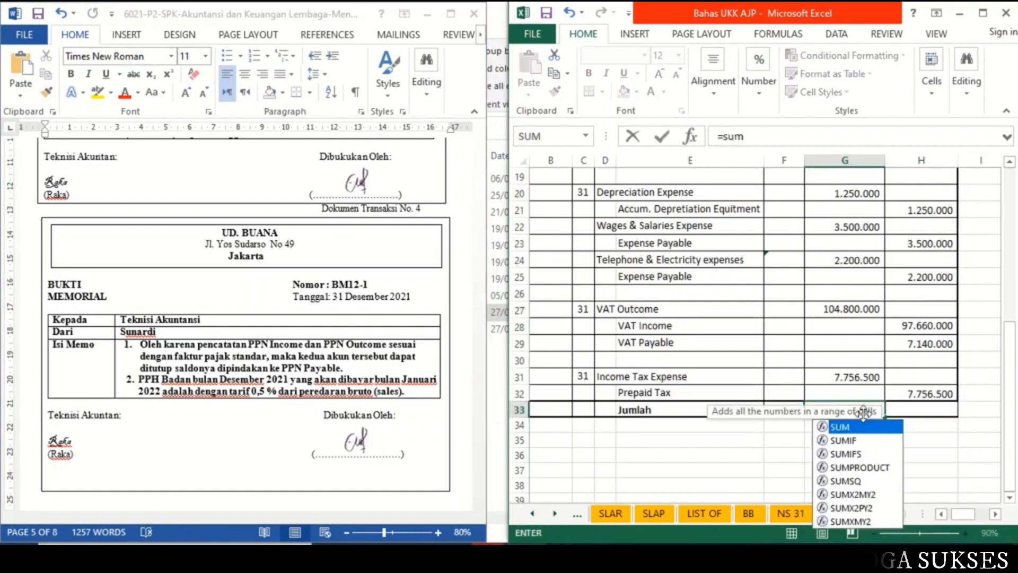
{"action": "type", "text": "("}
{"action": "key", "text": "Up"}
{"action": "key", "text": "shift+Up"}
{"action": "key", "text": "shift+Up"}
{"action": "key", "text": "shift+Up"}
{"action": "key", "text": "shift+Up"}
{"action": "key", "text": "shift+Up"}
{"action": "key", "text": "shift+Up"}
{"action": "key", "text": "shift+Up"}
{"action": "key", "text": "shift+Up"}
{"action": "key", "text": "shift+Up"}
{"action": "key", "text": "shift+Up"}
{"action": "key", "text": "shift+Up"}
{"action": "key", "text": "shift+Up"}
{"action": "key", "text": "shift+Up"}
{"action": "key", "text": "shift+Up"}
{"action": "key", "text": "shift+Up"}
{"action": "key", "text": "shift+Up"}
{"action": "key", "text": "shift+Up"}
{"action": "key", "text": "shift+Up"}
{"action": "key", "text": "shift+Up"}
{"action": "key", "text": "shift+Up"}
{"action": "key", "text": "shift+Up"}
{"action": "key", "text": "shift+Up"}
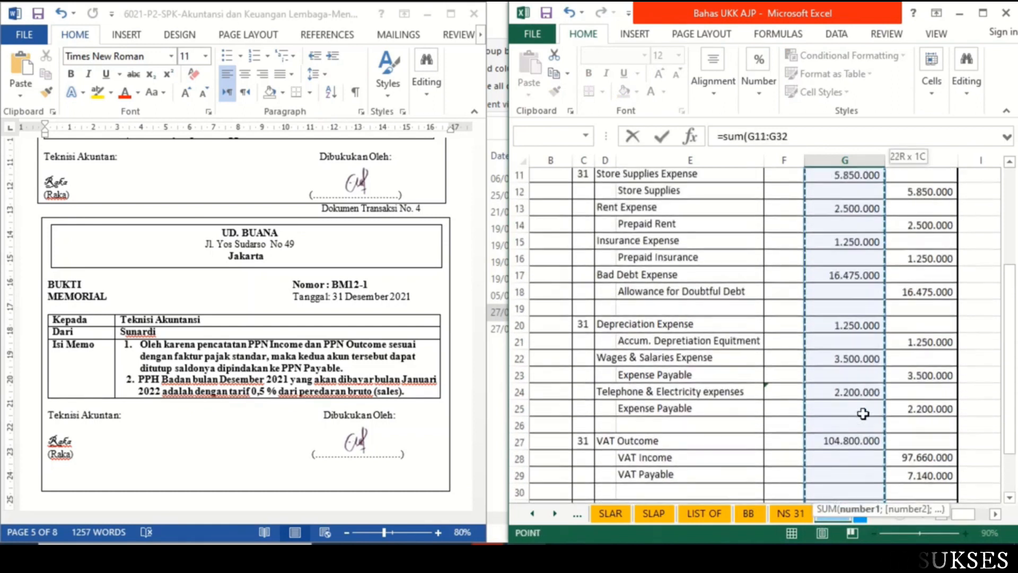
{"action": "key", "text": "shift+Up"}
{"action": "key", "text": "shift+Up"}
{"action": "key", "text": "shift+Up"}
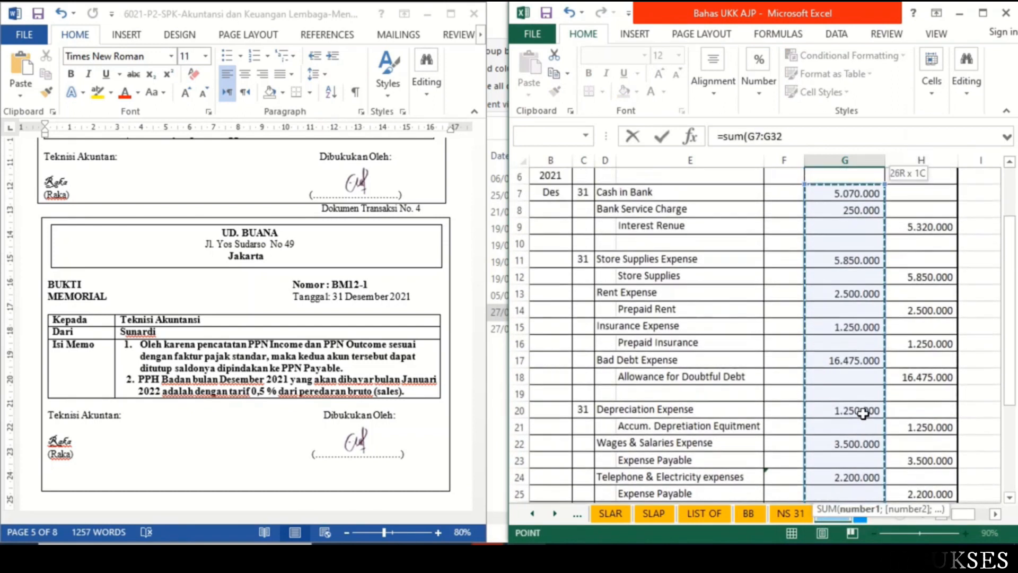
{"action": "key", "text": "Return"}
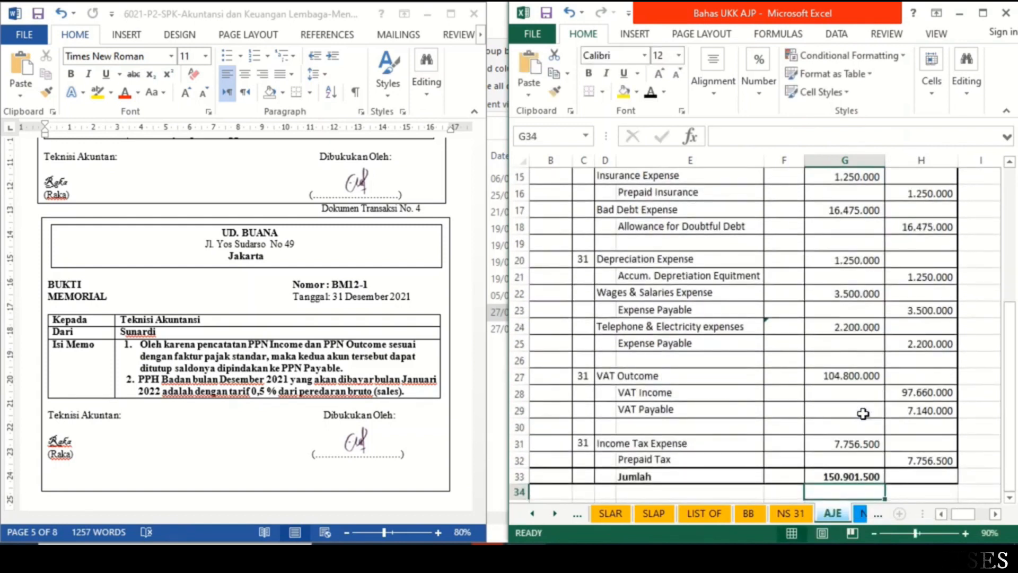
Copy the debit total formula from G33 to H33 to total the credit column
{"action": "key", "text": "Up"}
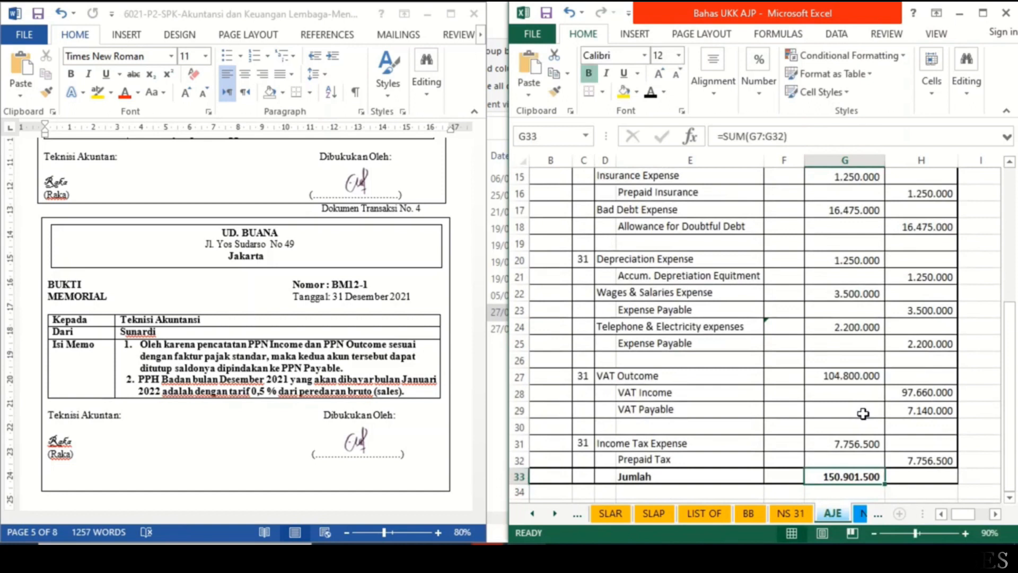
{"action": "key", "text": "ctrl+c"}
{"action": "key", "text": "Right"}
{"action": "key", "text": "ctrl+v"}
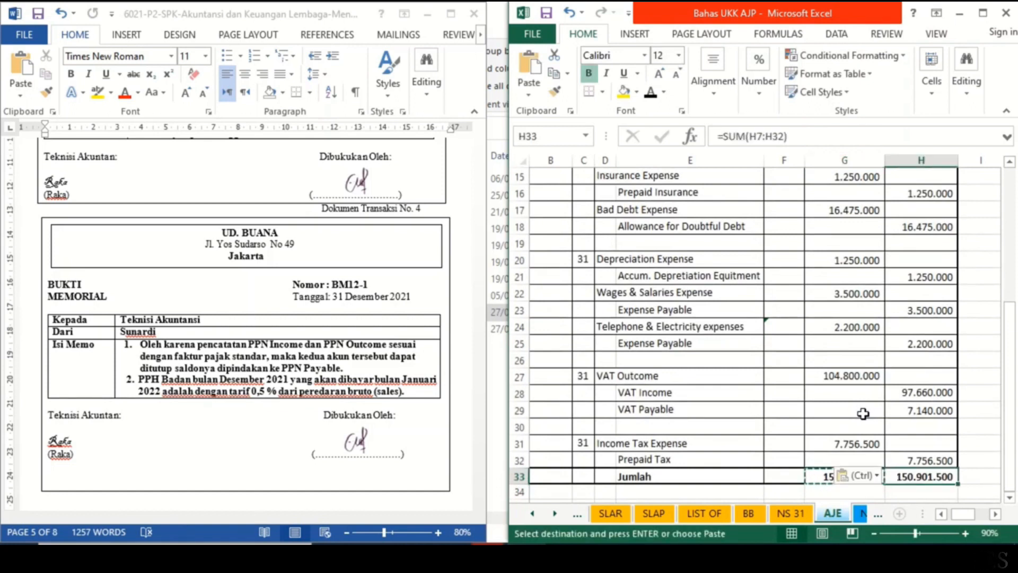
{"action": "left_click", "coordinate": [966, 497]}
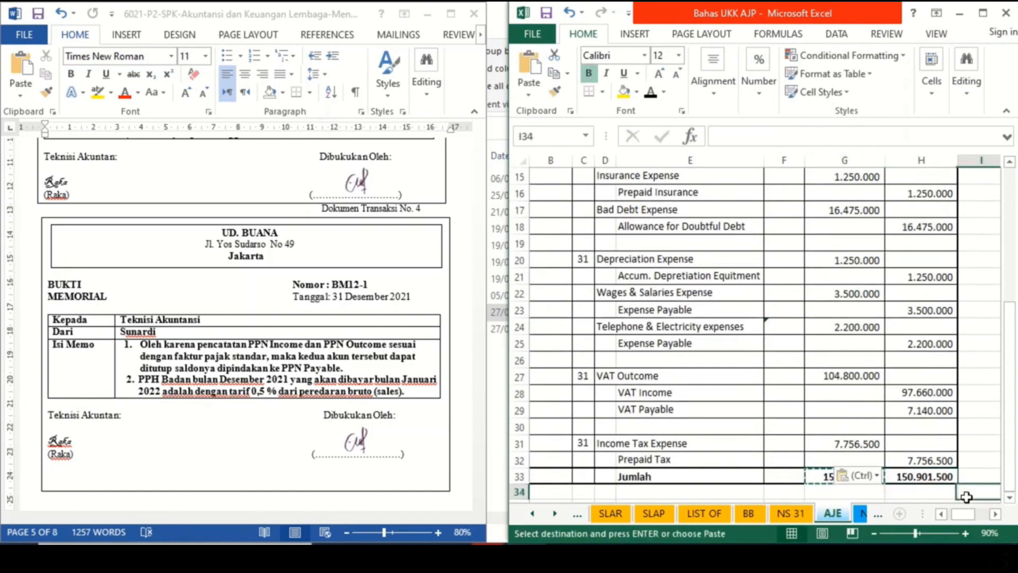
{"action": "key", "text": "Escape"}
{"action": "left_click", "coordinate": [583, 492]}
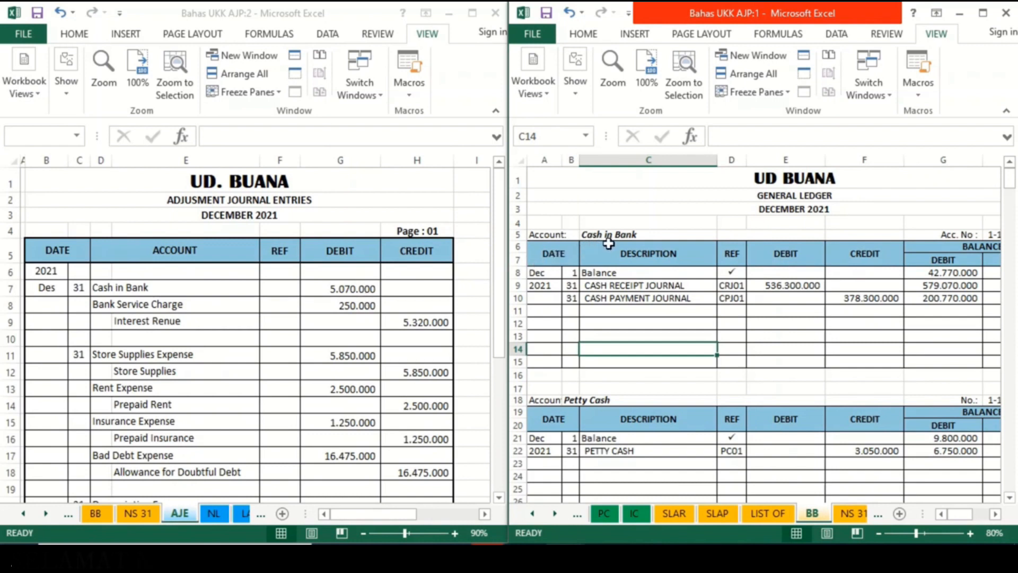
On BB, enter the date 31 in B11 of Cash in Bank and link description C11 to the AJE sheet's journal title
{"action": "left_click", "coordinate": [569, 311]}
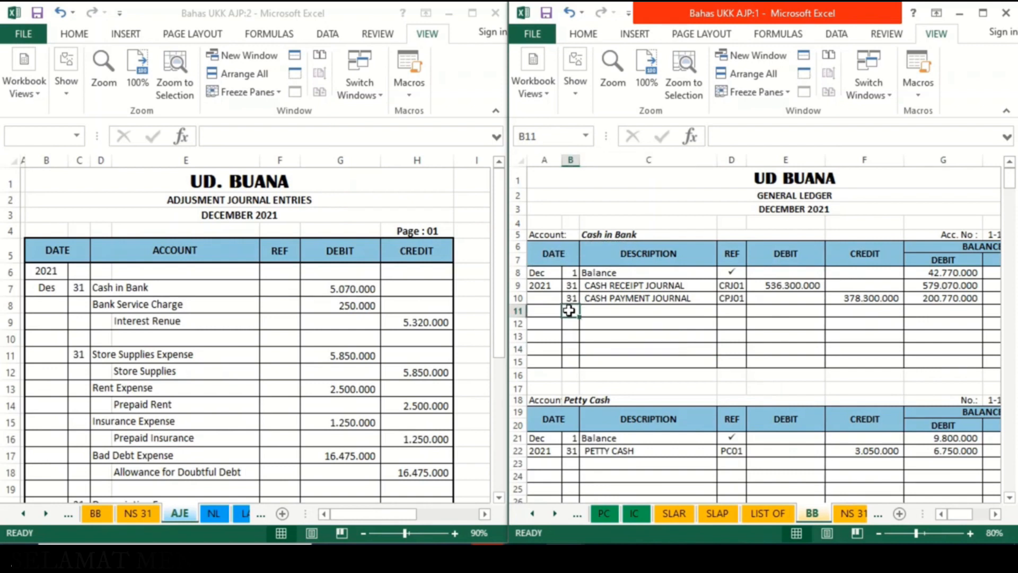
{"action": "type", "text": "31"}
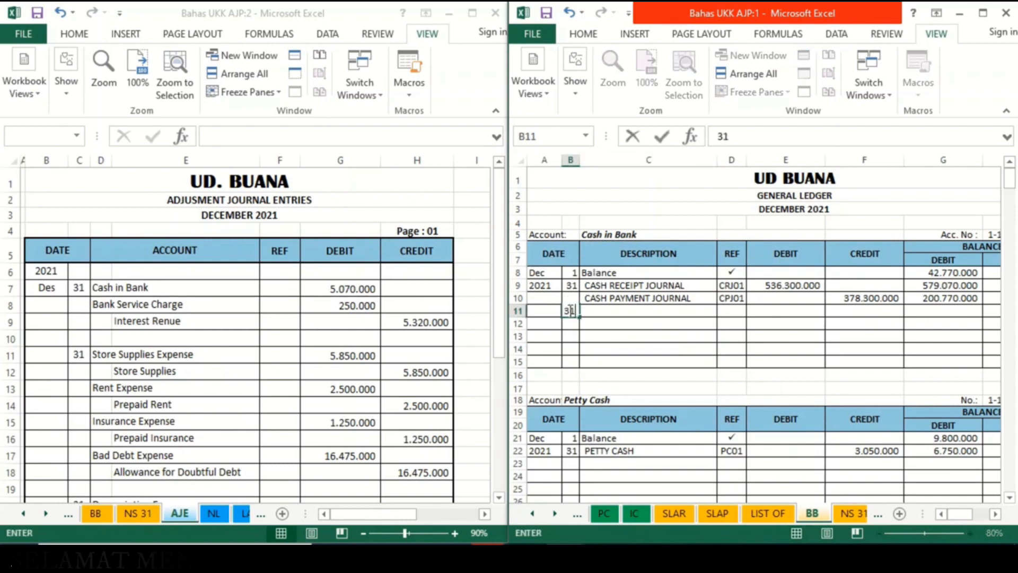
{"action": "left_click", "coordinate": [623, 317]}
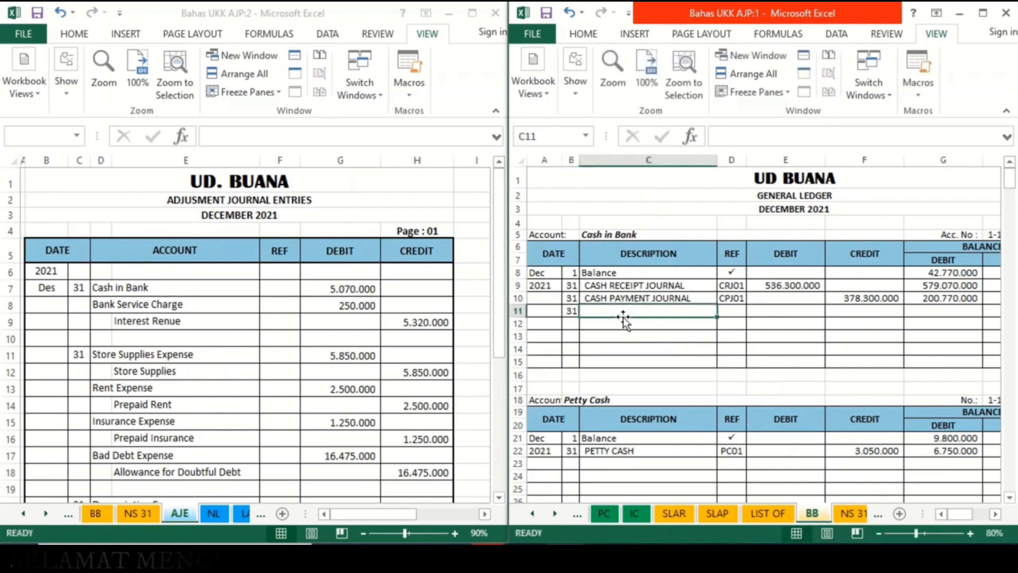
{"action": "type", "text": "="}
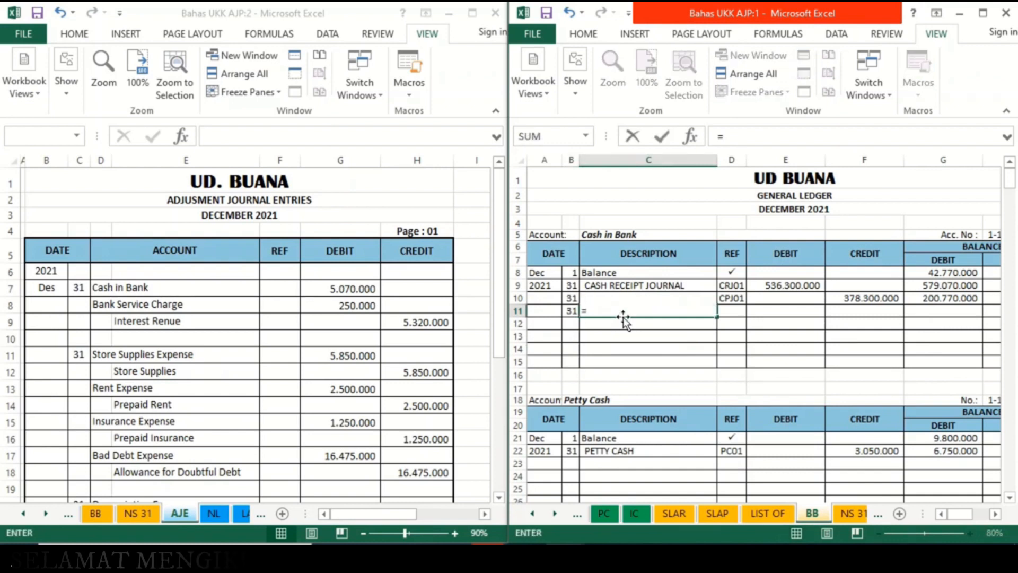
{"action": "left_click", "coordinate": [272, 201]}
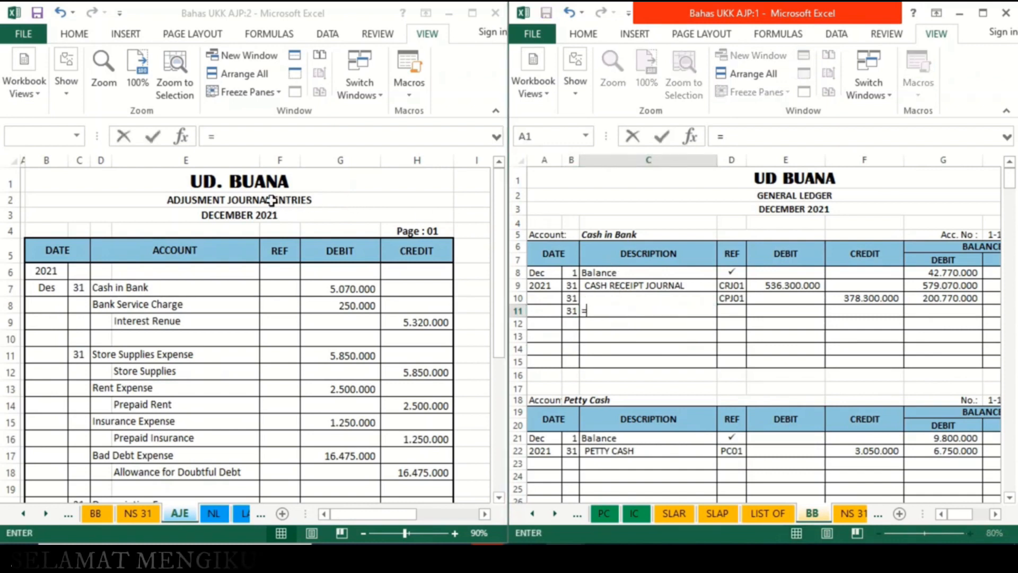
{"action": "key", "text": "Return"}
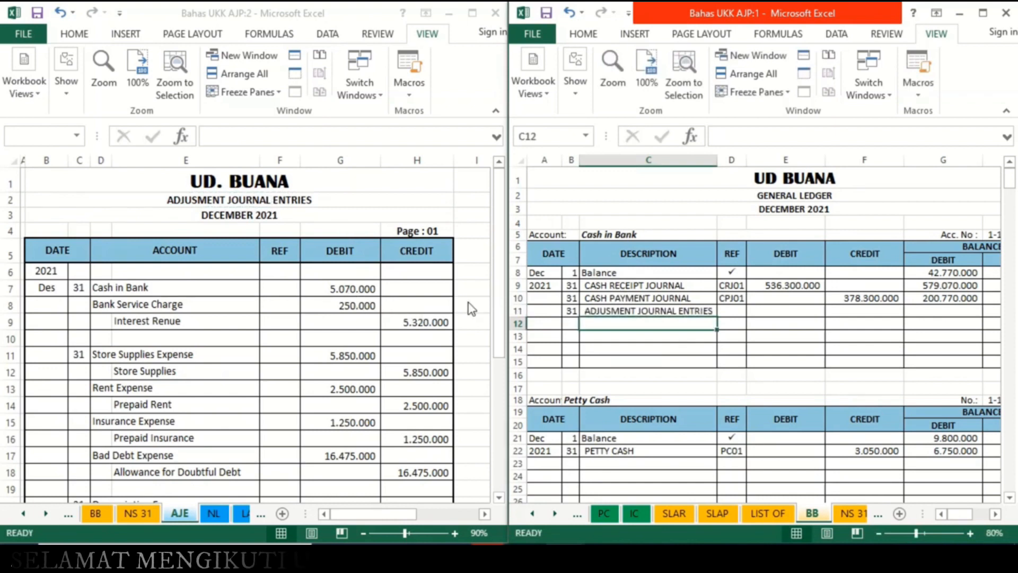
Post the Cash in Bank adjustment debit in E11 with =AJE!G7
{"action": "left_click", "coordinate": [764, 317]}
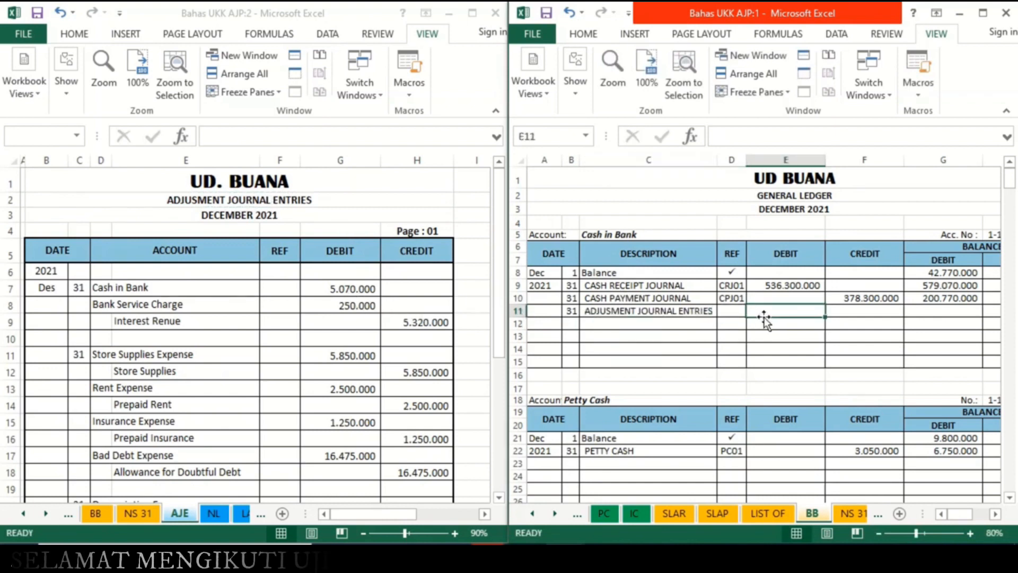
{"action": "type", "text": "="}
{"action": "left_click", "coordinate": [355, 286]}
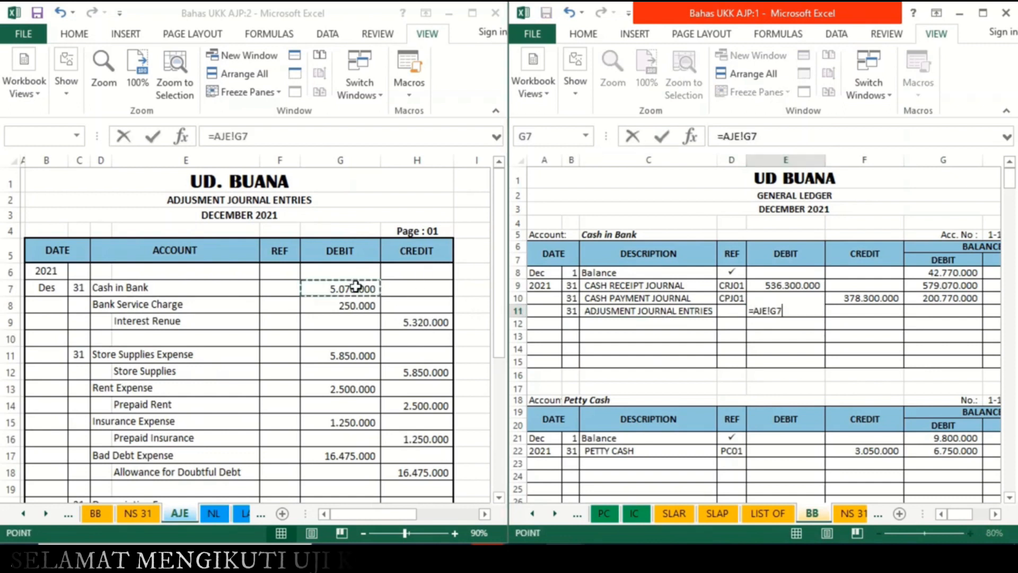
{"action": "key", "text": "Return"}
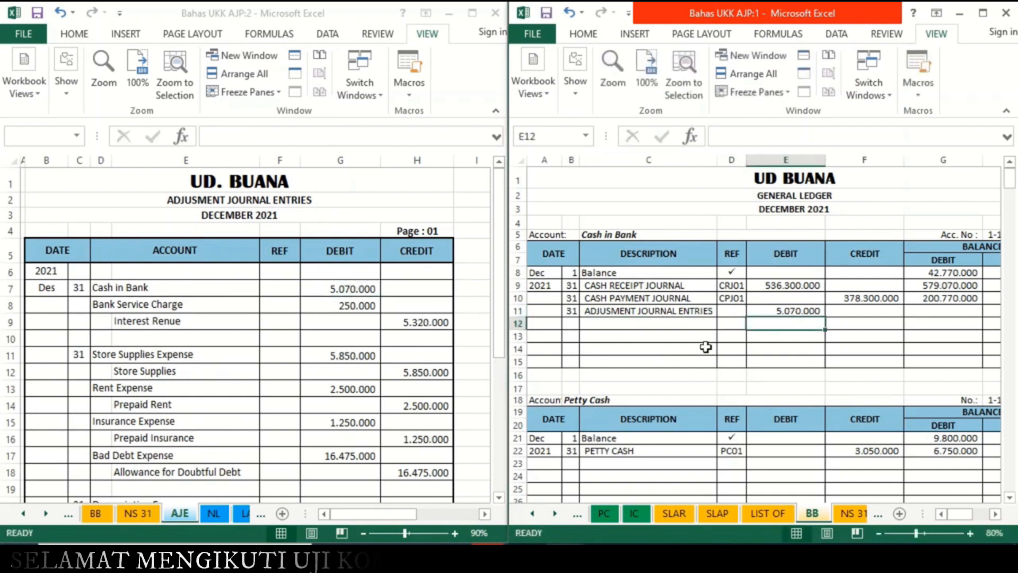
Calculate the new Cash in Bank debit balance in G11 with =G10+E11
{"action": "left_click", "coordinate": [919, 310]}
{"action": "type", "text": "="}
{"action": "key", "text": "Up"}
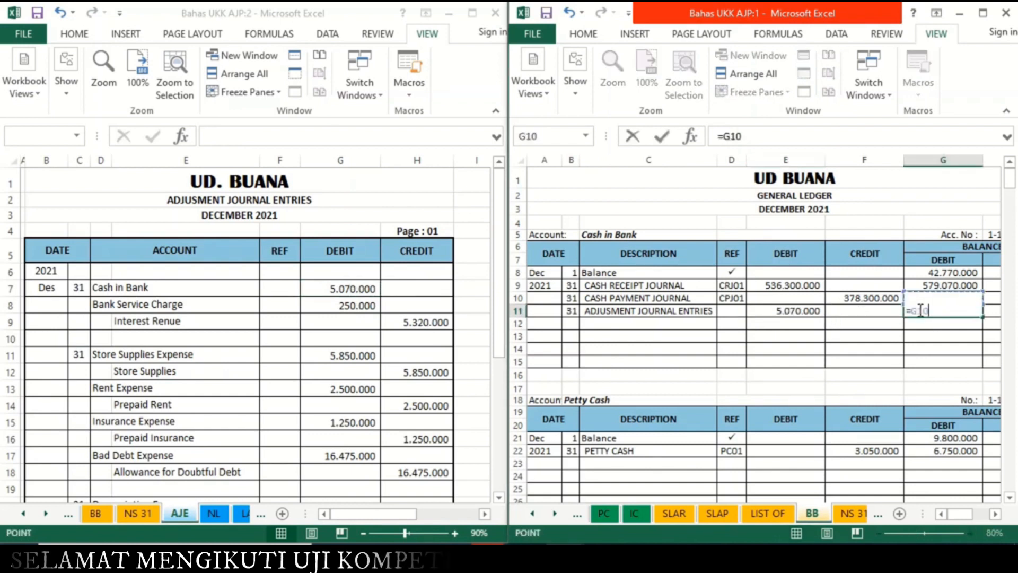
{"action": "type", "text": "+"}
{"action": "key", "text": "Left"}
{"action": "key", "text": "Left"}
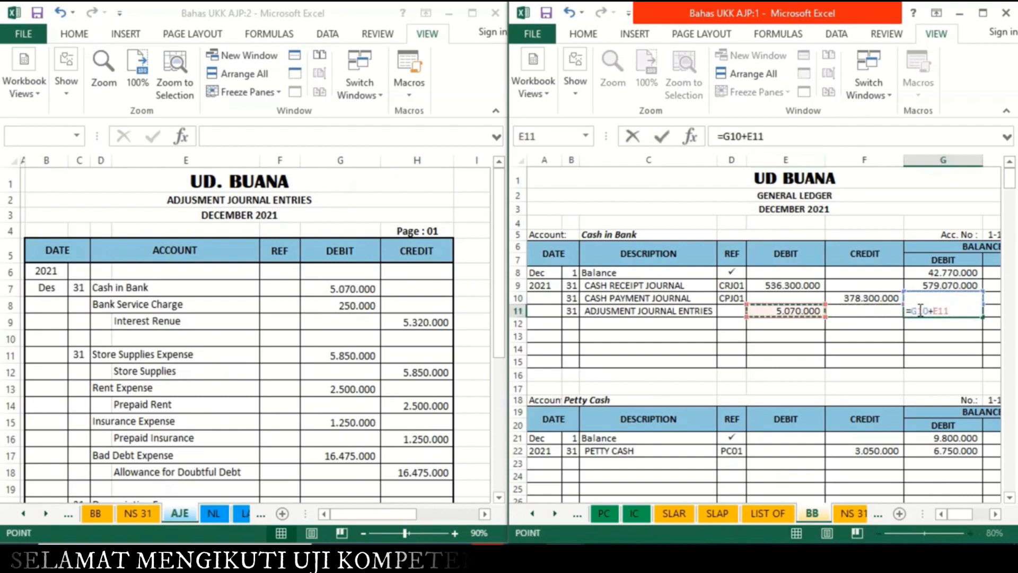
{"action": "key", "text": "Return"}
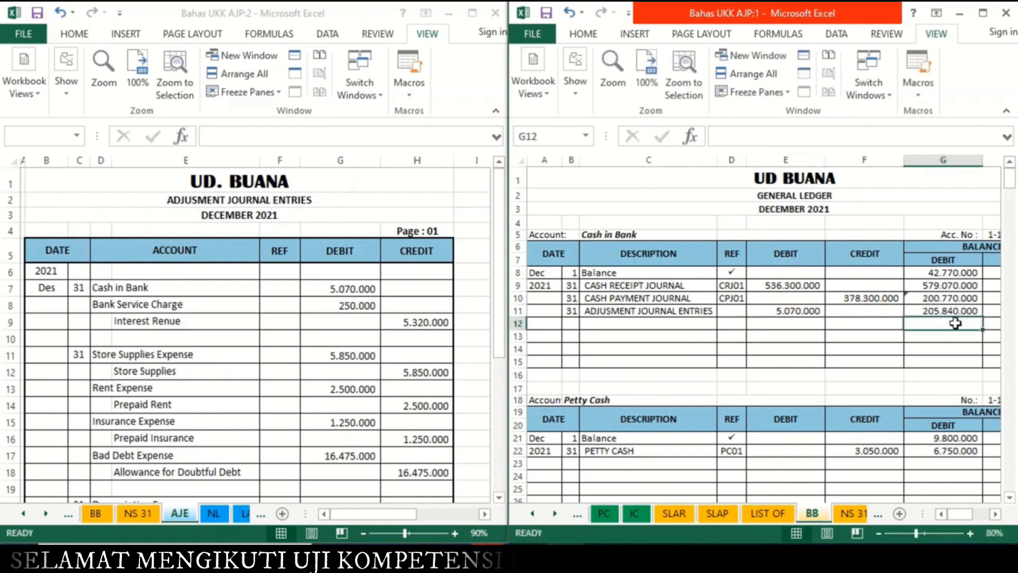
Enter the reference AJE01 in D11 for the Cash in Bank adjustment posting
{"action": "left_click", "coordinate": [735, 312]}
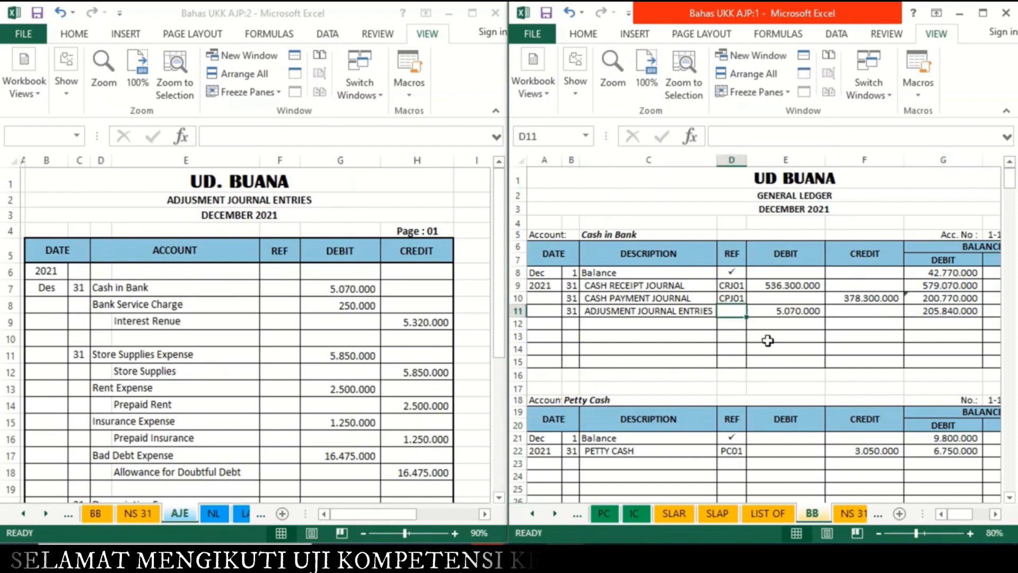
{"action": "left_click", "coordinate": [738, 338]}
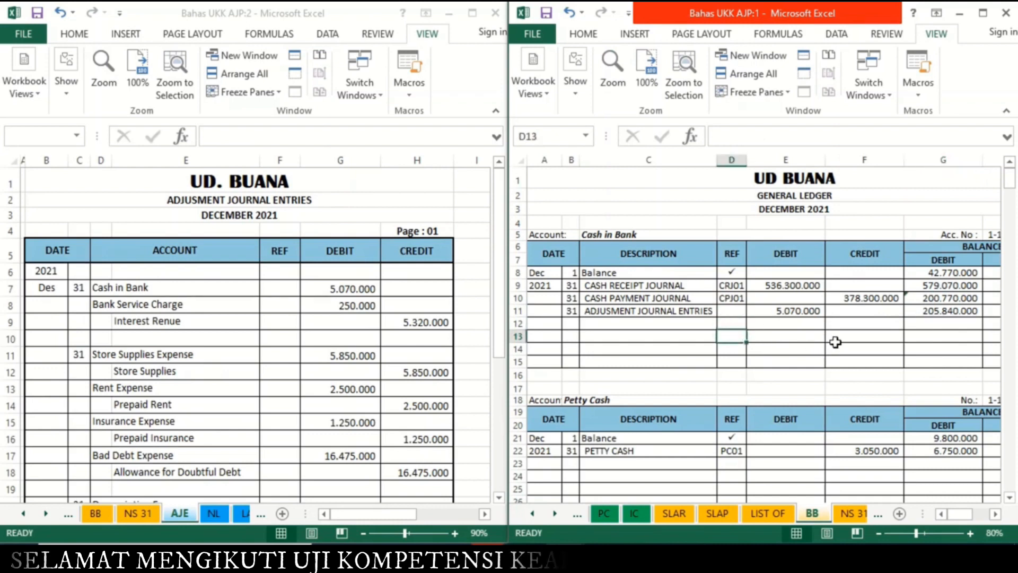
{"action": "left_click", "coordinate": [729, 312]}
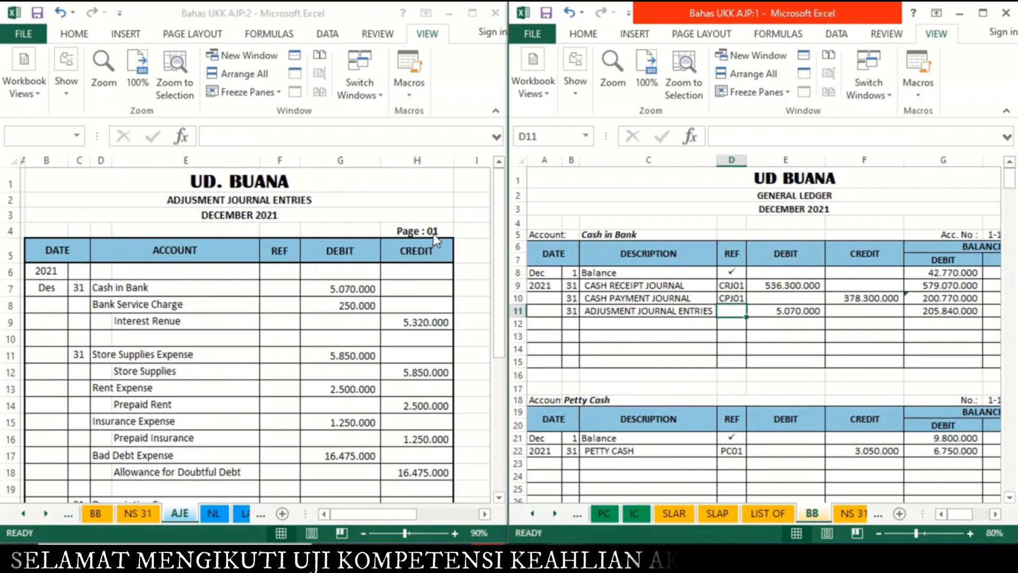
{"action": "type", "text": "AJ"}
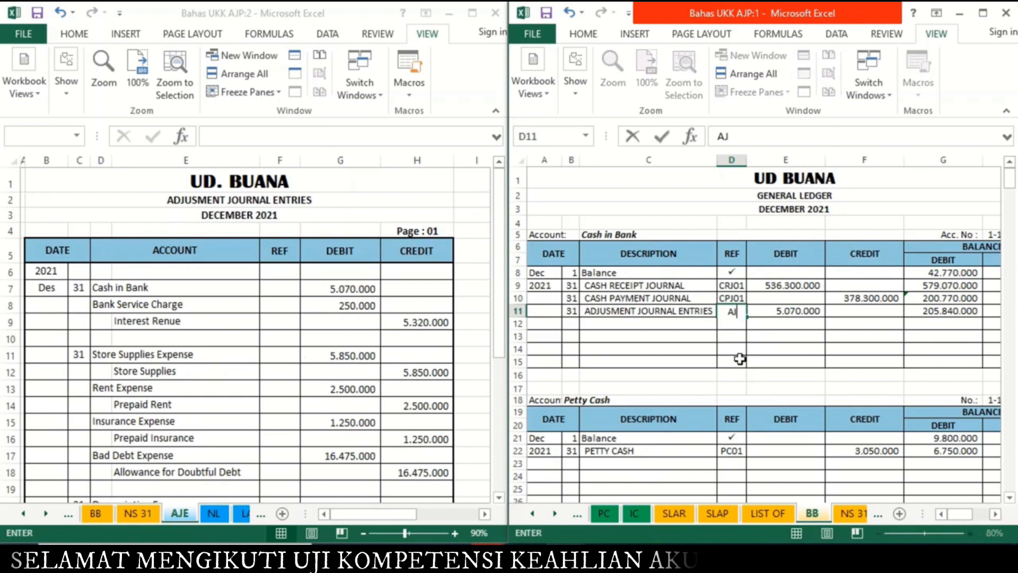
{"action": "type", "text": "E01"}
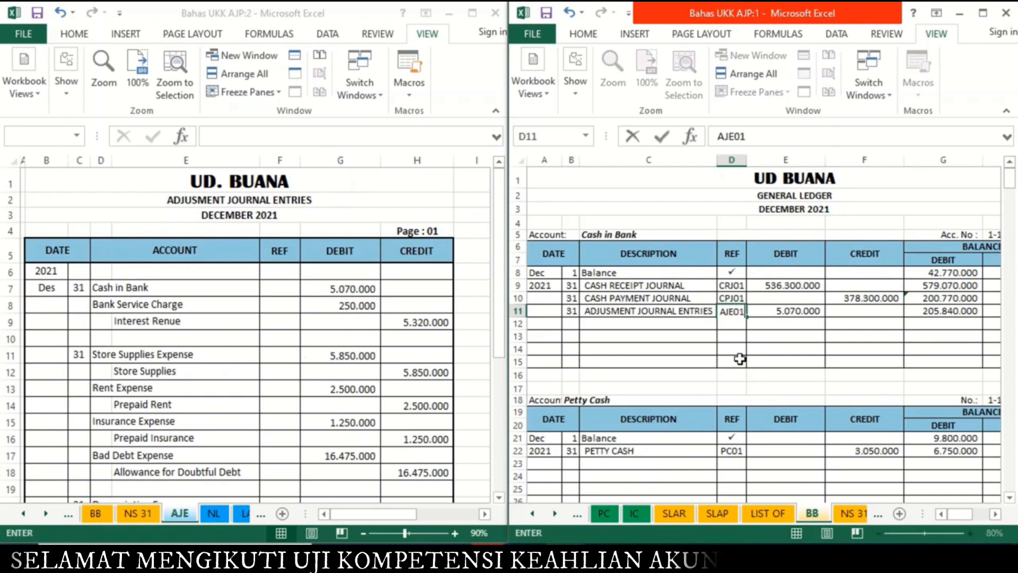
{"action": "left_click", "coordinate": [777, 325]}
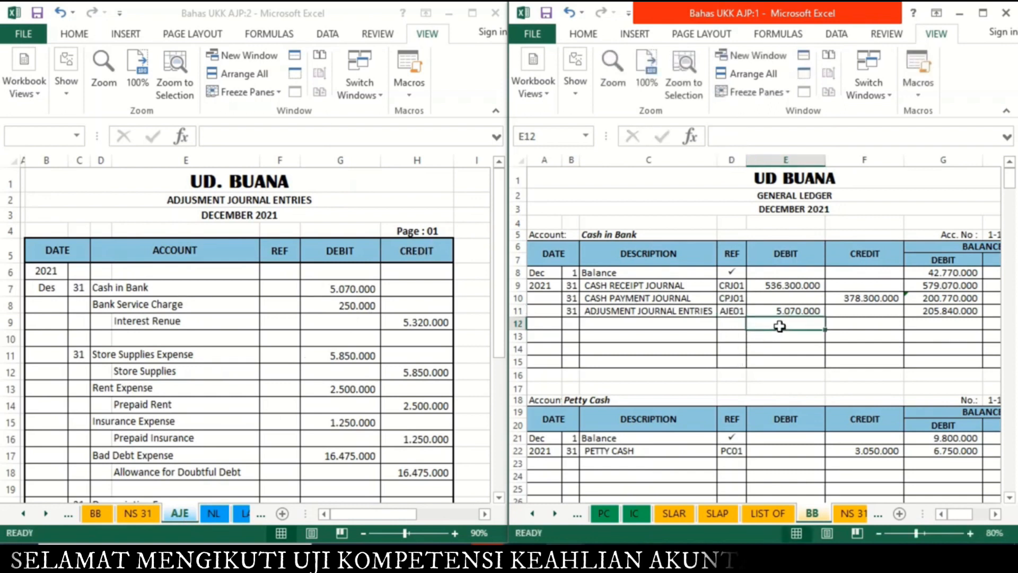
Link the Cash in Bank reference in F7 of AJE to its ledger account number with ='BB '!H5
{"action": "left_click", "coordinate": [285, 288]}
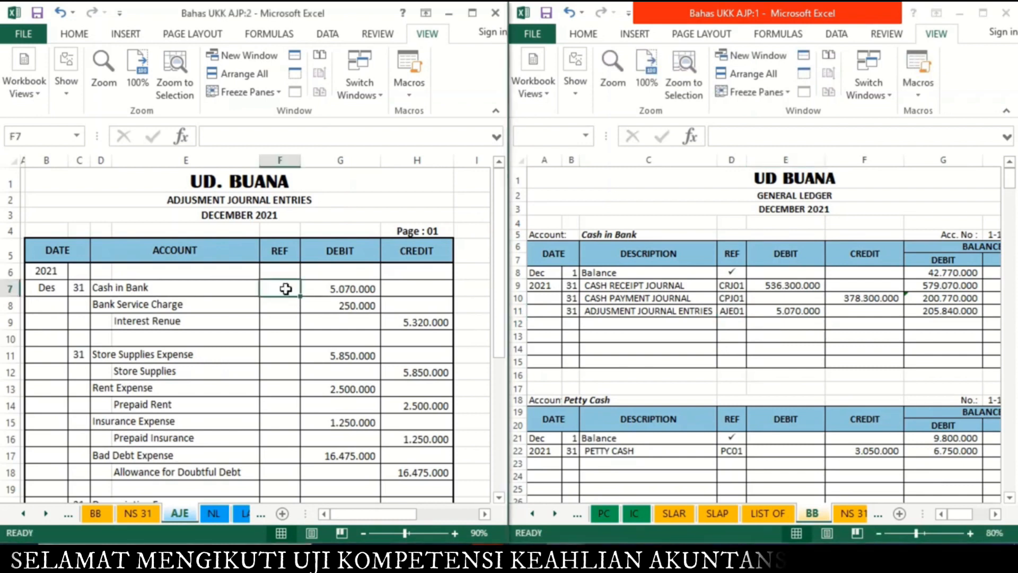
{"action": "type", "text": "="}
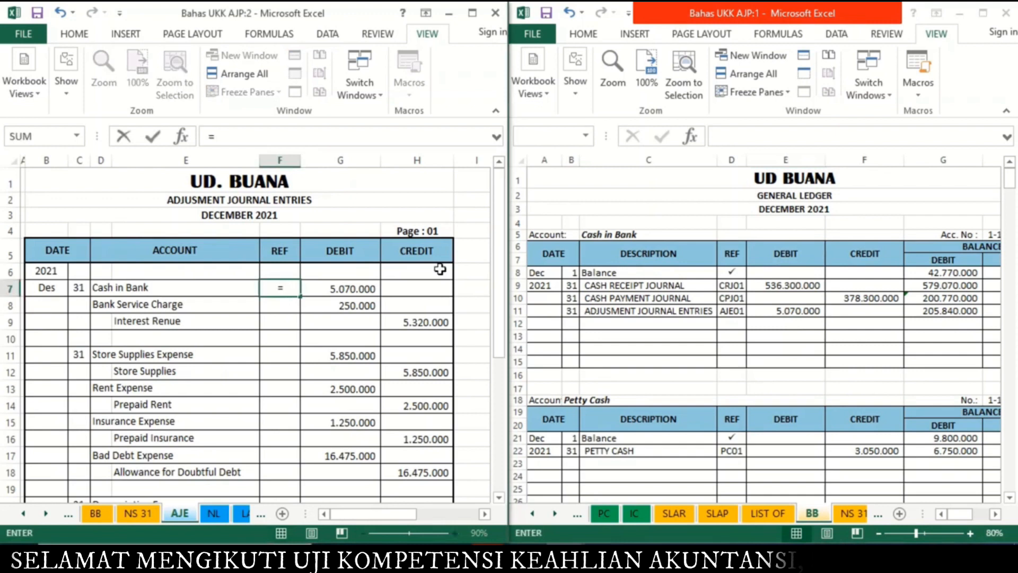
{"action": "left_click", "coordinate": [997, 235]}
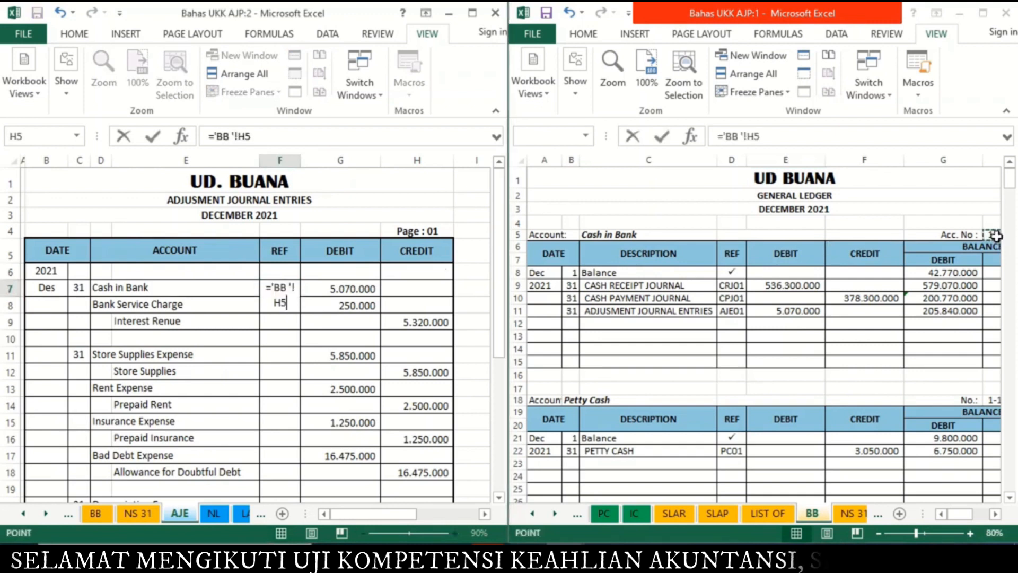
{"action": "key", "text": "Return"}
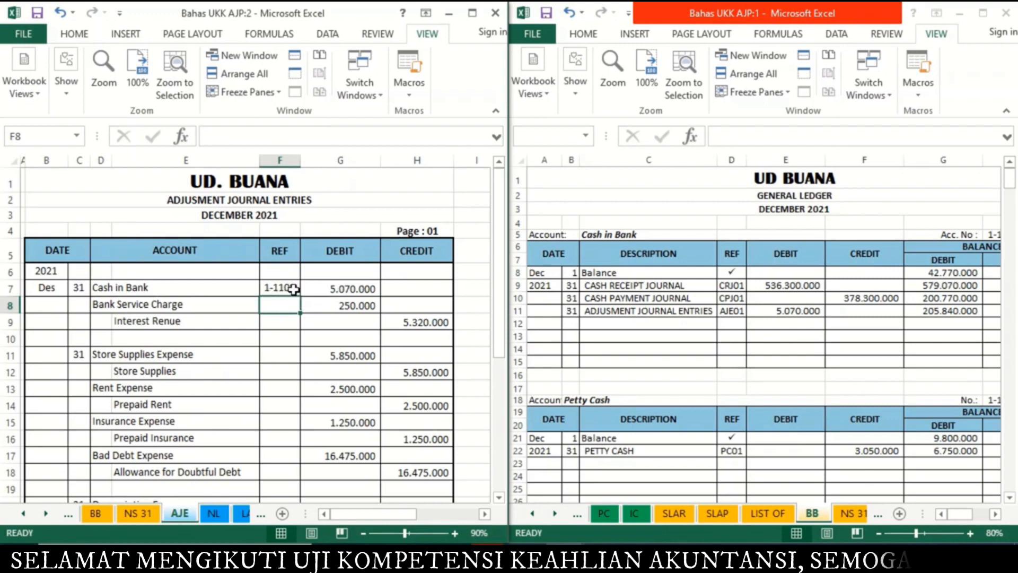
Enter day 31 in B376 and link the Bank Service Charge posting's description in C376 of BB with =AJE!B2
{"action": "key", "text": "alt+Tab"}
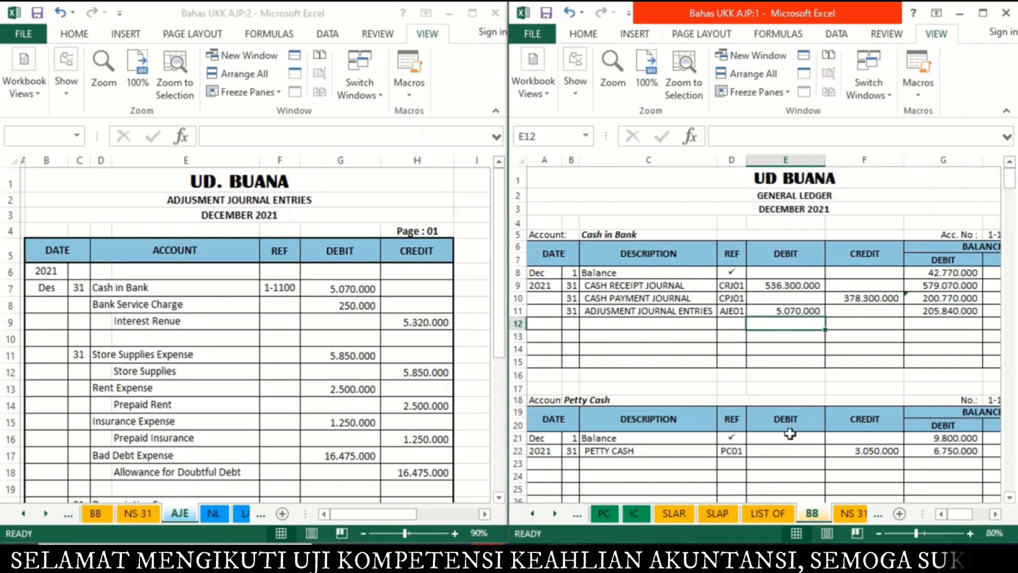
{"action": "scroll", "coordinate": [1010, 462], "scroll_direction": "down", "scroll_amount": 20}
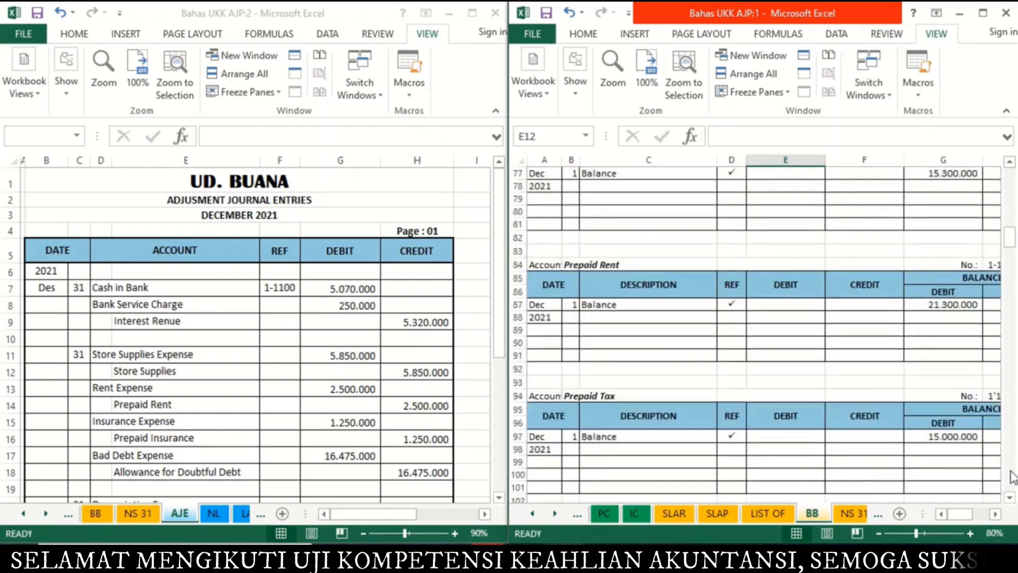
{"action": "left_click", "coordinate": [1011, 471]}
{"action": "scroll", "coordinate": [1011, 471], "scroll_direction": "up", "scroll_amount": 1}
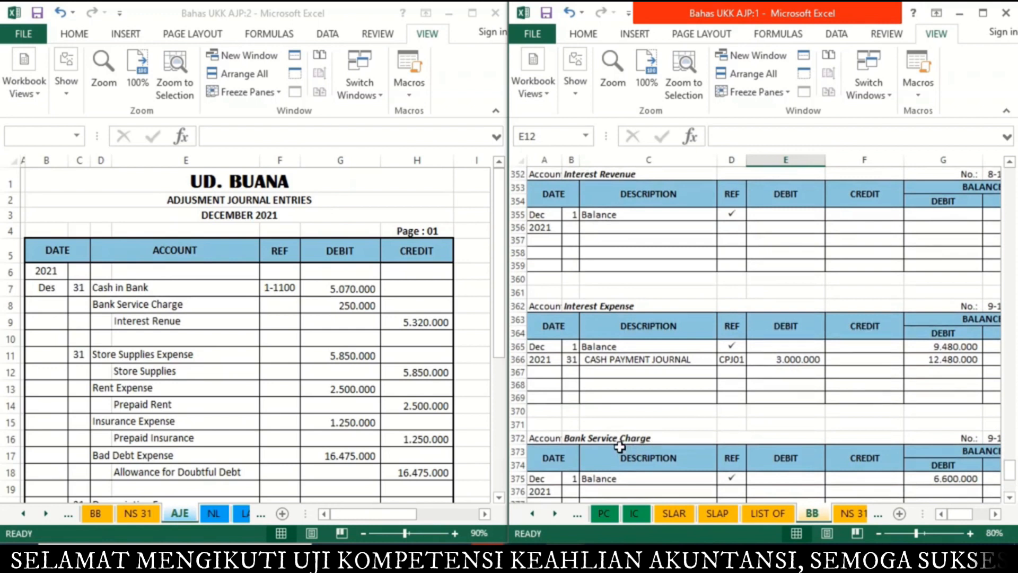
{"action": "left_click", "coordinate": [574, 493]}
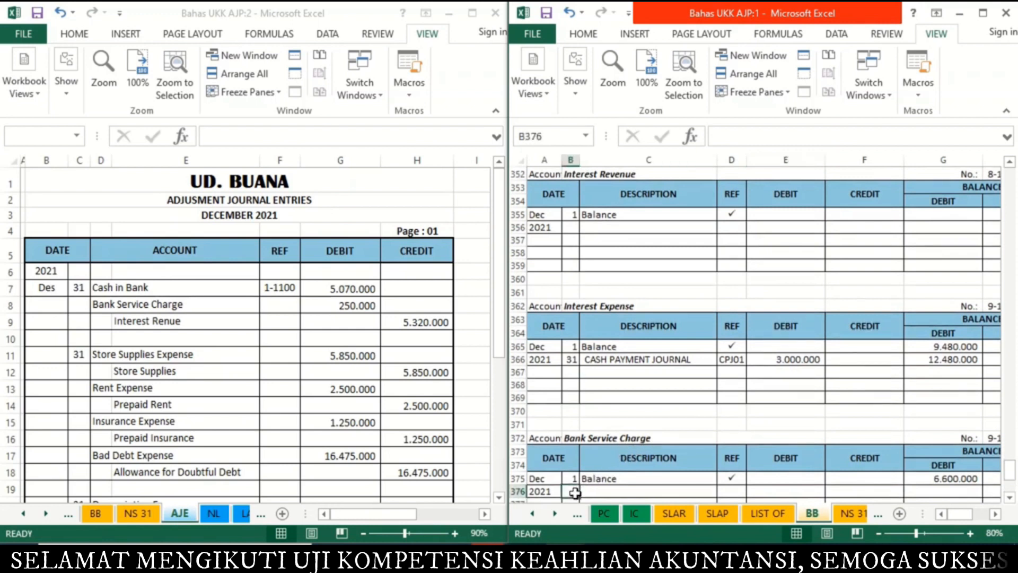
{"action": "type", "text": "31"}
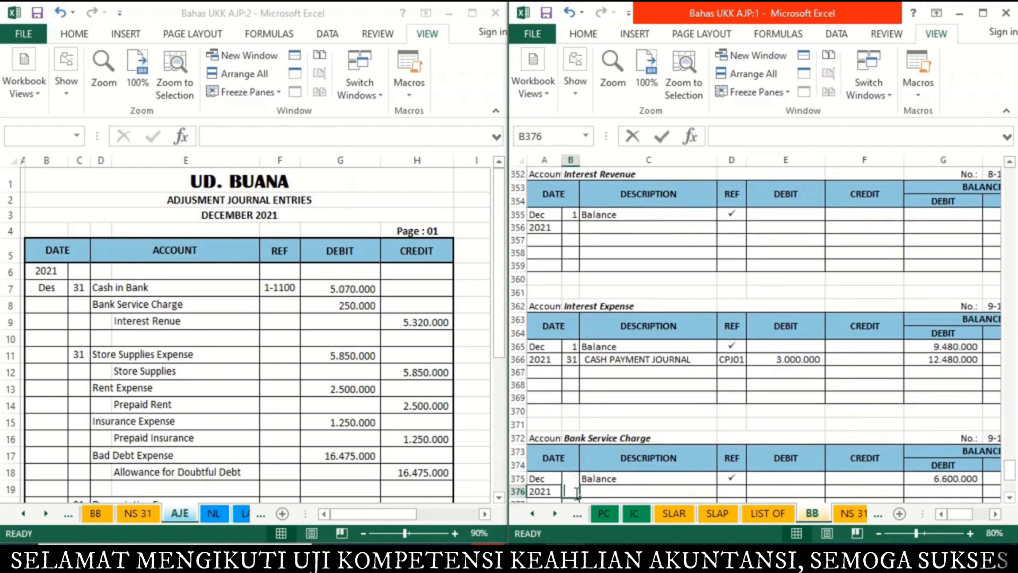
{"action": "key", "text": "Tab"}
{"action": "type", "text": "="}
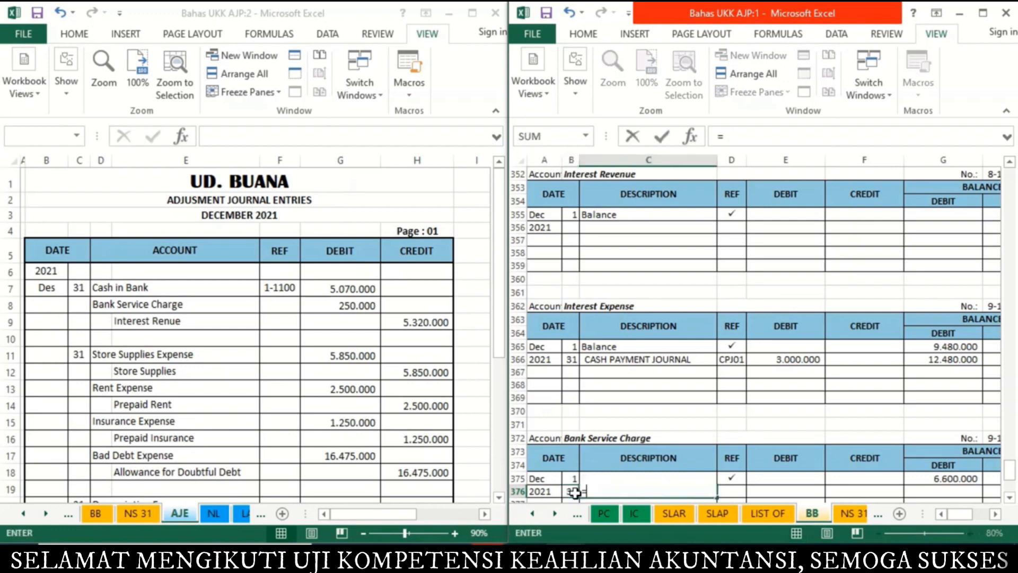
{"action": "left_click", "coordinate": [254, 201]}
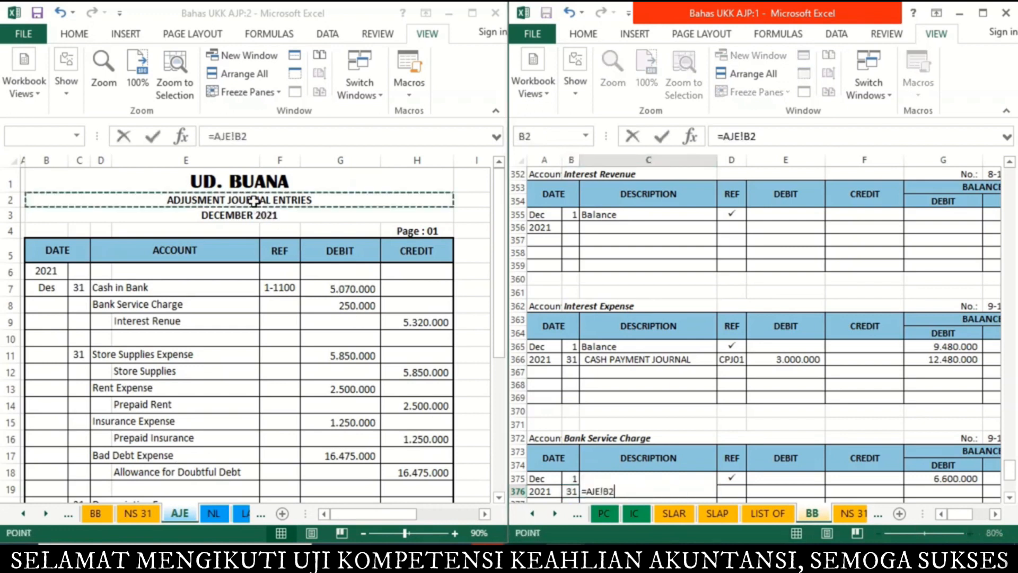
{"action": "key", "text": "Return"}
Post the Bank Service Charge adjustment debit of 250.000 in E376
{"action": "key", "text": "Up"}
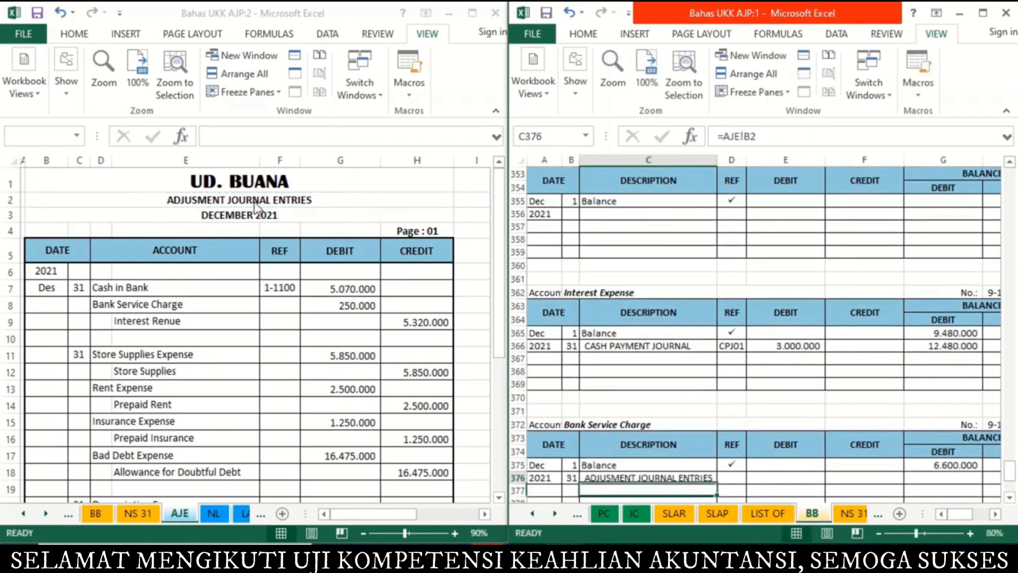
{"action": "key", "text": "Right"}
{"action": "key", "text": "Right"}
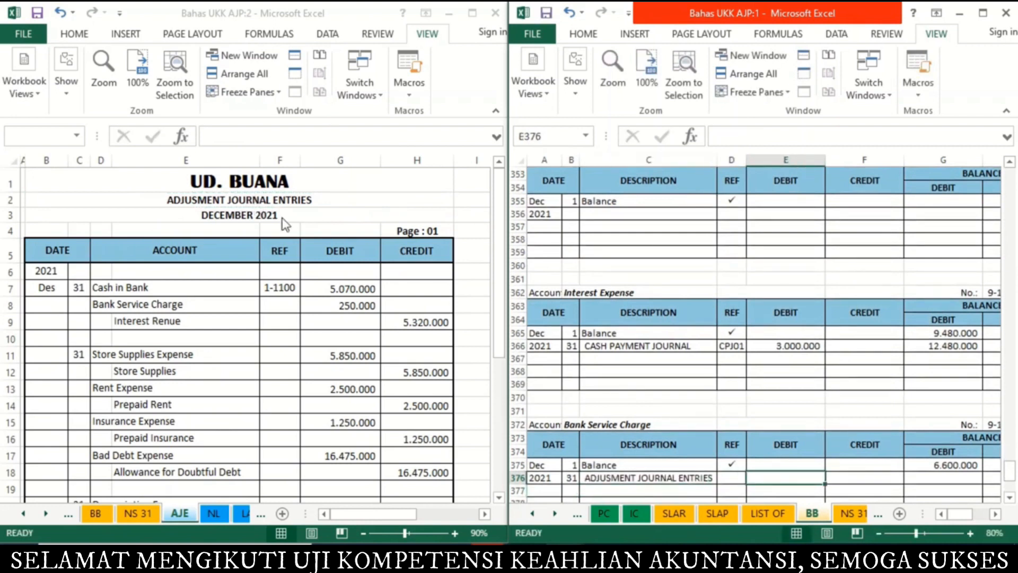
{"action": "type", "text": "250000"}
{"action": "key", "text": "Tab"}
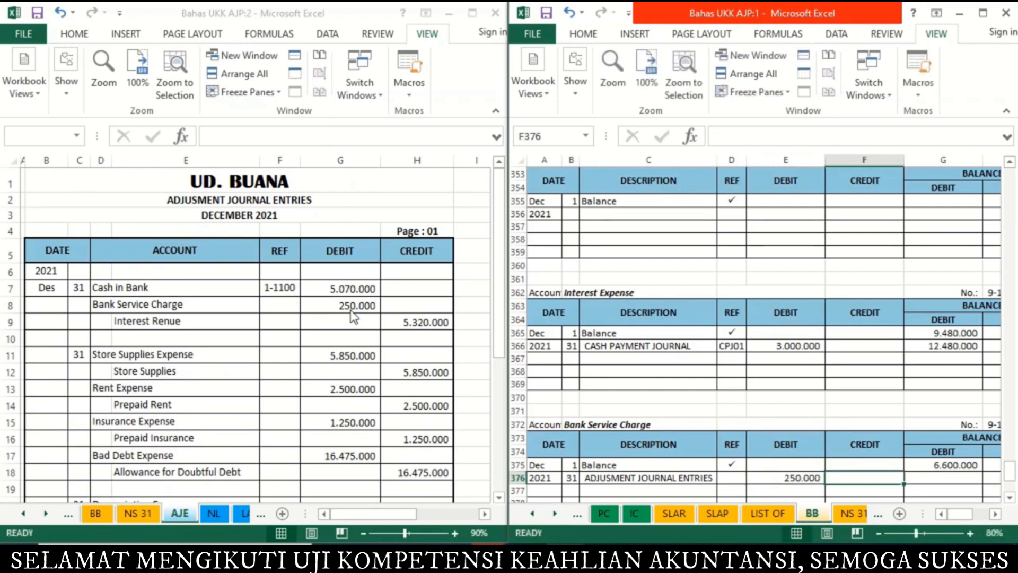
Calculate the new Bank Service Charge debit balance in G376 with =G375+E376
{"action": "key", "text": "Tab"}
{"action": "type", "text": "="}
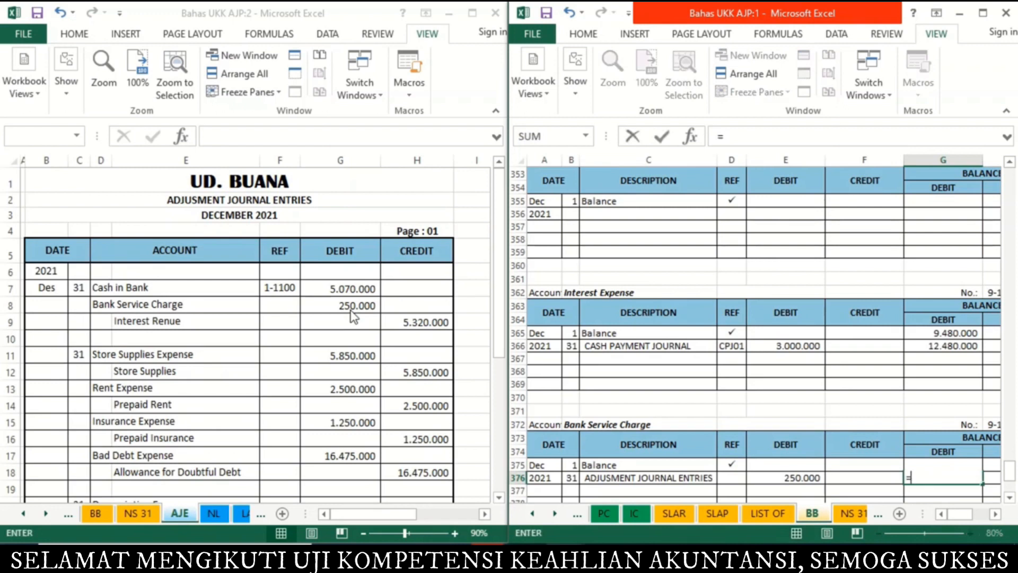
{"action": "key", "text": "Up"}
{"action": "type", "text": "+"}
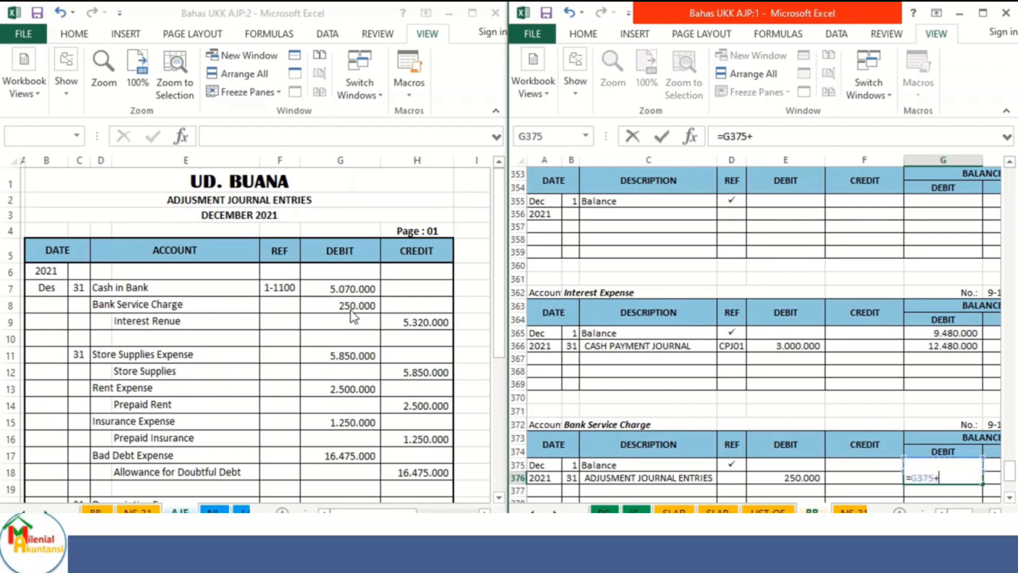
{"action": "key", "text": "Left"}
{"action": "key", "text": "Left"}
{"action": "key", "text": "Return"}
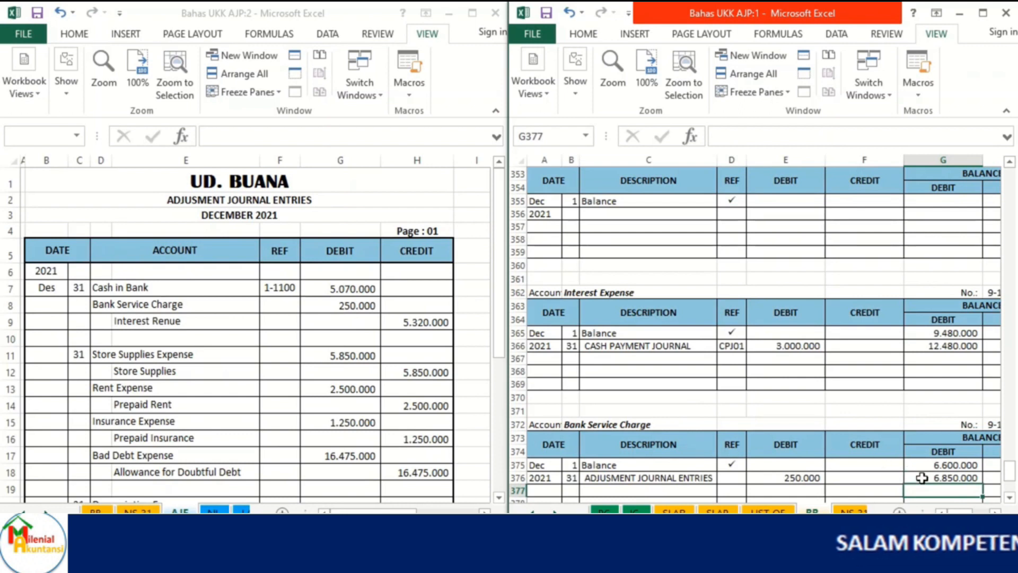
Enter the reference AJE01 in D376 for the Bank Service Charge adjustment posting
{"action": "left_click", "coordinate": [737, 479]}
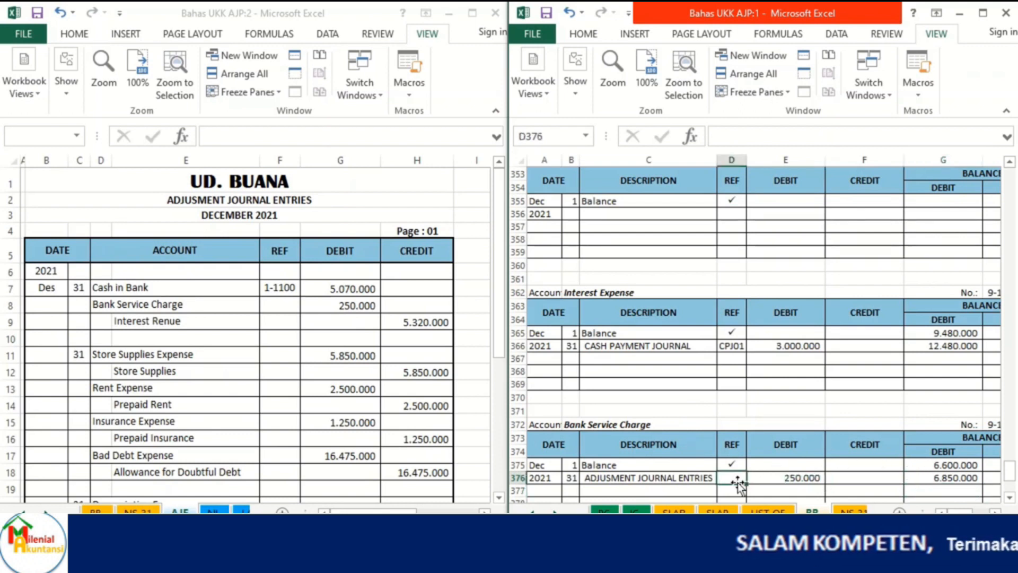
{"action": "type", "text": "ah"}
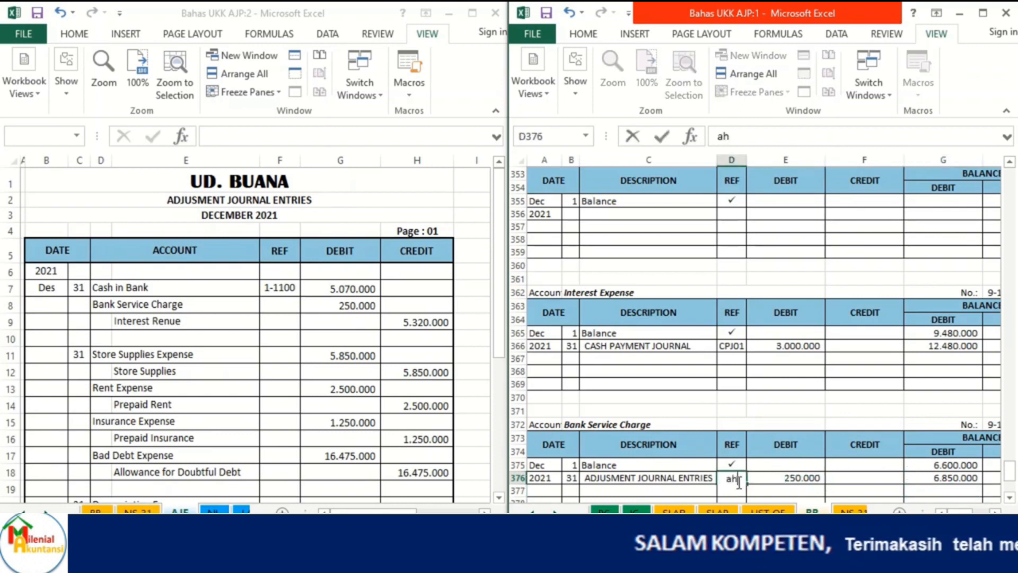
{"action": "key", "text": "BackSpace"}
{"action": "key", "text": "BackSpace"}
{"action": "type", "text": "AJE01"}
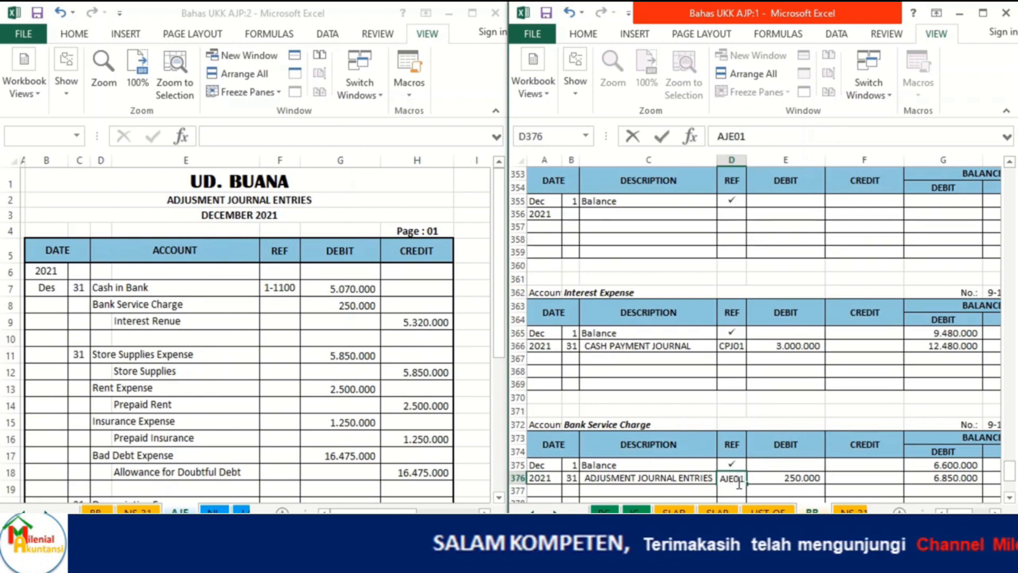
{"action": "key", "text": "Return"}
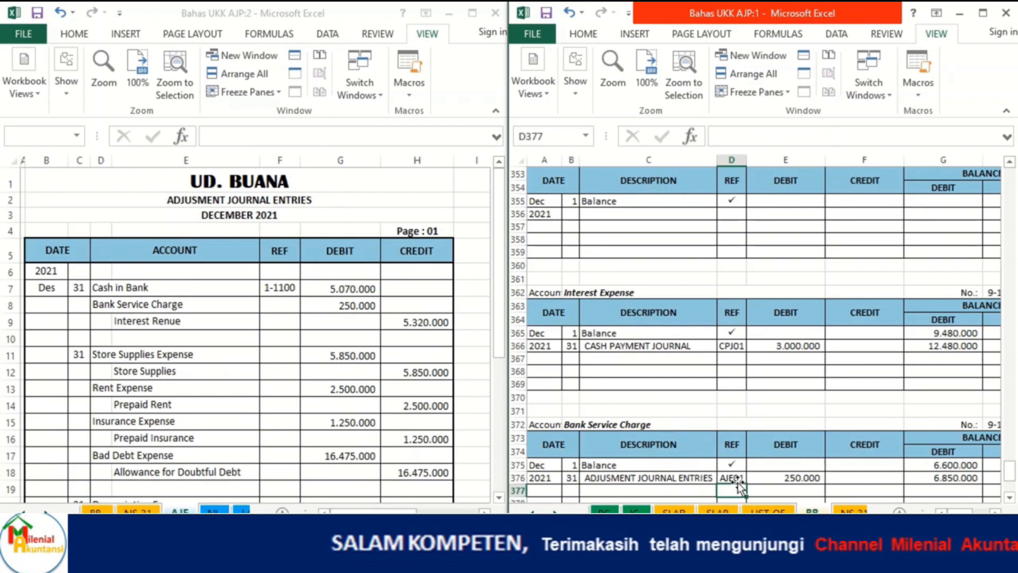
Link the Bank Service Charge reference in F8 of AJE to its ledger account number with ='BB '!H372
{"action": "left_click", "coordinate": [295, 314]}
{"action": "left_click", "coordinate": [291, 307]}
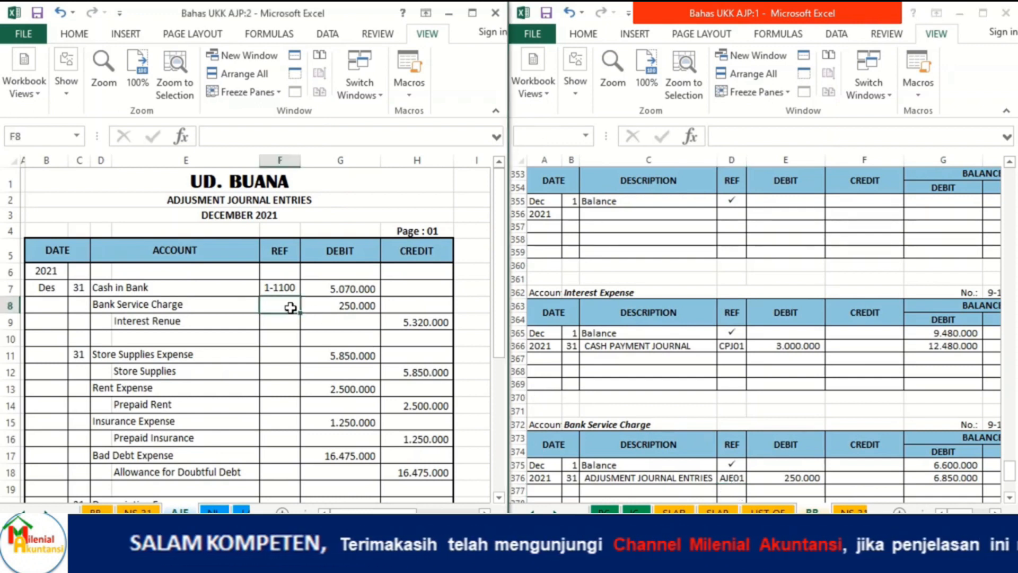
{"action": "type", "text": "="}
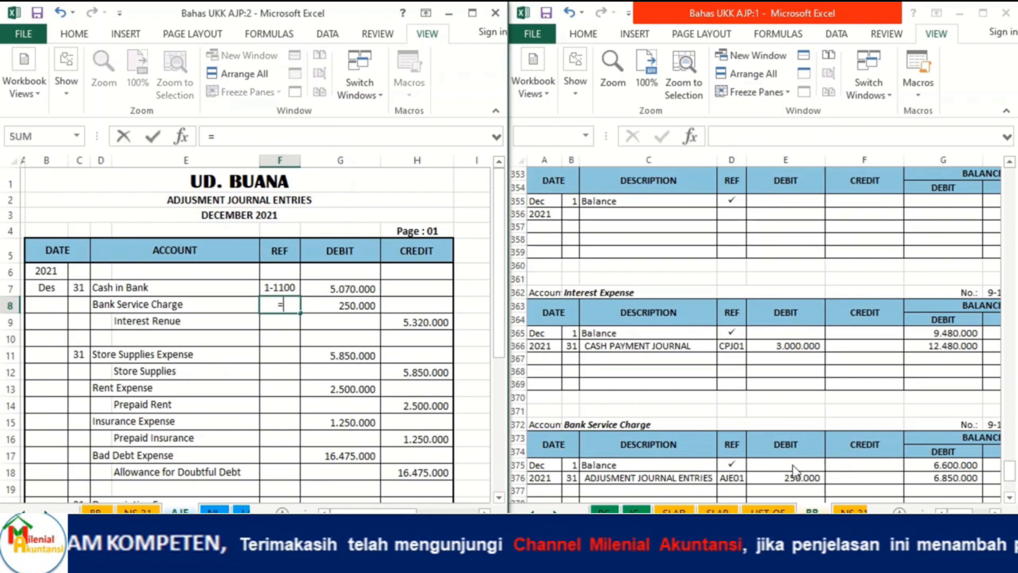
{"action": "left_click", "coordinate": [991, 425]}
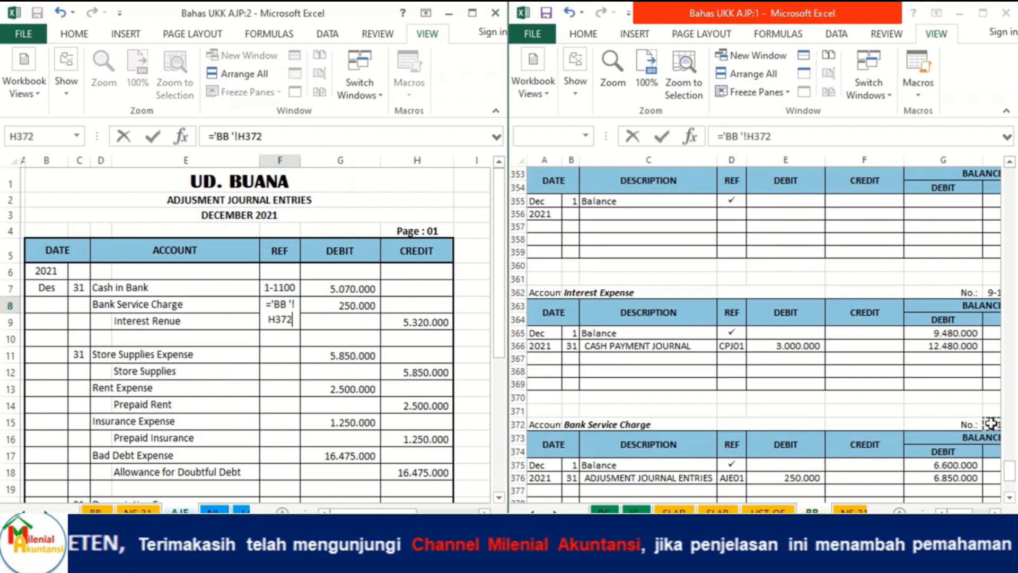
{"action": "key", "text": "Return"}
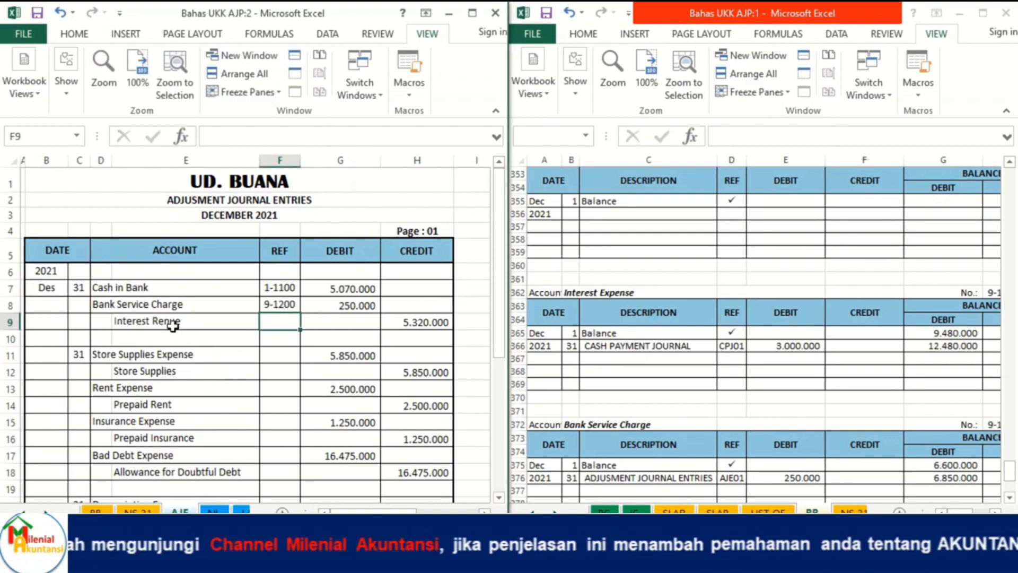
Enter day 31 in B356 and link the Interest Revenue posting's description in C356 of BB with =AJE!B2
{"action": "left_click", "coordinate": [581, 294]}
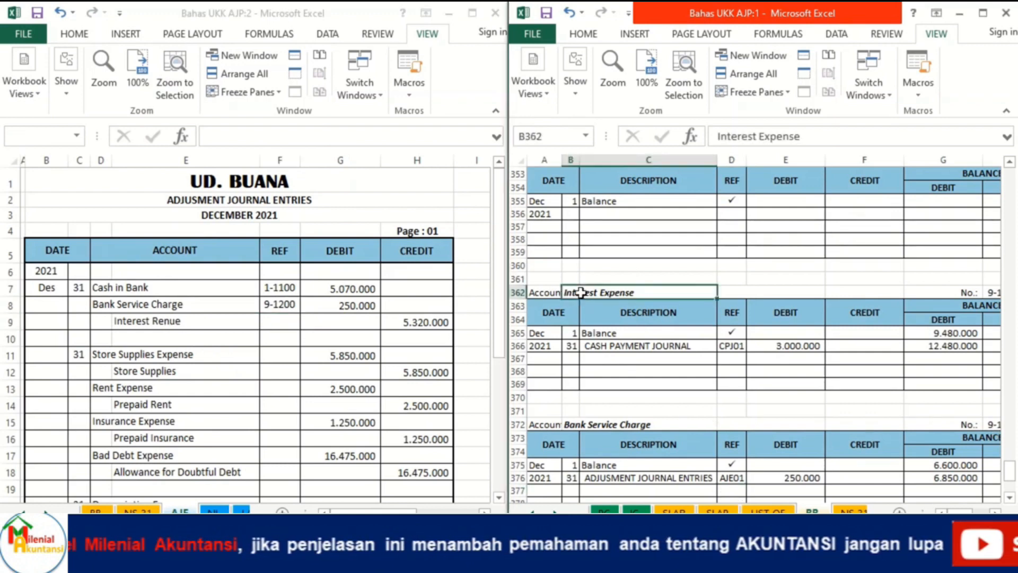
{"action": "key", "text": "Up"}
{"action": "key", "text": "Up"}
{"action": "key", "text": "Up"}
{"action": "key", "text": "Up"}
{"action": "key", "text": "Up"}
{"action": "key", "text": "Up"}
{"action": "key", "text": "Up"}
{"action": "key", "text": "Up"}
{"action": "key", "text": "Up"}
{"action": "key", "text": "Up"}
{"action": "key", "text": "Up"}
{"action": "key", "text": "Up"}
{"action": "key", "text": "Up"}
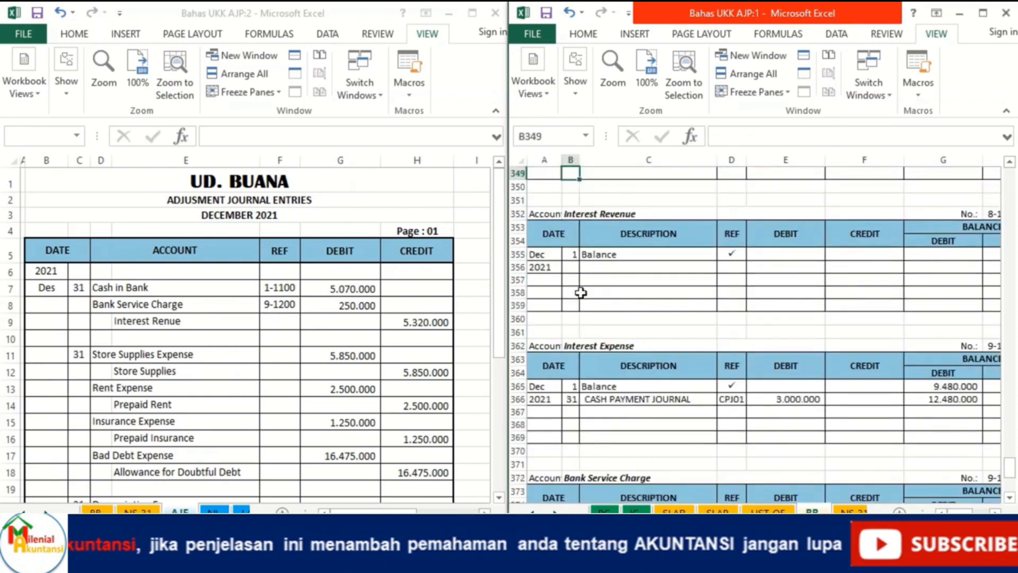
{"action": "left_click", "coordinate": [571, 266]}
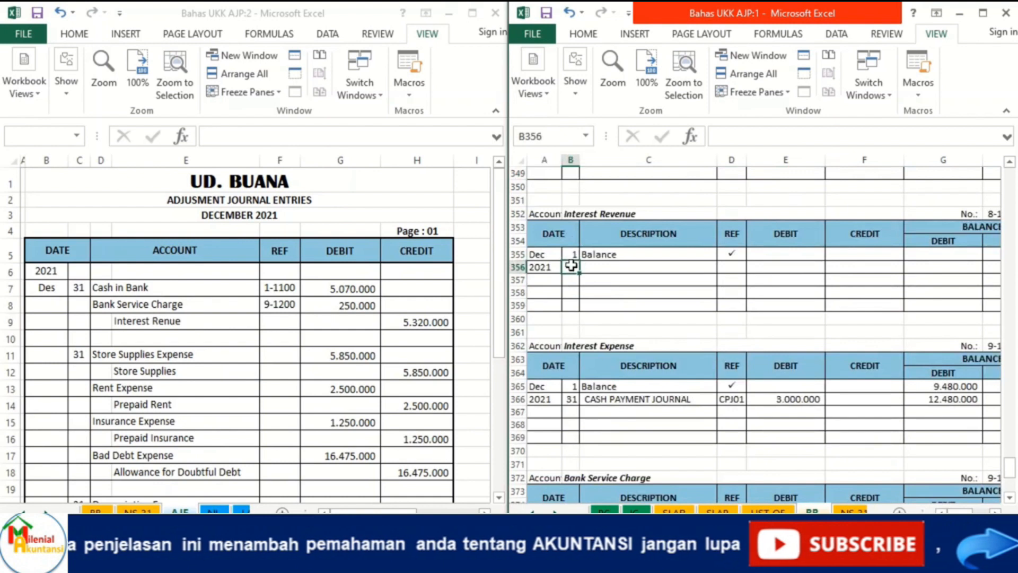
{"action": "type", "text": "31"}
{"action": "key", "text": "Tab"}
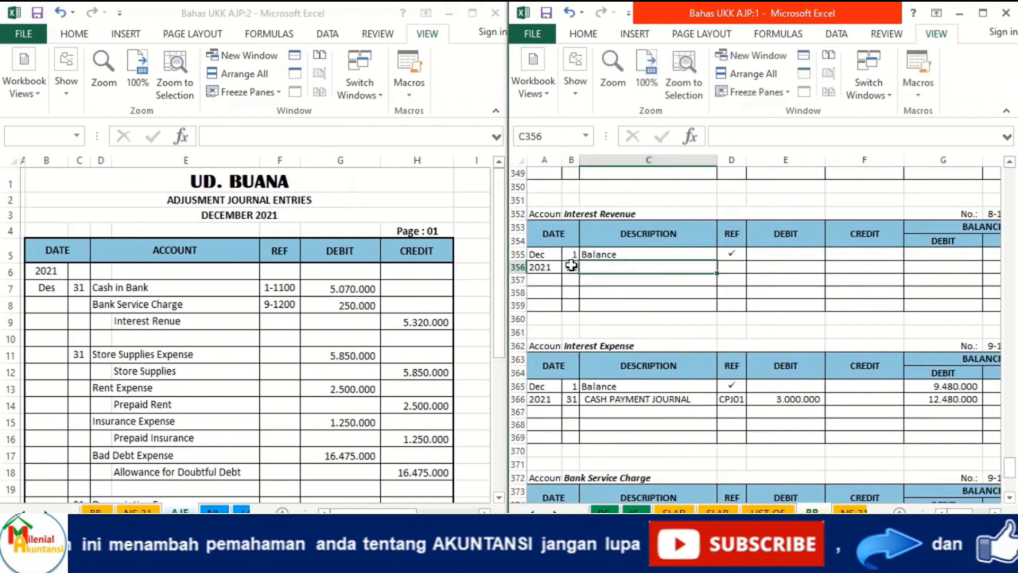
{"action": "type", "text": "="}
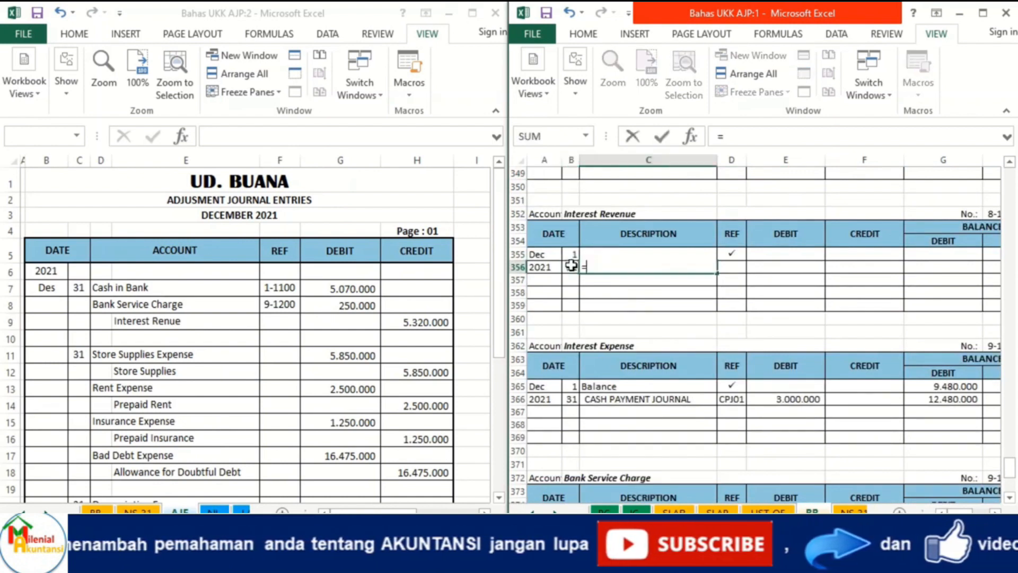
{"action": "left_click", "coordinate": [292, 195]}
{"action": "key", "text": "Return"}
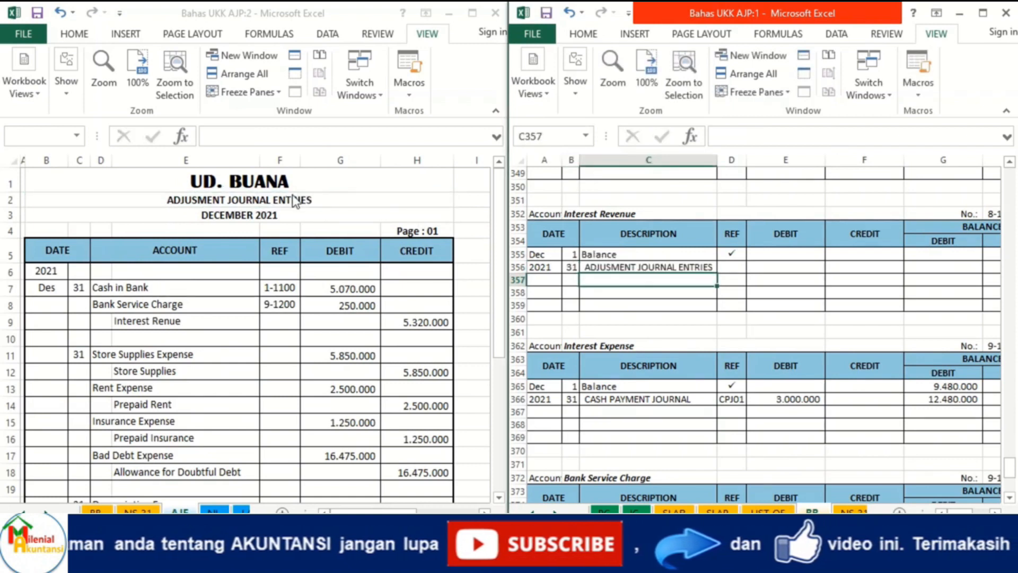
Post the Interest Revenue adjustment credit in F356 with =AJE!H9
{"action": "key", "text": "Up"}
{"action": "key", "text": "Right"}
{"action": "key", "text": "Right"}
{"action": "key", "text": "Right"}
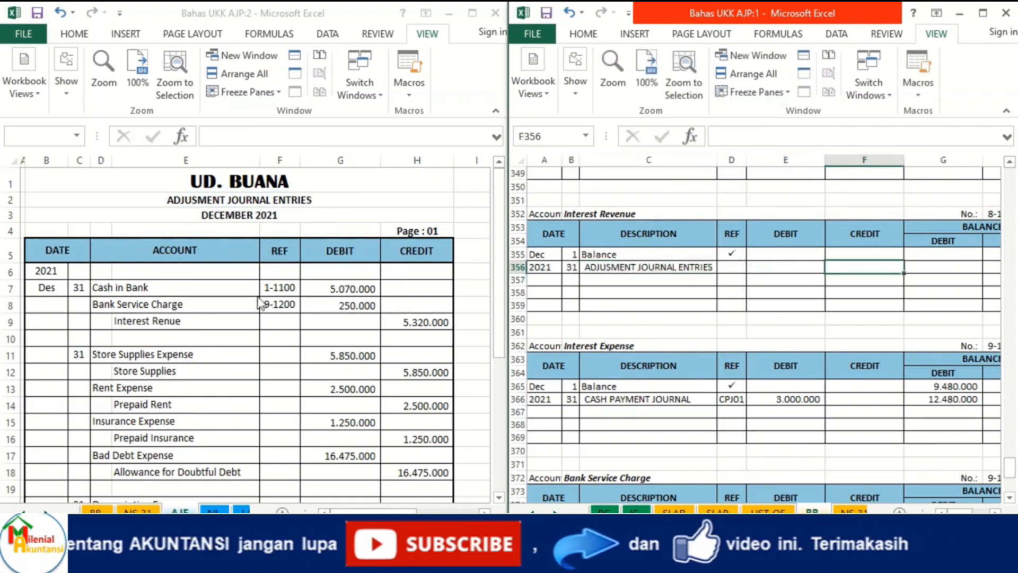
{"action": "type", "text": "="}
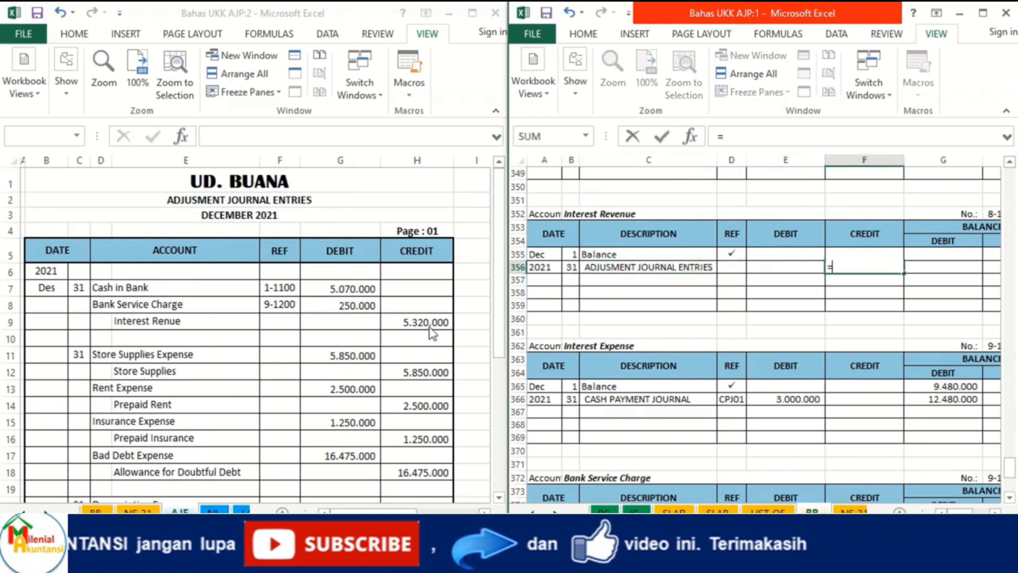
{"action": "left_click", "coordinate": [413, 321]}
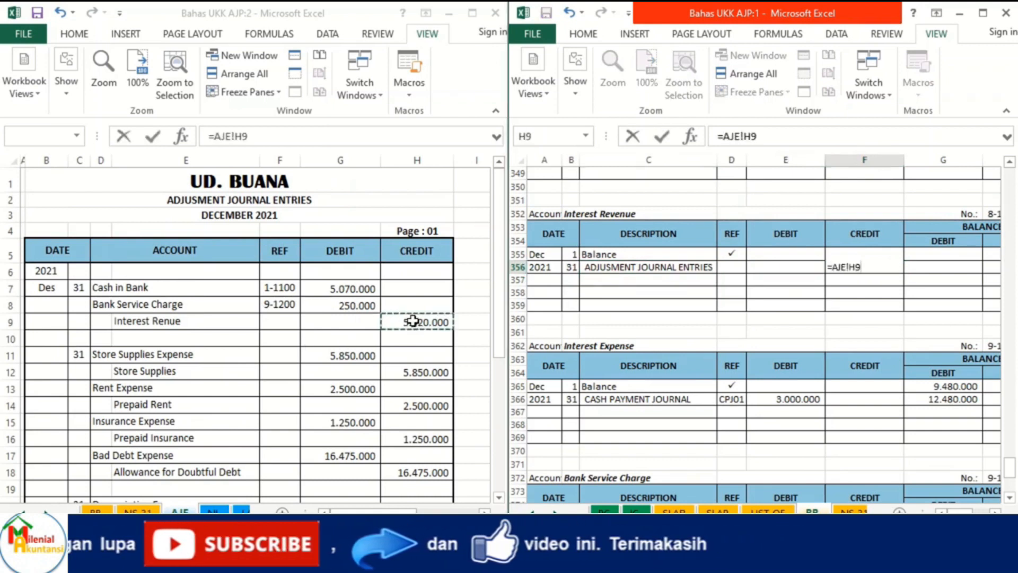
{"action": "key", "text": "Return"}
Calculate the new Interest Revenue credit balance in H356 with =H355+F356
{"action": "key", "text": "Right"}
{"action": "key", "text": "Right"}
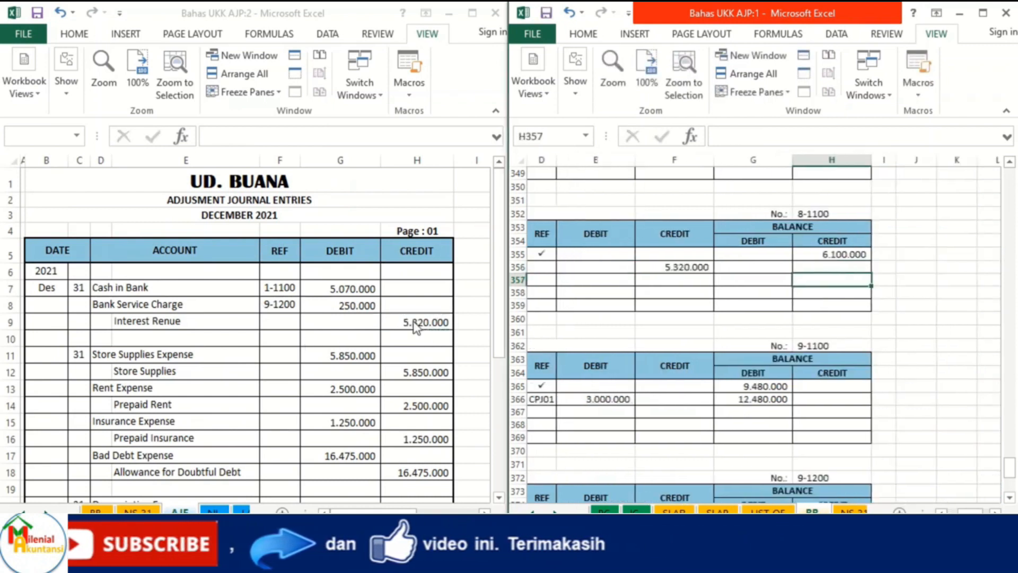
{"action": "key", "text": "Up"}
{"action": "type", "text": "="}
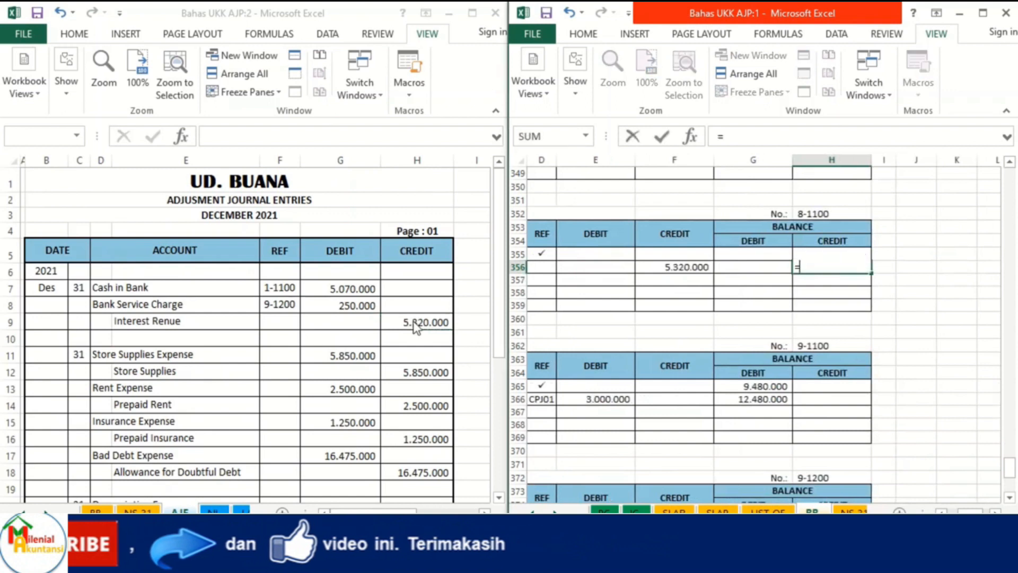
{"action": "key", "text": "Up"}
{"action": "type", "text": "+"}
{"action": "key", "text": "Left"}
{"action": "key", "text": "Left"}
{"action": "key", "text": "Return"}
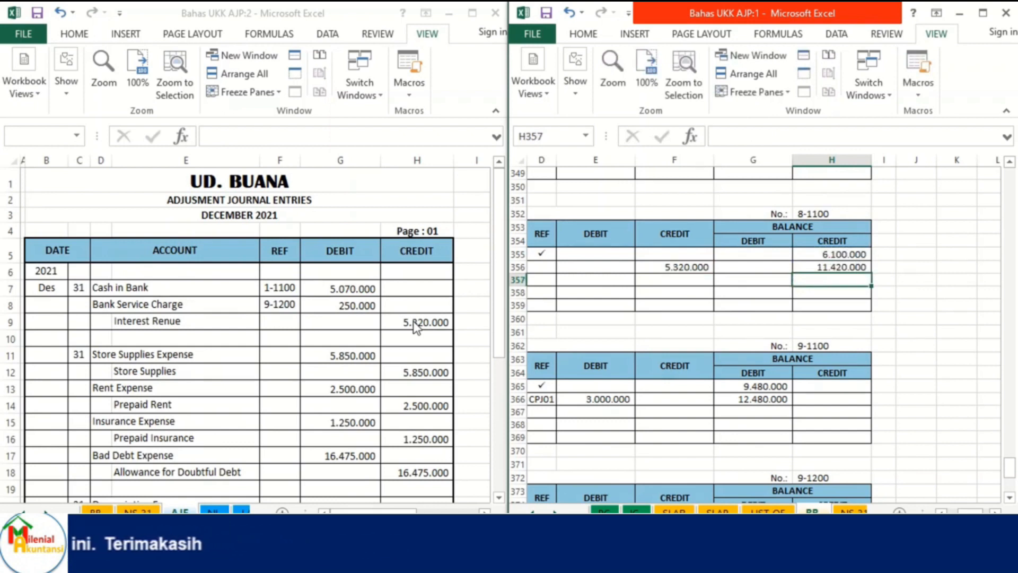
Enter the reference AJE01 in D356 for the Interest Revenue adjustment posting on BB
{"action": "key", "text": "Left"}
{"action": "key", "text": "Left"}
{"action": "key", "text": "Left"}
{"action": "key", "text": "Left"}
{"action": "key", "text": "Left"}
{"action": "key", "text": "Right"}
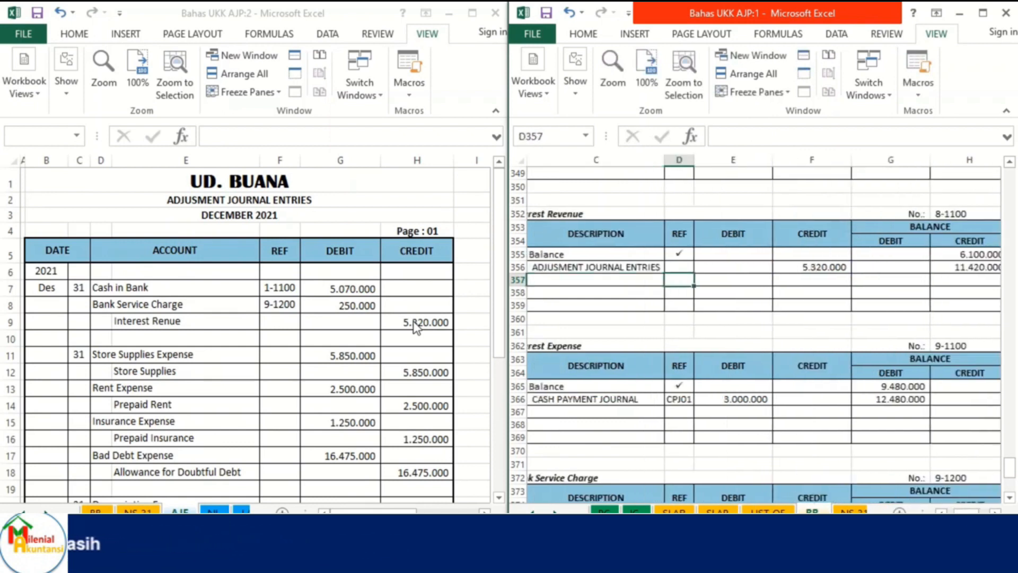
{"action": "key", "text": "Up"}
{"action": "type", "text": "AJ"}
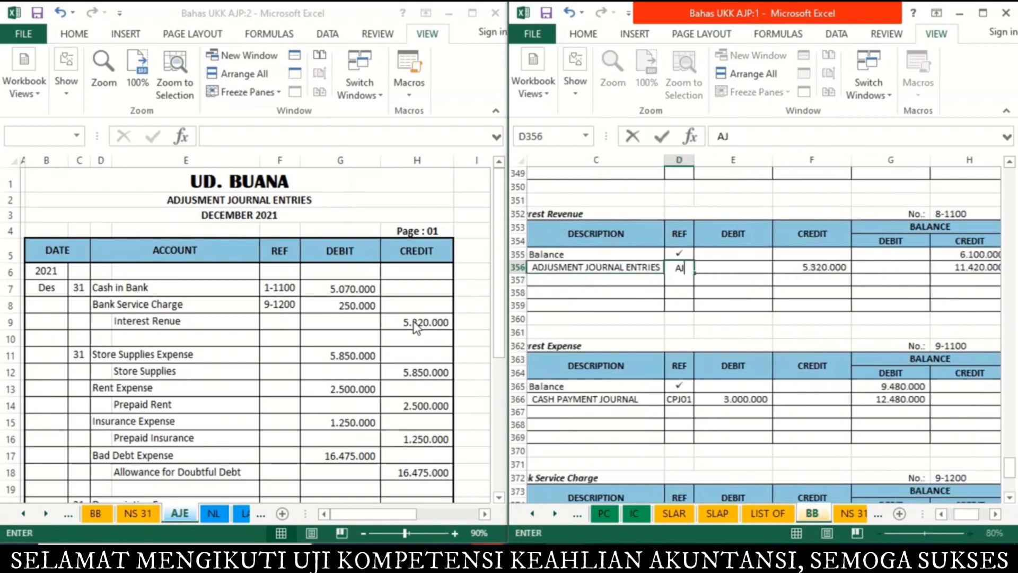
{"action": "type", "text": "E01"}
{"action": "key", "text": "Return"}
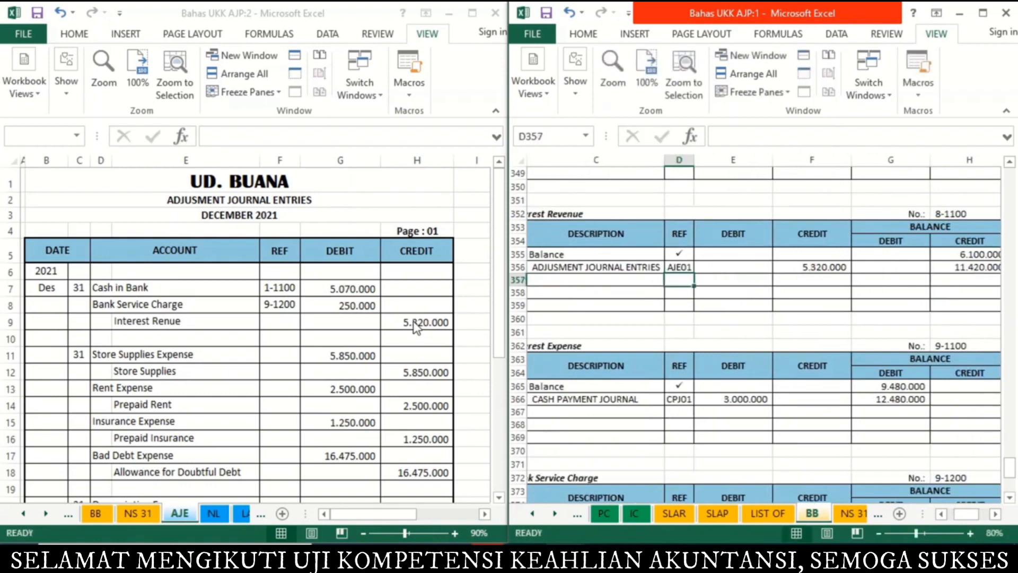
Link the Interest Revenue reference in F9 of AJE to its ledger account number with ='BB '!H352
{"action": "left_click", "coordinate": [280, 328]}
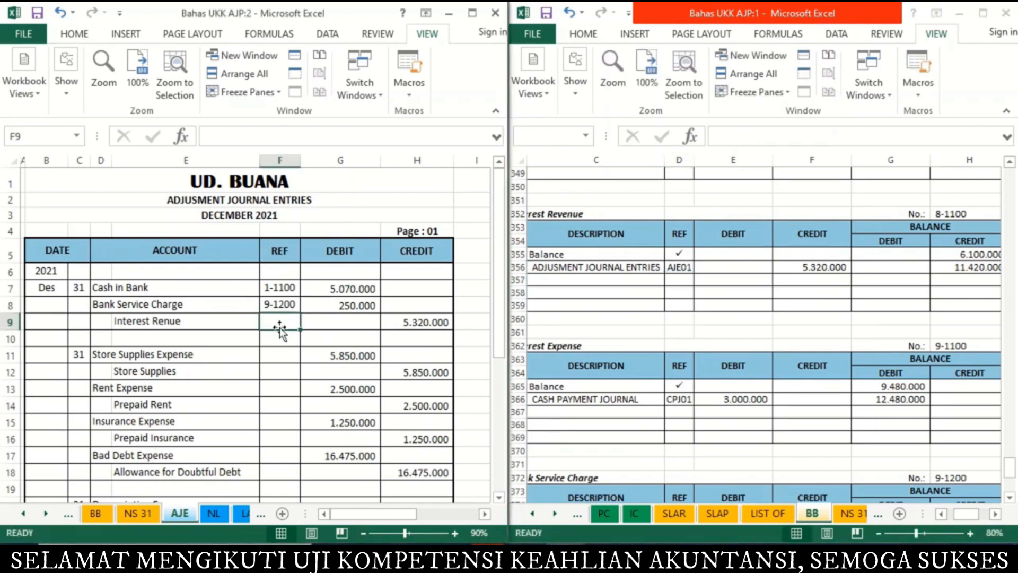
{"action": "type", "text": "="}
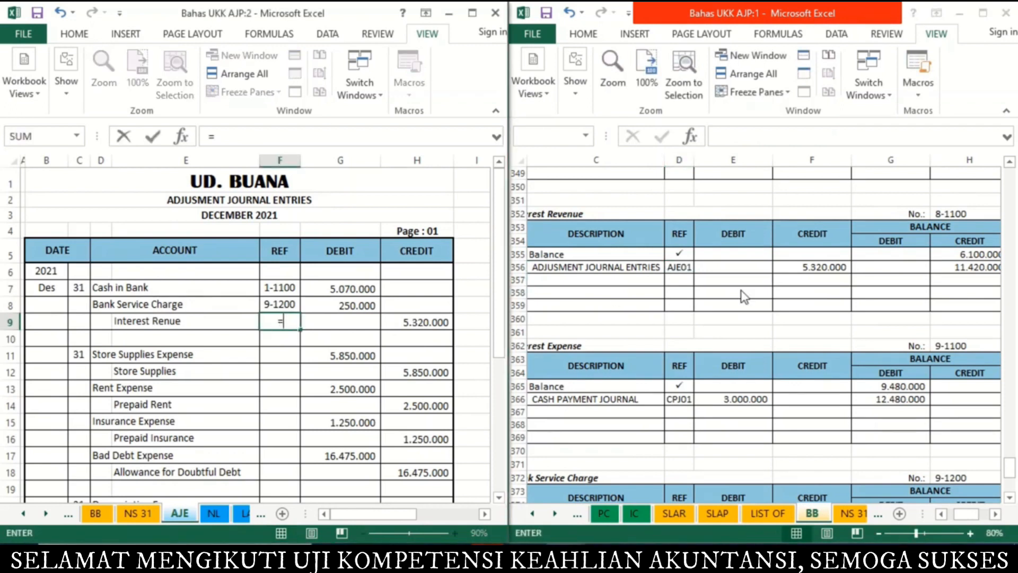
{"action": "left_click", "coordinate": [960, 214]}
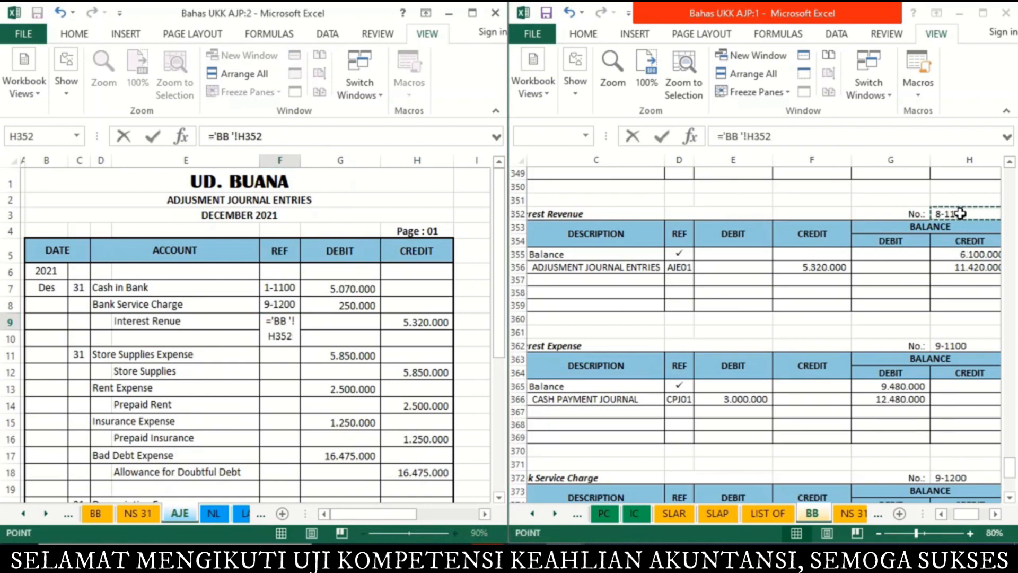
{"action": "key", "text": "Return"}
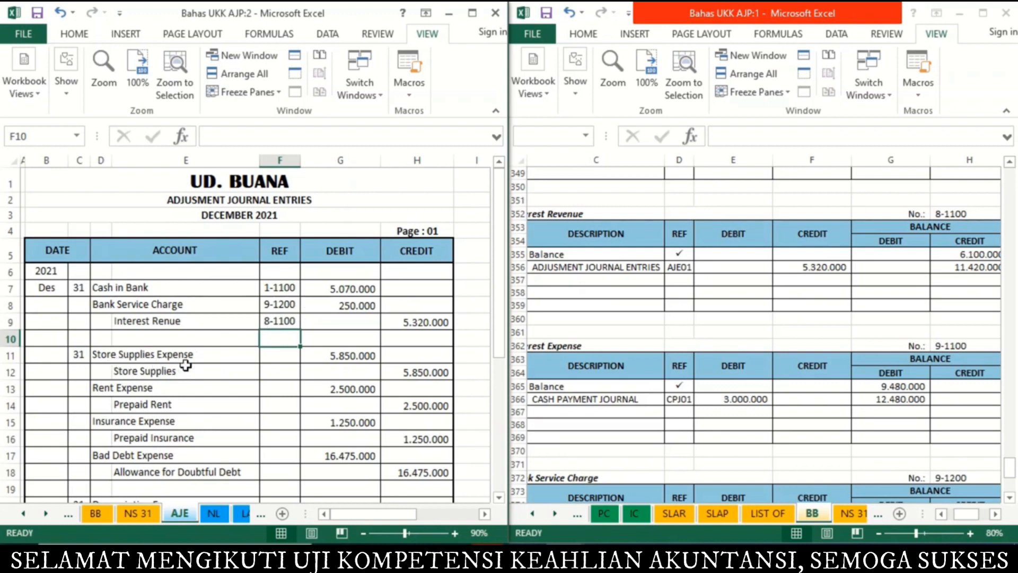
Enter day 31 in B286 and link the Store Supplies Expenses posting's description in C286 of BB with =AJE!B2
{"action": "left_click", "coordinate": [596, 318]}
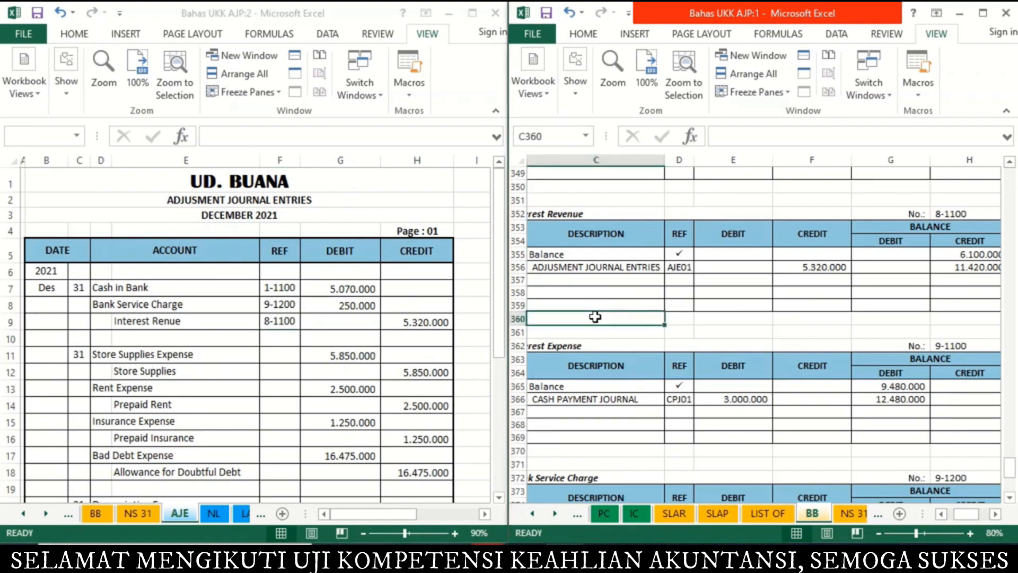
{"action": "key", "text": "Up"}
{"action": "key", "text": "Up"}
{"action": "key", "text": "Up"}
{"action": "key", "text": "Up"}
{"action": "key", "text": "Up"}
{"action": "key", "text": "Up"}
{"action": "key", "text": "Up"}
{"action": "key", "text": "Up"}
{"action": "key", "text": "Up"}
{"action": "key", "text": "Up"}
{"action": "key", "text": "Up"}
{"action": "key", "text": "Up"}
{"action": "key", "text": "Up"}
{"action": "key", "text": "Up"}
{"action": "key", "text": "Up"}
{"action": "key", "text": "Up"}
{"action": "key", "text": "Up"}
{"action": "key", "text": "Up"}
{"action": "key", "text": "Up"}
{"action": "key", "text": "Up"}
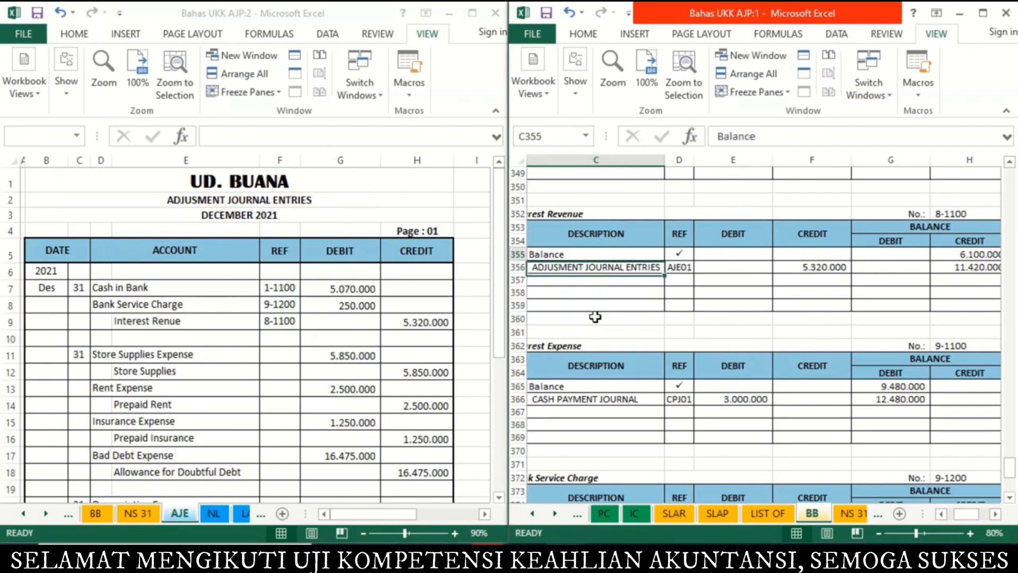
{"action": "key", "text": "Up"}
{"action": "key", "text": "Up"}
{"action": "key", "text": "Up"}
{"action": "key", "text": "Up"}
{"action": "key", "text": "Up"}
{"action": "key", "text": "Up"}
{"action": "key", "text": "Up"}
{"action": "key", "text": "Up"}
{"action": "key", "text": "Up"}
{"action": "key", "text": "Up"}
{"action": "key", "text": "Up"}
{"action": "key", "text": "Up"}
{"action": "key", "text": "Up"}
{"action": "key", "text": "Up"}
{"action": "key", "text": "Up"}
{"action": "key", "text": "Up"}
{"action": "key", "text": "Up"}
{"action": "key", "text": "Up"}
{"action": "key", "text": "Up"}
{"action": "key", "text": "Up"}
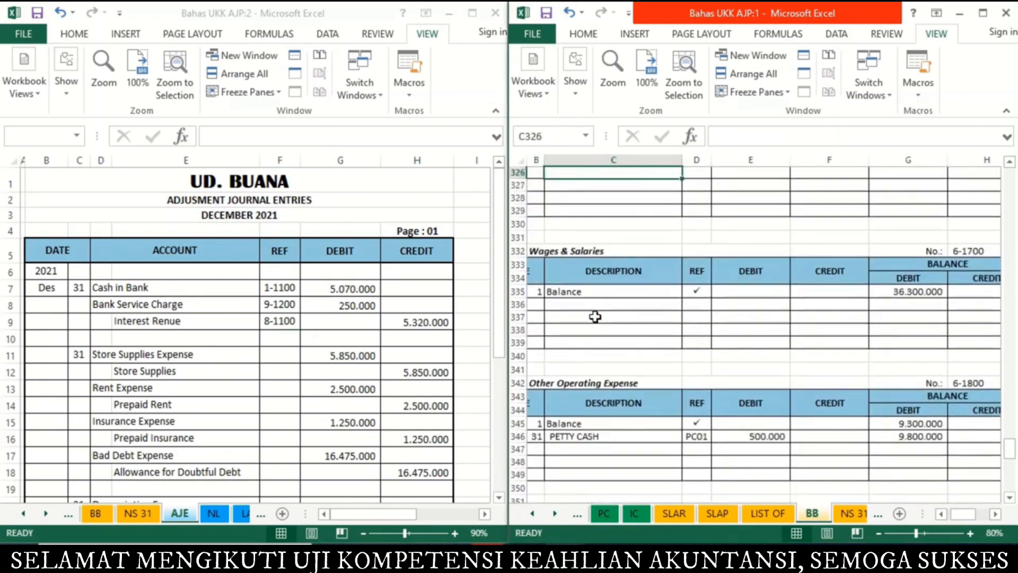
{"action": "key", "text": "Up"}
{"action": "key", "text": "Up"}
{"action": "key", "text": "Up"}
{"action": "key", "text": "Up"}
{"action": "key", "text": "Up"}
{"action": "key", "text": "Up"}
{"action": "key", "text": "Up"}
{"action": "key", "text": "Up"}
{"action": "key", "text": "Up"}
{"action": "key", "text": "Up"}
{"action": "key", "text": "Up"}
{"action": "key", "text": "Up"}
{"action": "key", "text": "Up"}
{"action": "key", "text": "Up"}
{"action": "key", "text": "Up"}
{"action": "key", "text": "Up"}
{"action": "key", "text": "Up"}
{"action": "key", "text": "Up"}
{"action": "key", "text": "Up"}
{"action": "key", "text": "Up"}
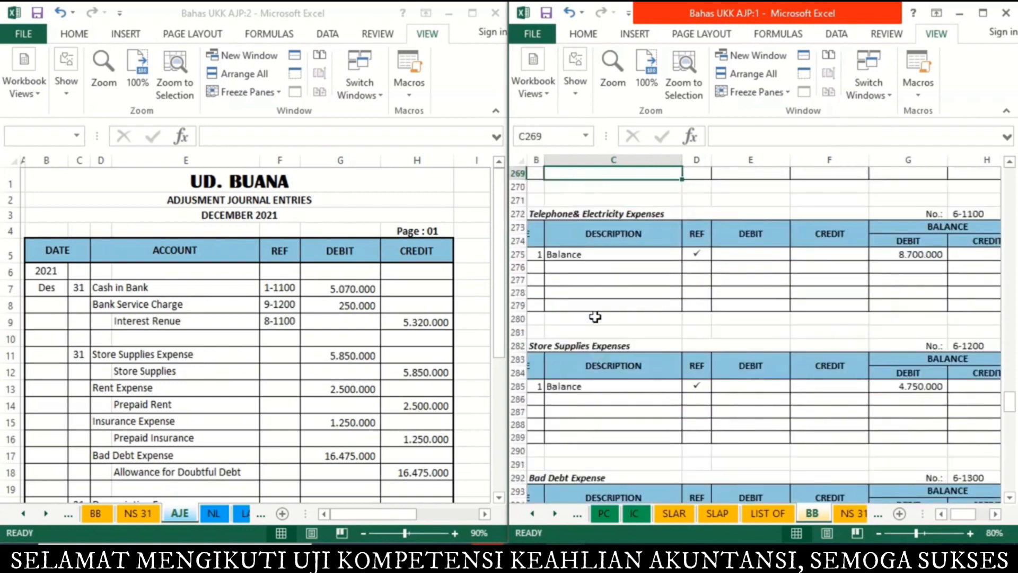
{"action": "key", "text": "Down"}
{"action": "key", "text": "Down"}
{"action": "key", "text": "Down"}
{"action": "key", "text": "Down"}
{"action": "key", "text": "Down"}
{"action": "key", "text": "Down"}
{"action": "key", "text": "Down"}
{"action": "key", "text": "Down"}
{"action": "key", "text": "Down"}
{"action": "key", "text": "Down"}
{"action": "key", "text": "Down"}
{"action": "key", "text": "Down"}
{"action": "key", "text": "Down"}
{"action": "key", "text": "Down"}
{"action": "key", "text": "Down"}
{"action": "key", "text": "Down"}
{"action": "key", "text": "Down"}
{"action": "key", "text": "Down"}
{"action": "key", "text": "Down"}
{"action": "key", "text": "Up"}
{"action": "key", "text": "Up"}
{"action": "key", "text": "Left"}
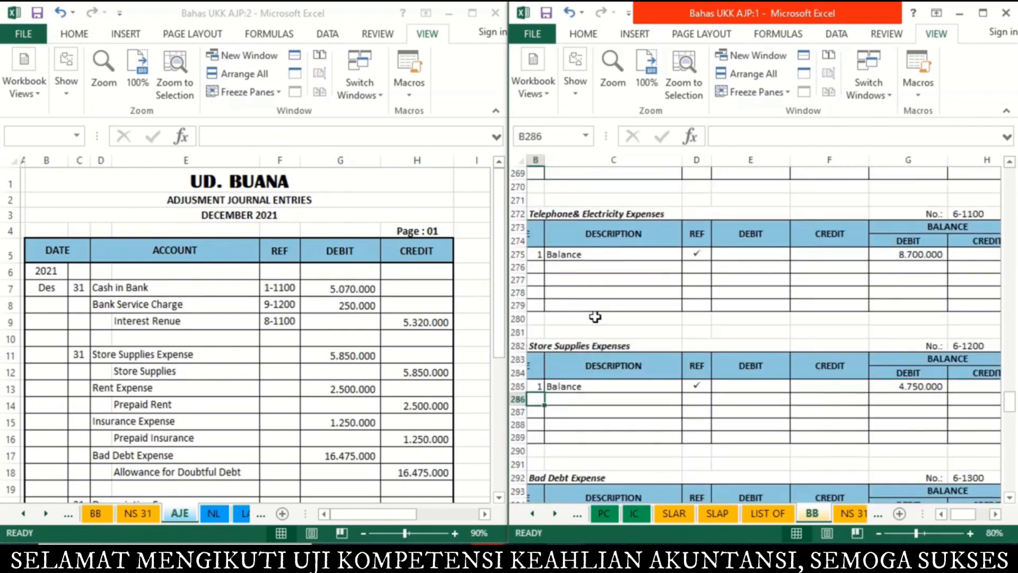
{"action": "type", "text": "31"}
{"action": "key", "text": "Tab"}
{"action": "type", "text": "="}
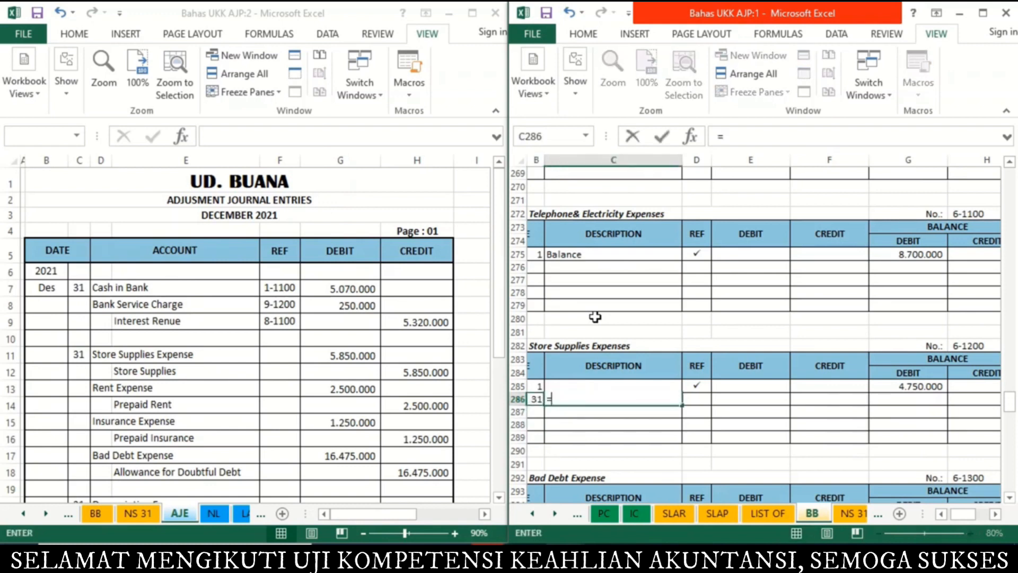
{"action": "left_click", "coordinate": [290, 200]}
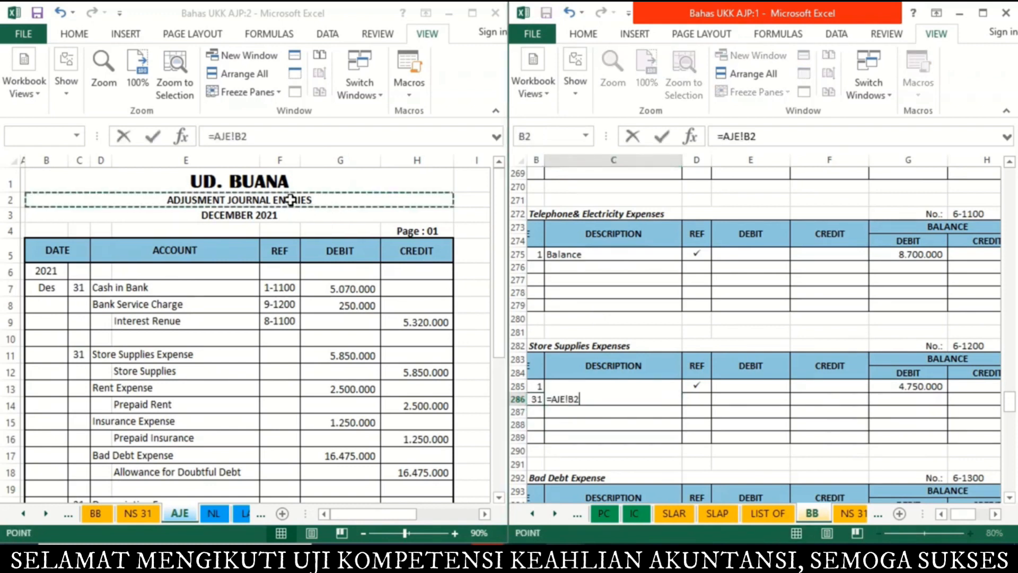
{"action": "key", "text": "Return"}
{"action": "key", "text": "Up"}
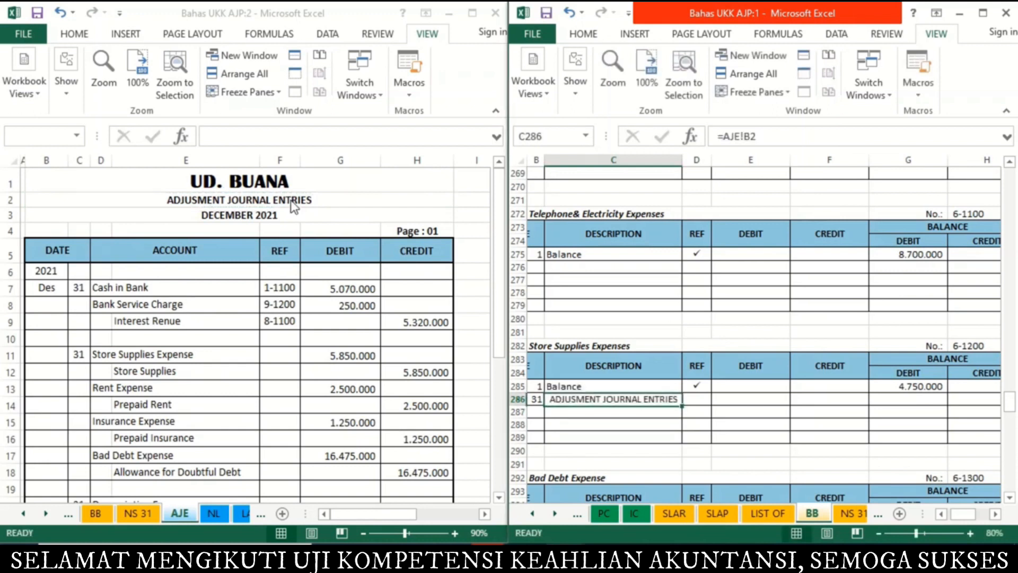
Post the Store Supplies Expenses adjustment debit in E286 with =AJE!G11
{"action": "key", "text": "Right"}
{"action": "key", "text": "Right"}
{"action": "type", "text": "="}
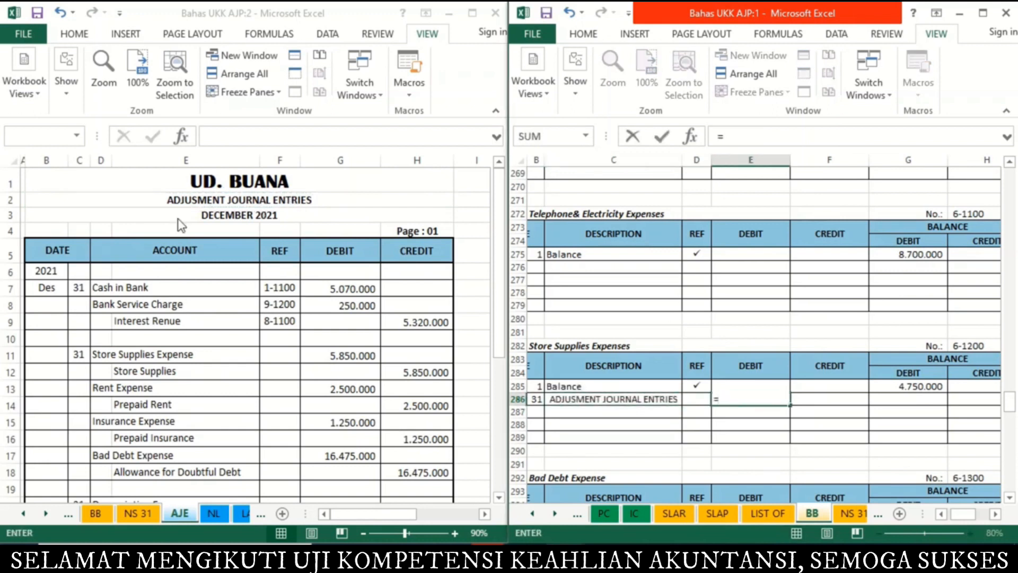
{"action": "left_click", "coordinate": [333, 359]}
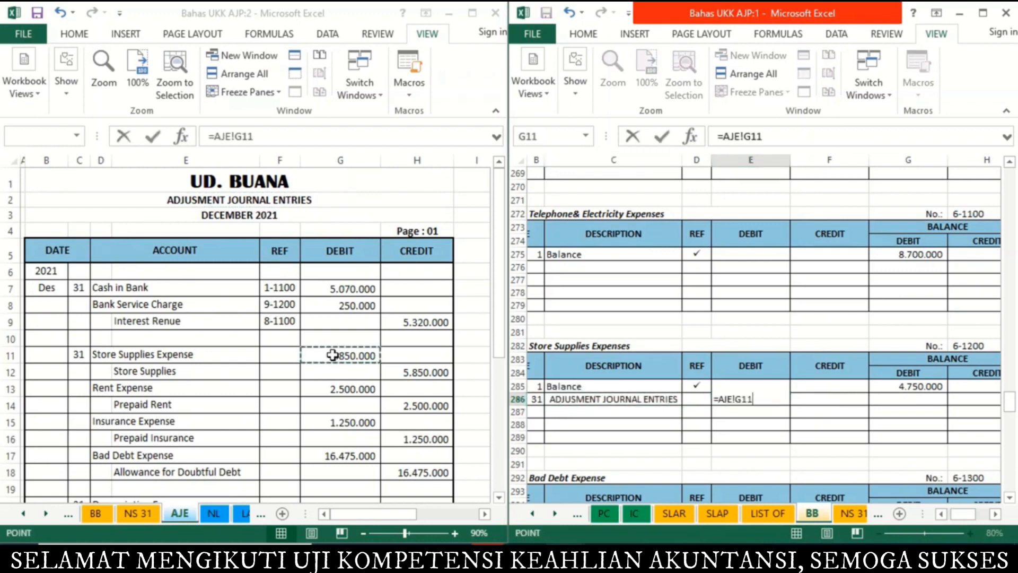
{"action": "key", "text": "Return"}
Calculate the new Store Supplies Expenses debit balance in G286 with =G285+E286
{"action": "key", "text": "Up"}
{"action": "key", "text": "Up"}
{"action": "key", "text": "Right"}
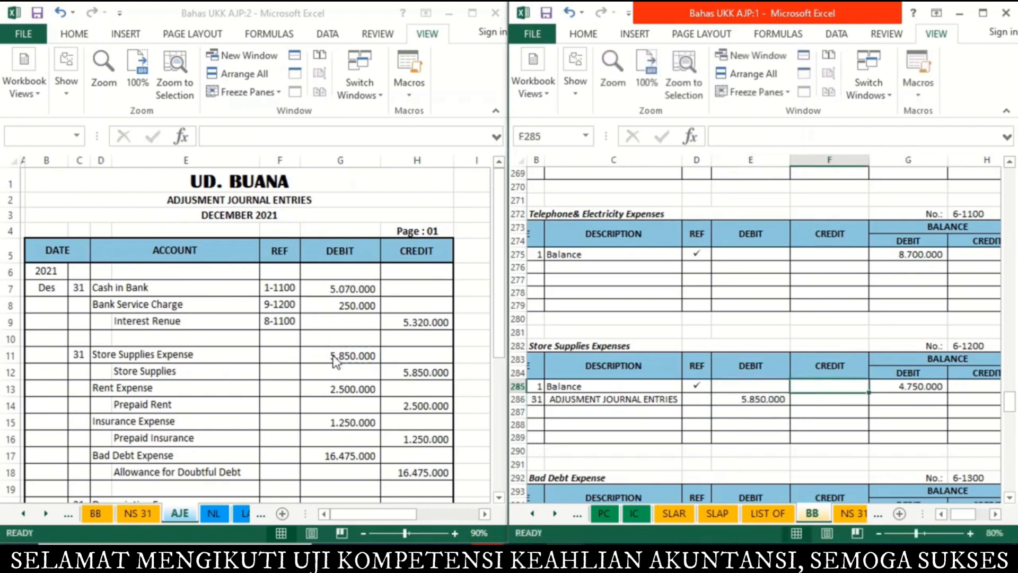
{"action": "key", "text": "Right"}
{"action": "key", "text": "Down"}
{"action": "type", "text": "="}
{"action": "key", "text": "Up"}
{"action": "type", "text": "+"}
{"action": "key", "text": "Left"}
{"action": "key", "text": "Left"}
{"action": "key", "text": "Return"}
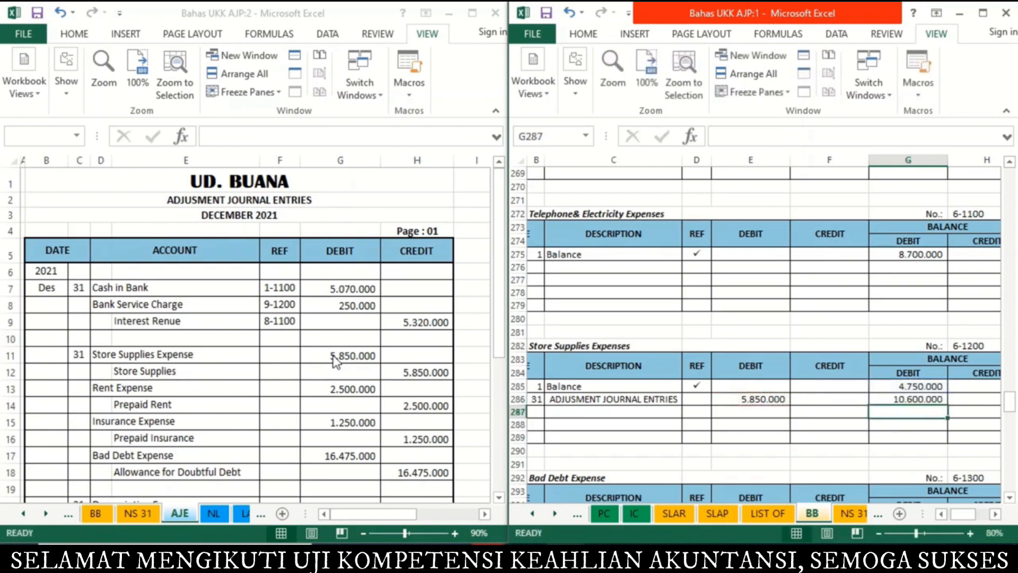
Enter the reference AJE01 in D286 for the Store Supplies Expenses adjustment posting
{"action": "key", "text": "Up"}
{"action": "key", "text": "Left"}
{"action": "key", "text": "Left"}
{"action": "key", "text": "Left"}
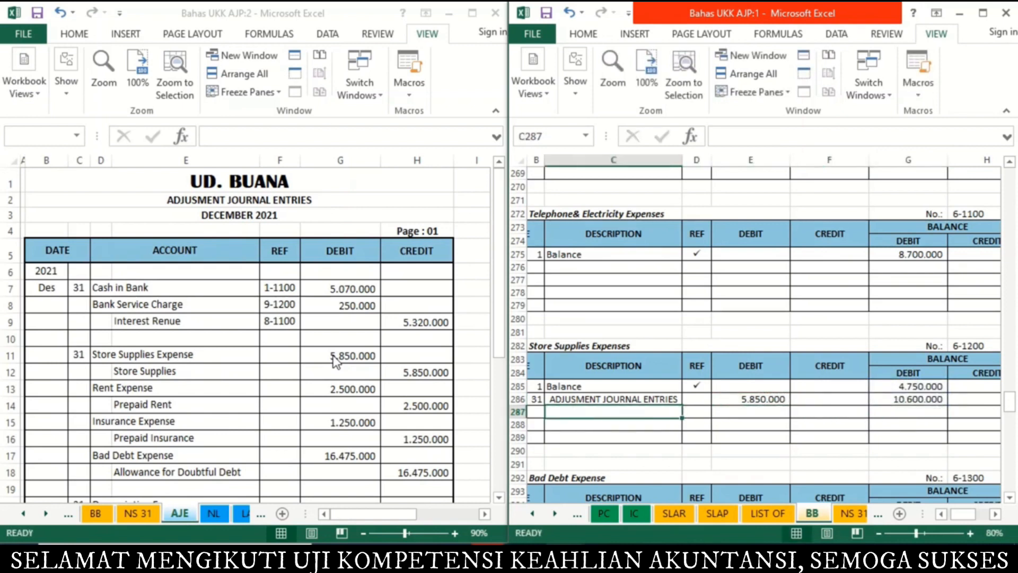
{"action": "type", "text": "AJ"}
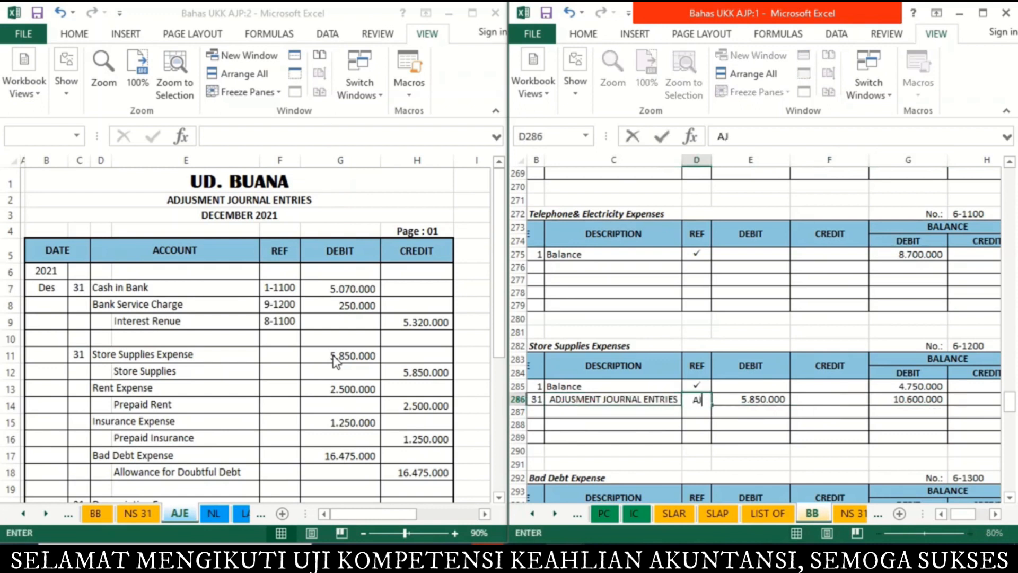
{"action": "type", "text": "E01"}
{"action": "key", "text": "Return"}
Link the Store Supplies Expense reference in F11 of AJE to its ledger account number in H282 of BB
{"action": "left_click", "coordinate": [279, 357]}
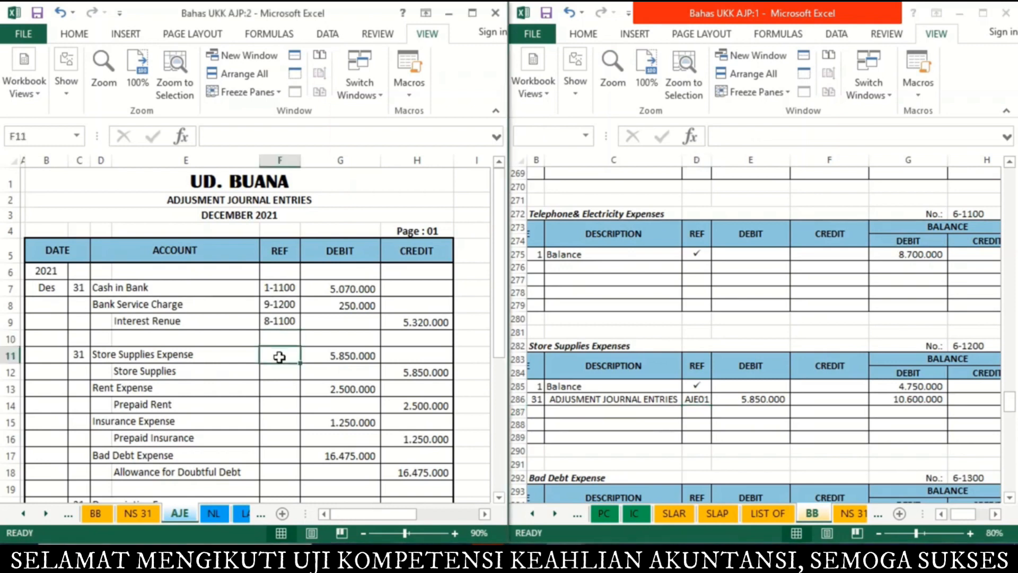
{"action": "type", "text": "="}
{"action": "left_click", "coordinate": [962, 348]}
{"action": "key", "text": "Return"}
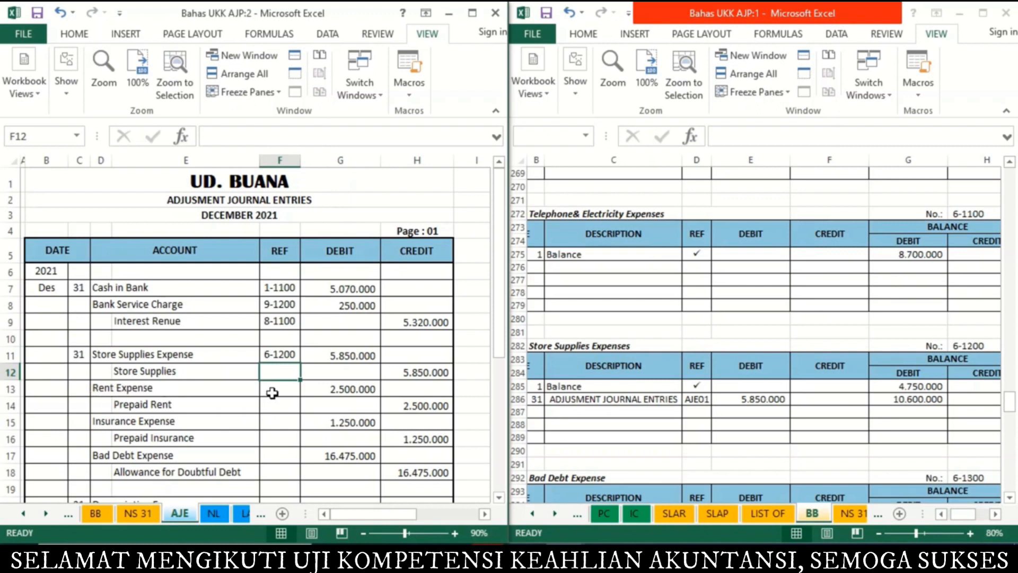
Enter day 31 in B326 and link the Rent Expense posting's description in C326 of BB with =AJE!B2
{"action": "left_click", "coordinate": [588, 320]}
{"action": "key", "text": "Up"}
{"action": "key", "text": "Up"}
{"action": "key", "text": "Up"}
{"action": "key", "text": "Up"}
{"action": "key", "text": "Up"}
{"action": "key", "text": "Up"}
{"action": "key", "text": "Up"}
{"action": "key", "text": "Up"}
{"action": "key", "text": "Up"}
{"action": "key", "text": "Up"}
{"action": "key", "text": "Up"}
{"action": "key", "text": "Up"}
{"action": "key", "text": "Up"}
{"action": "key", "text": "Up"}
{"action": "key", "text": "Up"}
{"action": "key", "text": "Up"}
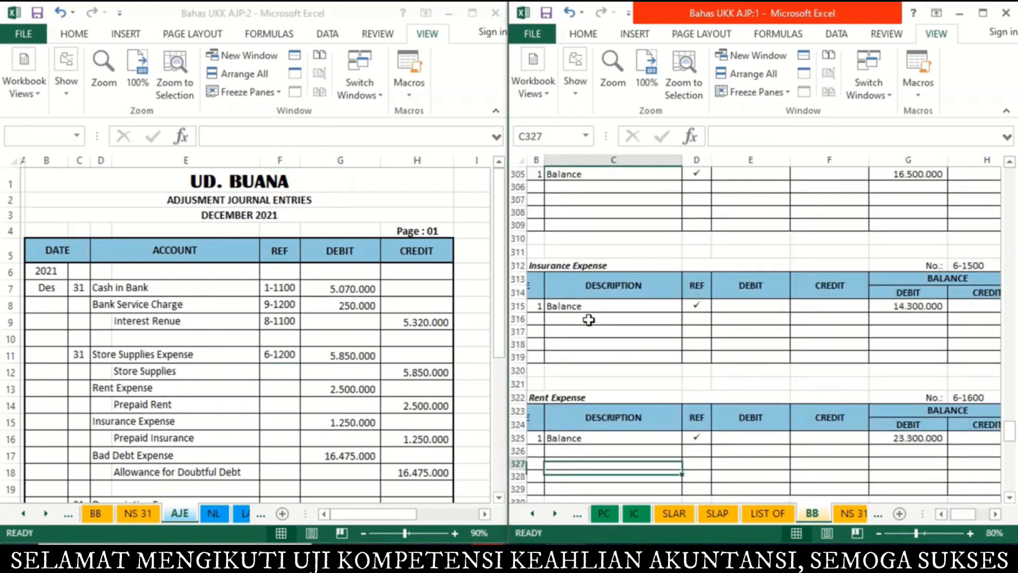
{"action": "key", "text": "Left"}
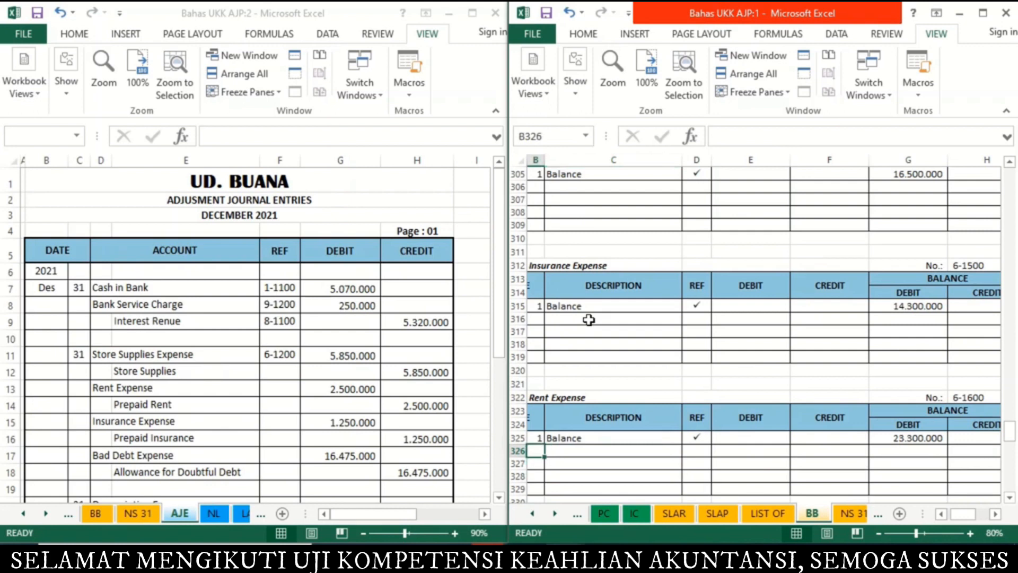
{"action": "type", "text": "31"}
{"action": "key", "text": "Tab"}
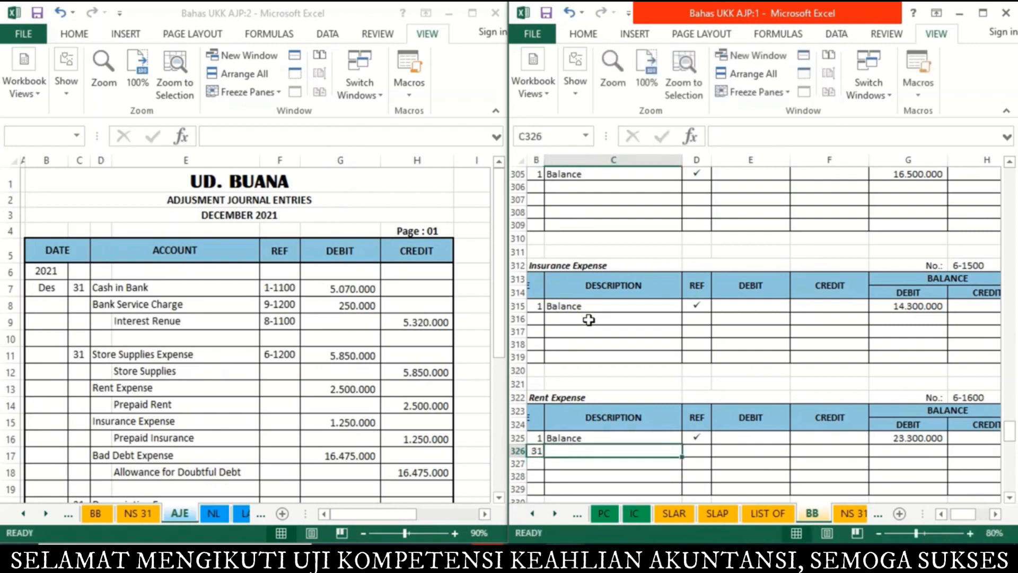
{"action": "type", "text": "="}
{"action": "left_click", "coordinate": [296, 203]}
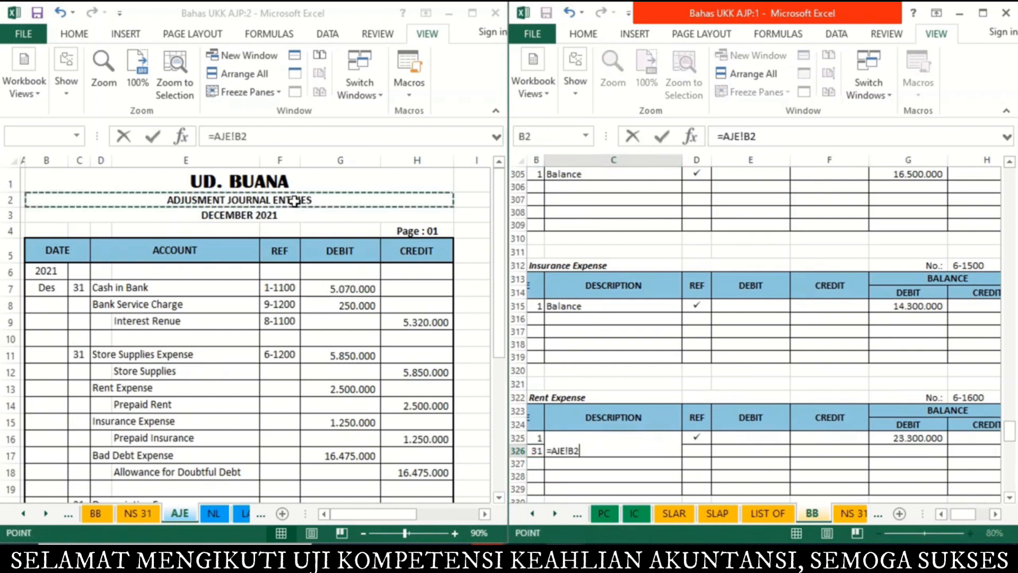
{"action": "key", "text": "Return"}
Link the Rent Expense posting's debit in E326 of BB to the journal amount with =AJE!G13
{"action": "key", "text": "Right"}
{"action": "key", "text": "Right"}
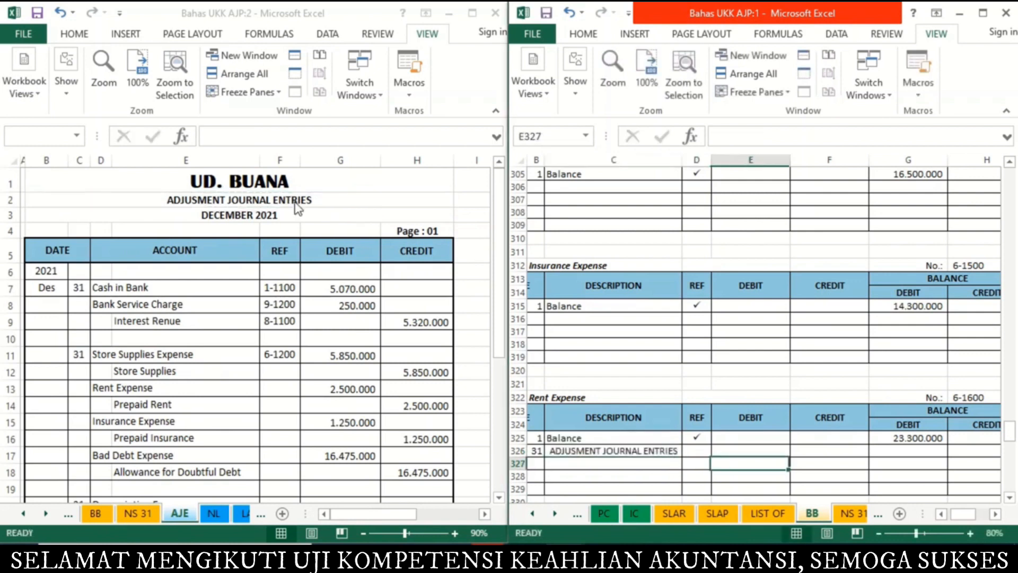
{"action": "key", "text": "Up"}
{"action": "type", "text": "="}
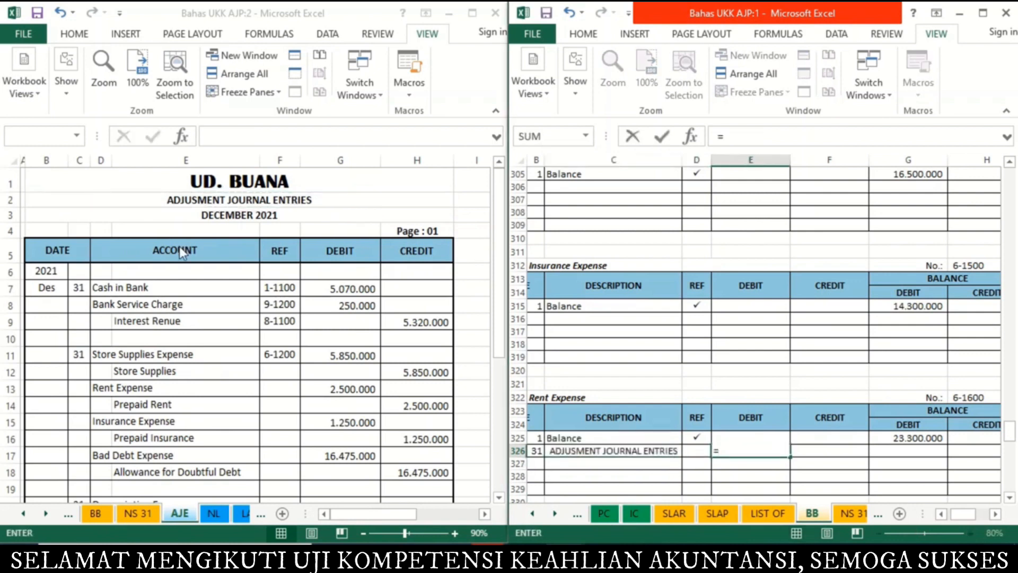
{"action": "left_click", "coordinate": [371, 389]}
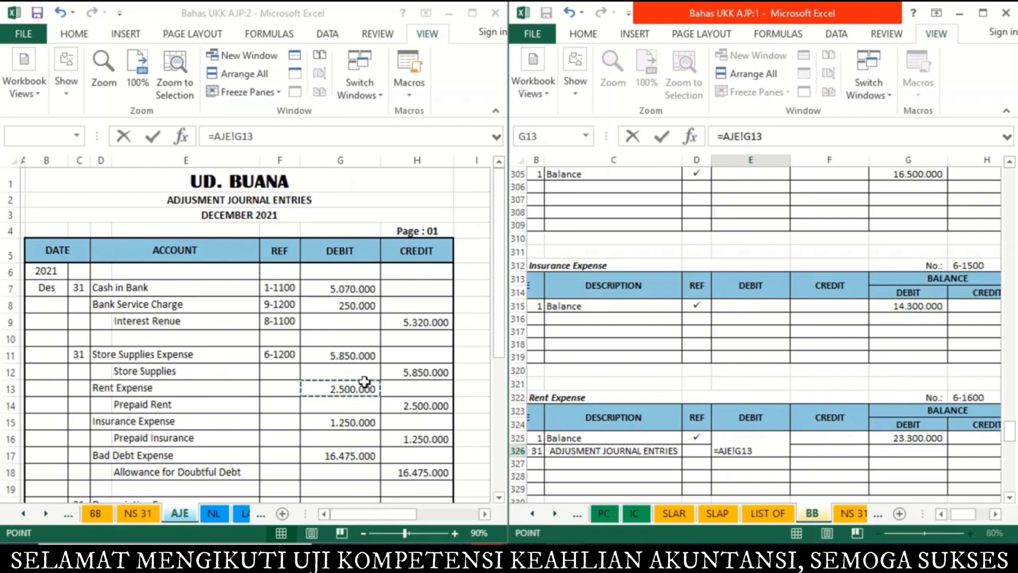
{"action": "key", "text": "Return"}
Calculate the new Rent Expense debit balance in G326 with =G325+E326
{"action": "key", "text": "Up"}
{"action": "key", "text": "Right"}
{"action": "key", "text": "Right"}
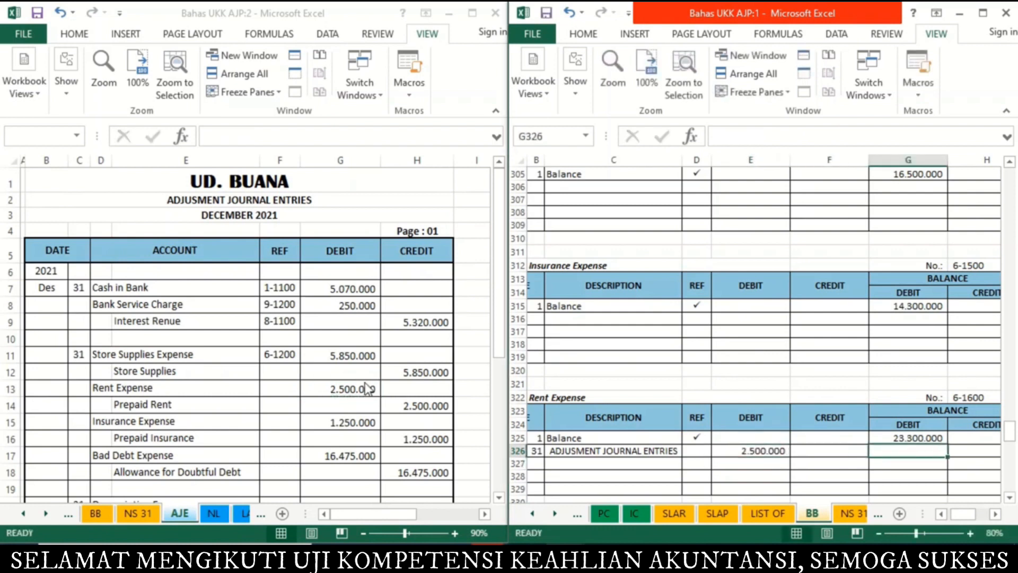
{"action": "type", "text": "="}
{"action": "key", "text": "Up"}
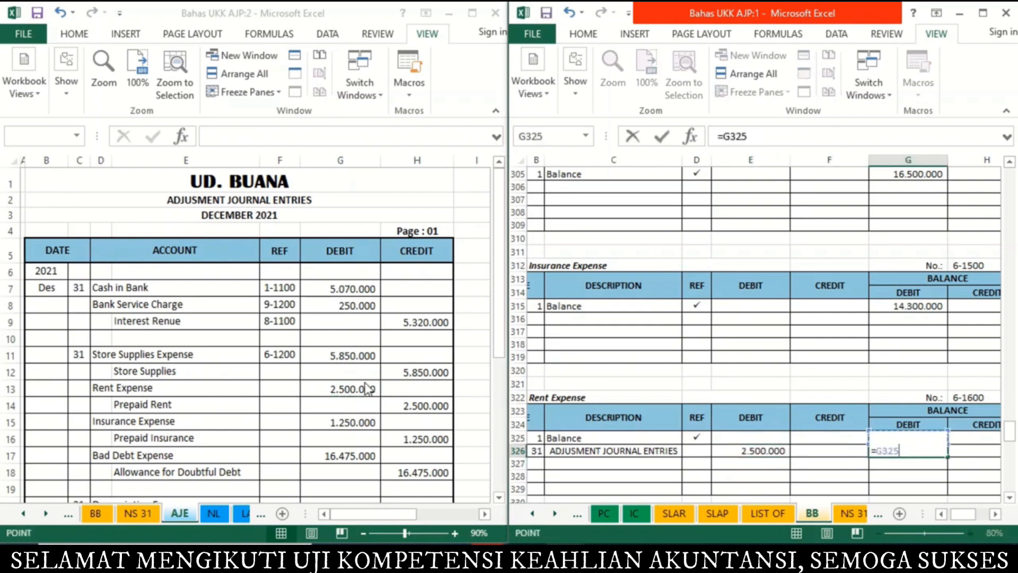
{"action": "type", "text": "+"}
{"action": "key", "text": "Left"}
{"action": "key", "text": "Left"}
{"action": "key", "text": "Return"}
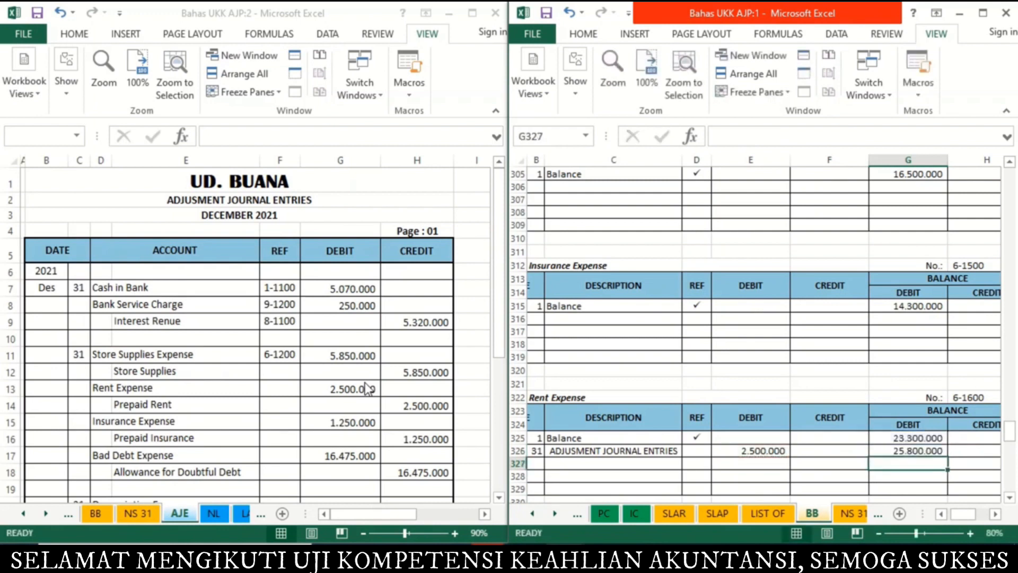
Enter the reference AJE01 in D326 for the Rent Expense adjustment posting
{"action": "key", "text": "Left"}
{"action": "key", "text": "Left"}
{"action": "key", "text": "Left"}
{"action": "key", "text": "Up"}
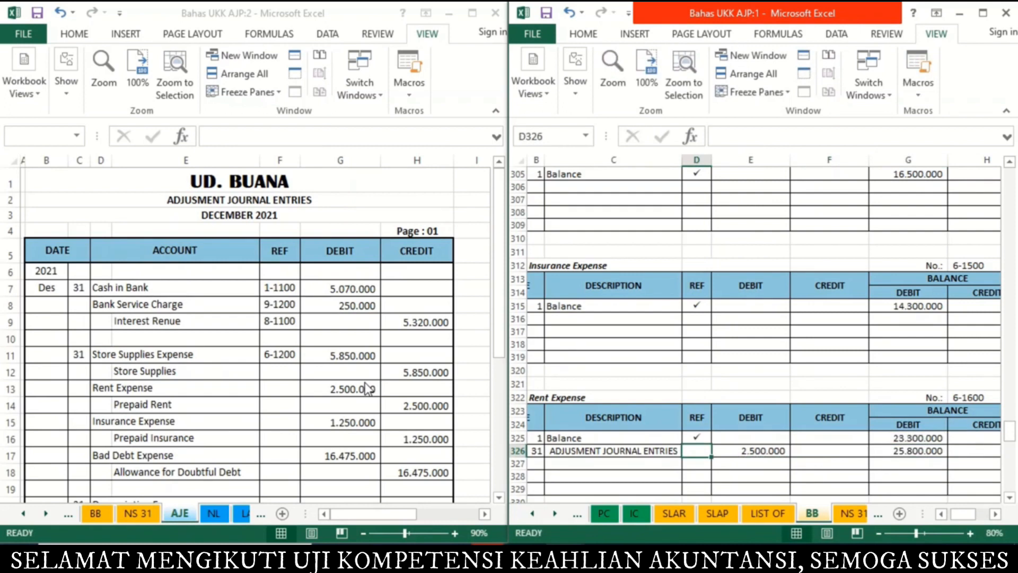
{"action": "type", "text": "AJE01"}
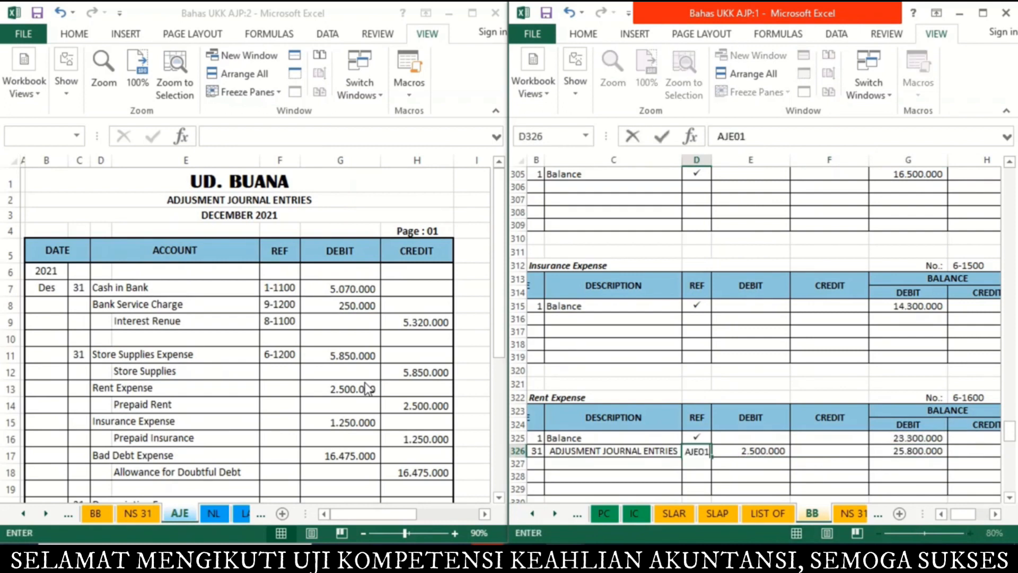
{"action": "key", "text": "Return"}
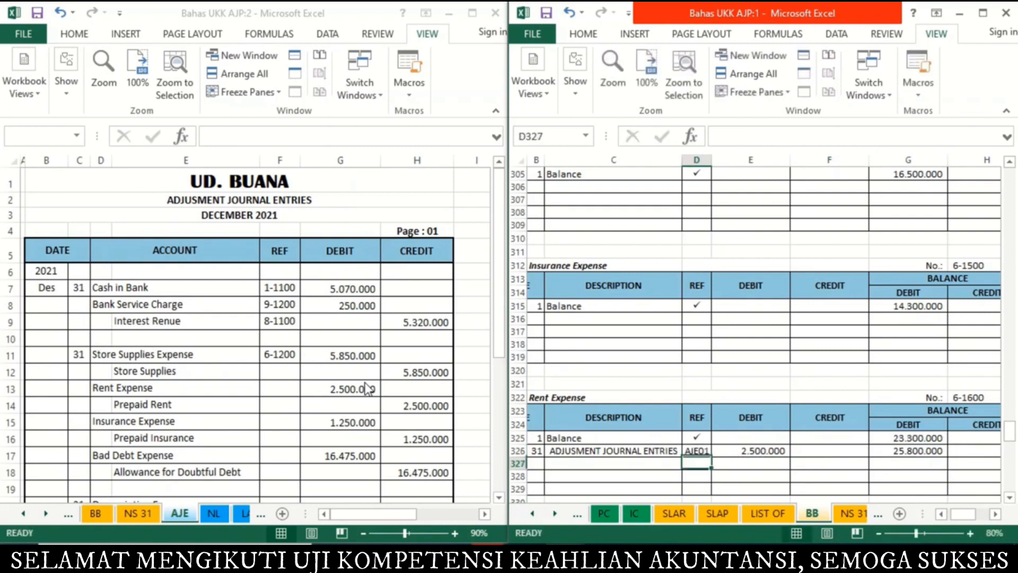
Link the Rent Expense reference in F13 of AJE to its ledger account number in H322 of BB
{"action": "left_click", "coordinate": [286, 378]}
{"action": "left_click", "coordinate": [280, 391]}
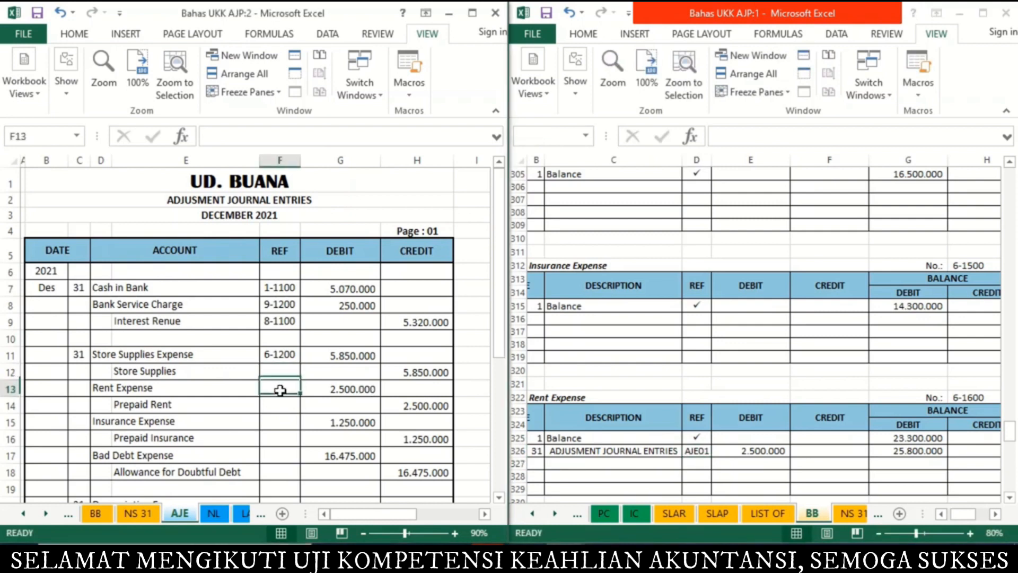
{"action": "type", "text": "="}
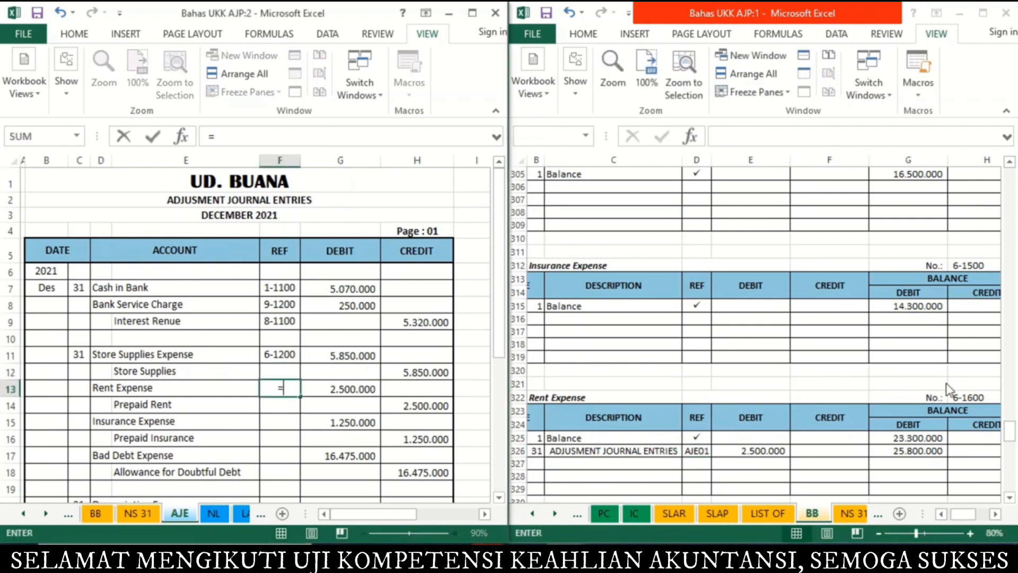
{"action": "left_click", "coordinate": [963, 397]}
{"action": "key", "text": "Return"}
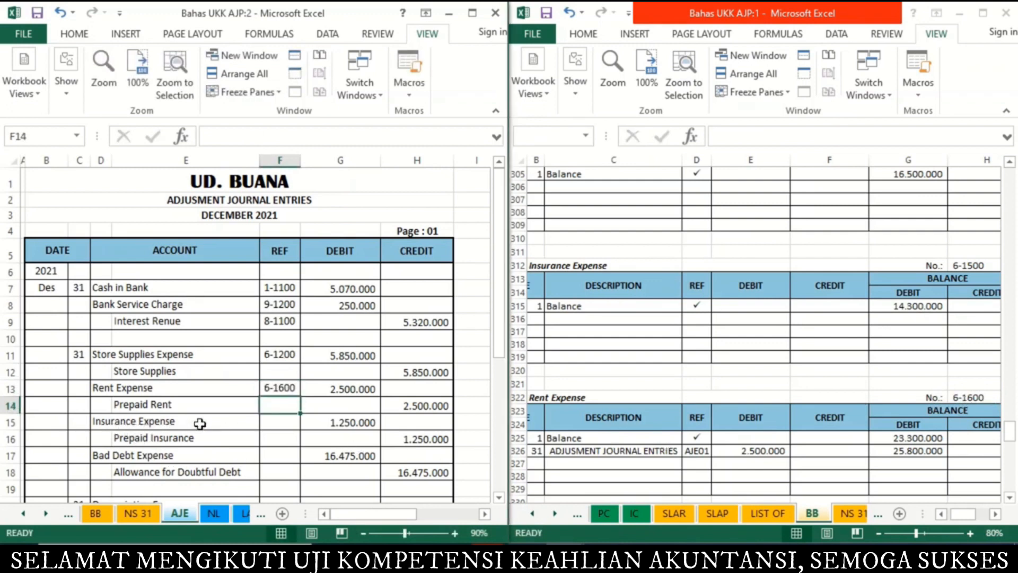
Enter day 31 in B316 and link the Insurance Expense posting's description in C316 of BB with =AJE!B2
{"action": "left_click", "coordinate": [538, 317]}
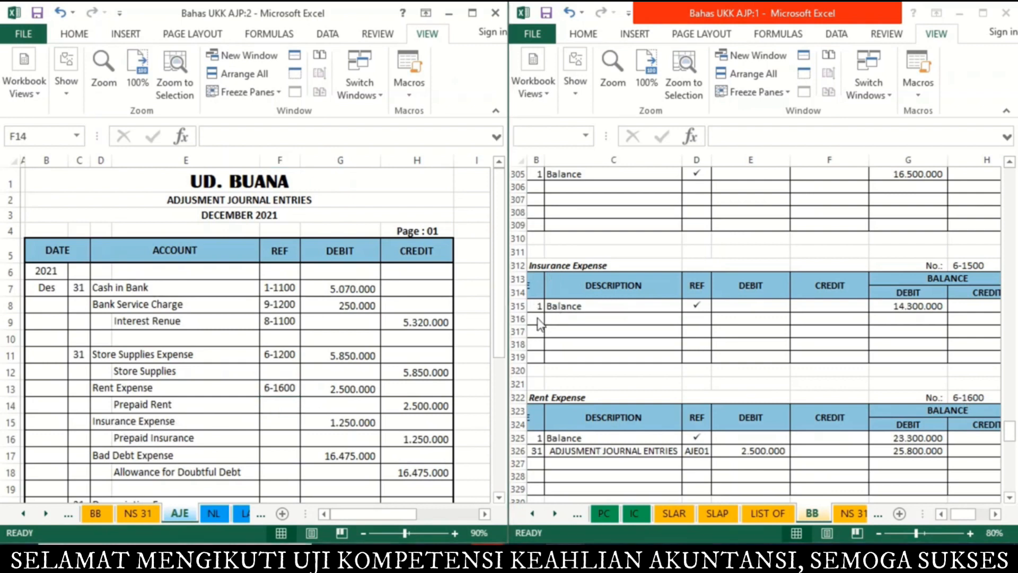
{"action": "type", "text": "31"}
{"action": "key", "text": "Tab"}
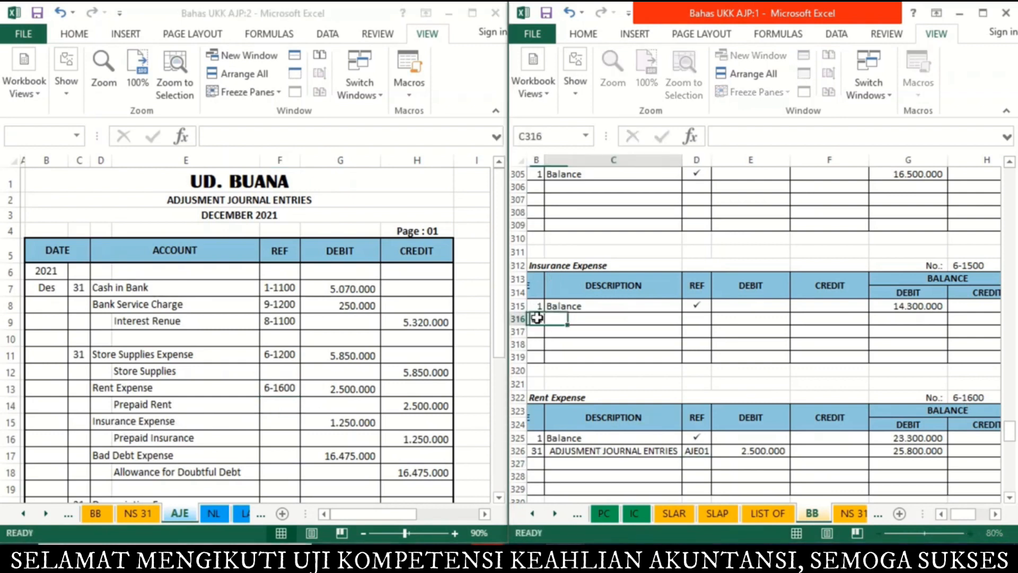
{"action": "type", "text": "="}
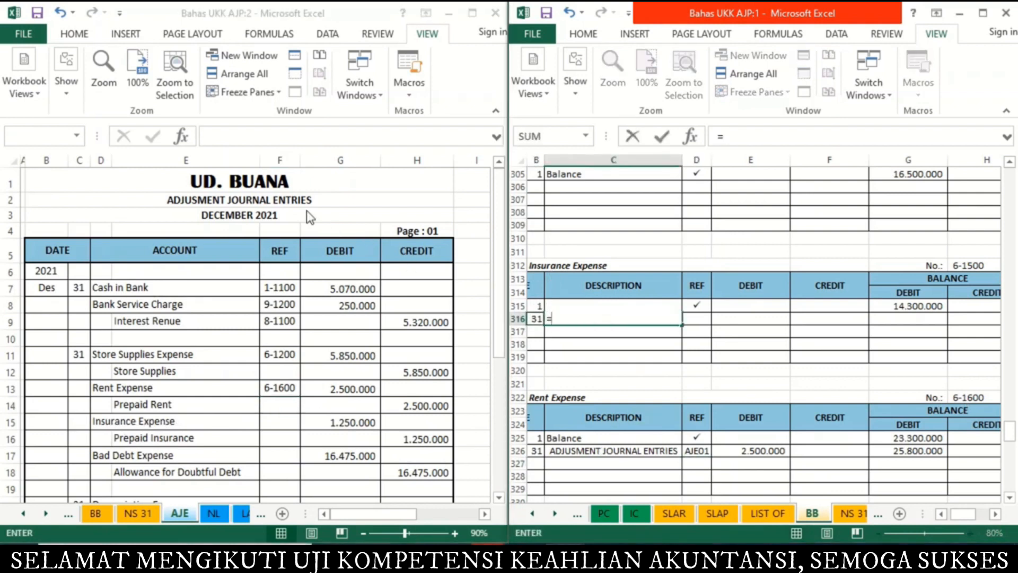
{"action": "left_click", "coordinate": [287, 203]}
{"action": "key", "text": "Return"}
Link the Insurance Expense posting's debit in E316 of BB to the journal amount with =AJE!G15
{"action": "key", "text": "Up"}
{"action": "key", "text": "Right"}
{"action": "key", "text": "Right"}
{"action": "type", "text": "="}
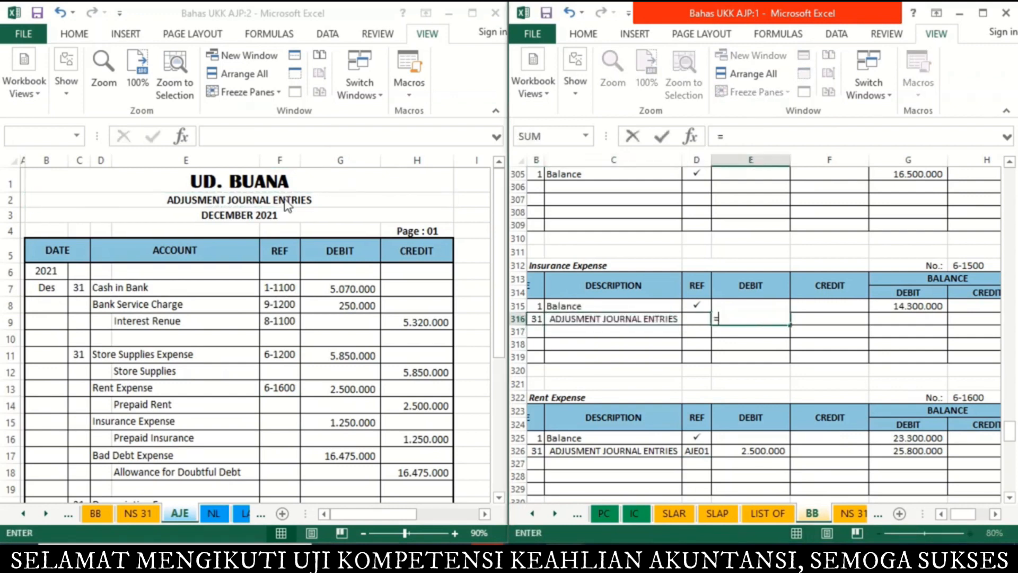
{"action": "left_click", "coordinate": [331, 426]}
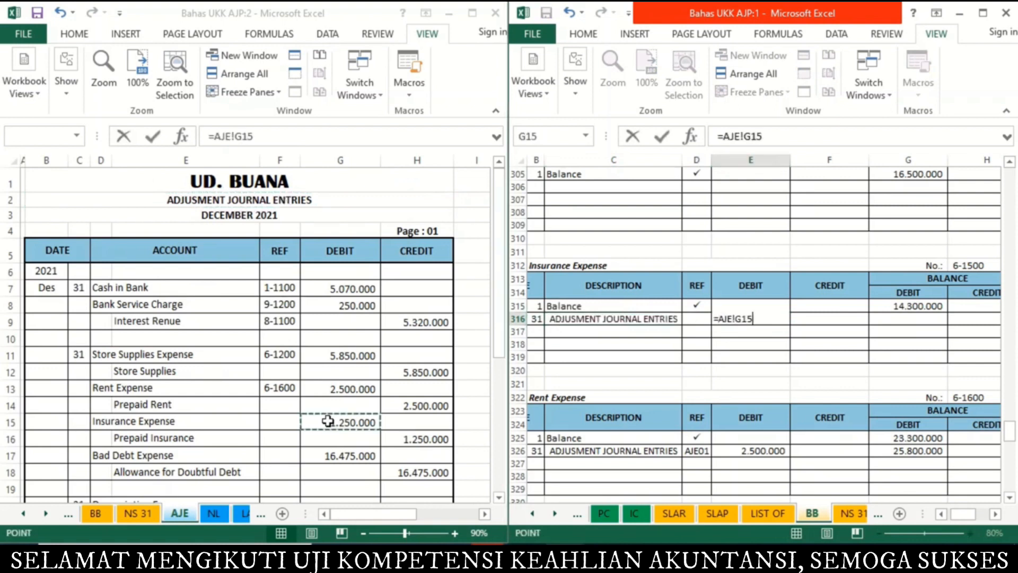
{"action": "key", "text": "Return"}
Calculate the new Insurance Expense debit balance in G316 with =G315+E316
{"action": "key", "text": "Up"}
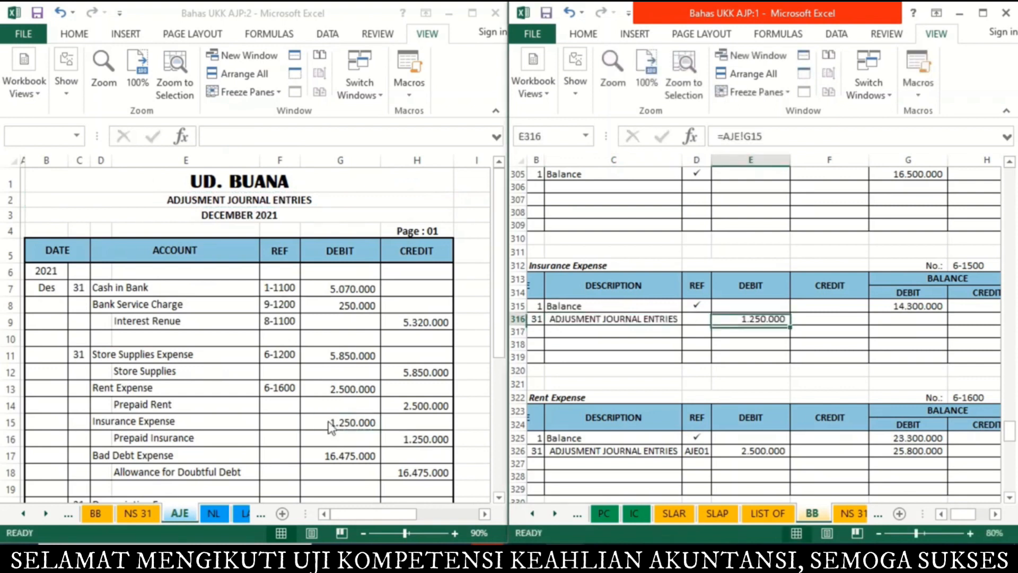
{"action": "key", "text": "Right"}
{"action": "key", "text": "Right"}
{"action": "type", "text": "="}
{"action": "key", "text": "Up"}
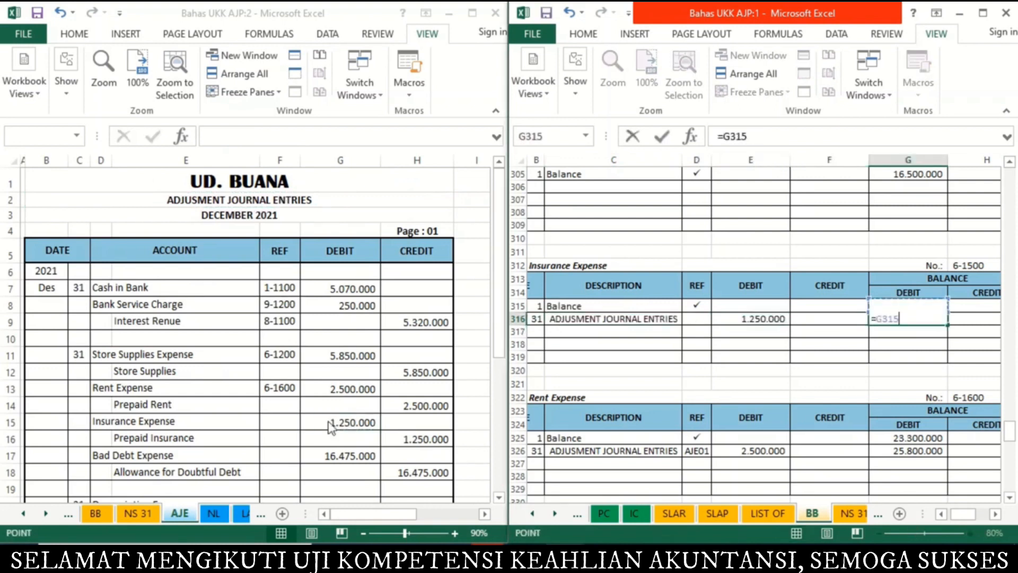
{"action": "type", "text": "+"}
{"action": "key", "text": "Left"}
{"action": "key", "text": "Left"}
{"action": "key", "text": "Left"}
{"action": "key", "text": "Right"}
{"action": "key", "text": "Return"}
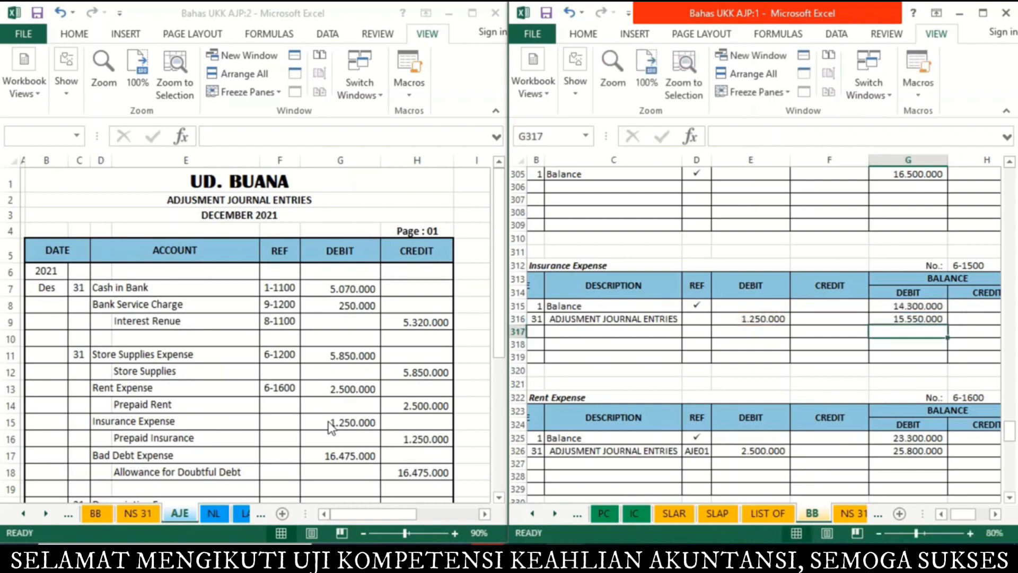
Enter the reference AJE01 in the December 31 adjustment row of the Insurance Expense ledger
{"action": "key", "text": "Left"}
{"action": "key", "text": "Left"}
{"action": "key", "text": "Left"}
{"action": "key", "text": "Up"}
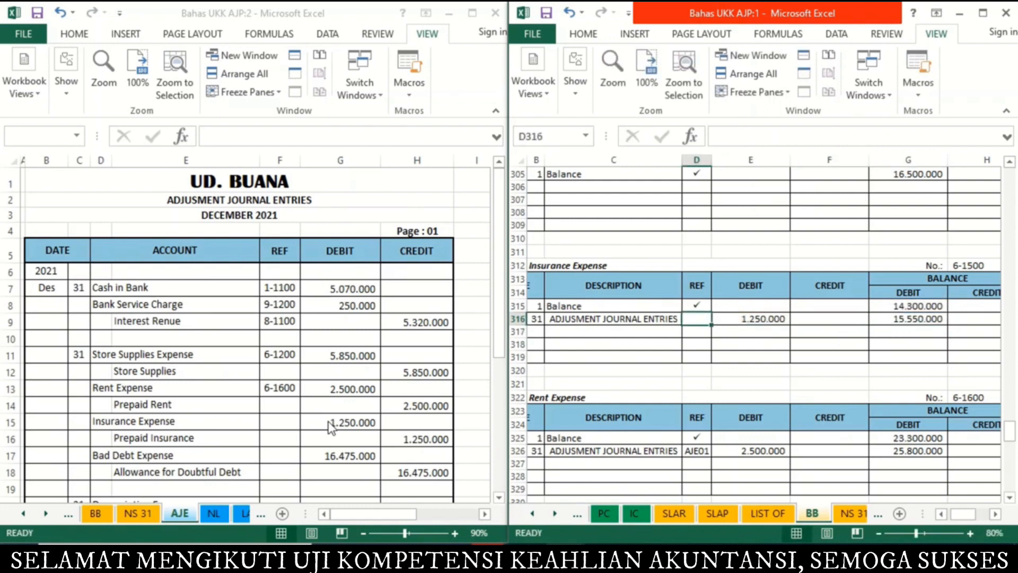
{"action": "type", "text": "AJE01"}
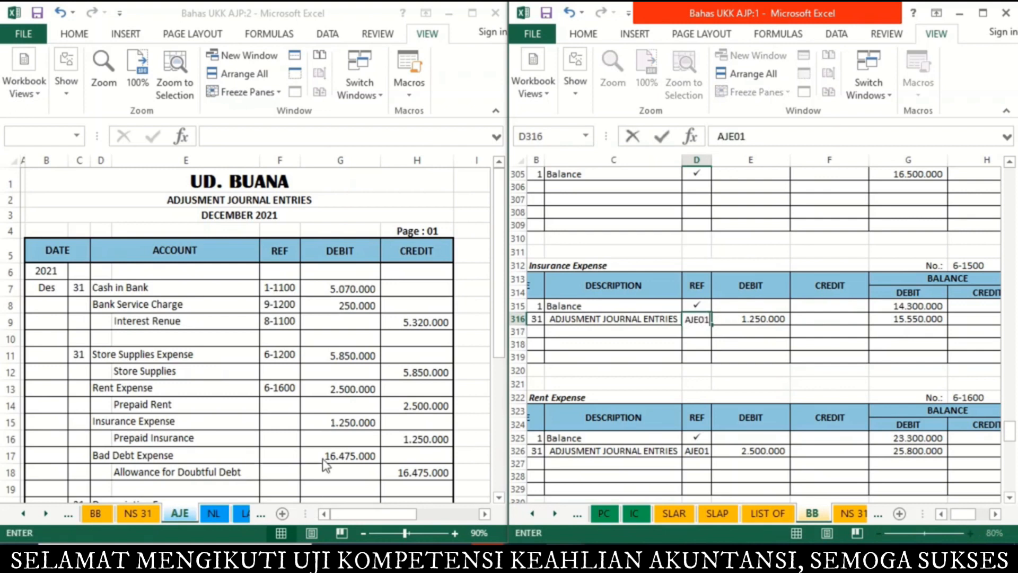
Link the REF cell of the Insurance Expense entry in the AJE journal to the Insurance Expense ledger's account code
{"action": "left_click", "coordinate": [281, 424]}
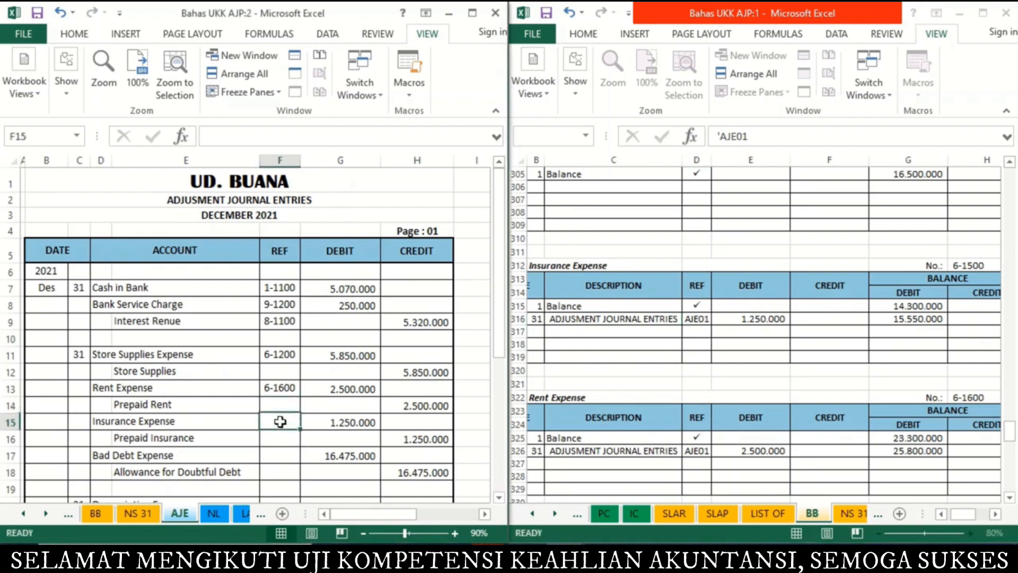
{"action": "type", "text": "="}
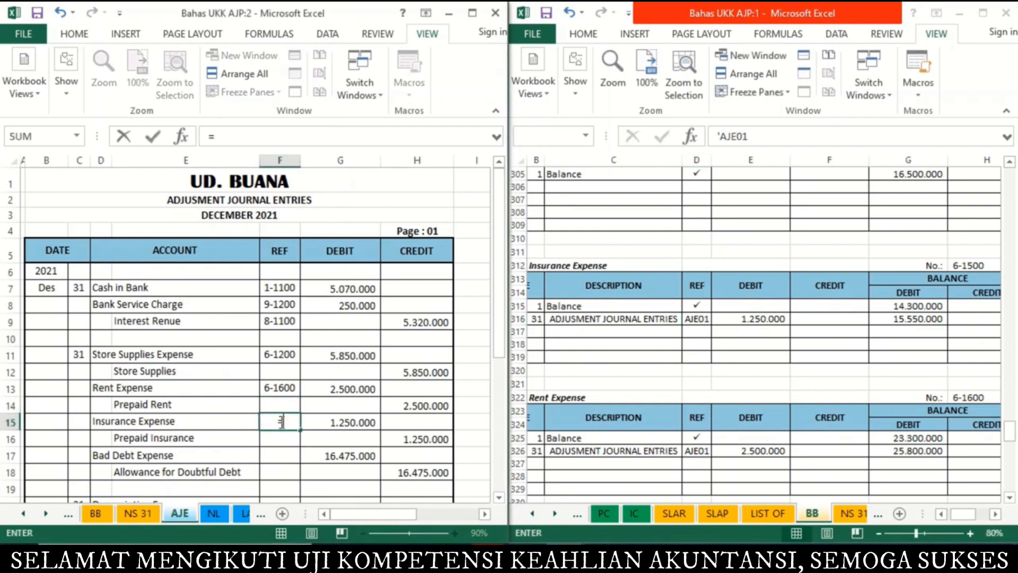
{"action": "left_click", "coordinate": [973, 267]}
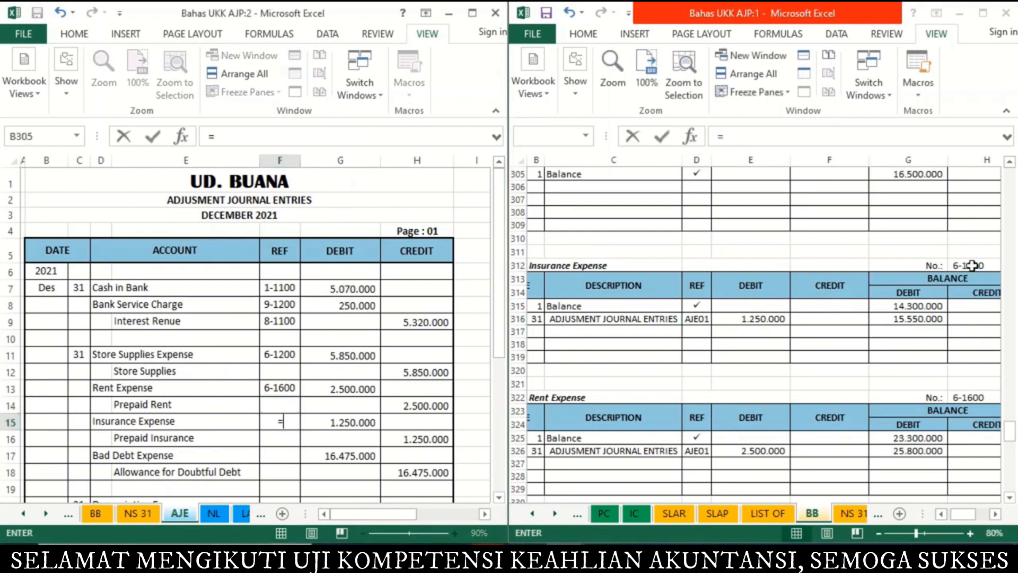
{"action": "key", "text": "Return"}
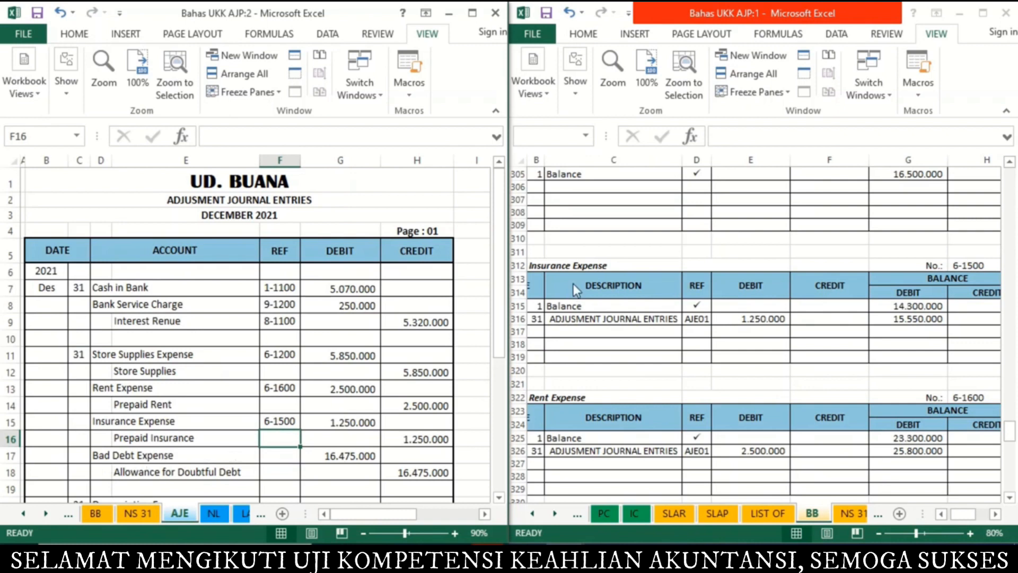
Add a row dated 31 to the Bad Debt Expense ledger with its description linked to the journal title, =AJE!B2
{"action": "left_click", "coordinate": [605, 243]}
{"action": "key", "text": "Up"}
{"action": "key", "text": "Up"}
{"action": "key", "text": "Up"}
{"action": "key", "text": "Up"}
{"action": "key", "text": "Up"}
{"action": "key", "text": "Up"}
{"action": "key", "text": "Up"}
{"action": "key", "text": "Up"}
{"action": "key", "text": "Up"}
{"action": "key", "text": "Up"}
{"action": "key", "text": "Up"}
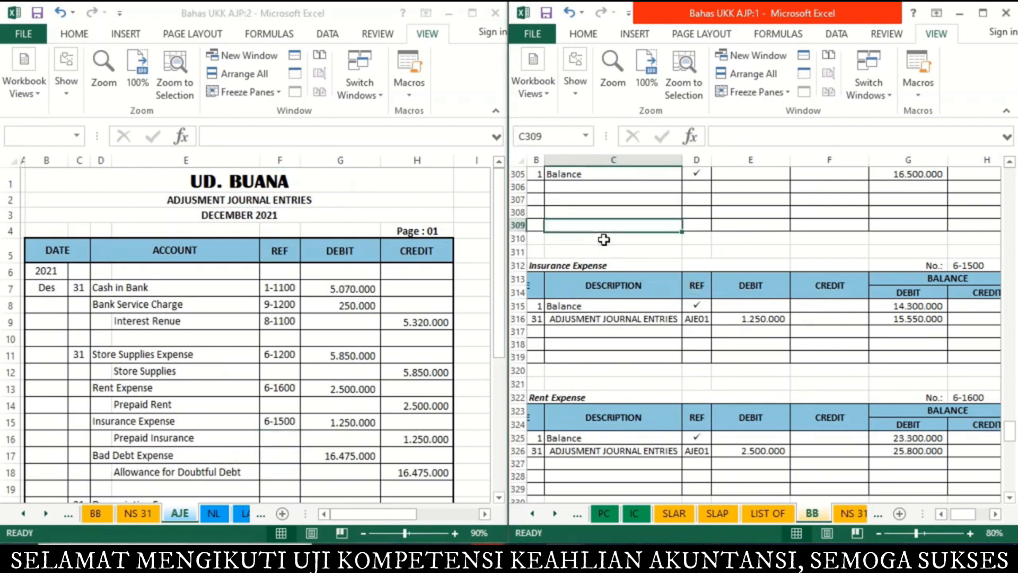
{"action": "key", "text": "Up"}
{"action": "key", "text": "Up"}
{"action": "key", "text": "Up"}
{"action": "key", "text": "Up"}
{"action": "key", "text": "Up"}
{"action": "key", "text": "Up"}
{"action": "key", "text": "Up"}
{"action": "key", "text": "Up"}
{"action": "key", "text": "Up"}
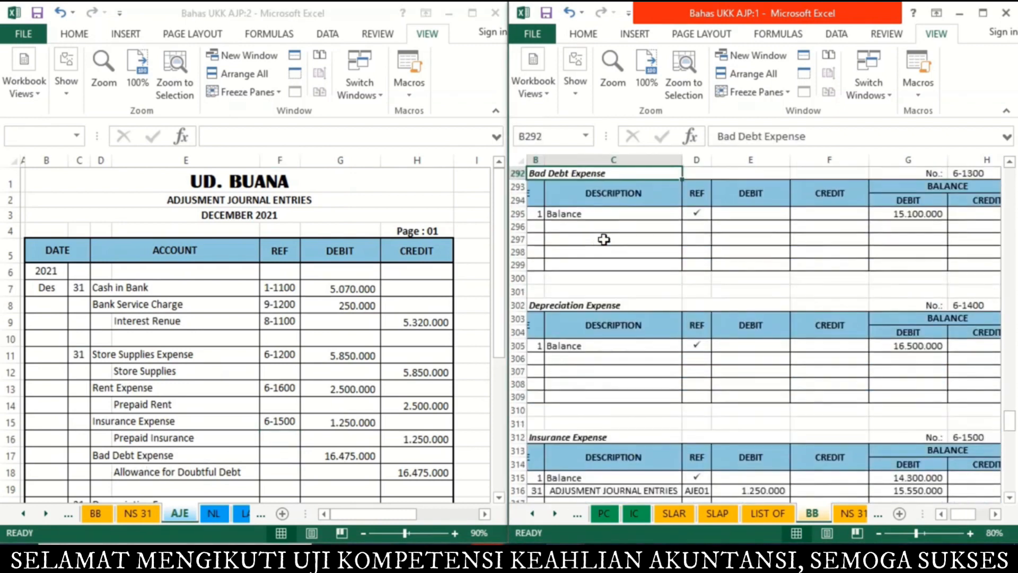
{"action": "key", "text": "Down"}
{"action": "key", "text": "Down"}
{"action": "key", "text": "Down"}
{"action": "key", "text": "Down"}
{"action": "key", "text": "Down"}
{"action": "key", "text": "Down"}
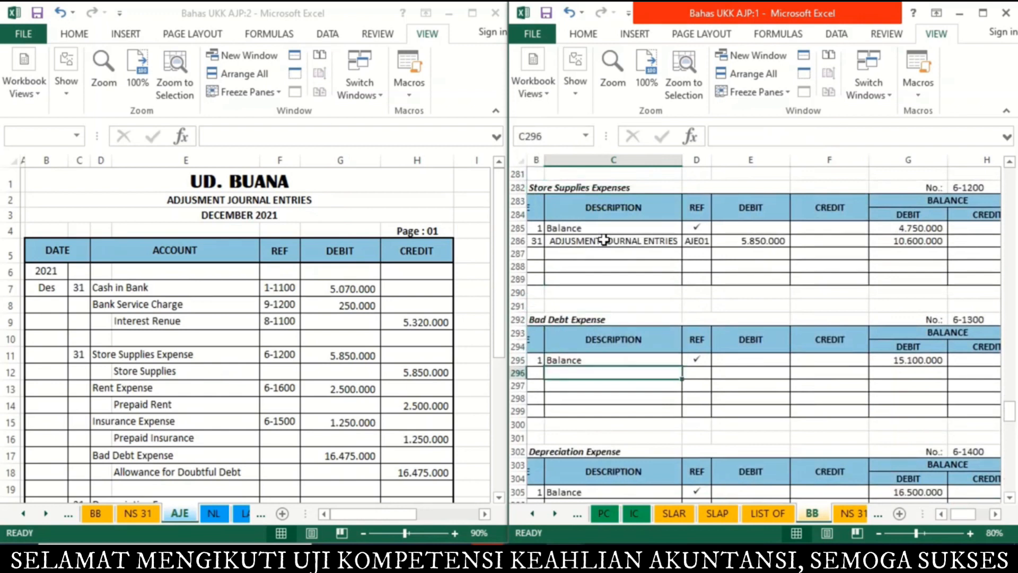
{"action": "key", "text": "Left"}
{"action": "type", "text": "31"}
{"action": "key", "text": "Tab"}
{"action": "type", "text": "="}
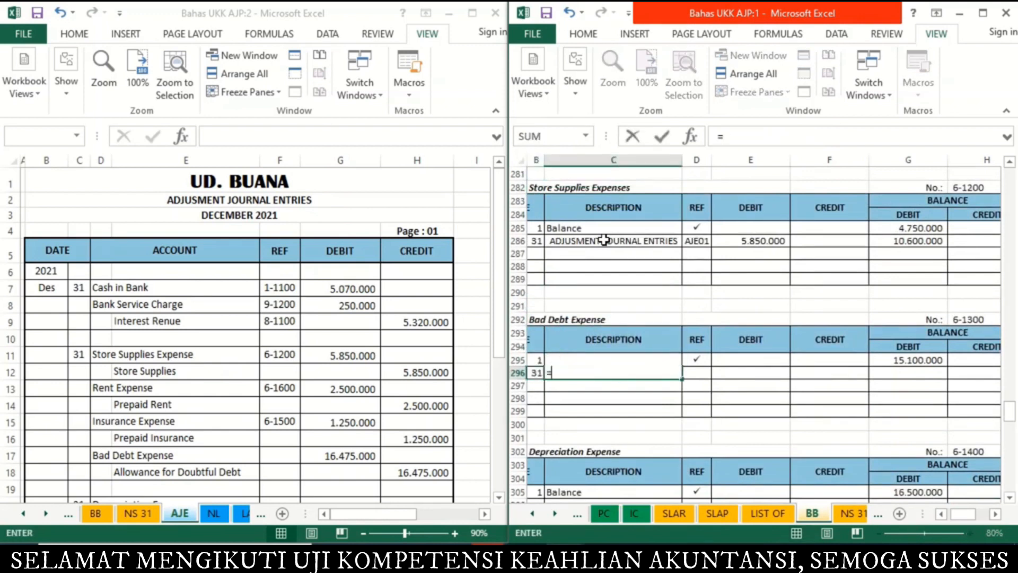
{"action": "left_click", "coordinate": [258, 200]}
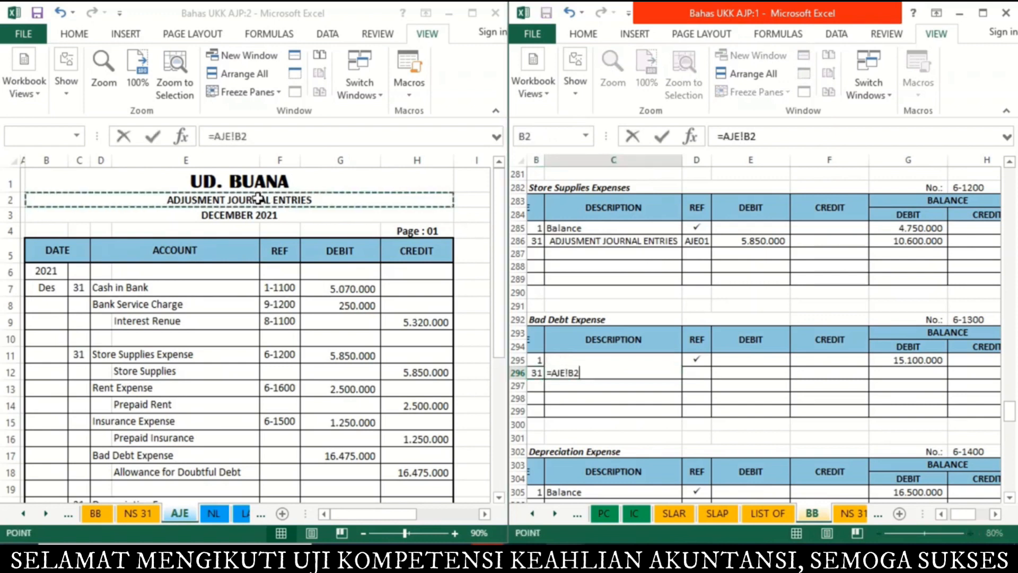
{"action": "key", "text": "Return"}
Link the debit of the Bad Debt Expense ledger's adjustment row to the journal's Bad Debt Expense debit with =AJE!G17
{"action": "key", "text": "Right"}
{"action": "key", "text": "Right"}
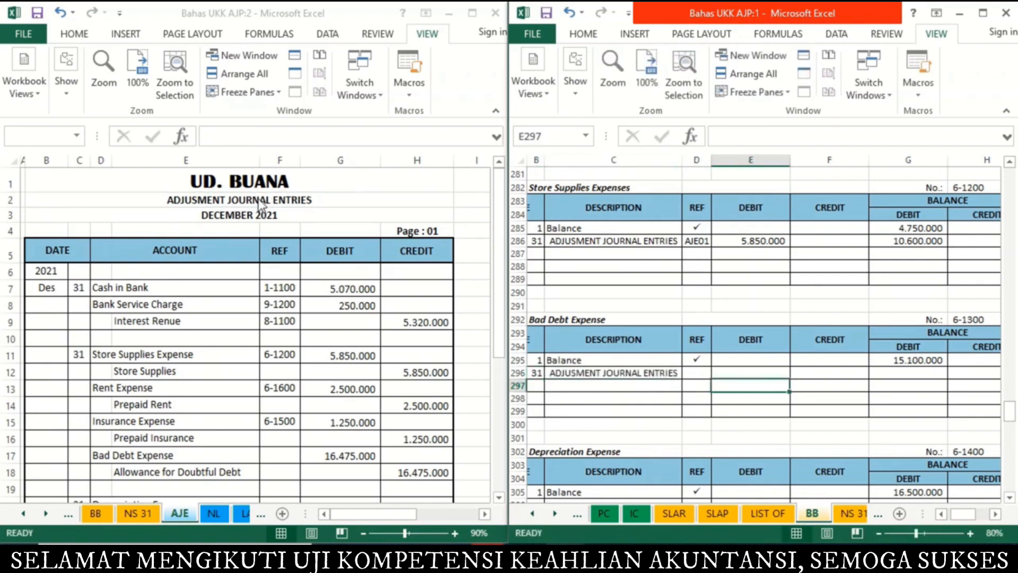
{"action": "key", "text": "Up"}
{"action": "type", "text": "="}
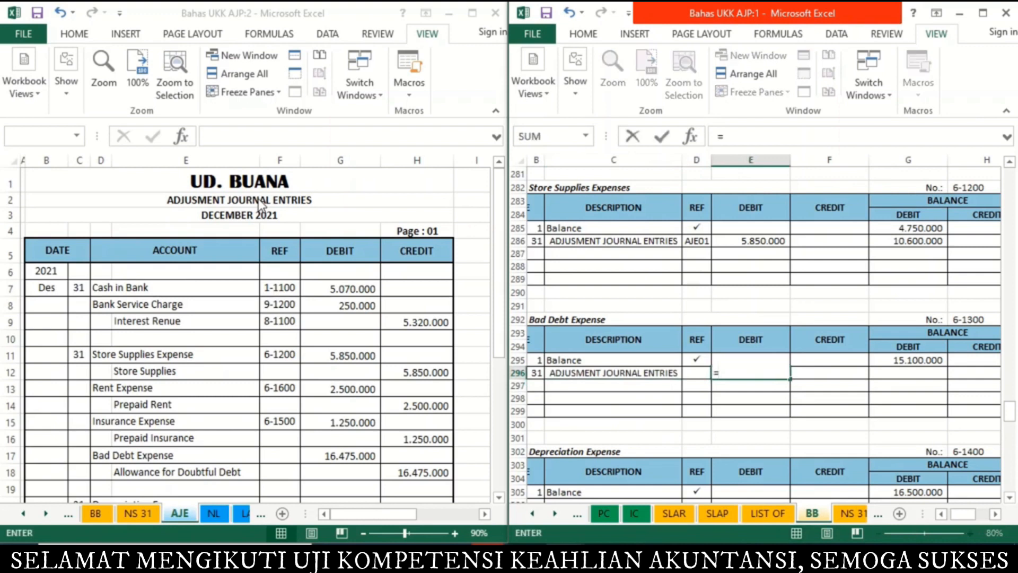
{"action": "left_click", "coordinate": [351, 455]}
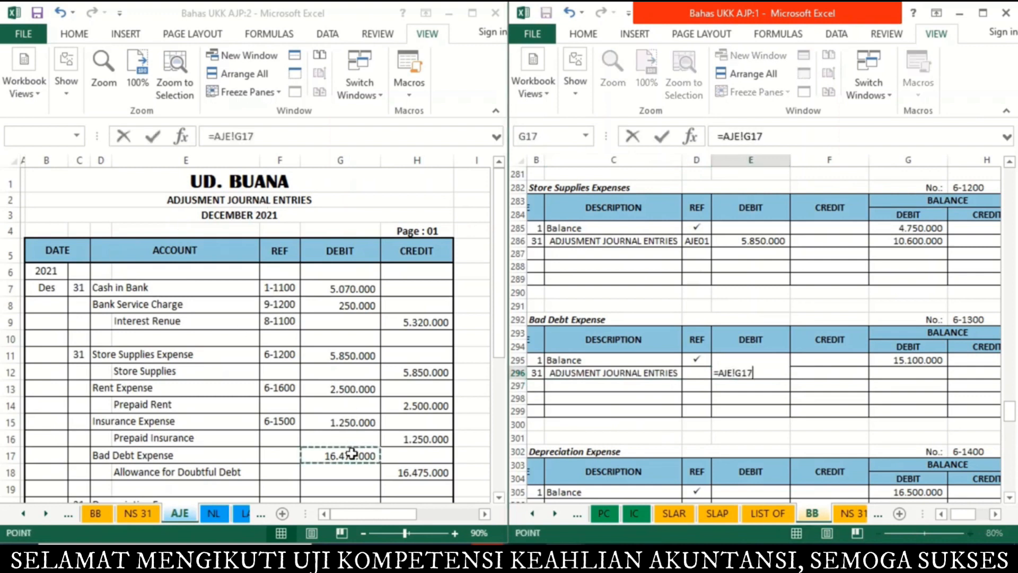
{"action": "key", "text": "Return"}
Calculate the new debit balance in the Bad Debt Expense ledger's adjustment row with =G295+E296
{"action": "key", "text": "Up"}
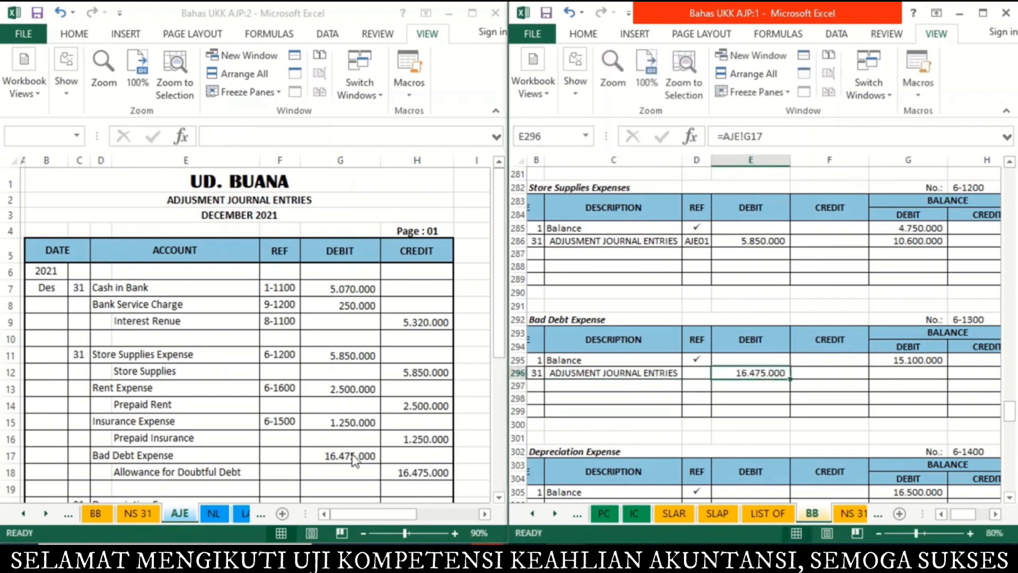
{"action": "key", "text": "Right"}
{"action": "key", "text": "Right"}
{"action": "type", "text": "="}
{"action": "key", "text": "Up"}
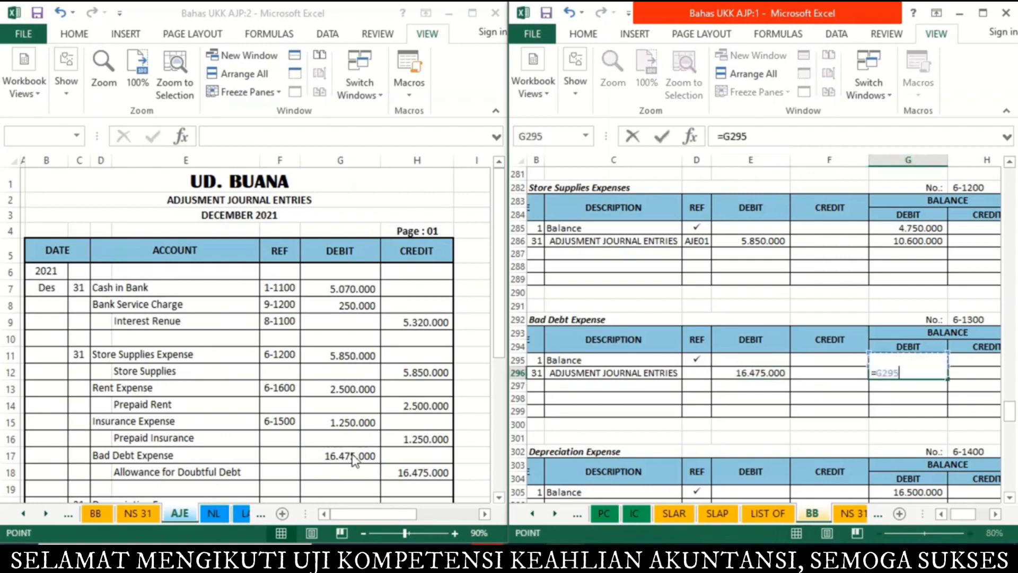
{"action": "type", "text": "+"}
{"action": "key", "text": "Left"}
{"action": "key", "text": "Left"}
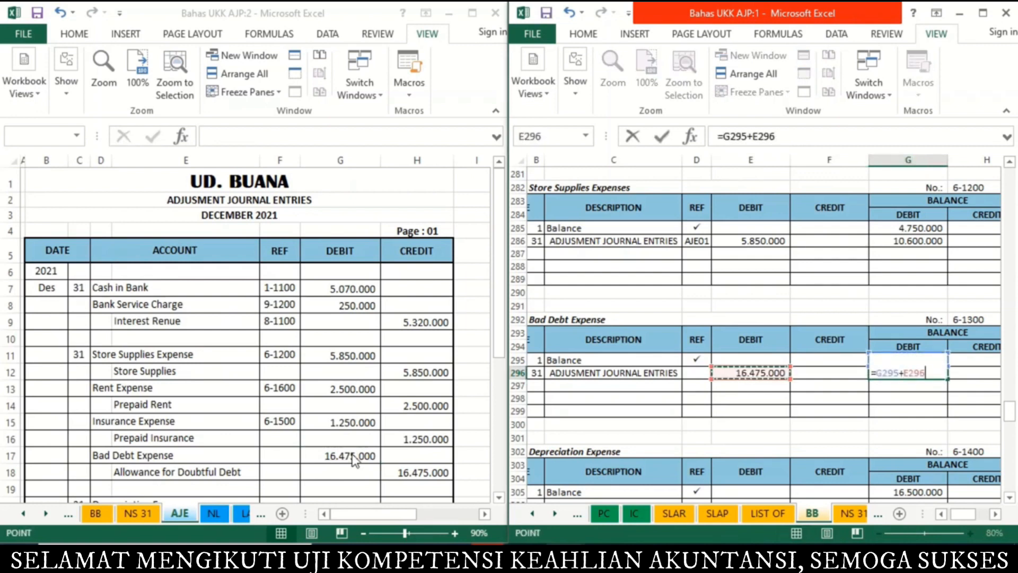
{"action": "key", "text": "Return"}
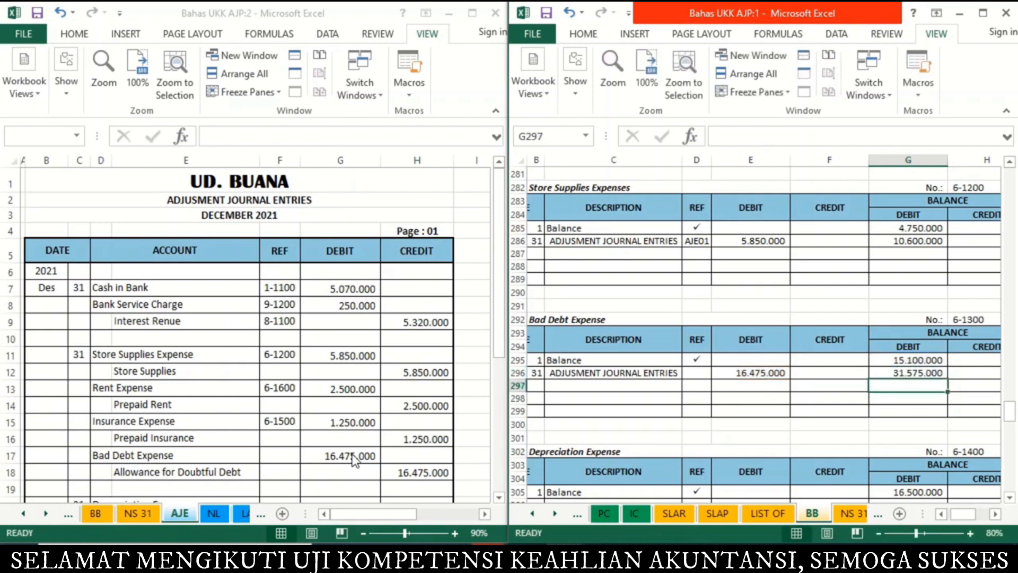
Enter the reference AJE01 in the adjustment row of the Bad Debt Expense ledger
{"action": "key", "text": "Up"}
{"action": "key", "text": "Left"}
{"action": "key", "text": "Left"}
{"action": "key", "text": "Left"}
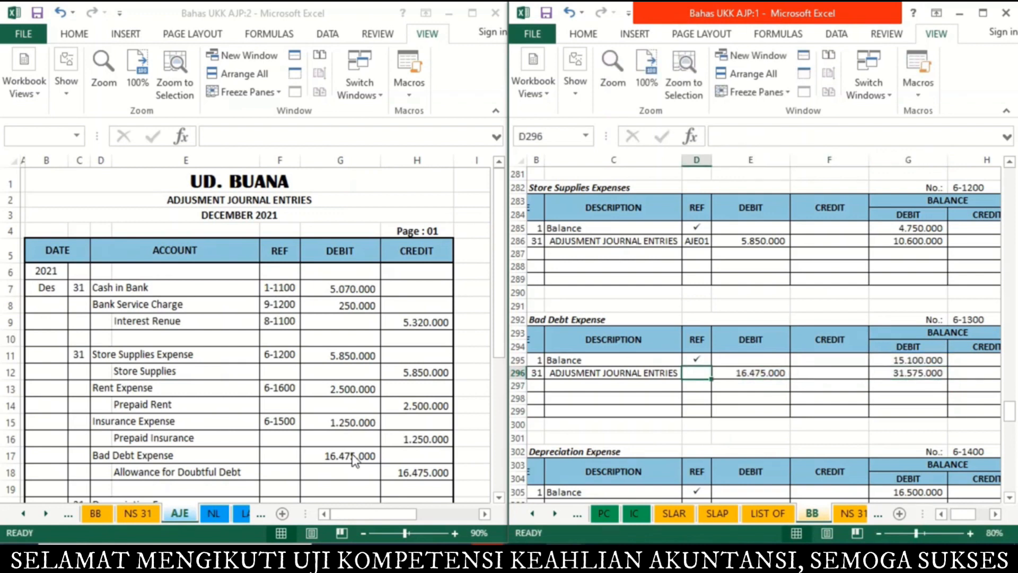
{"action": "type", "text": "AJE01"}
{"action": "key", "text": "Return"}
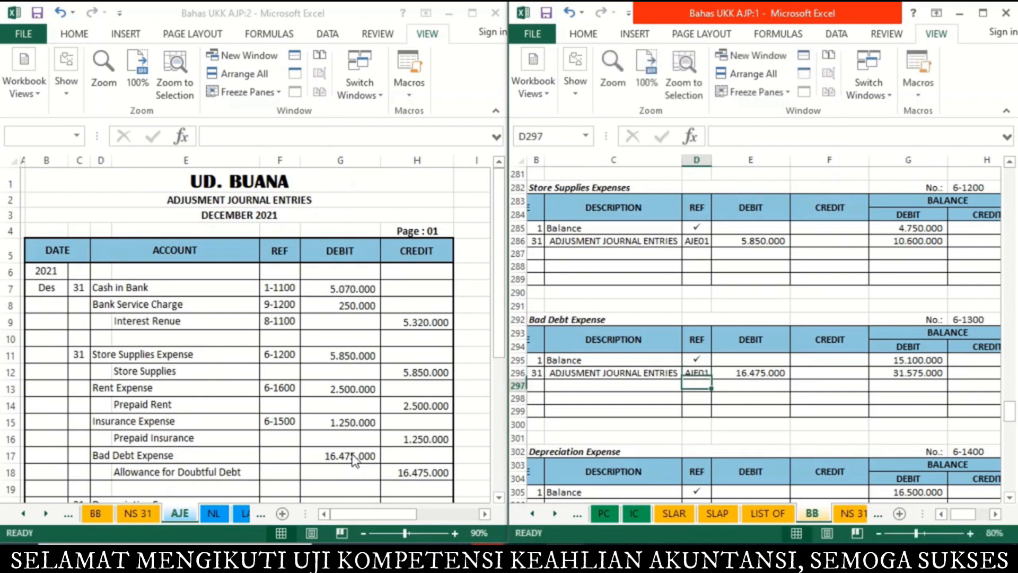
Link the REF cell of the Bad Debt Expense entry in the AJE journal to the Bad Debt Expense ledger's account code
{"action": "left_click", "coordinate": [281, 456]}
{"action": "type", "text": "="}
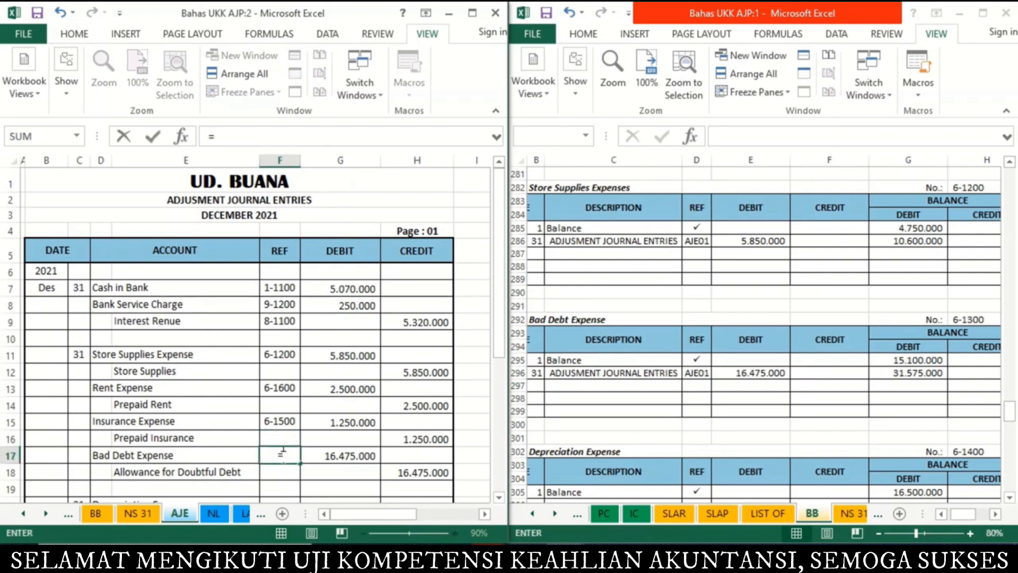
{"action": "left_click", "coordinate": [982, 316]}
{"action": "key", "text": "Return"}
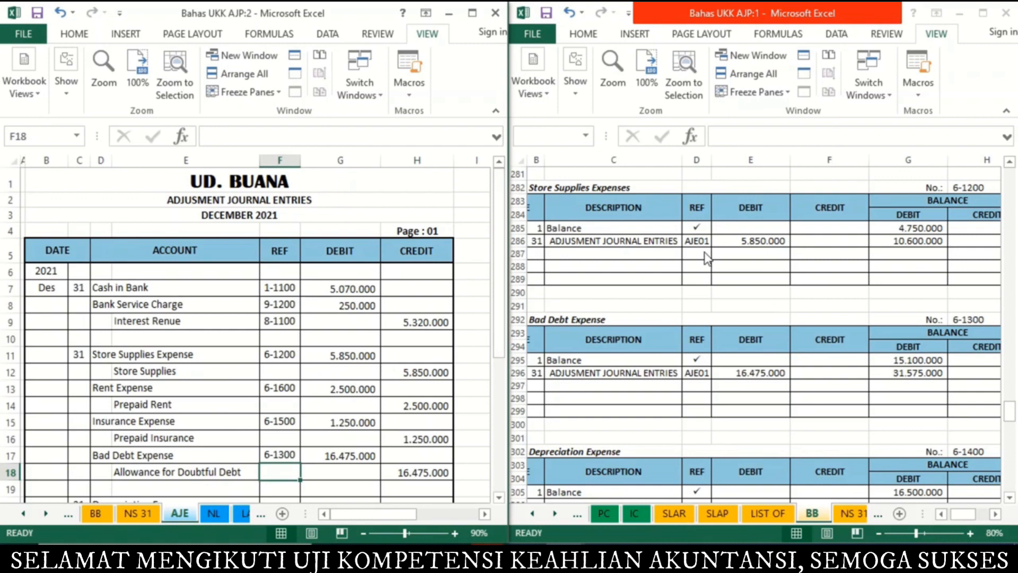
Add a row dated 31 to the Store Supplies ledger with its description linked to the journal title, =AJE!B2
{"action": "left_click", "coordinate": [1016, 323]}
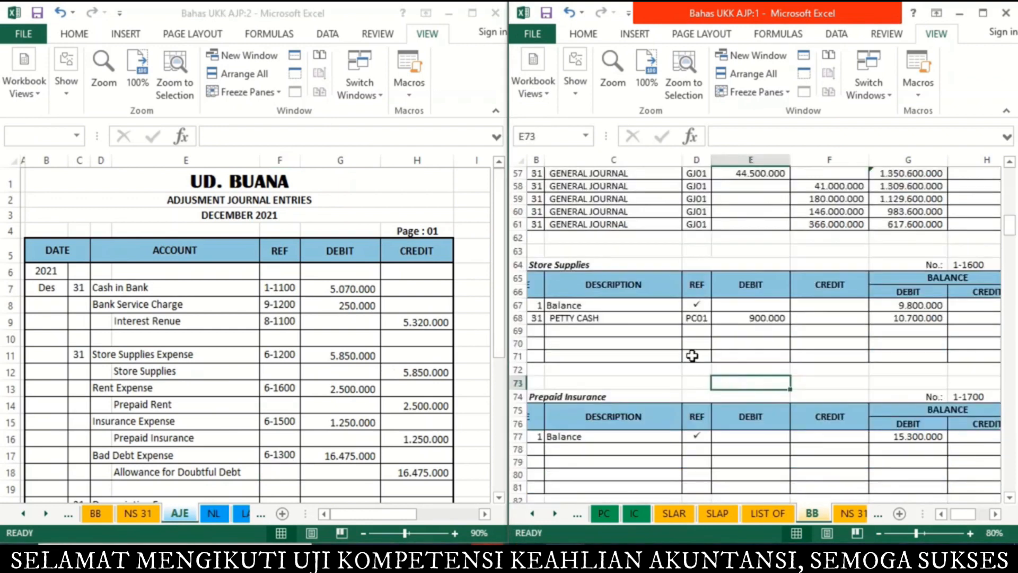
{"action": "left_click", "coordinate": [536, 331]}
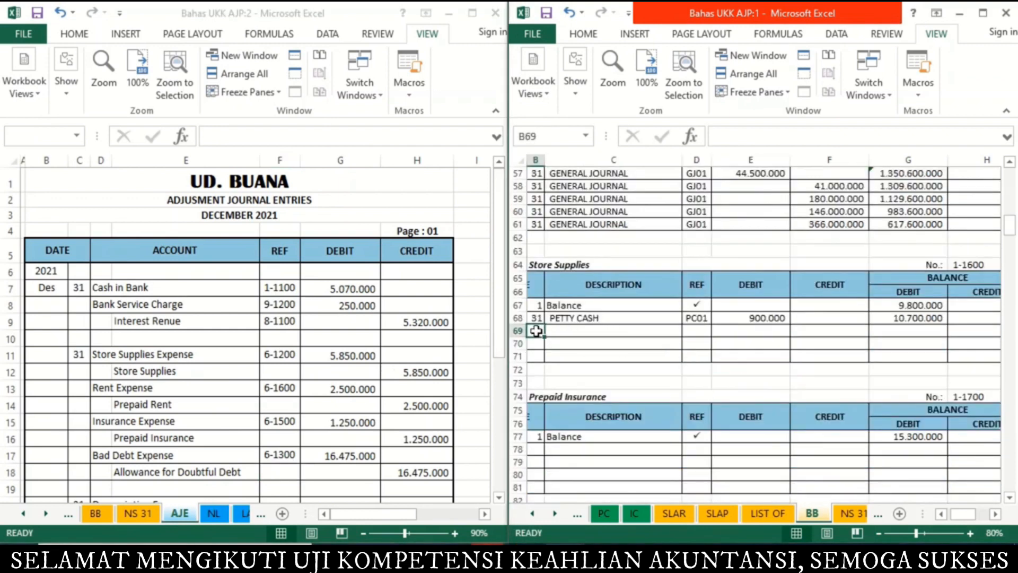
{"action": "key", "text": "Right"}
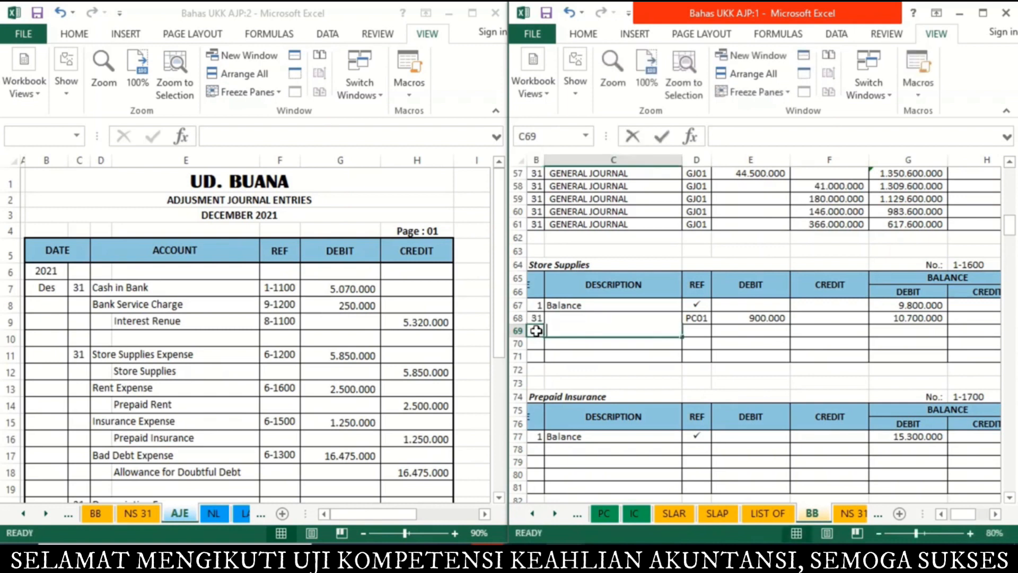
{"action": "type", "text": "="}
{"action": "left_click", "coordinate": [238, 201]}
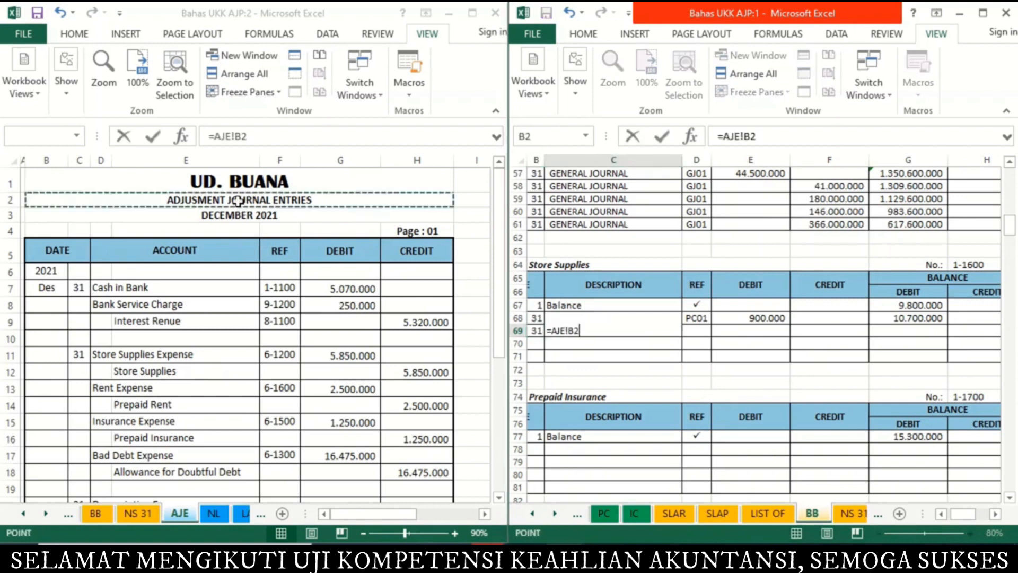
{"action": "key", "text": "Return"}
Link the credit of the Store Supplies ledger's adjustment row to the journal's Store Supplies credit with =AJE!H12
{"action": "key", "text": "Up"}
{"action": "key", "text": "Right"}
{"action": "key", "text": "Right"}
{"action": "key", "text": "Right"}
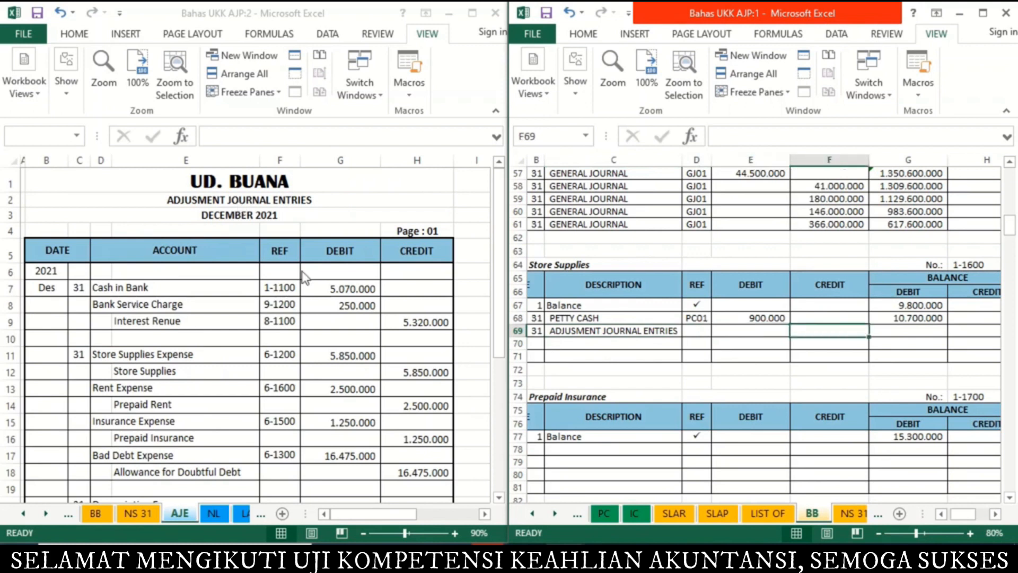
{"action": "type", "text": "="}
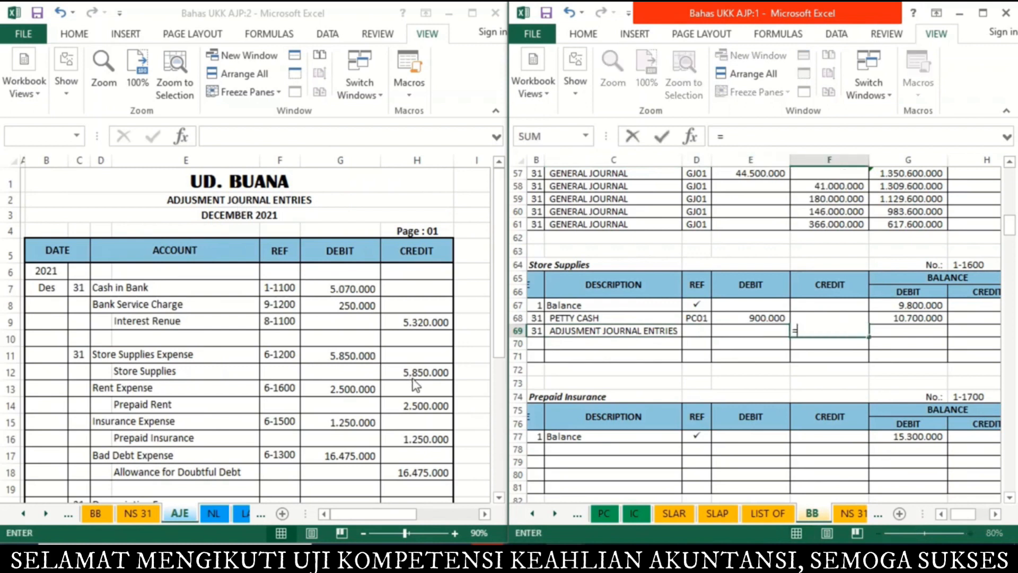
{"action": "left_click", "coordinate": [417, 375]}
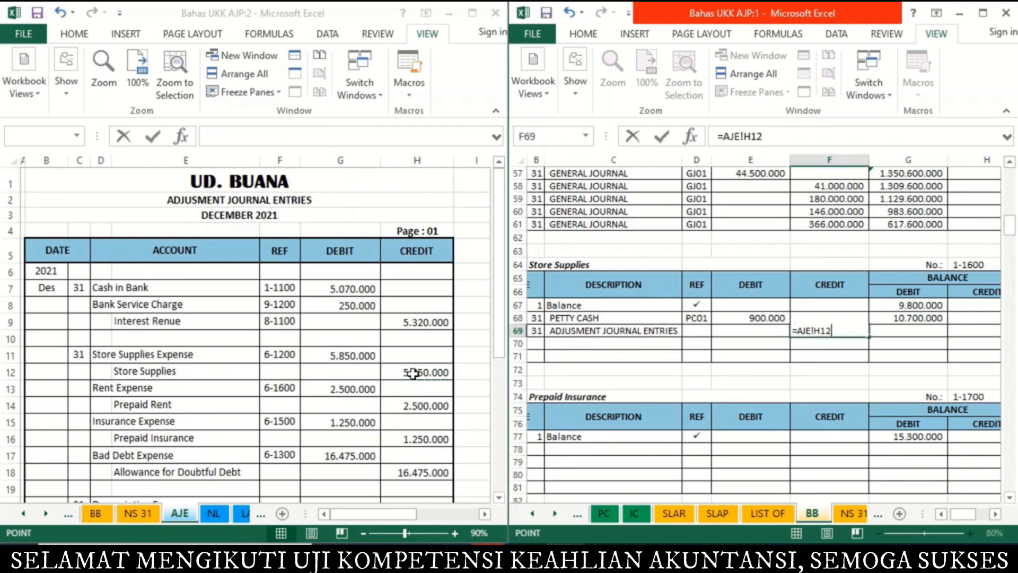
{"action": "key", "text": "Return"}
Calculate the new debit balance in the Store Supplies adjustment row by subtracting its credit from the previous balance in G68
{"action": "key", "text": "Up"}
{"action": "key", "text": "Right"}
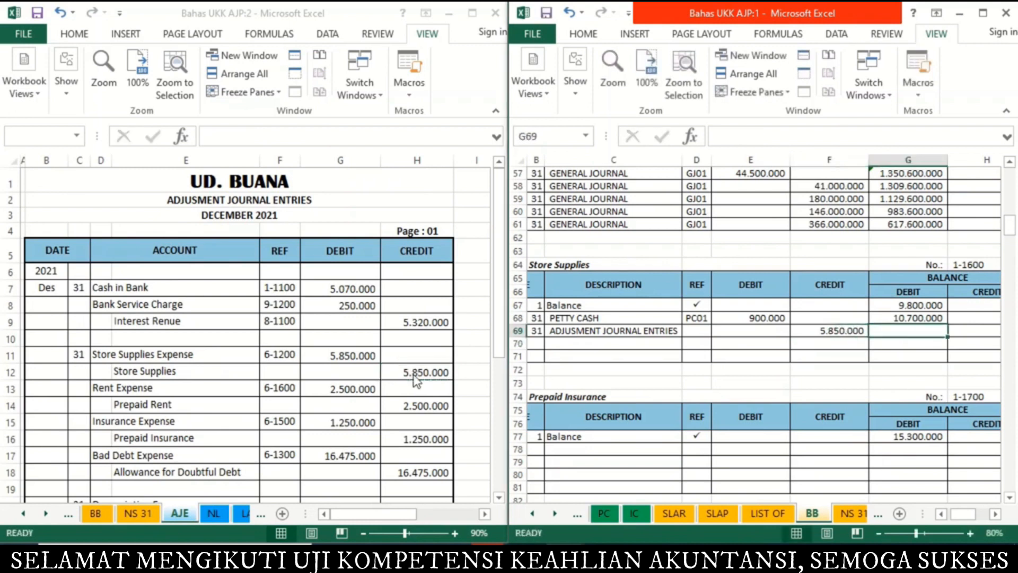
{"action": "type", "text": "="}
{"action": "key", "text": "Up"}
{"action": "type", "text": "-"}
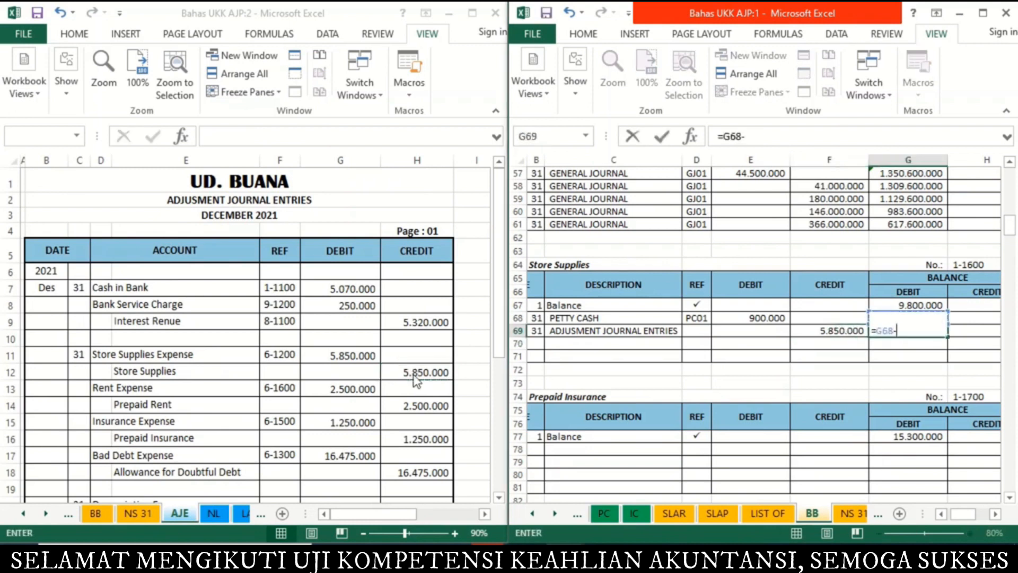
{"action": "key", "text": "Left"}
{"action": "key", "text": "Return"}
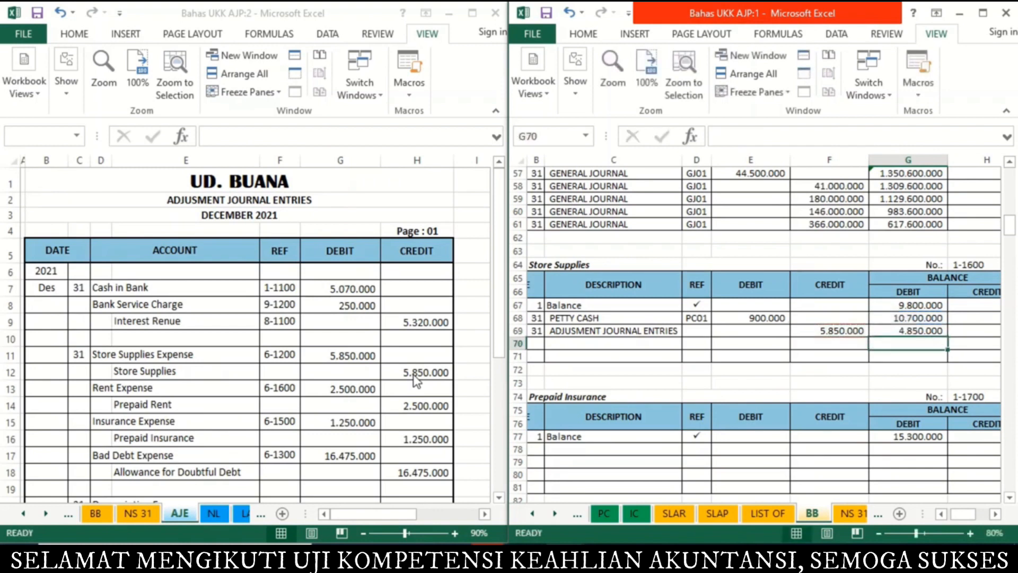
Enter the reference AJE01 in the adjustment row of the Store Supplies ledger
{"action": "key", "text": "Left"}
{"action": "key", "text": "Left"}
{"action": "key", "text": "Left"}
{"action": "key", "text": "Up"}
{"action": "type", "text": "AJE0"}
{"action": "key", "text": "Return"}
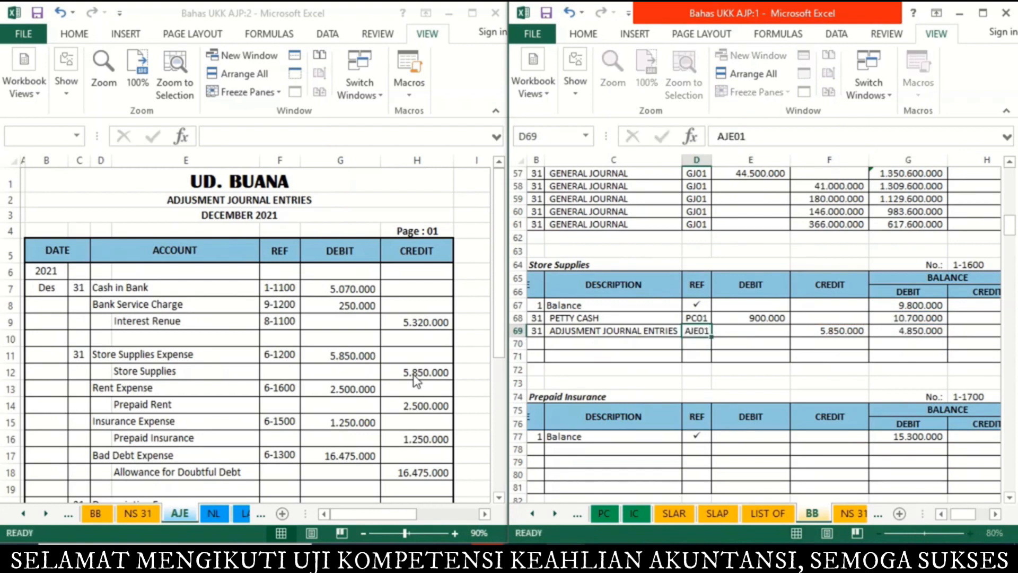
Link the journal's Store Supplies reference to that ledger's account number with ='BB '!H64
{"action": "left_click", "coordinate": [284, 375]}
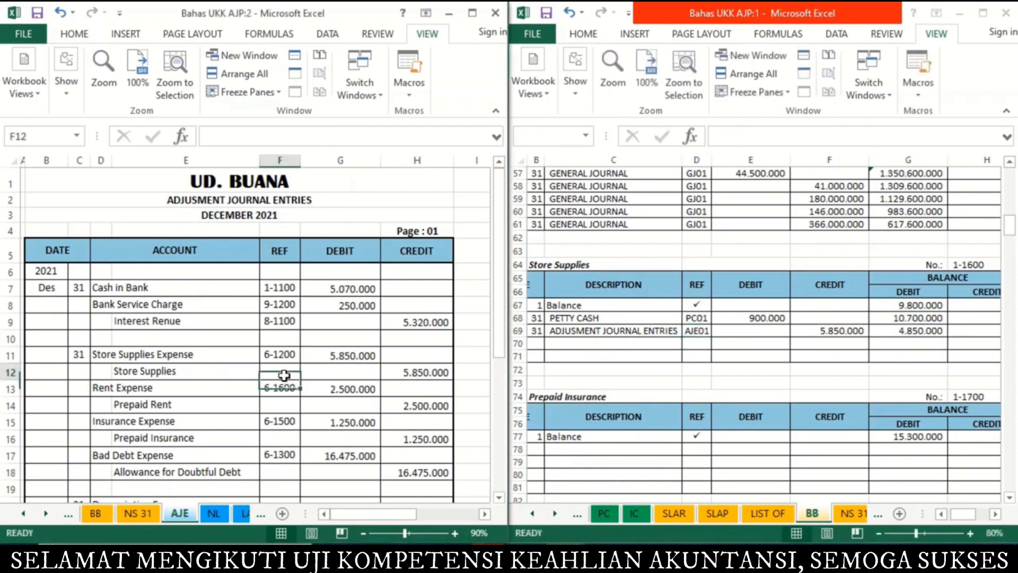
{"action": "type", "text": "="}
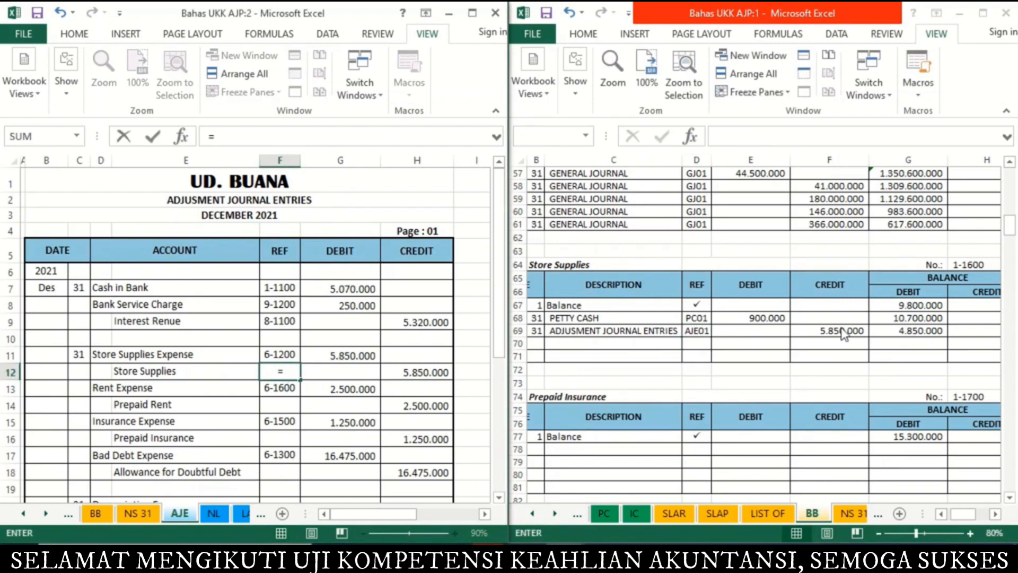
{"action": "left_click", "coordinate": [974, 264]}
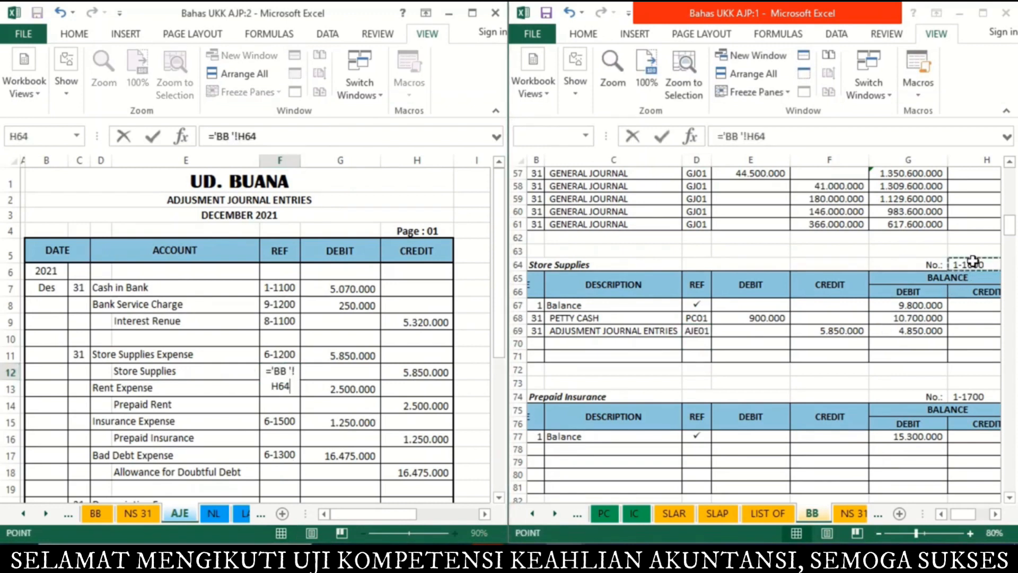
{"action": "key", "text": "Return"}
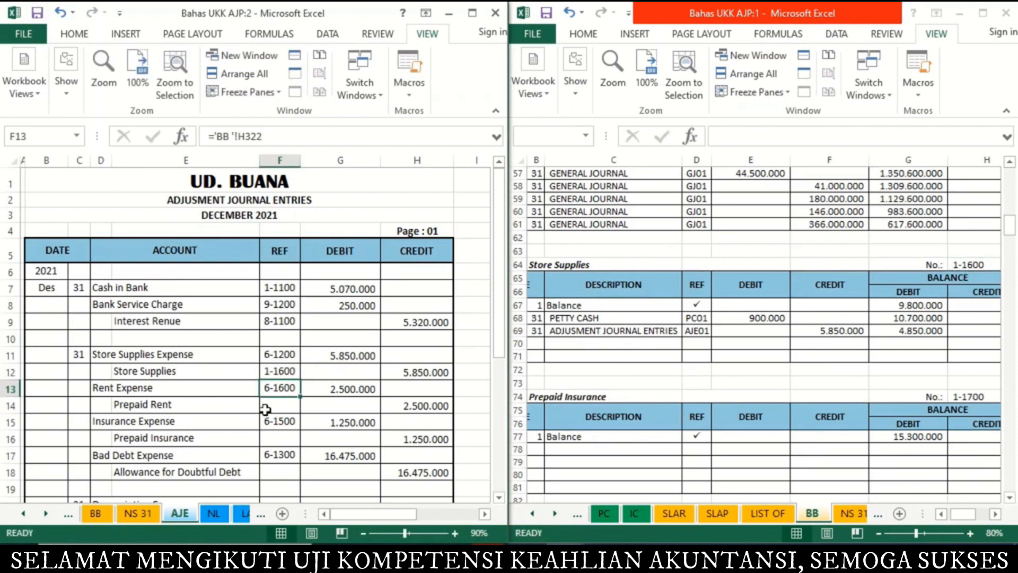
Add a row dated 31 below the opening balance of the Prepaid Rent ledger, with its description linked to the adjusting journal's title
{"action": "left_click", "coordinate": [601, 451]}
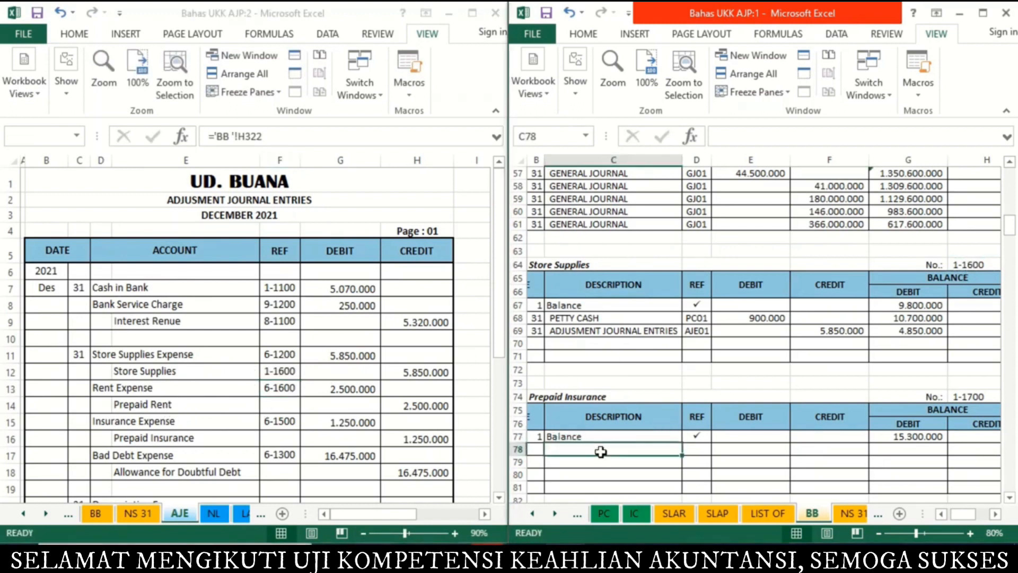
{"action": "key", "text": "Down"}
{"action": "key", "text": "Down"}
{"action": "key", "text": "Down"}
{"action": "key", "text": "Down"}
{"action": "key", "text": "Down"}
{"action": "key", "text": "Down"}
{"action": "key", "text": "Down"}
{"action": "key", "text": "Down"}
{"action": "key", "text": "Down"}
{"action": "key", "text": "Down"}
{"action": "key", "text": "Down"}
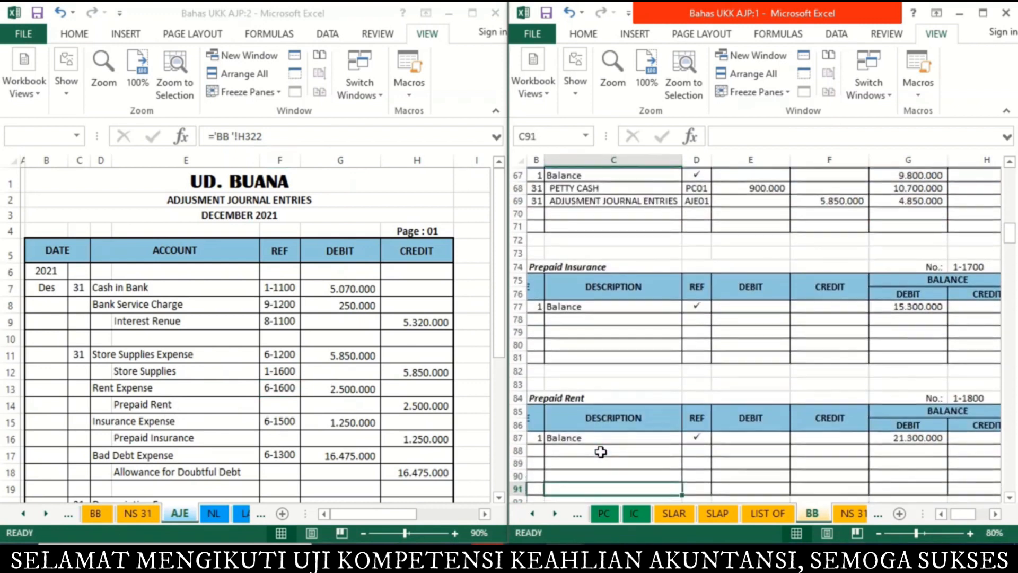
{"action": "key", "text": "Left"}
{"action": "key", "text": "Up"}
{"action": "type", "text": "31"}
{"action": "key", "text": "Tab"}
{"action": "type", "text": "="}
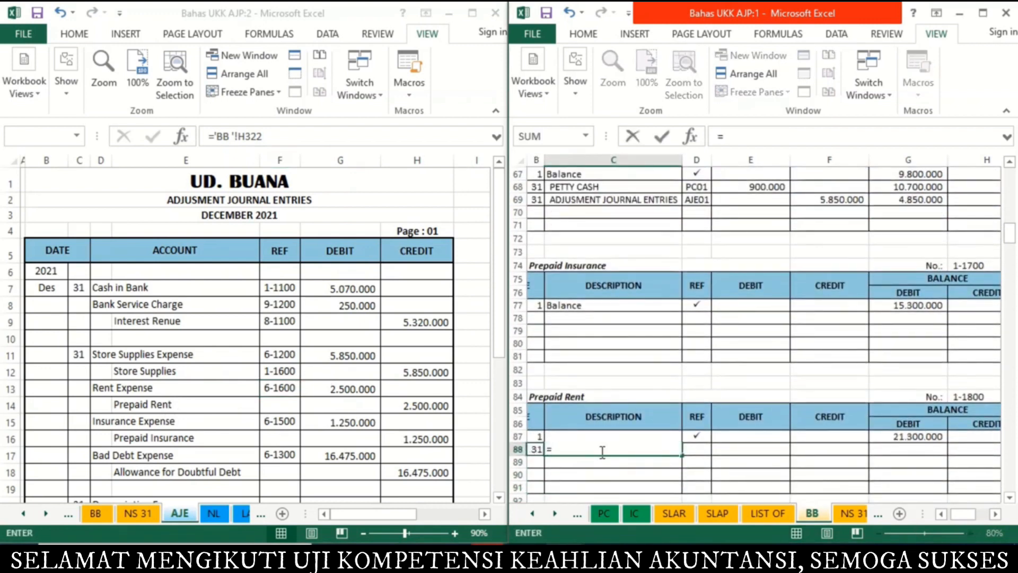
{"action": "left_click", "coordinate": [243, 201]}
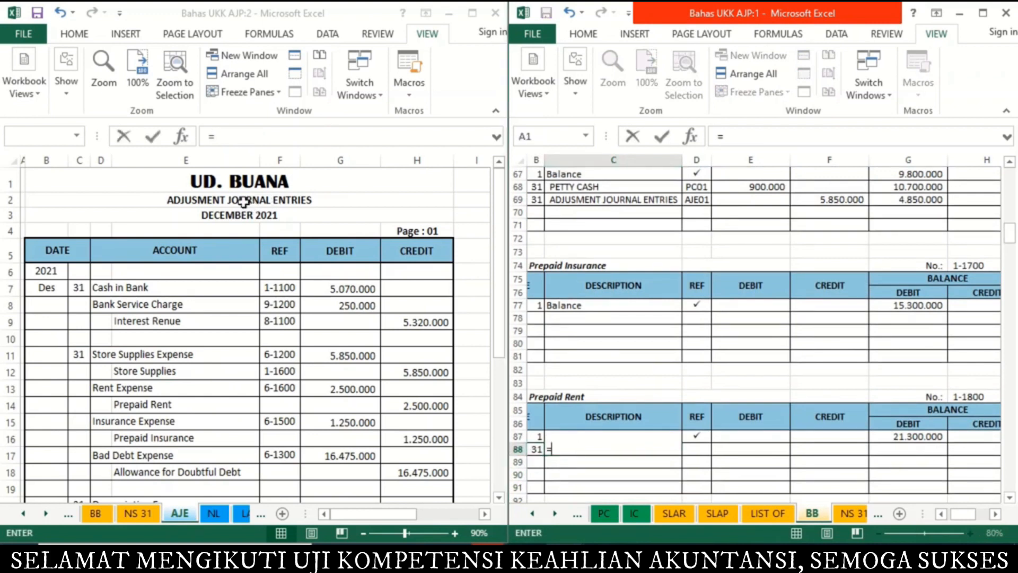
{"action": "left_click", "coordinate": [243, 202]}
{"action": "key", "text": "Return"}
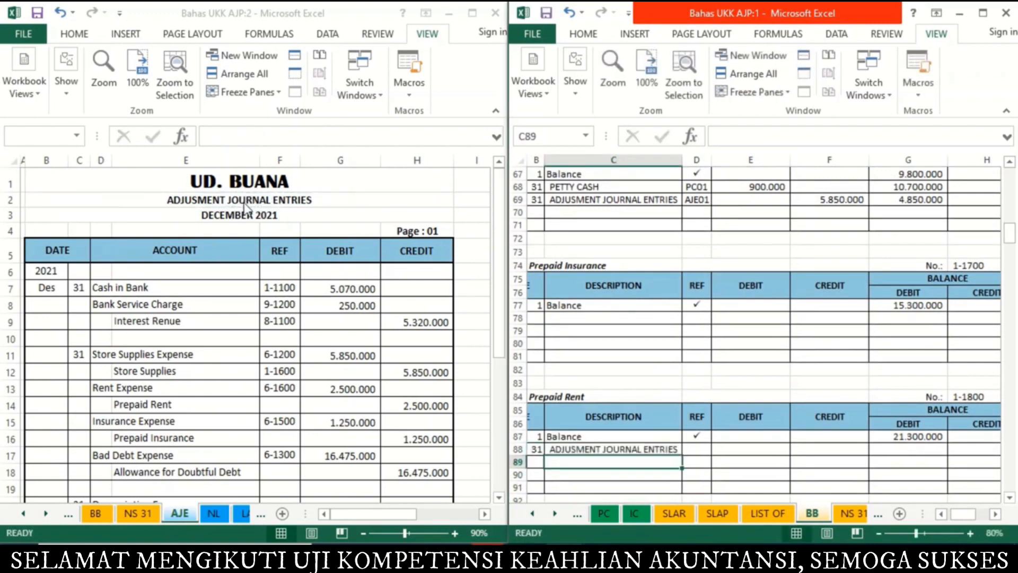
Link the credit of the Prepaid Rent ledger's adjustment row to the journal's Prepaid Rent credit with =AJE!H14
{"action": "key", "text": "Tab"}
{"action": "key", "text": "Tab"}
{"action": "key", "text": "Tab"}
{"action": "key", "text": "Up"}
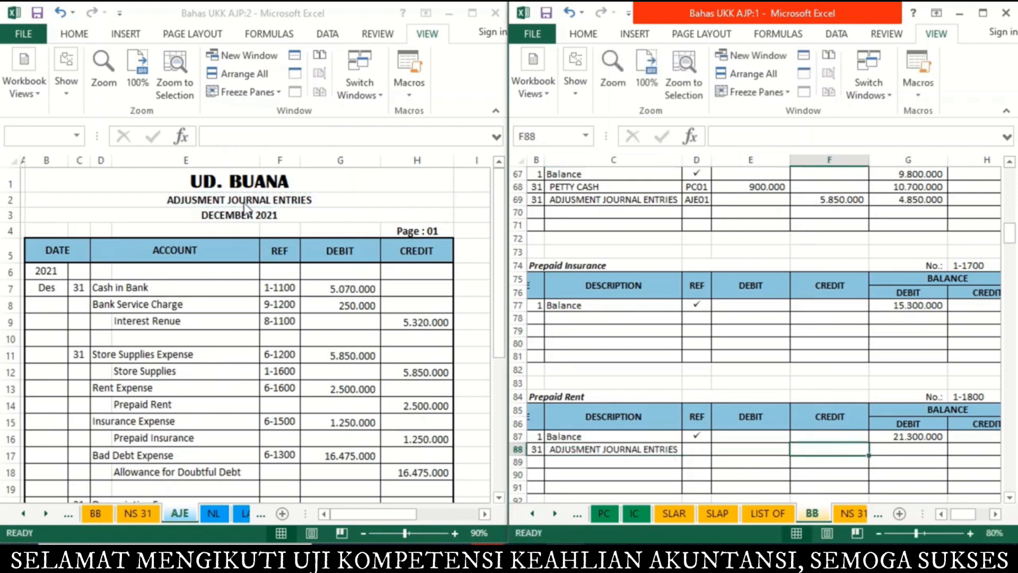
{"action": "type", "text": "="}
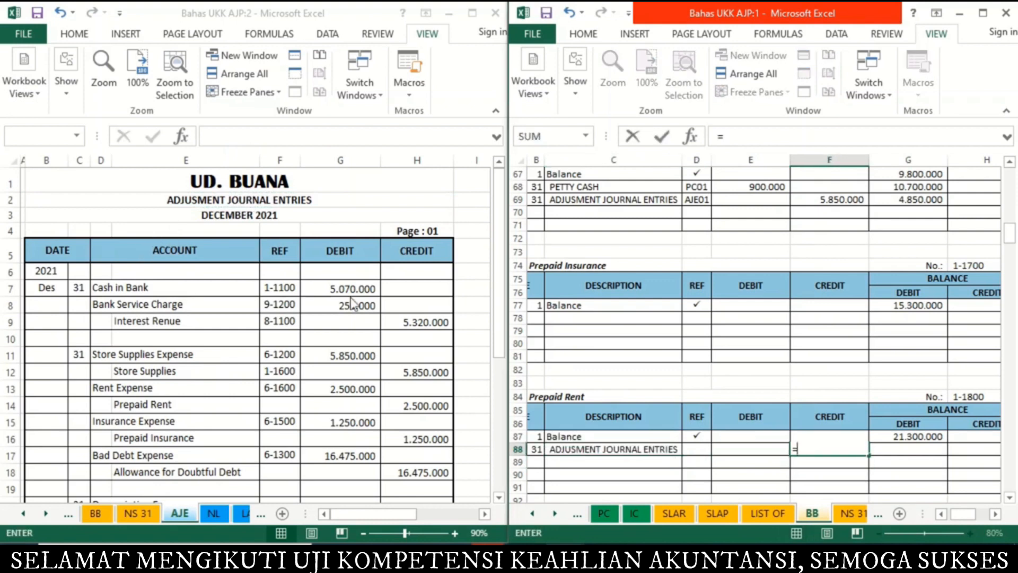
{"action": "left_click", "coordinate": [418, 405]}
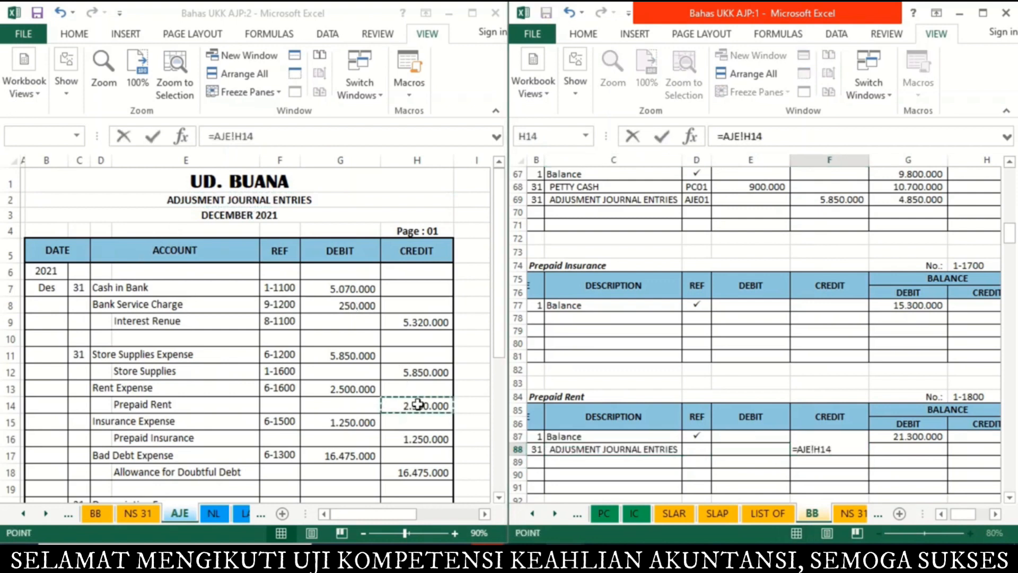
{"action": "key", "text": "Tab"}
Calculate the new debit balance in the Prepaid Rent adjustment row with =G87-F88
{"action": "type", "text": "="}
{"action": "key", "text": "BackSpace"}
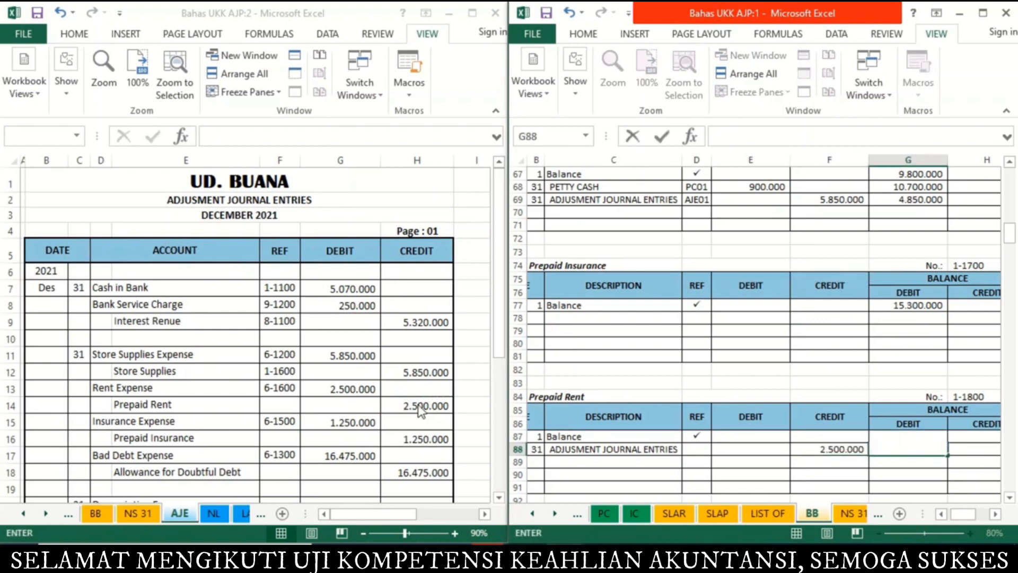
{"action": "type", "text": "="}
{"action": "key", "text": "Up"}
{"action": "type", "text": "-"}
{"action": "key", "text": "Left"}
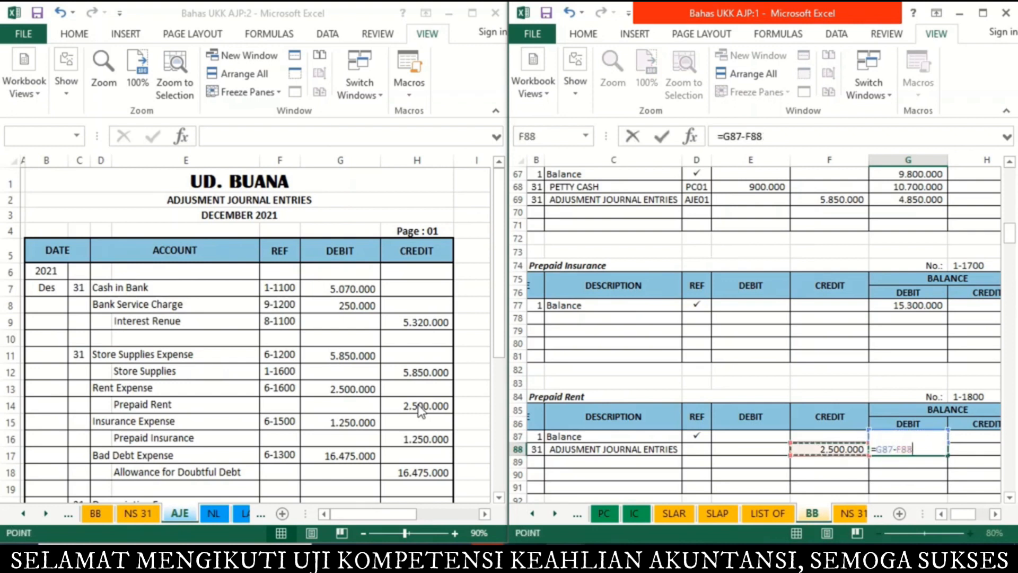
{"action": "key", "text": "Return"}
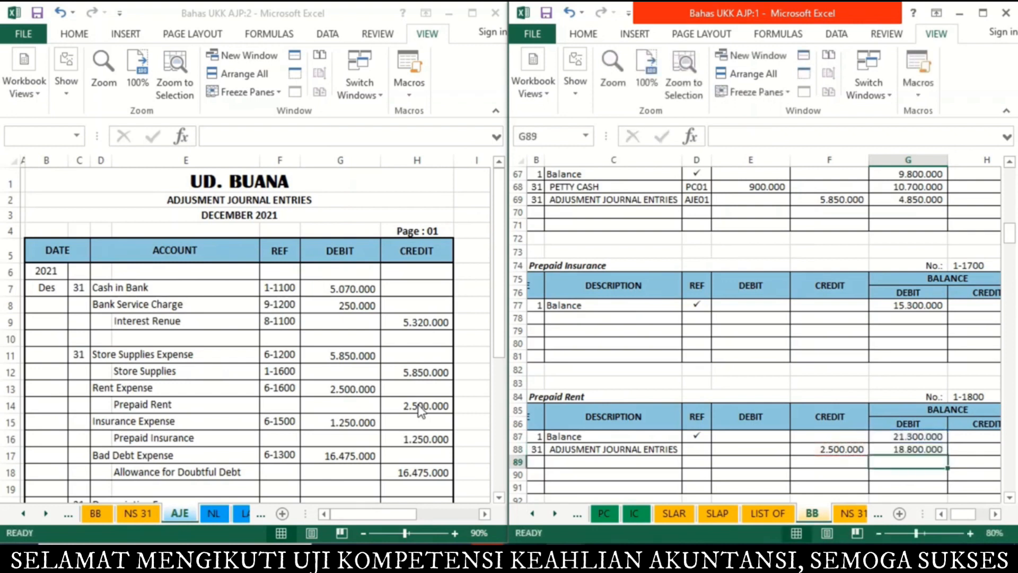
Enter the reference AJE01 in the adjustment row of the Prepaid Rent ledger
{"action": "key", "text": "Up"}
{"action": "key", "text": "Left"}
{"action": "key", "text": "Left"}
{"action": "key", "text": "Left"}
{"action": "key", "text": "Left"}
{"action": "key", "text": "Right"}
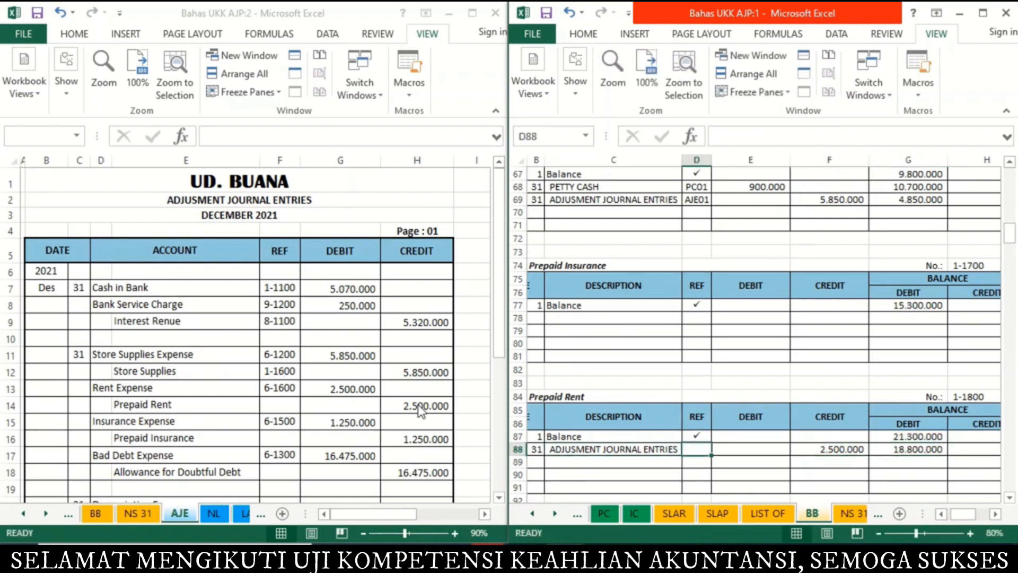
{"action": "type", "text": "AJE01"}
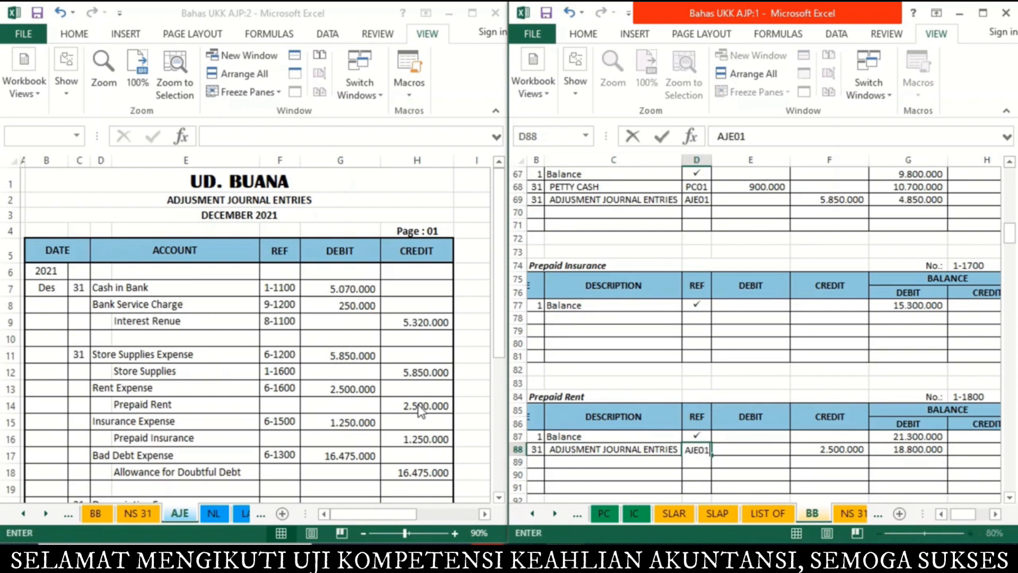
{"action": "key", "text": "Return"}
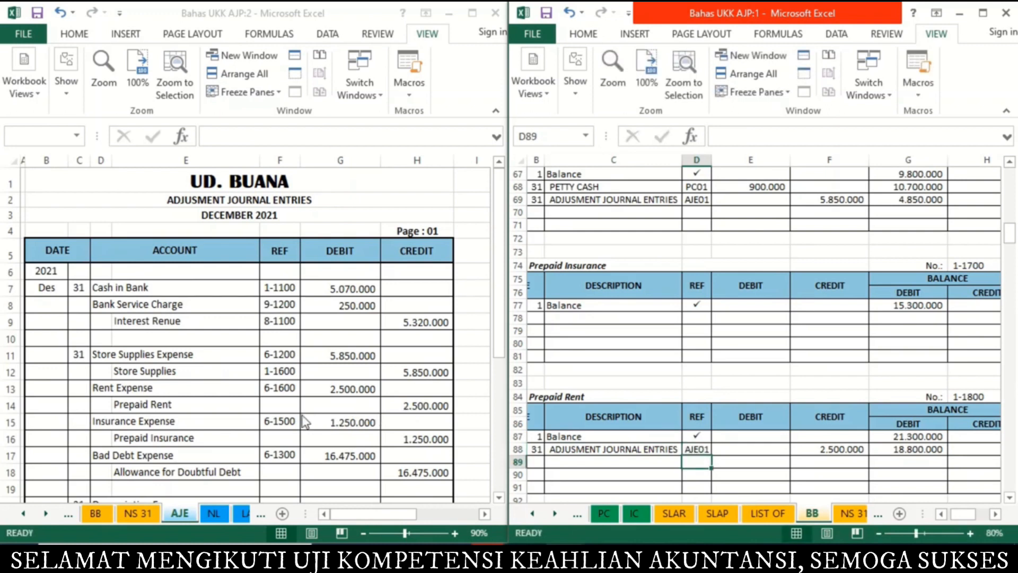
Link the journal's Prepaid Rent reference to that ledger's account number with ='BB '!H84
{"action": "left_click", "coordinate": [285, 412]}
{"action": "left_click", "coordinate": [285, 410]}
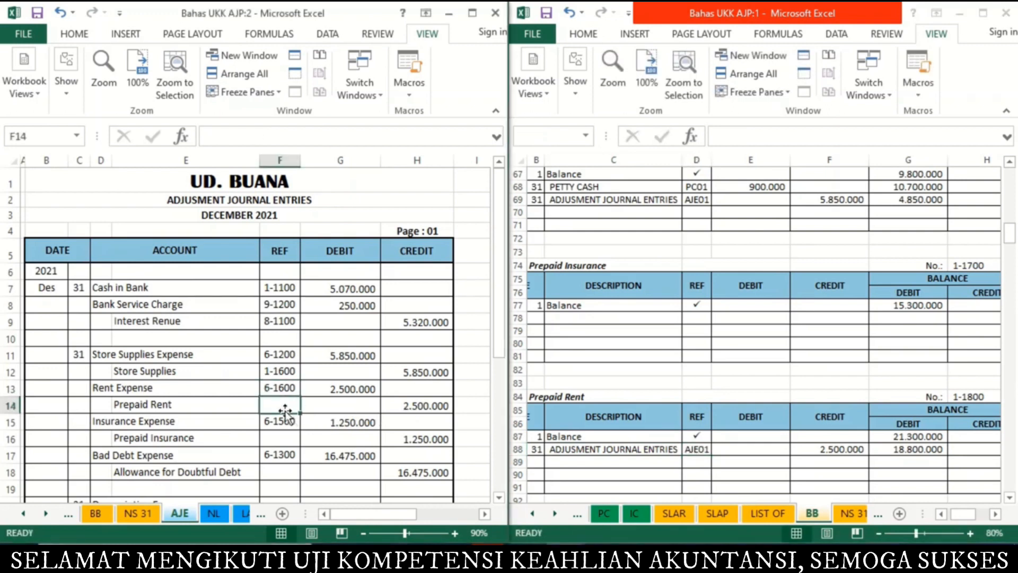
{"action": "type", "text": "="}
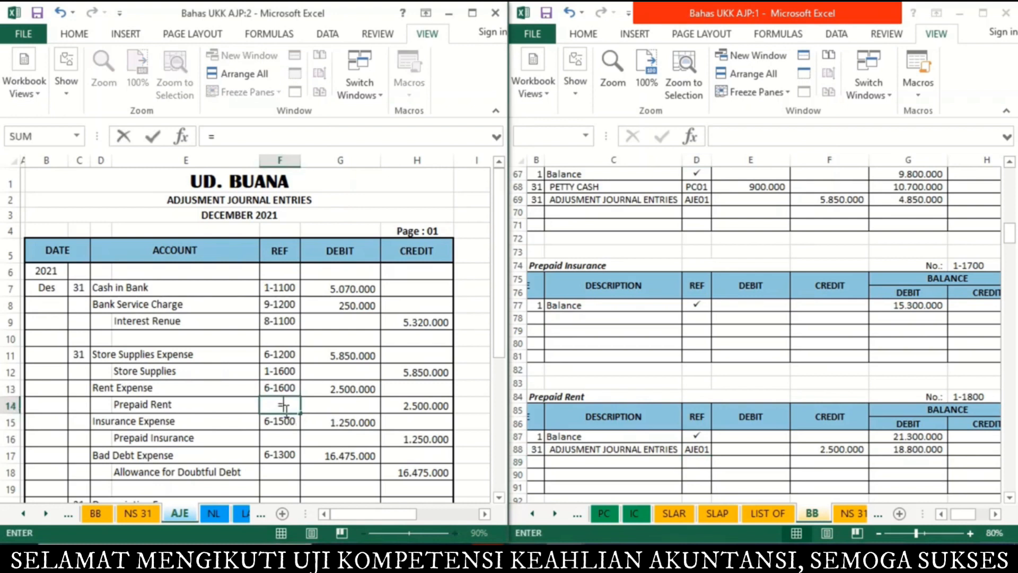
{"action": "left_click", "coordinate": [976, 397]}
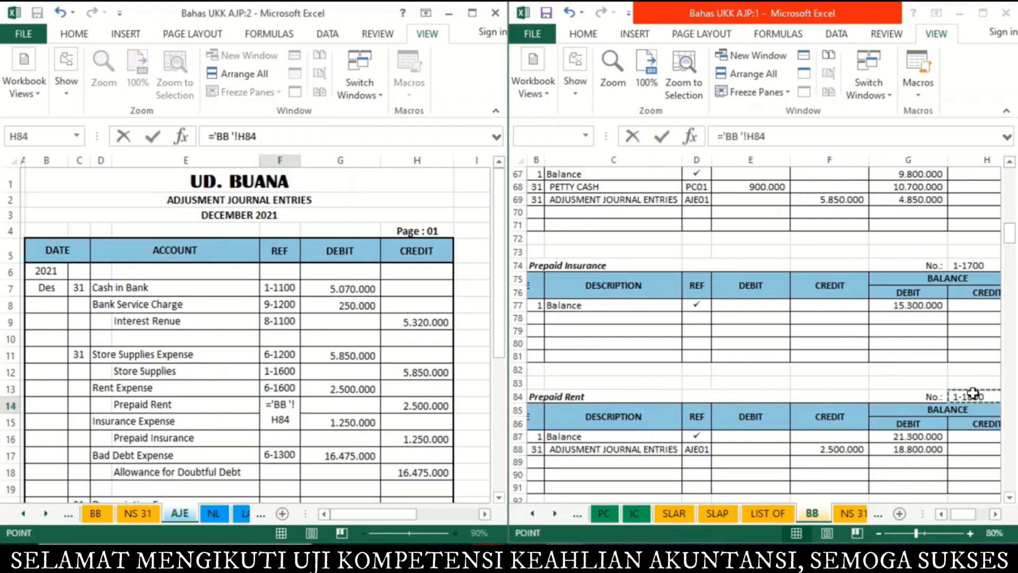
{"action": "key", "text": "Return"}
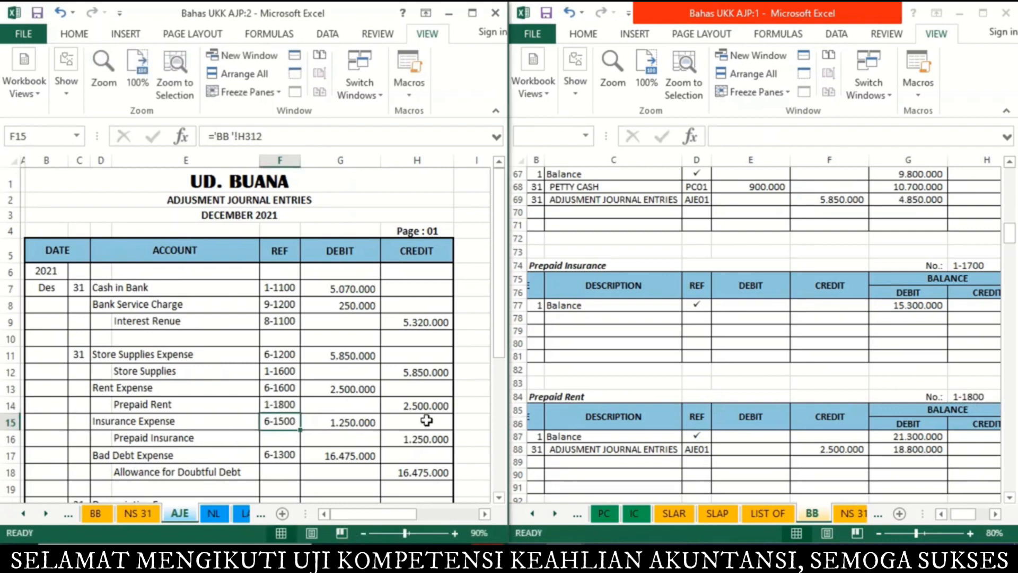
Add a row dated 31 to the Prepaid Insurance ledger with its description linked to the adjusting journal's title
{"action": "left_click", "coordinate": [536, 317]}
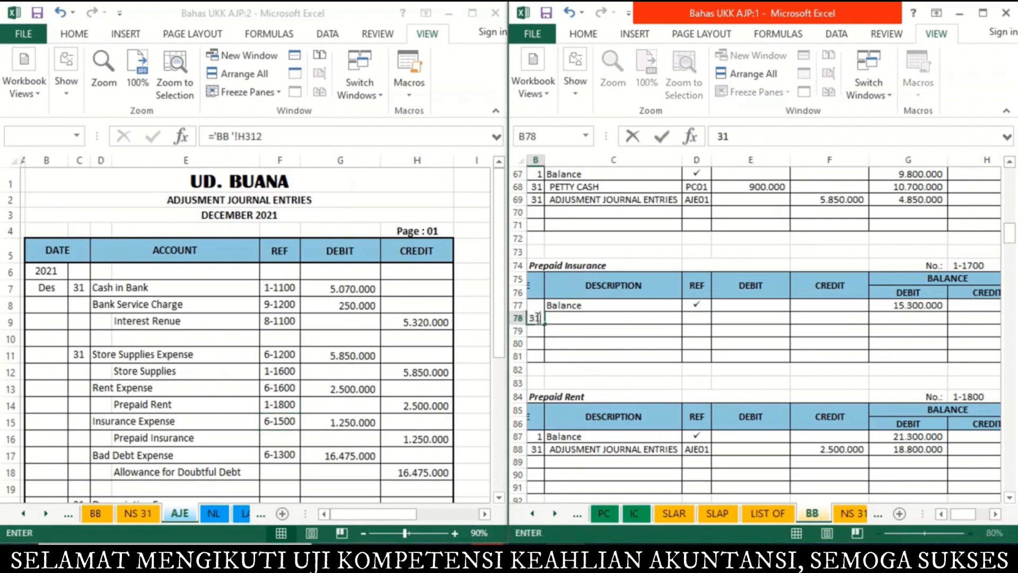
{"action": "key", "text": "Right"}
{"action": "type", "text": "="}
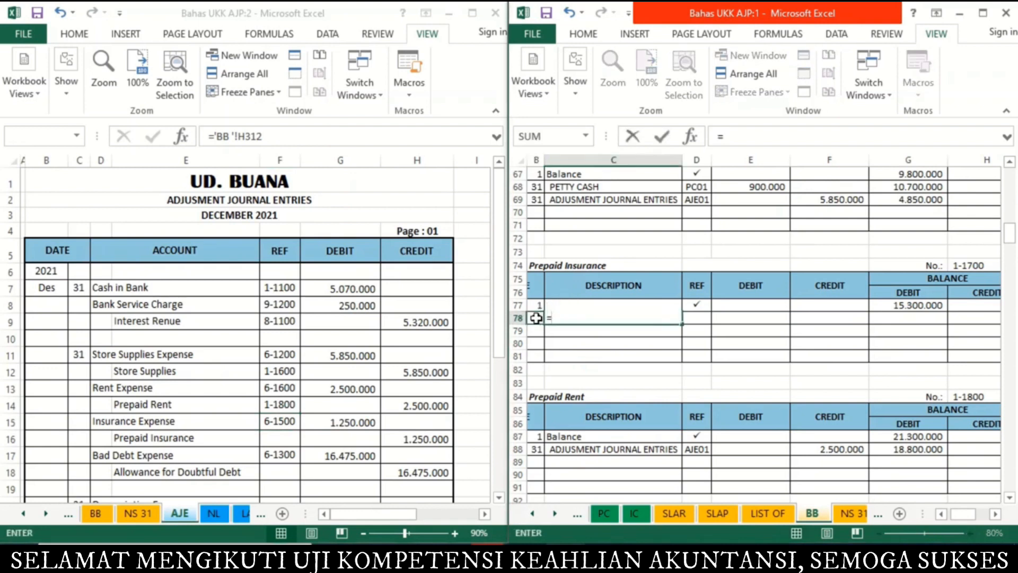
{"action": "left_click", "coordinate": [284, 199]}
{"action": "key", "text": "Return"}
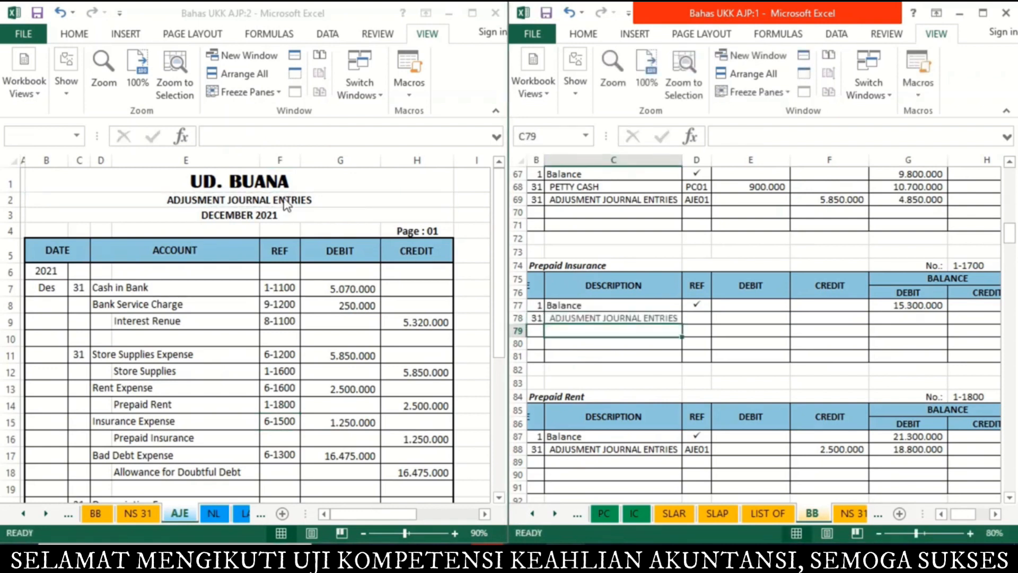
Link the credit of the Prepaid Insurance ledger's adjustment row to the journal's Prepaid Insurance credit with =AJE!H16
{"action": "key", "text": "Right"}
{"action": "key", "text": "Right"}
{"action": "key", "text": "Right"}
{"action": "key", "text": "Up"}
{"action": "type", "text": "="}
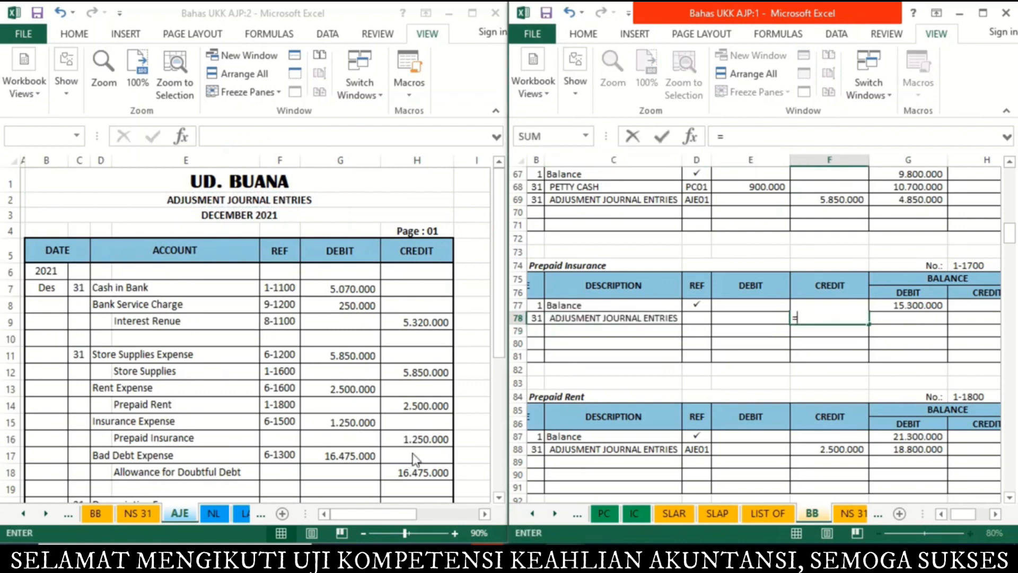
{"action": "left_click", "coordinate": [433, 440]}
{"action": "key", "text": "Return"}
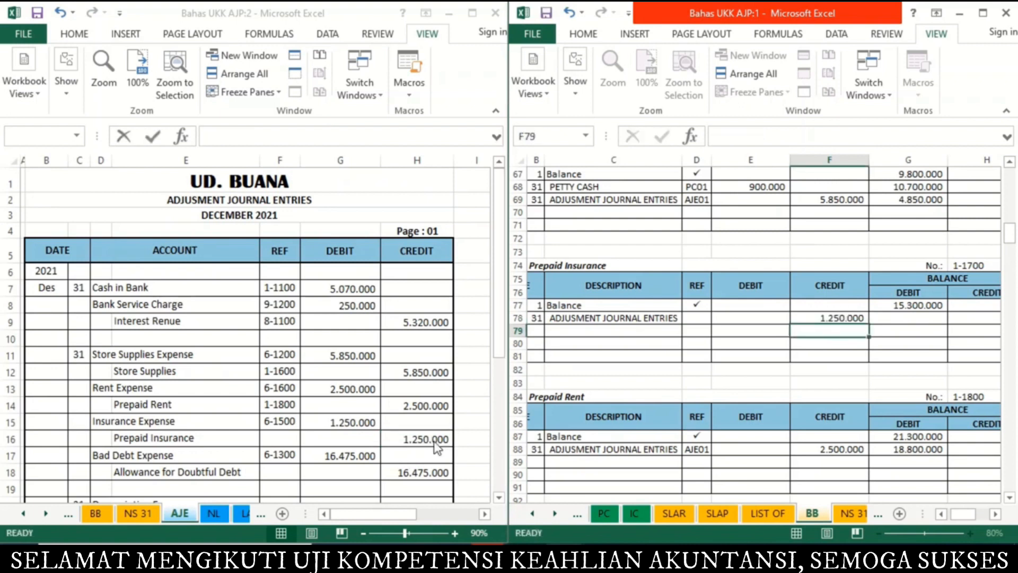
Calculate the new debit balance in the Prepaid Insurance adjustment row by subtracting the credit in F78 from the previous balance in G77
{"action": "key", "text": "Up"}
{"action": "key", "text": "Right"}
{"action": "type", "text": "="}
{"action": "key", "text": "Up"}
{"action": "type", "text": "-"}
{"action": "key", "text": "Left"}
{"action": "key", "text": "Return"}
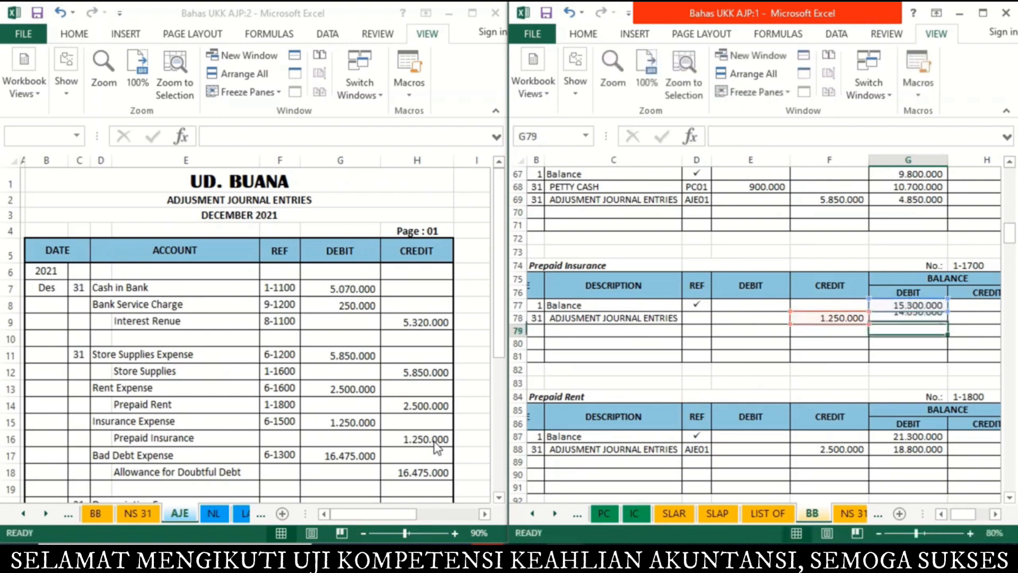
Enter the reference AJE01 in the adjustment row of the Prepaid Insurance ledger
{"action": "key", "text": "Up"}
{"action": "key", "text": "Left"}
{"action": "key", "text": "Left"}
{"action": "key", "text": "Left"}
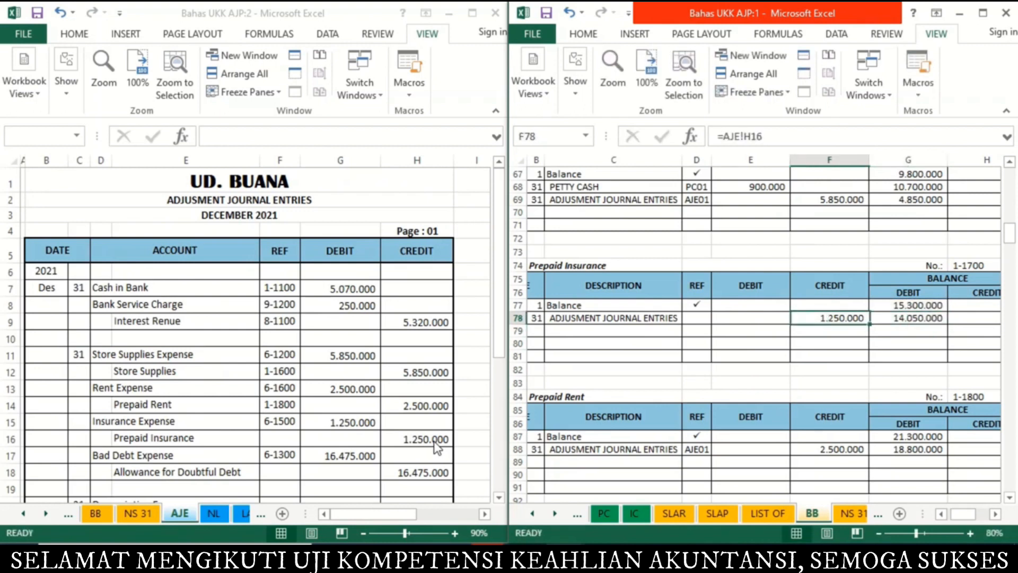
{"action": "type", "text": "AJE01"}
{"action": "key", "text": "Return"}
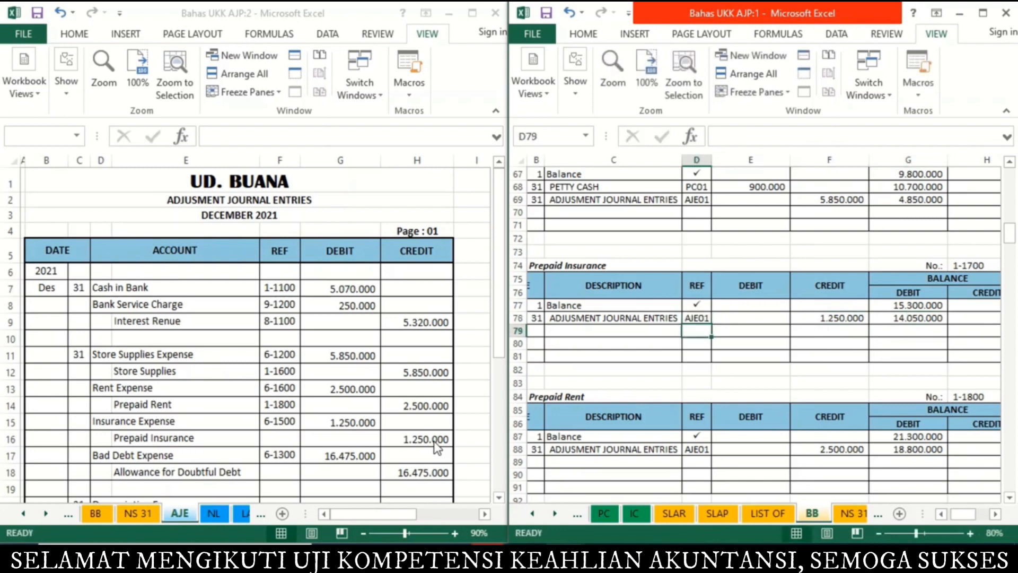
Link the journal's Prepaid Insurance reference in F16 to that ledger's account number in cell H74 of the BB sheet
{"action": "left_click", "coordinate": [287, 438]}
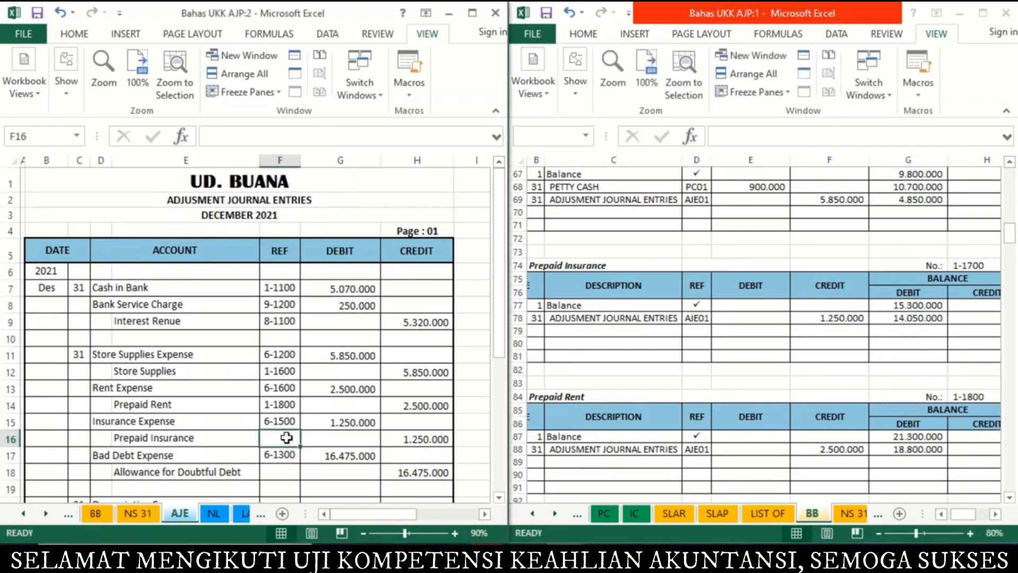
{"action": "type", "text": "="}
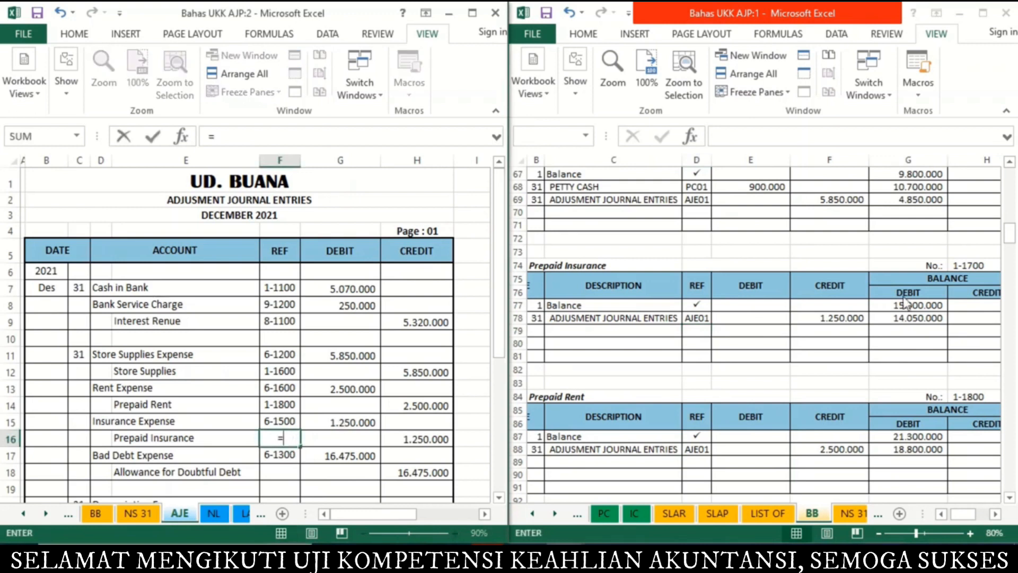
{"action": "left_click", "coordinate": [982, 265]}
{"action": "key", "text": "Return"}
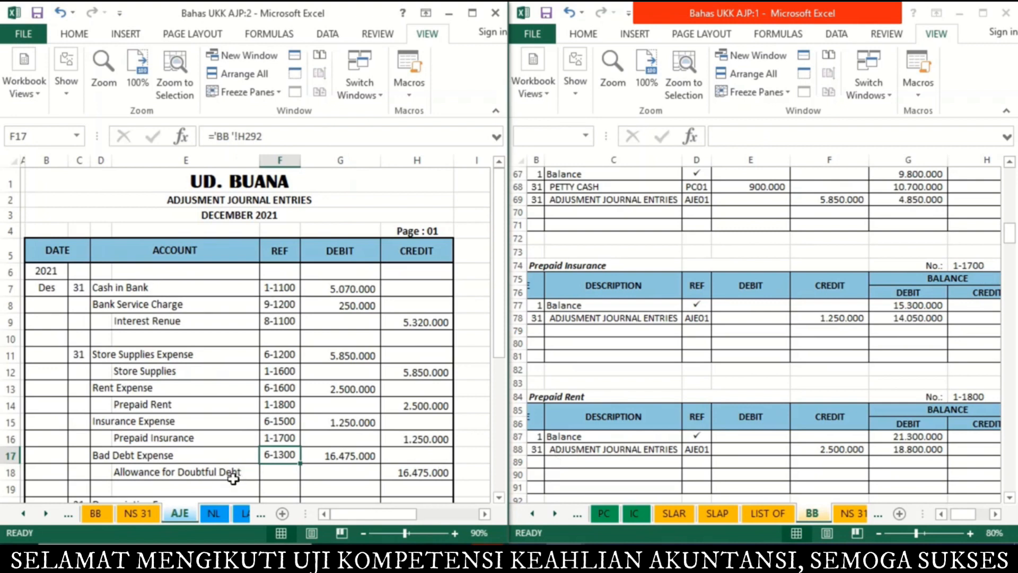
Start an adjustment row in the Allowance for Doubtful Debt ledger with day 31 and a description linked to the journal's ADJUSMENT JOURNAL ENTRIES title
{"action": "left_click", "coordinate": [651, 246]}
{"action": "key", "text": "Up"}
{"action": "key", "text": "Up"}
{"action": "key", "text": "Up"}
{"action": "key", "text": "Up"}
{"action": "key", "text": "Up"}
{"action": "key", "text": "Up"}
{"action": "key", "text": "Up"}
{"action": "key", "text": "Up"}
{"action": "key", "text": "Up"}
{"action": "key", "text": "Up"}
{"action": "key", "text": "Up"}
{"action": "key", "text": "Up"}
{"action": "key", "text": "Up"}
{"action": "key", "text": "Up"}
{"action": "key", "text": "Up"}
{"action": "key", "text": "Up"}
{"action": "key", "text": "Up"}
{"action": "key", "text": "Up"}
{"action": "key", "text": "Up"}
{"action": "key", "text": "Up"}
{"action": "key", "text": "Up"}
{"action": "key", "text": "Up"}
{"action": "key", "text": "Up"}
{"action": "key", "text": "Up"}
{"action": "key", "text": "Up"}
{"action": "key", "text": "Up"}
{"action": "key", "text": "Up"}
{"action": "key", "text": "Up"}
{"action": "key", "text": "Up"}
{"action": "key", "text": "Up"}
{"action": "key", "text": "Up"}
{"action": "key", "text": "Up"}
{"action": "key", "text": "Up"}
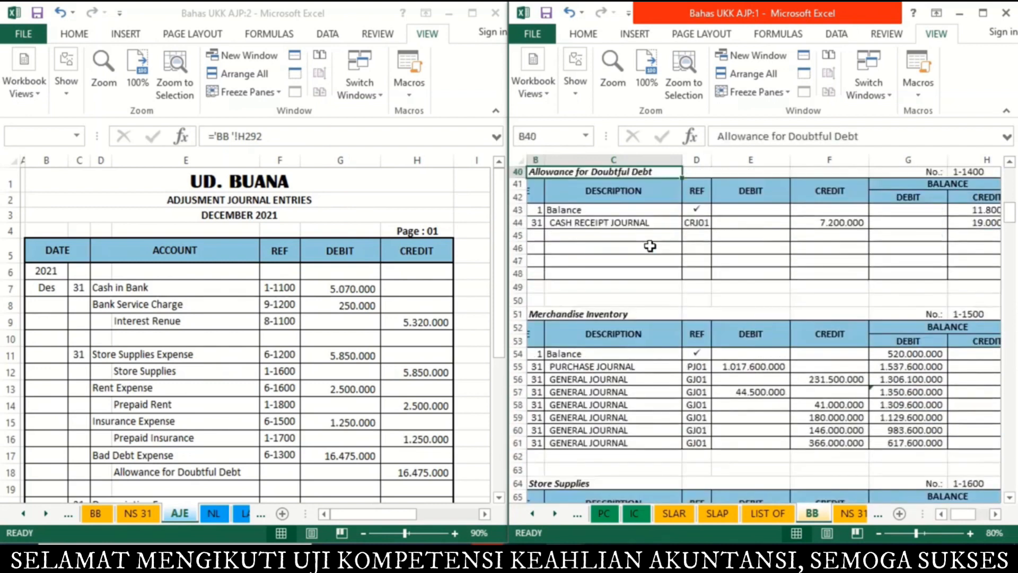
{"action": "key", "text": "Up"}
{"action": "key", "text": "Up"}
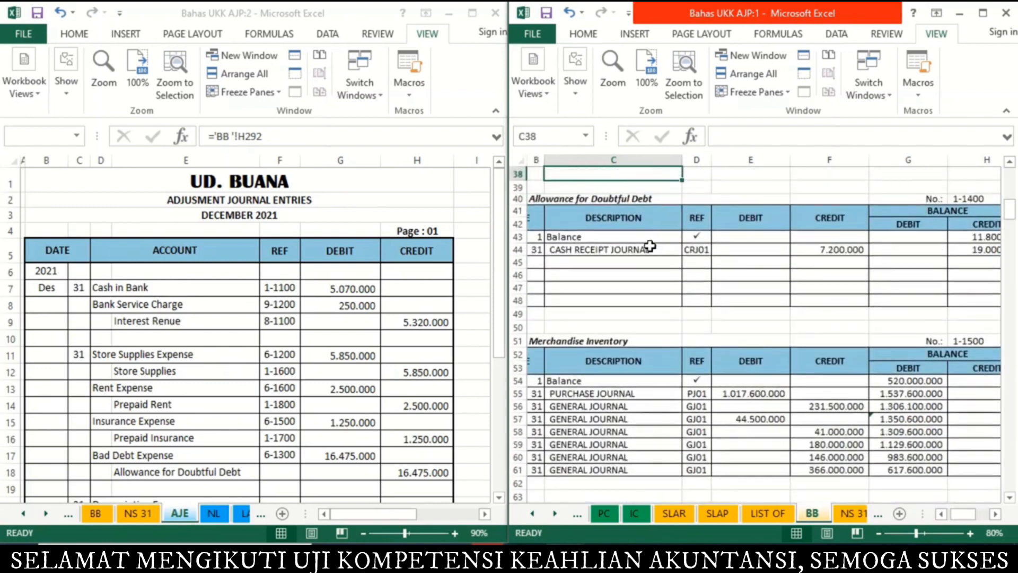
{"action": "left_click", "coordinate": [539, 262]}
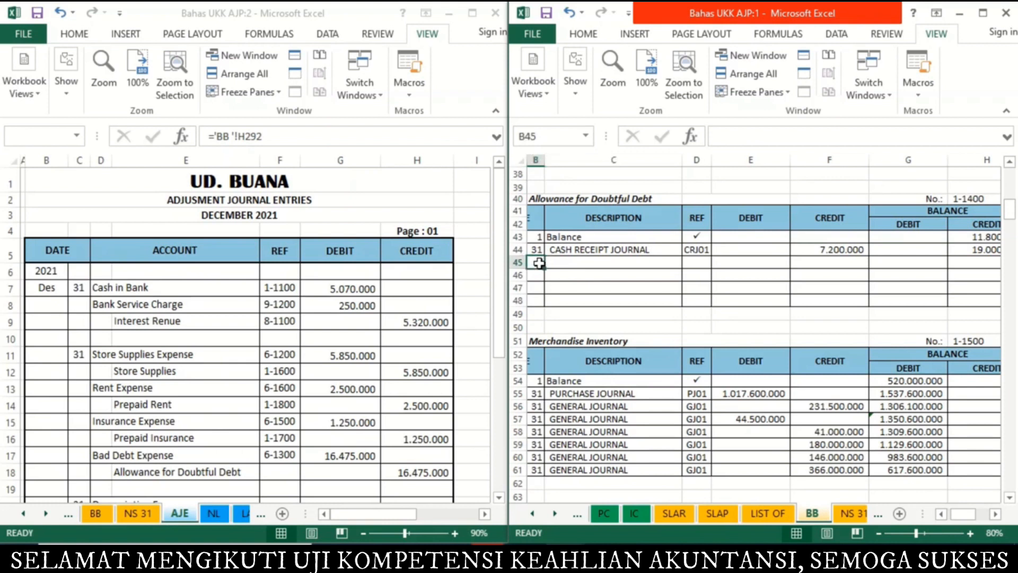
{"action": "type", "text": "31"}
{"action": "key", "text": "Tab"}
{"action": "type", "text": "="}
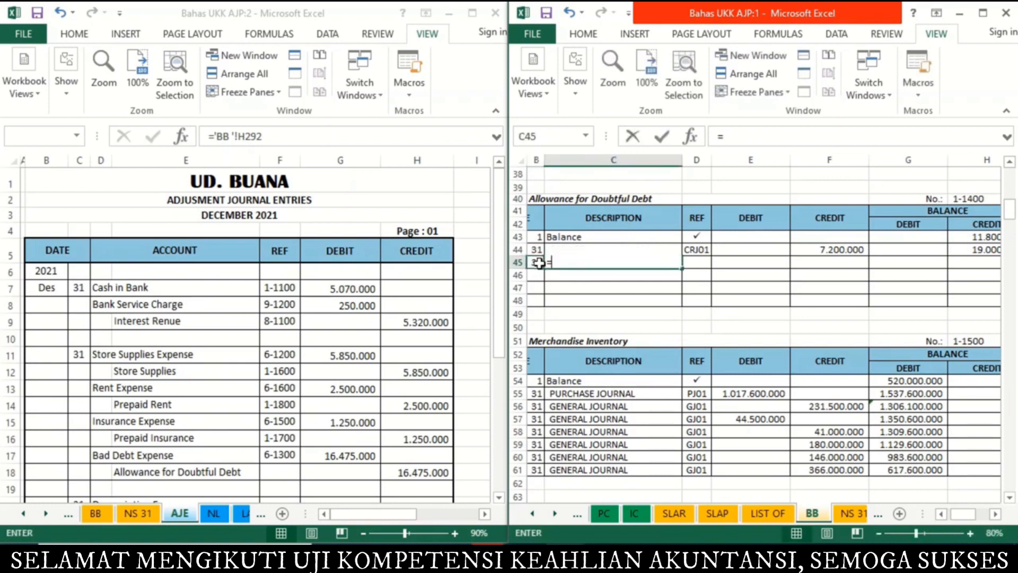
{"action": "left_click", "coordinate": [248, 203]}
{"action": "key", "text": "Return"}
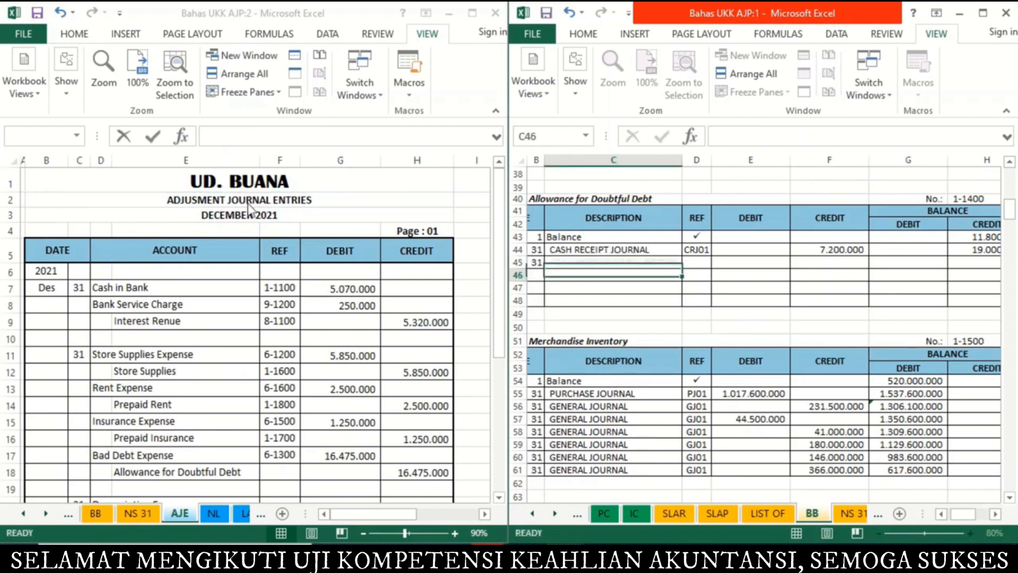
Link the credit of the Allowance for Doubtful Debt ledger's adjustment row to the journal's Allowance for Doubtful Debt credit in H18
{"action": "key", "text": "Tab"}
{"action": "key", "text": "Tab"}
{"action": "key", "text": "Tab"}
{"action": "type", "text": "="}
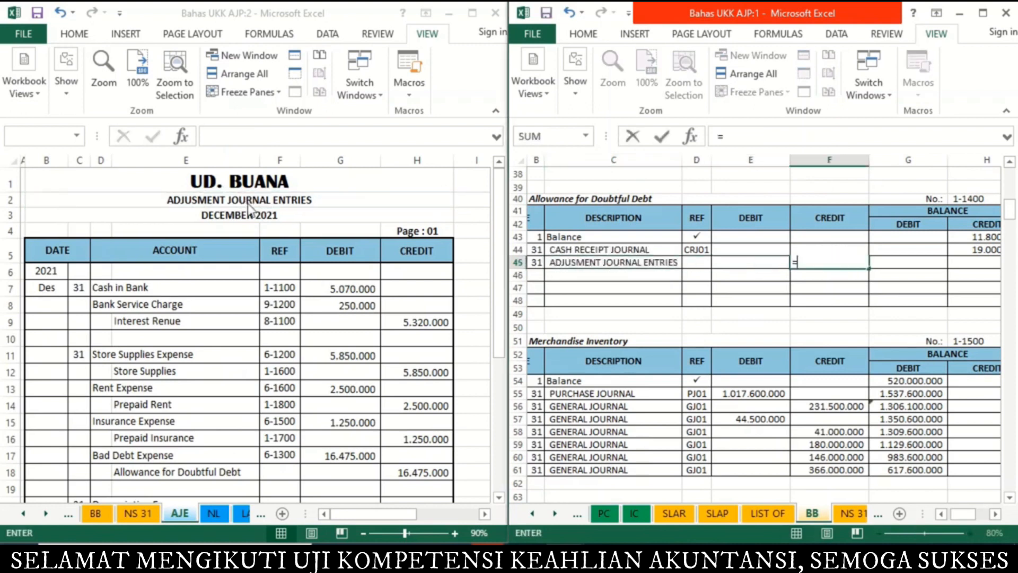
{"action": "left_click", "coordinate": [422, 471]}
{"action": "key", "text": "Return"}
Calculate the new credit balance in H45 of the Allowance for Doubtful Debt ledger by adding the credit in F45 to the previous balance in H44
{"action": "key", "text": "Up"}
{"action": "key", "text": "Right"}
{"action": "key", "text": "Right"}
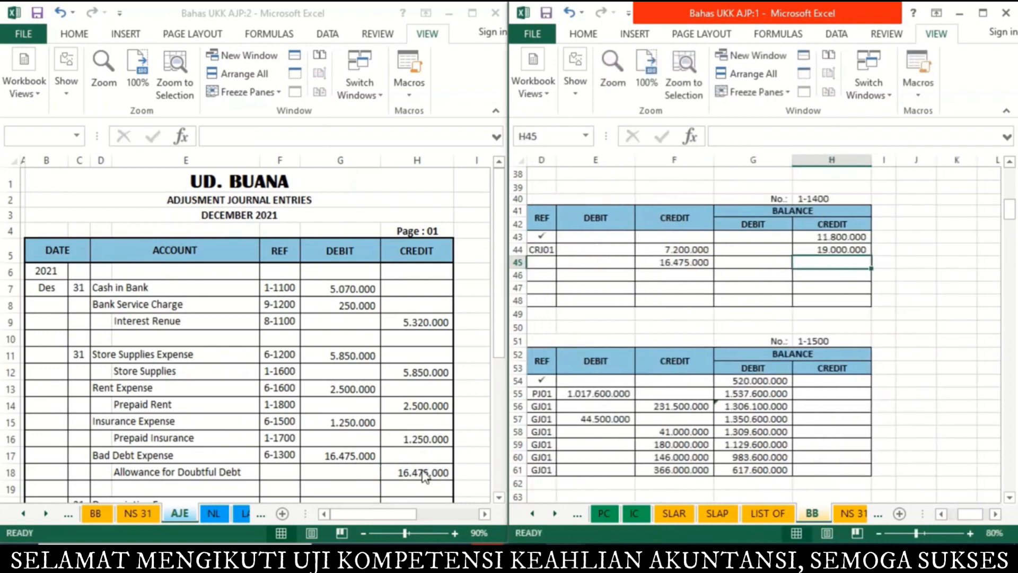
{"action": "type", "text": "="}
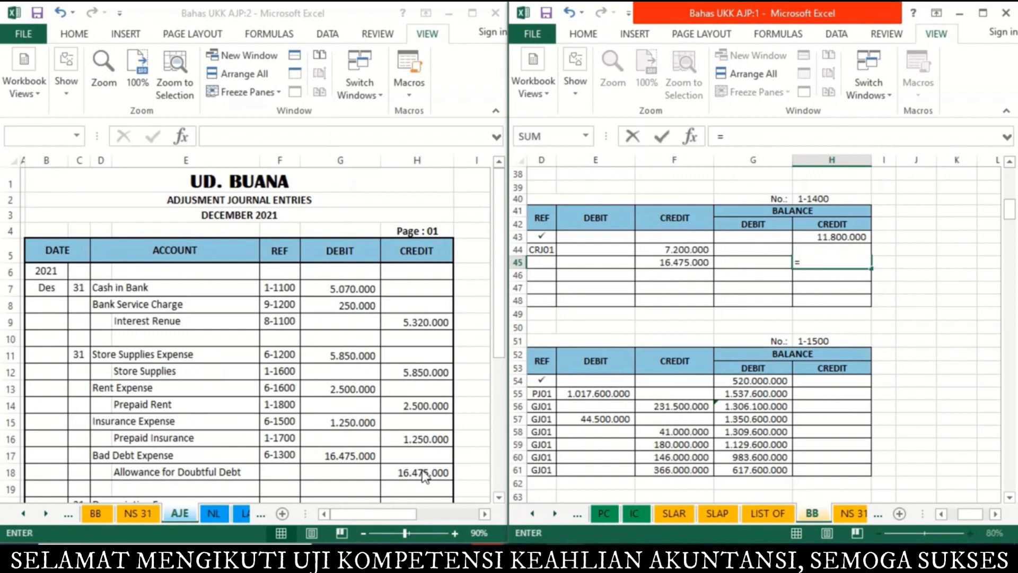
{"action": "key", "text": "Up"}
{"action": "type", "text": "+"}
{"action": "key", "text": "Left"}
{"action": "key", "text": "Left"}
{"action": "key", "text": "Return"}
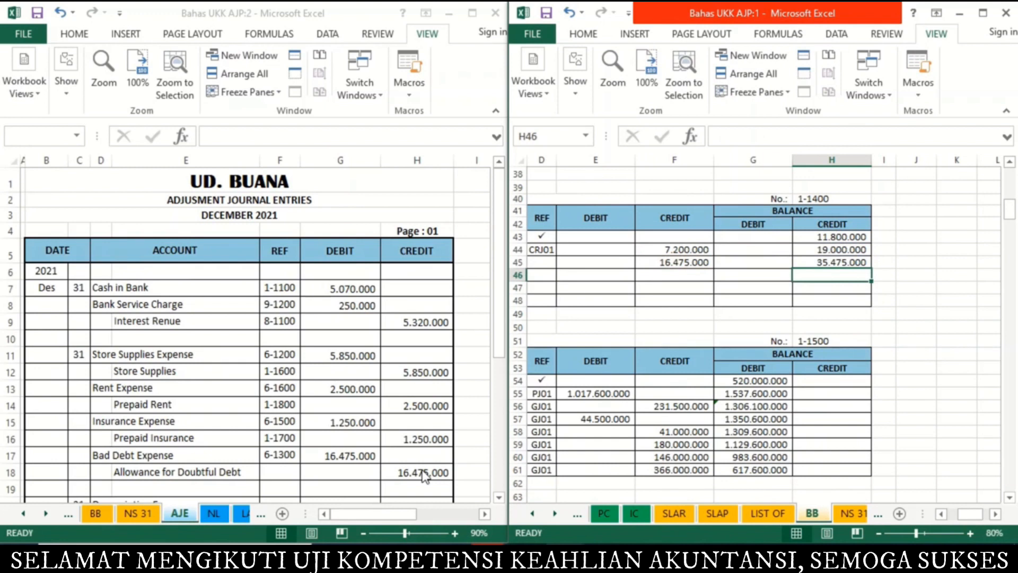
Enter the reference AJE01 in the adjustment row of the Allowance for Doubtful Debt ledger
{"action": "key", "text": "Left"}
{"action": "key", "text": "Left"}
{"action": "key", "text": "Left"}
{"action": "key", "text": "Left"}
{"action": "key", "text": "Up"}
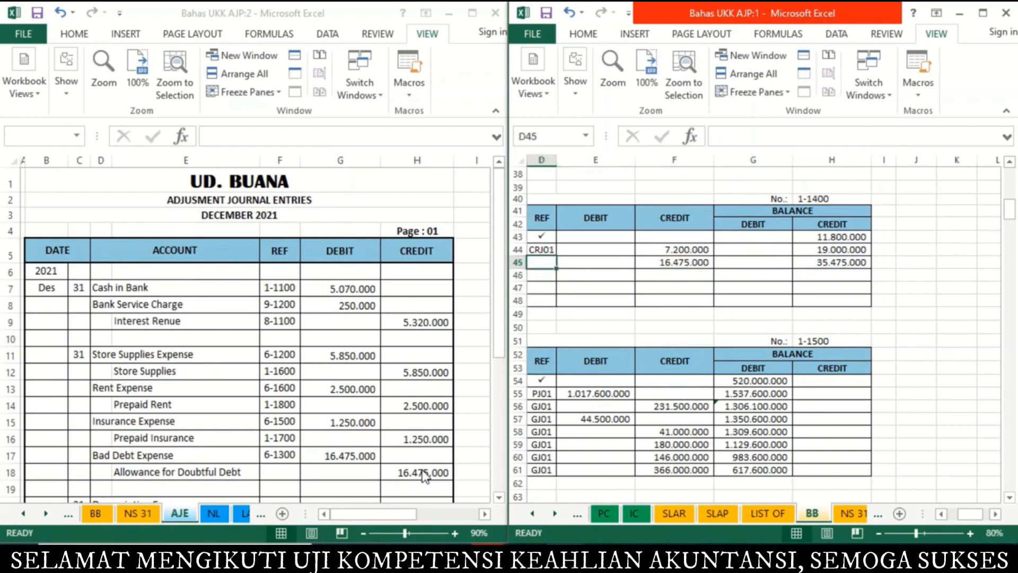
{"action": "type", "text": "AJE01"}
{"action": "key", "text": "Return"}
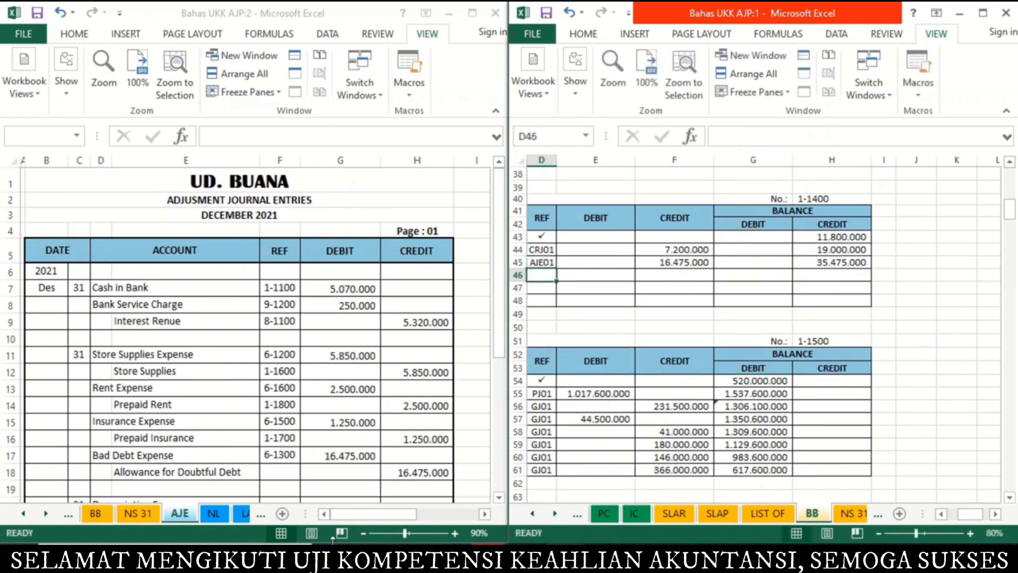
Link the journal's Allowance for Doubtful Debt reference in F18 to that ledger's account number in cell H40 of the BB sheet
{"action": "left_click", "coordinate": [287, 471]}
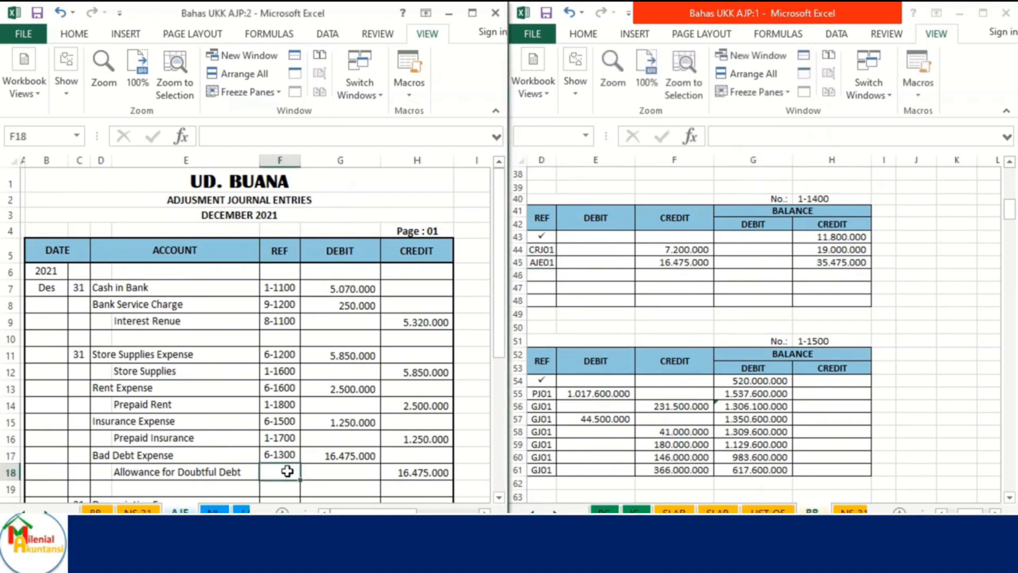
{"action": "type", "text": "="}
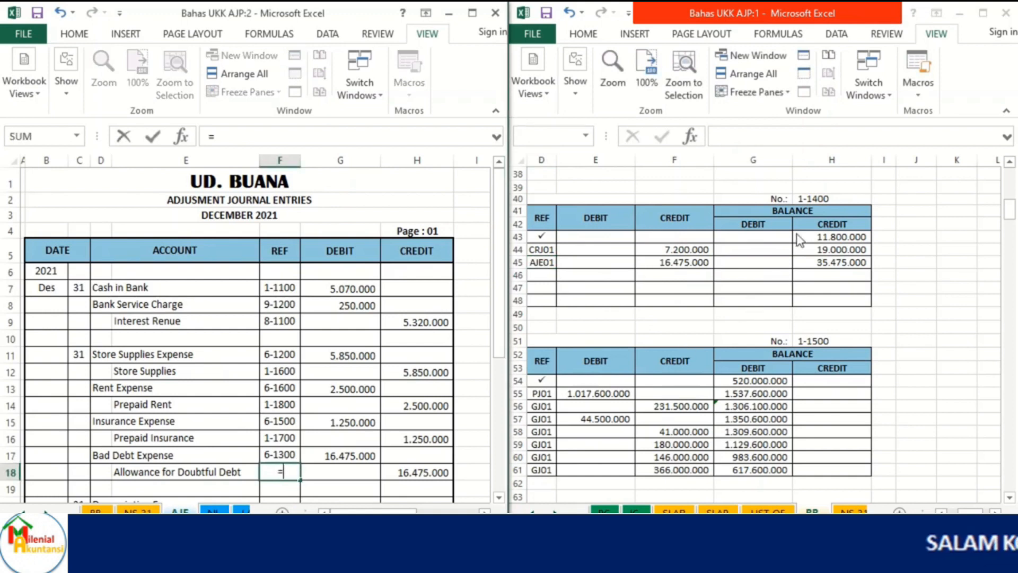
{"action": "left_click", "coordinate": [831, 190]}
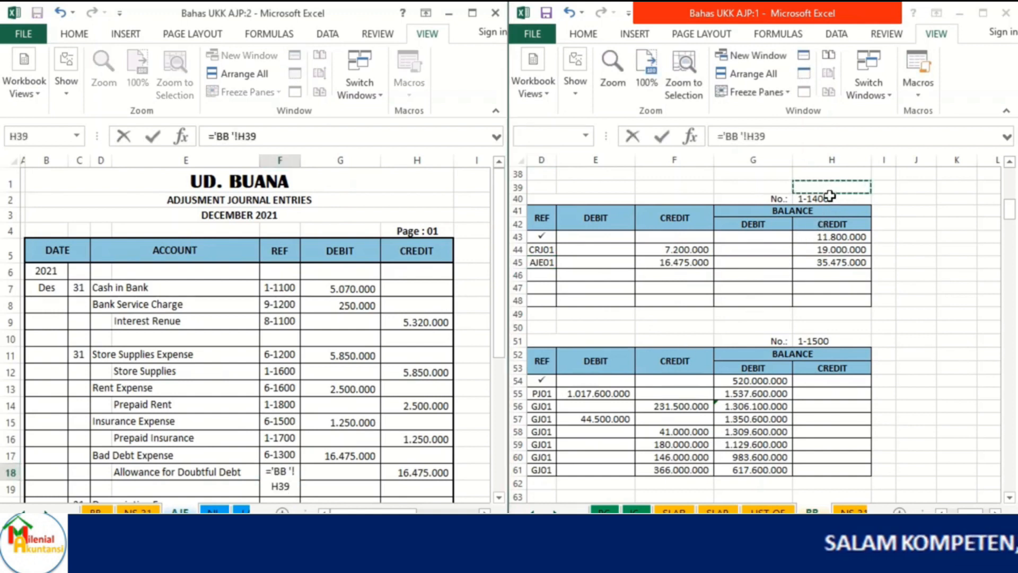
{"action": "left_click", "coordinate": [825, 198]}
{"action": "key", "text": "Return"}
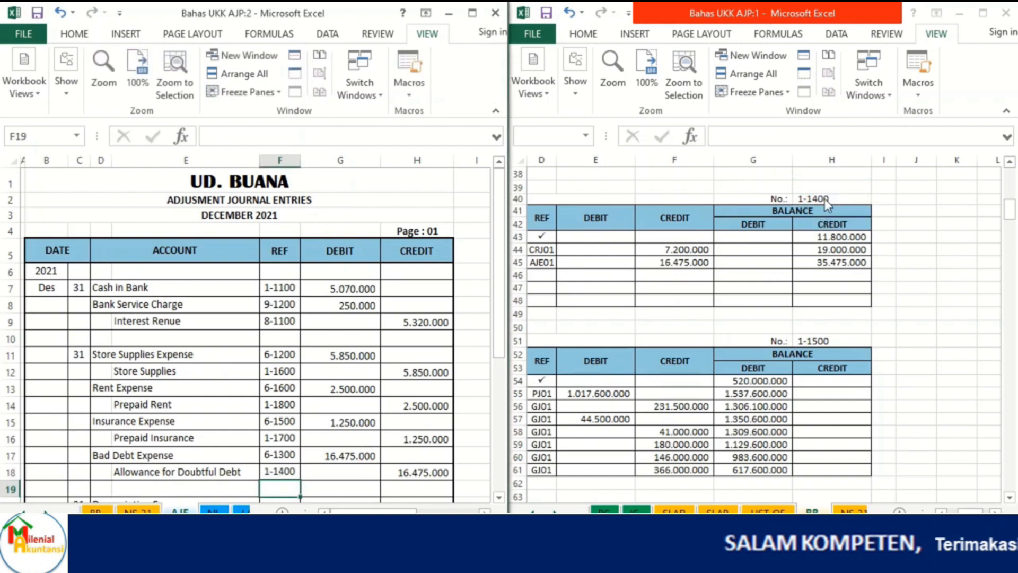
Start an adjustment row in the Depreciation Expense ledger with day 31 and a description linked to the journal's ADJUSMENT JOURNAL ENTRIES title
{"action": "scroll", "coordinate": [499, 499], "scroll_direction": "down", "scroll_amount": 3}
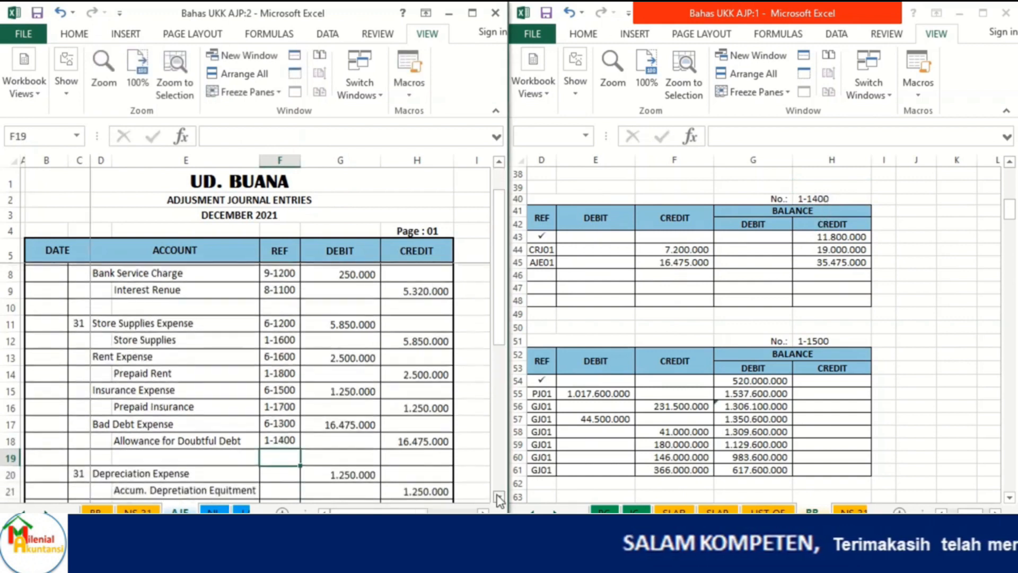
{"action": "scroll", "coordinate": [499, 498], "scroll_direction": "down", "scroll_amount": 1}
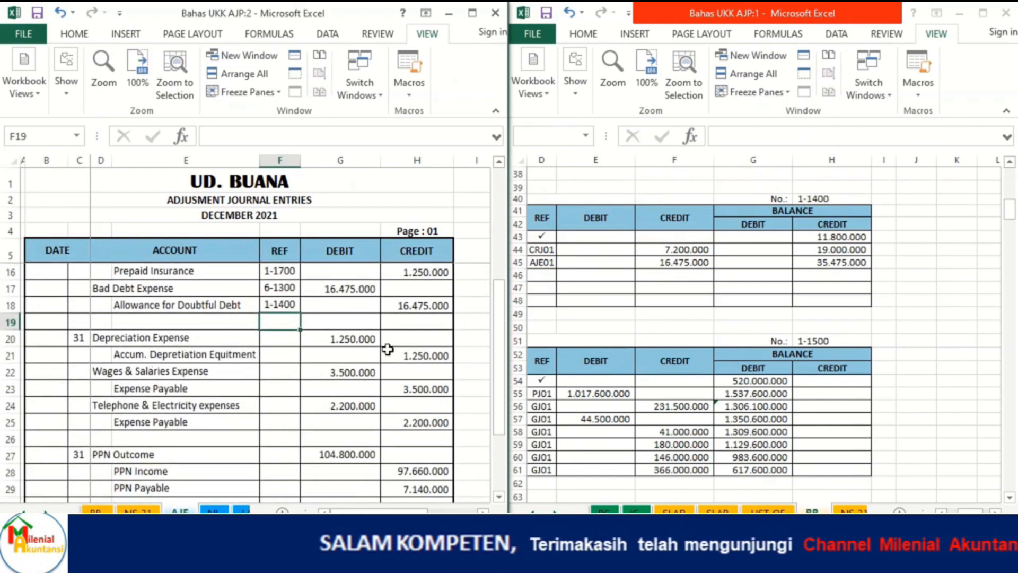
{"action": "left_click", "coordinate": [643, 484]}
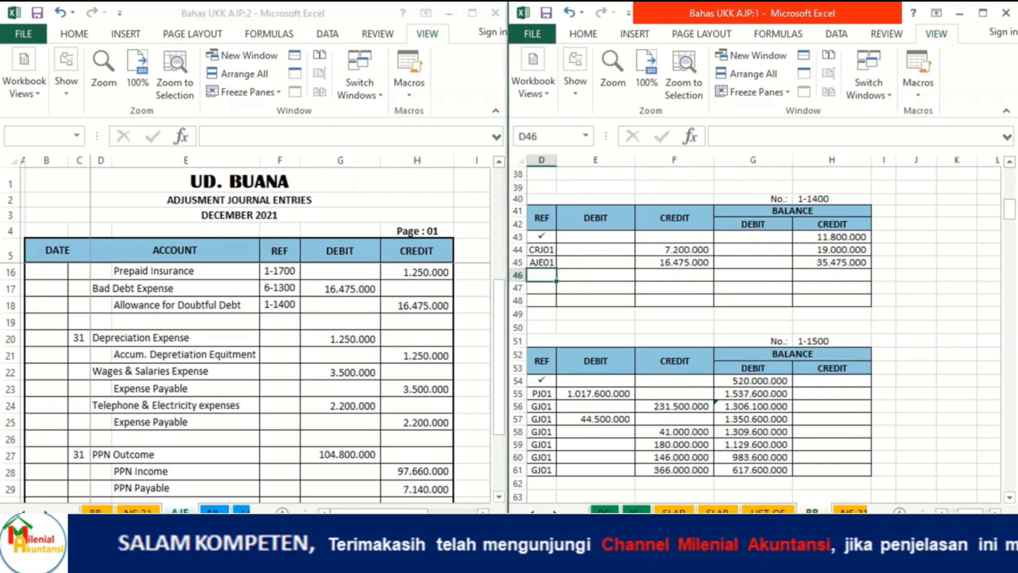
{"action": "left_click", "coordinate": [941, 512]}
{"action": "left_click", "coordinate": [942, 511]}
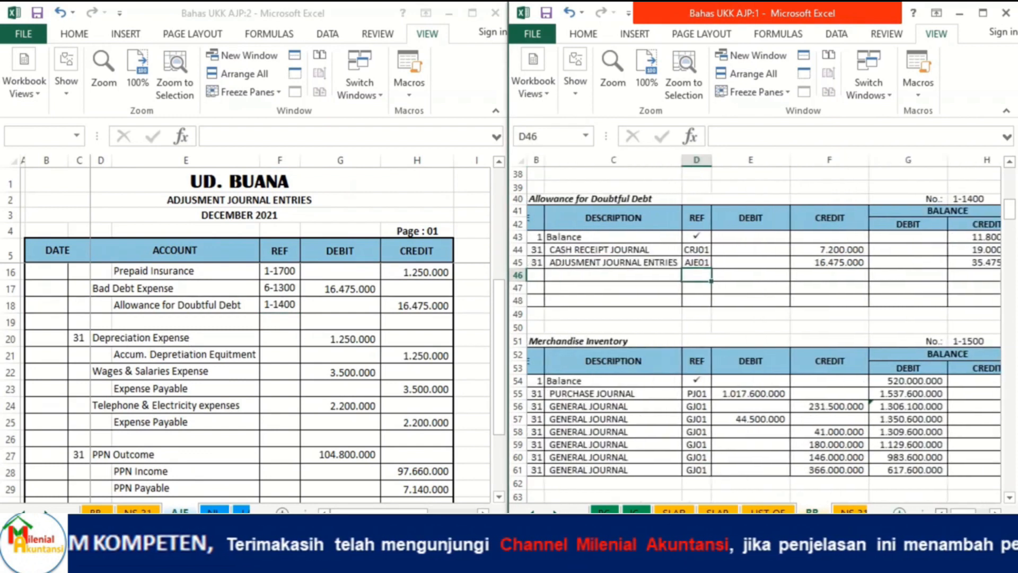
{"action": "left_click", "coordinate": [941, 512]}
{"action": "scroll", "coordinate": [1012, 485], "scroll_direction": "down", "scroll_amount": 20}
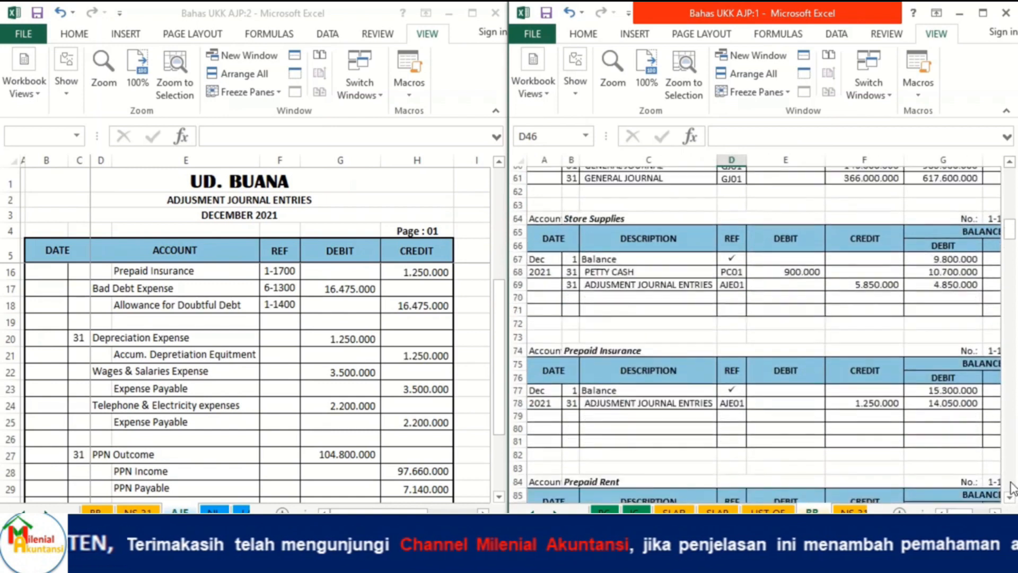
{"action": "scroll", "coordinate": [1011, 487], "scroll_direction": "down", "scroll_amount": 20}
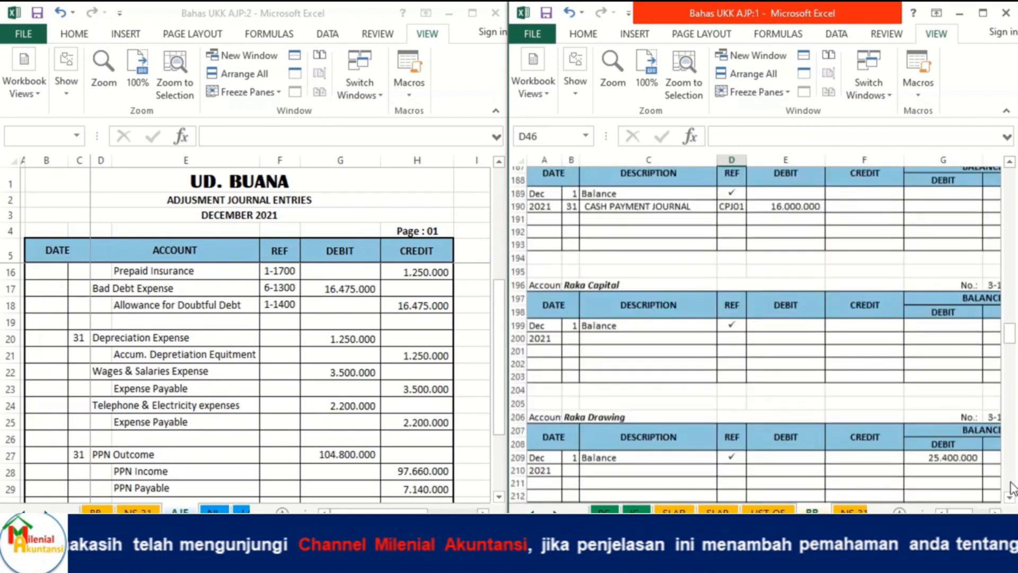
{"action": "scroll", "coordinate": [1011, 486], "scroll_direction": "down", "scroll_amount": 17}
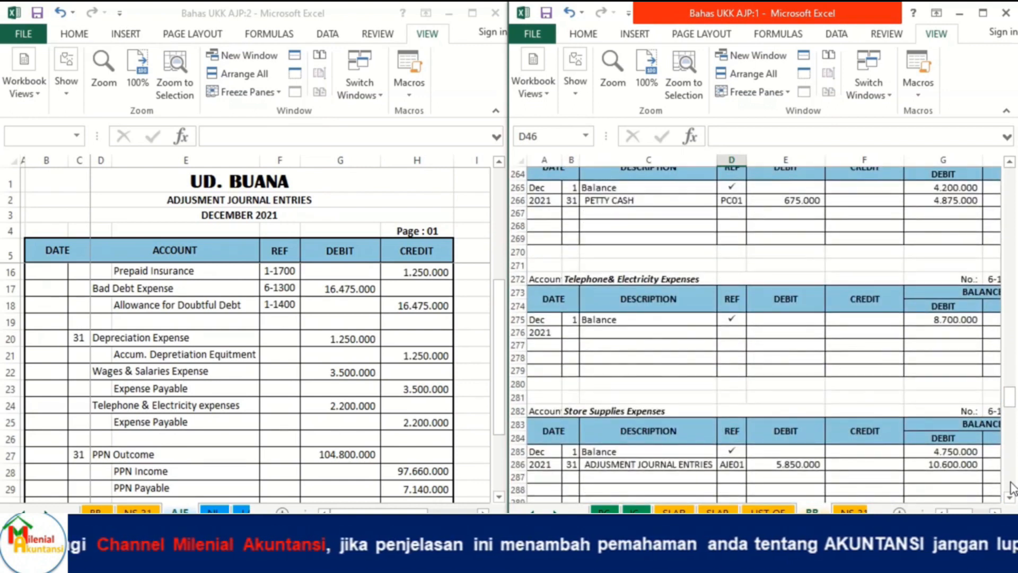
{"action": "scroll", "coordinate": [1012, 486], "scroll_direction": "down", "scroll_amount": 8}
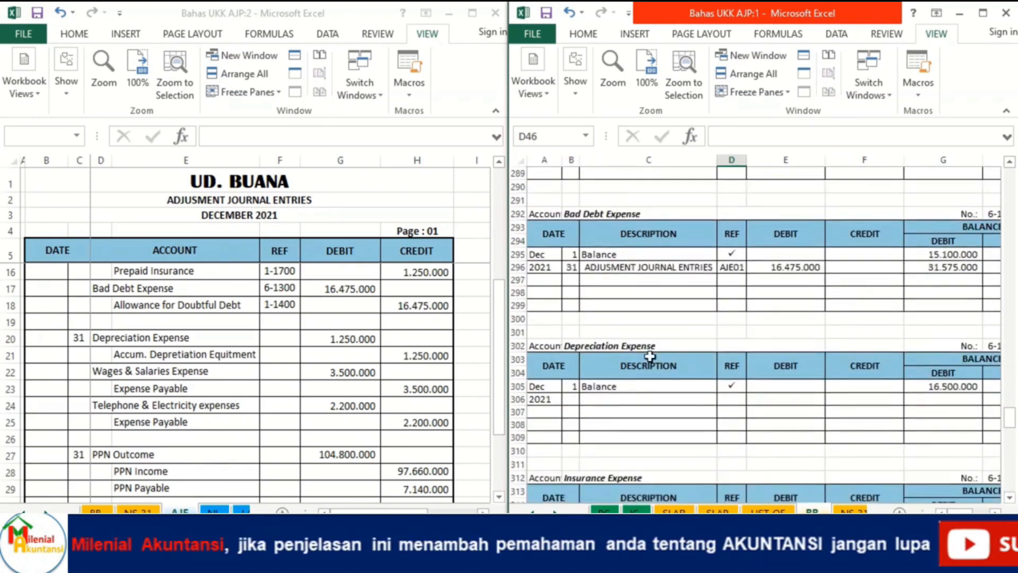
{"action": "left_click", "coordinate": [575, 401]}
{"action": "type", "text": "31"}
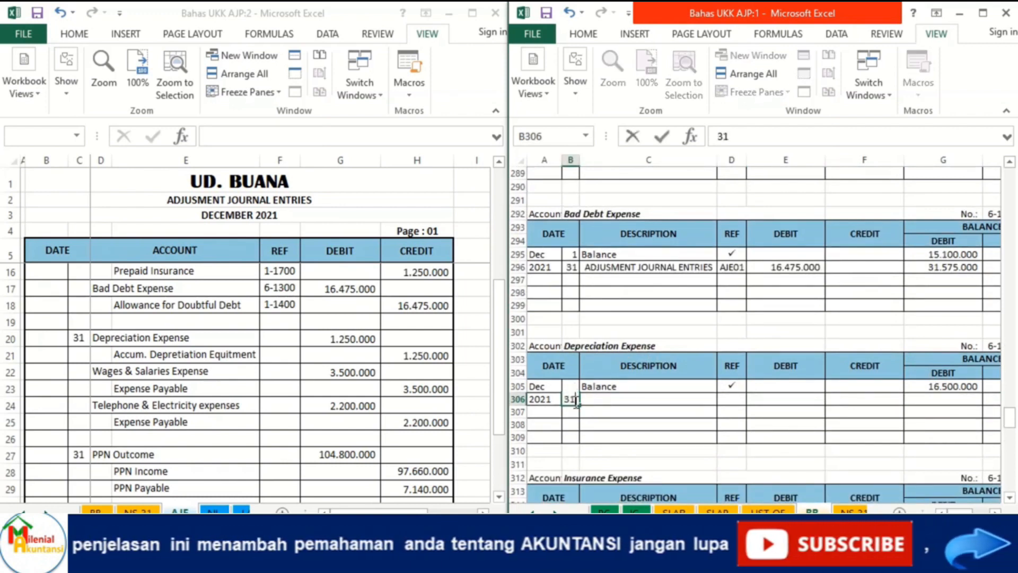
{"action": "left_click", "coordinate": [605, 401]}
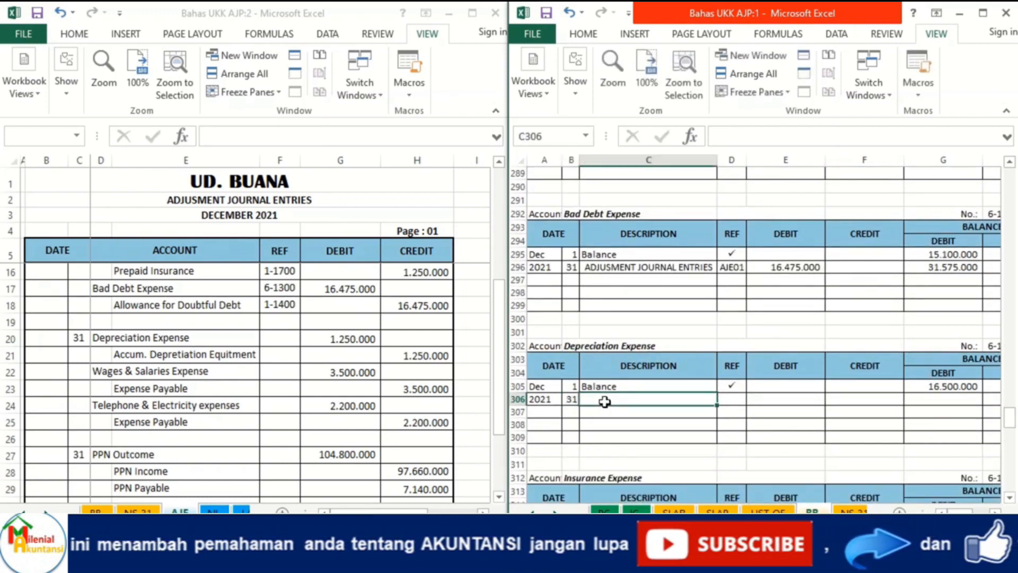
{"action": "type", "text": "="}
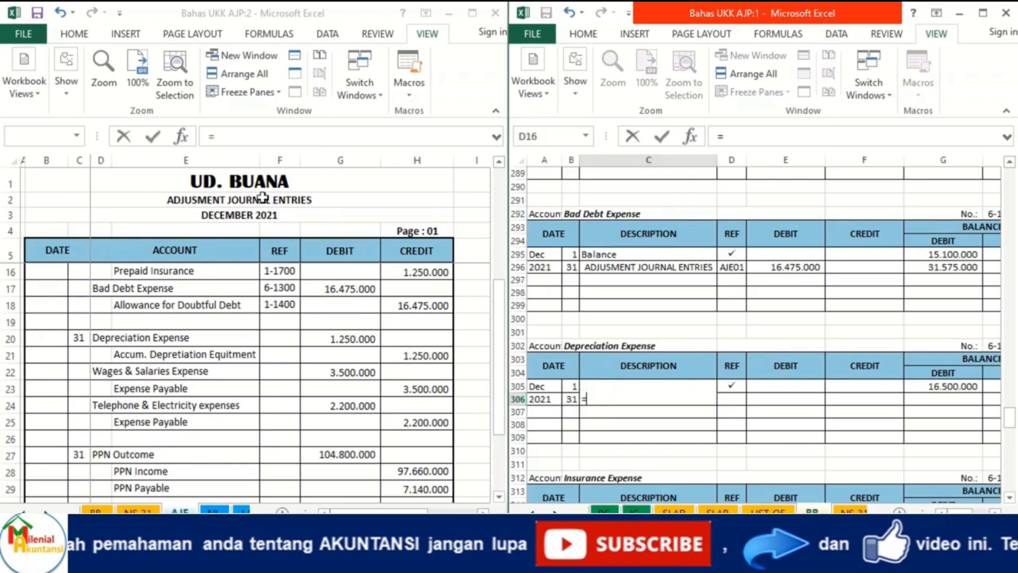
{"action": "left_click", "coordinate": [264, 203]}
{"action": "key", "text": "Return"}
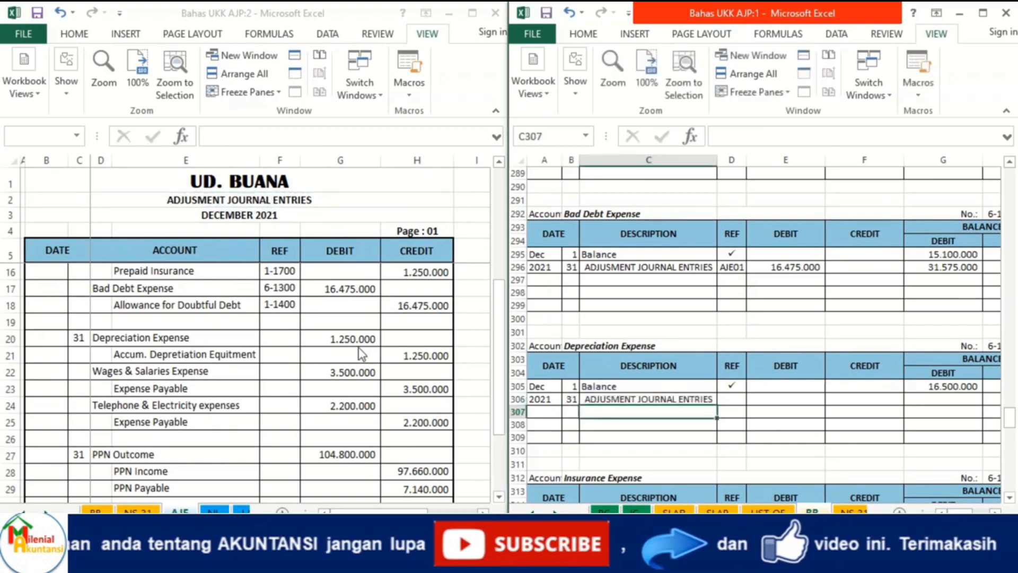
Link the debit of the Depreciation Expense ledger's adjustment row to the journal's Depreciation Expense debit in G20
{"action": "left_click", "coordinate": [767, 399]}
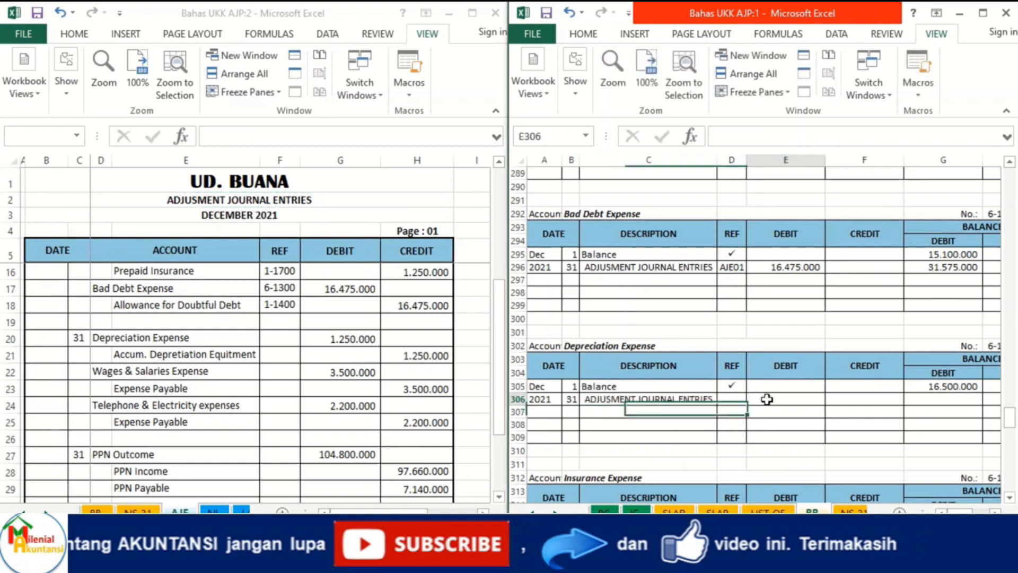
{"action": "type", "text": "="}
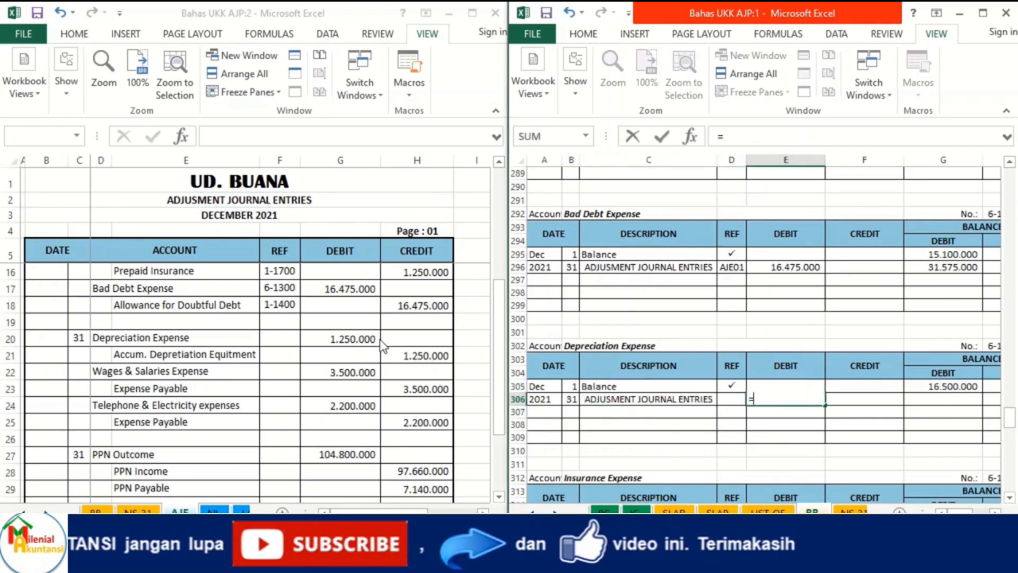
{"action": "left_click", "coordinate": [350, 345]}
{"action": "key", "text": "Return"}
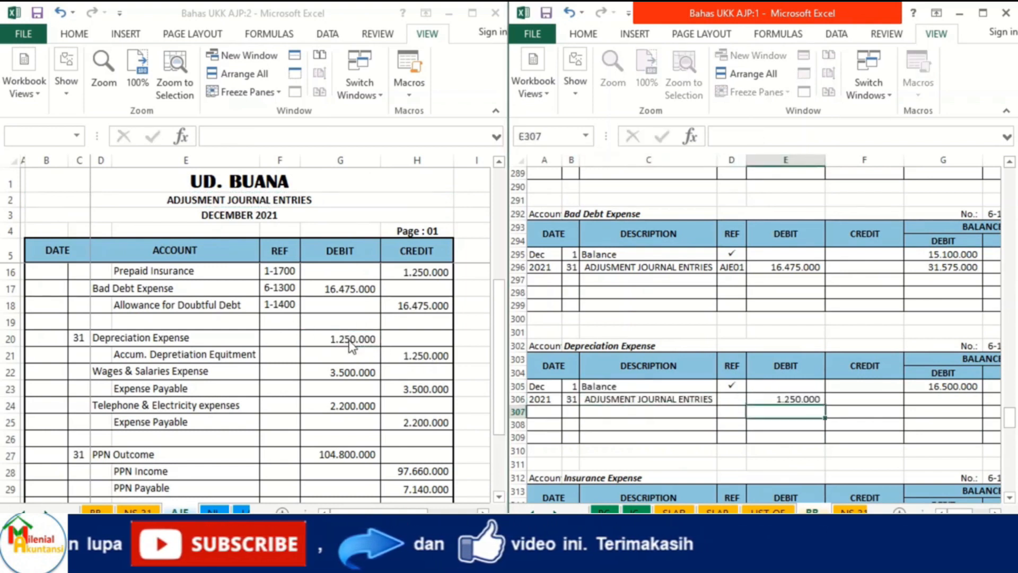
Calculate the new debit balance in the Depreciation Expense adjustment row with =G305+E306
{"action": "key", "text": "Up"}
{"action": "key", "text": "Right"}
{"action": "key", "text": "Right"}
{"action": "type", "text": "="}
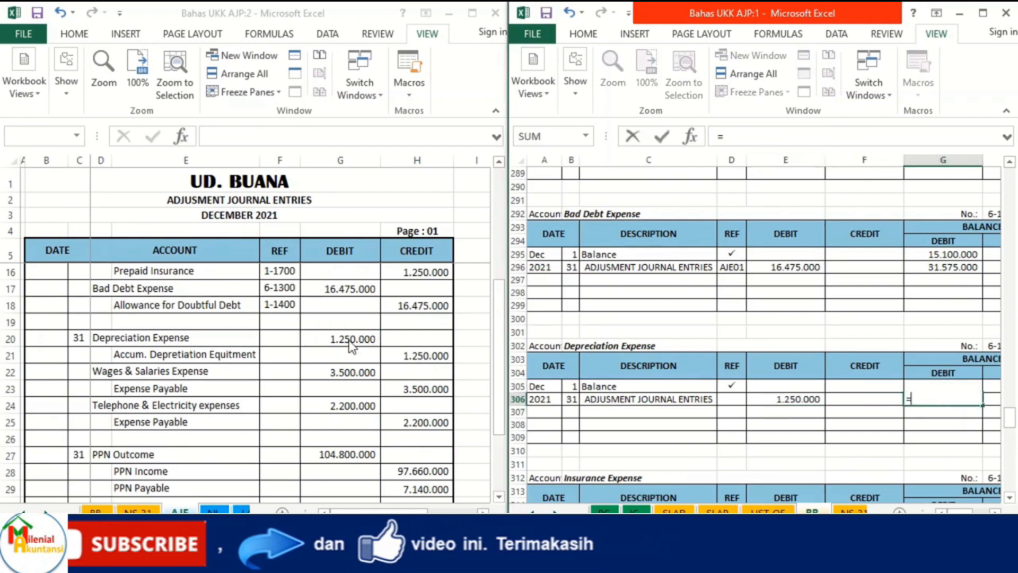
{"action": "key", "text": "Up"}
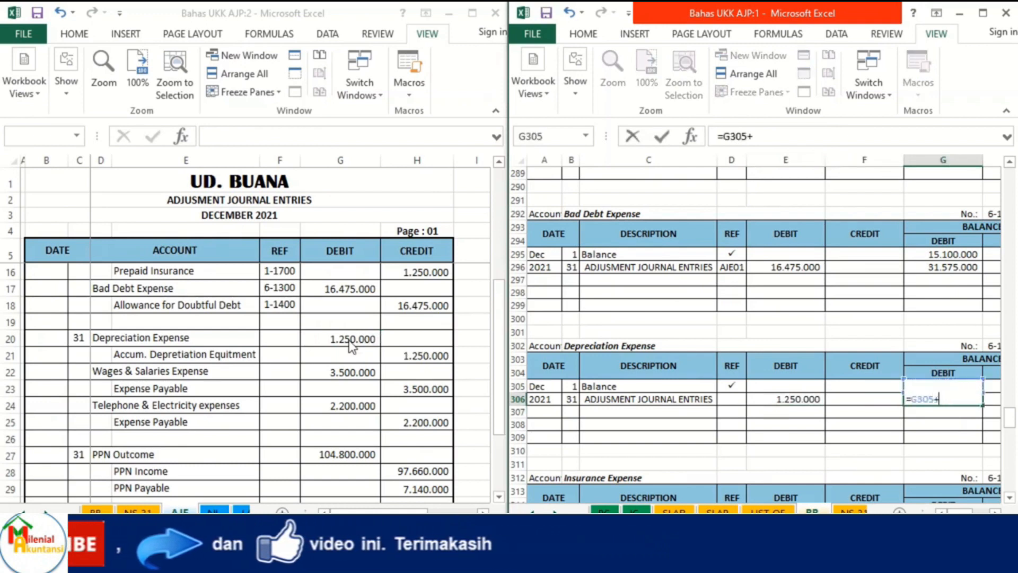
{"action": "type", "text": "+"}
{"action": "key", "text": "Left"}
{"action": "key", "text": "Left"}
{"action": "key", "text": "Return"}
Enter the reference AJE01 in the adjustment row of the Depreciation Expense ledger
{"action": "key", "text": "Up"}
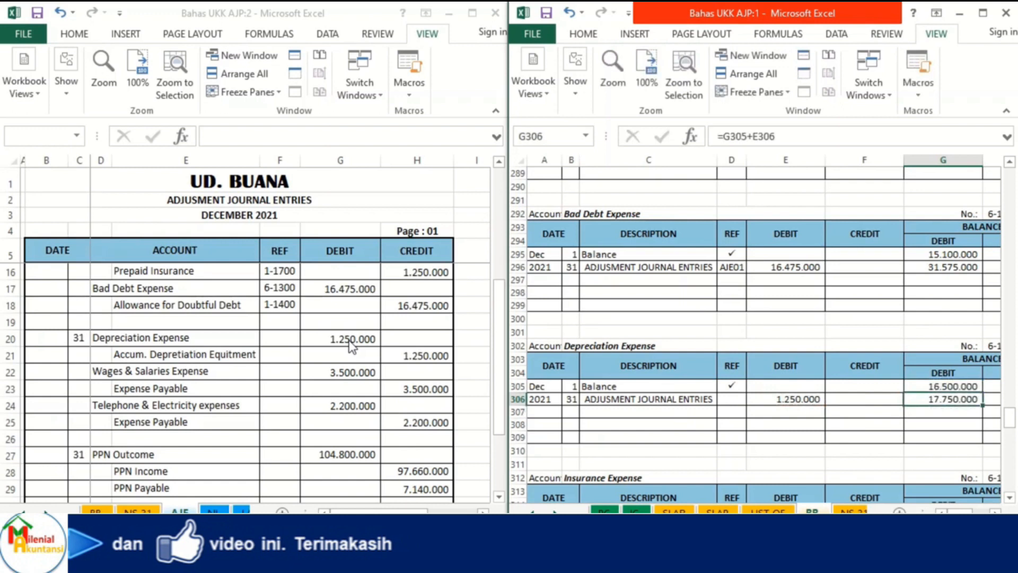
{"action": "key", "text": "Left"}
{"action": "key", "text": "Left"}
{"action": "key", "text": "Left"}
{"action": "type", "text": "AJ"}
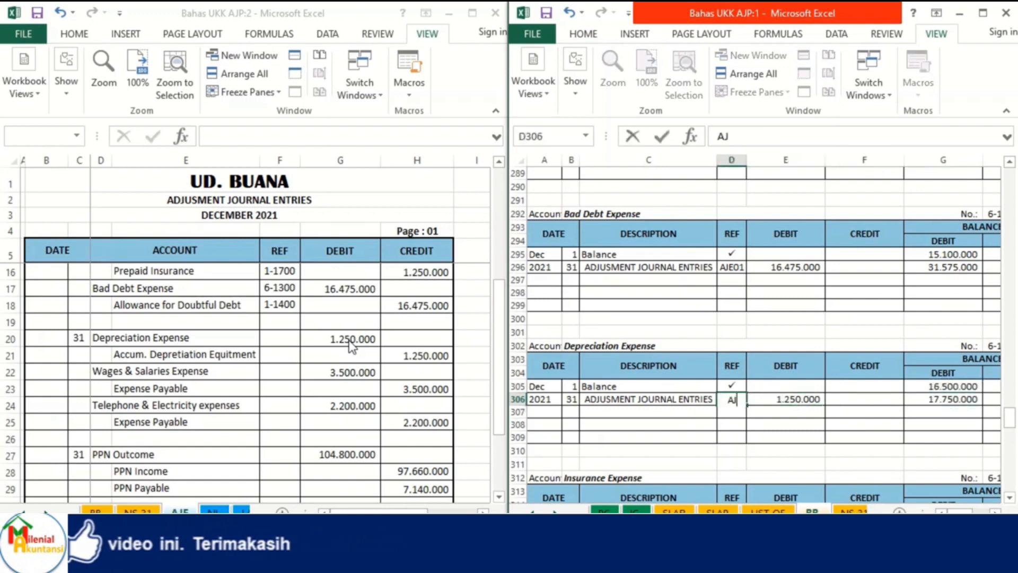
{"action": "type", "text": "E01"}
{"action": "key", "text": "Return"}
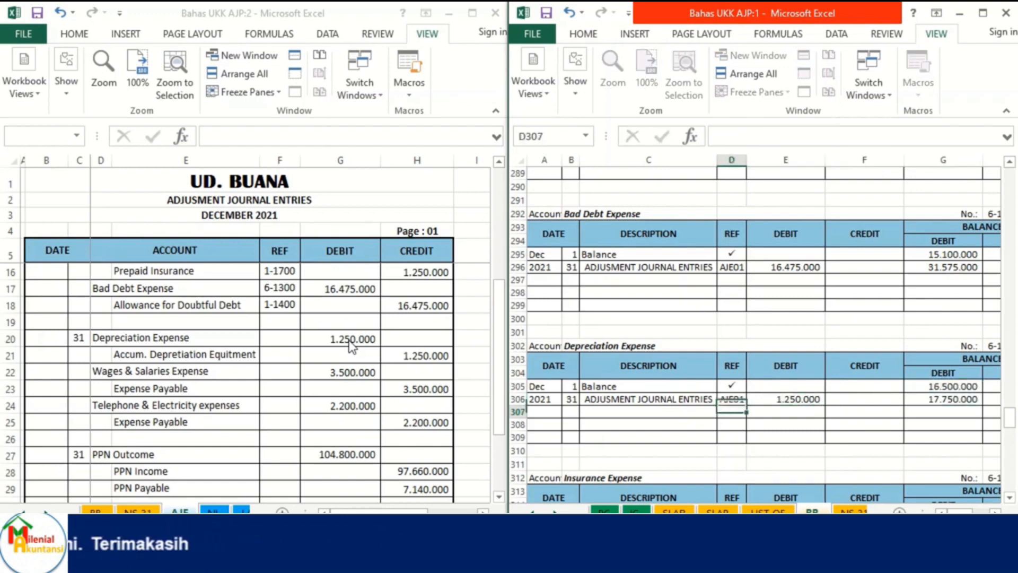
Link the journal's Depreciation Expense reference in F20 to the account number in H302 of the Depreciation Expense ledger
{"action": "left_click", "coordinate": [282, 341]}
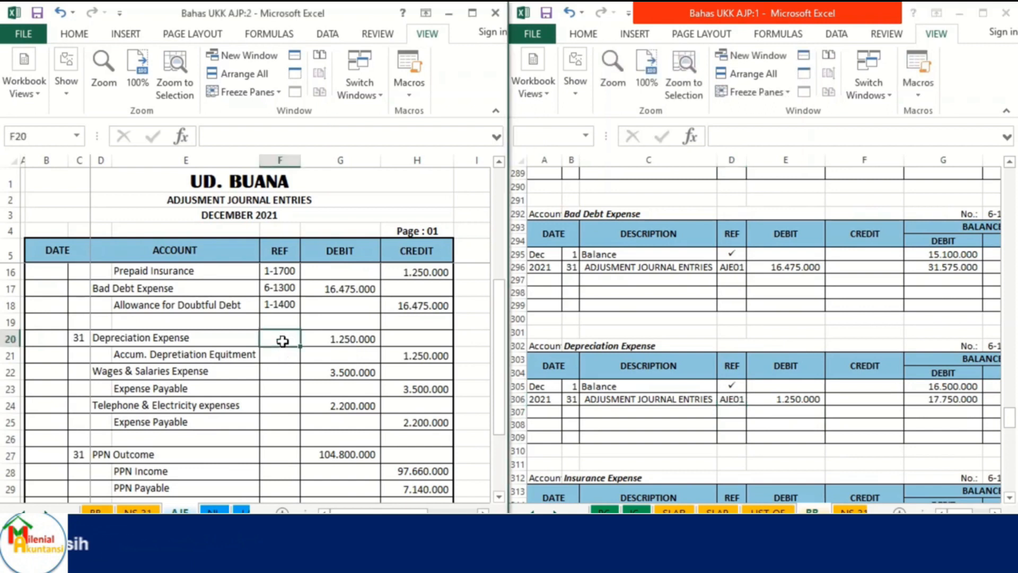
{"action": "type", "text": "="}
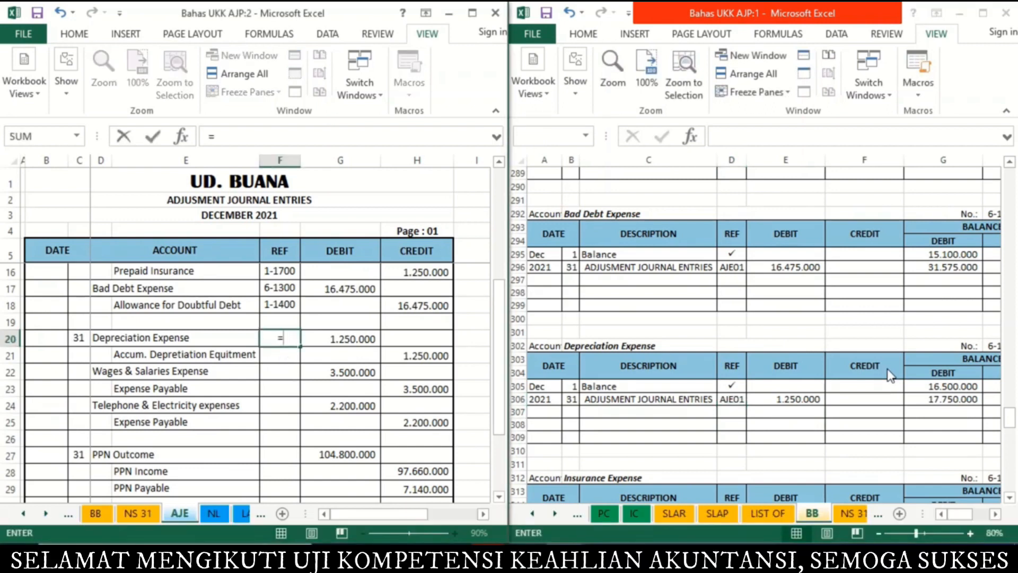
{"action": "left_click", "coordinate": [992, 344]}
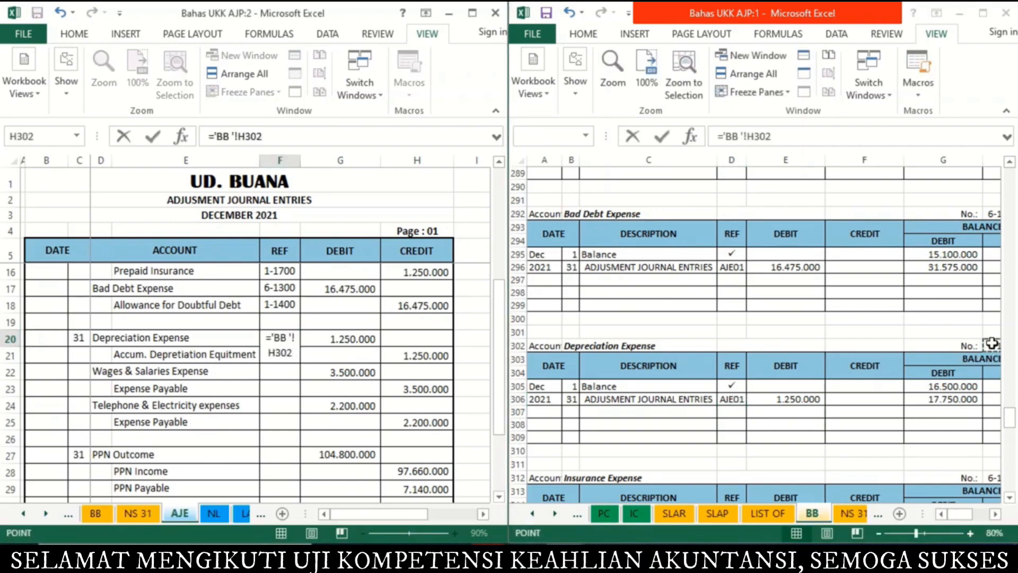
{"action": "key", "text": "Return"}
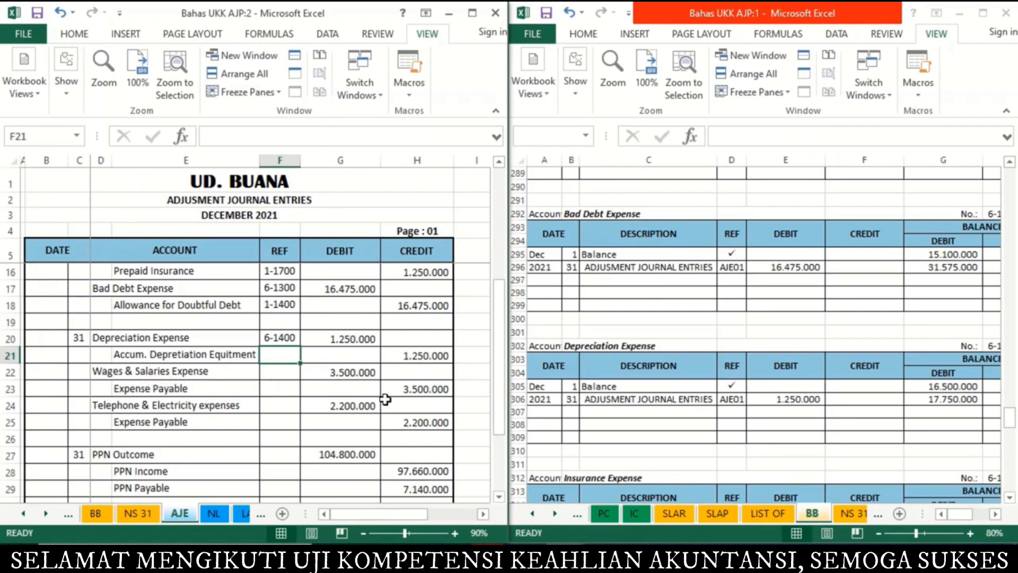
Start an adjustment row in the Wages & Salaries ledger with day 31 and a description linked to the journal title in B2
{"action": "left_click", "coordinate": [732, 412]}
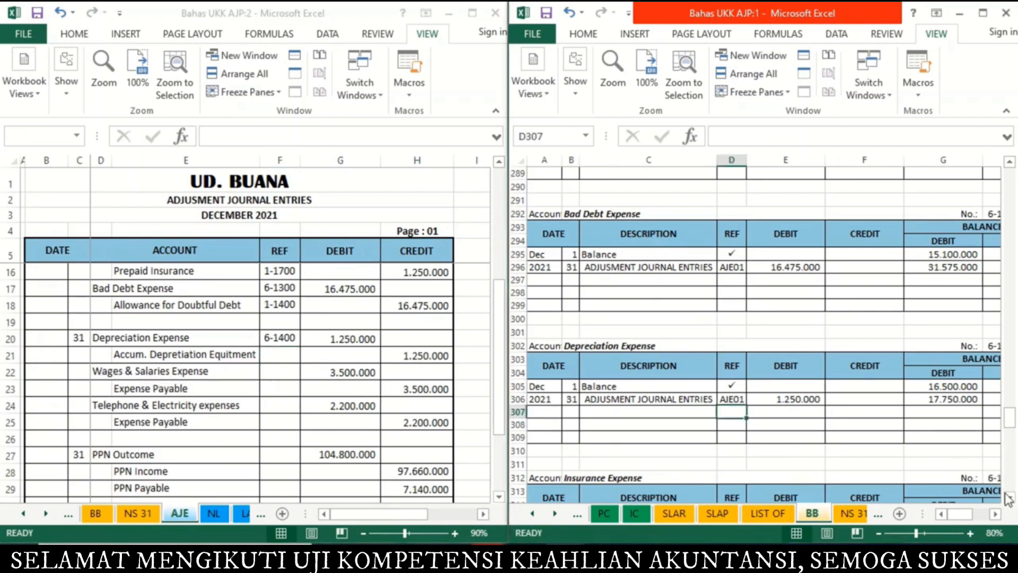
{"action": "scroll", "coordinate": [1012, 501], "scroll_direction": "down", "scroll_amount": 8}
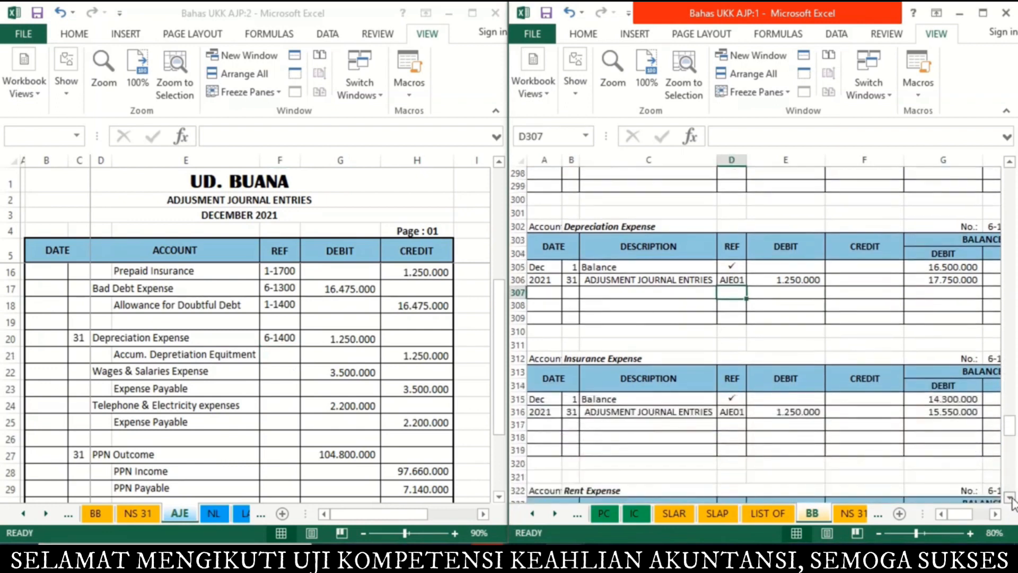
{"action": "scroll", "coordinate": [1011, 501], "scroll_direction": "down", "scroll_amount": 2}
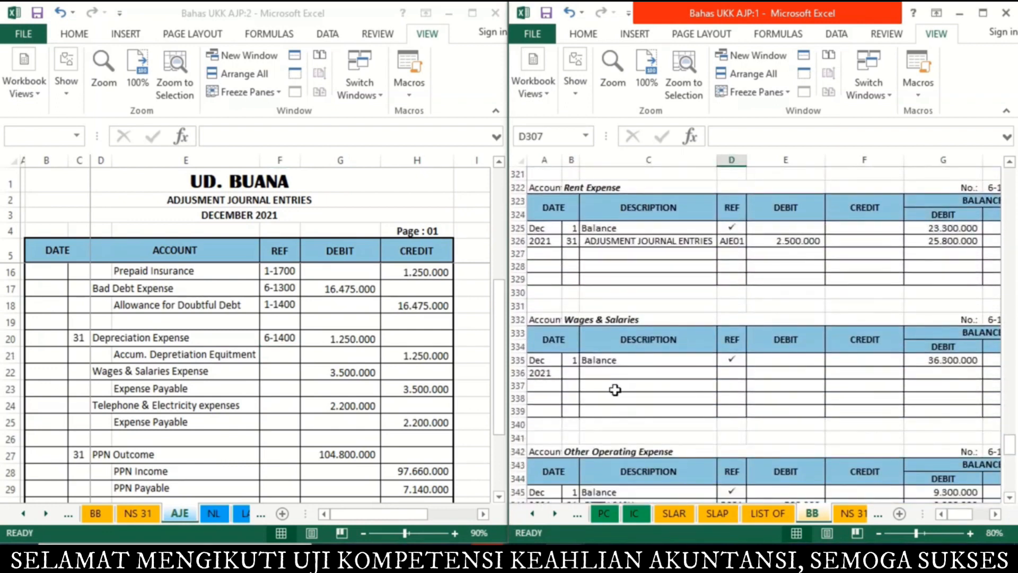
{"action": "left_click", "coordinate": [572, 374]}
{"action": "type", "text": "31"}
{"action": "key", "text": "Tab"}
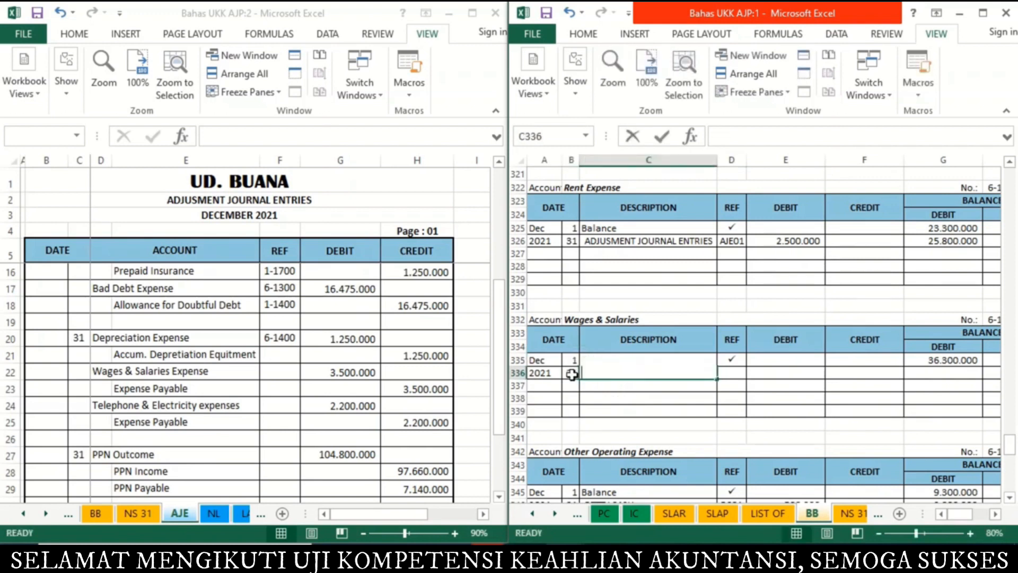
{"action": "type", "text": "="}
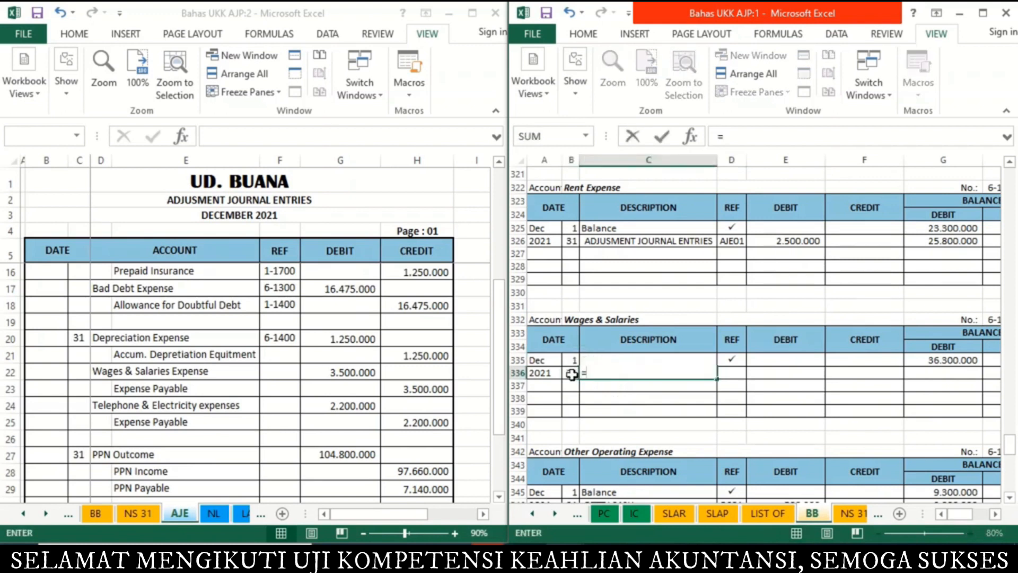
{"action": "left_click", "coordinate": [253, 205]}
{"action": "key", "text": "Return"}
Link the debit of the Wages & Salaries ledger's adjustment row to the journal's Wages & Salaries Expense debit in G22
{"action": "key", "text": "Up"}
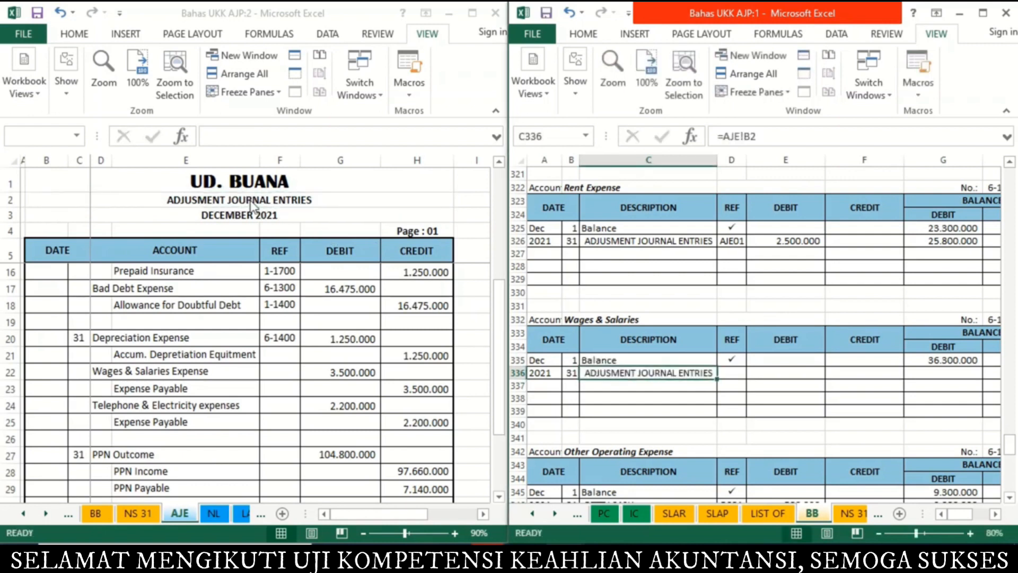
{"action": "key", "text": "Tab"}
{"action": "key", "text": "Tab"}
{"action": "type", "text": "="}
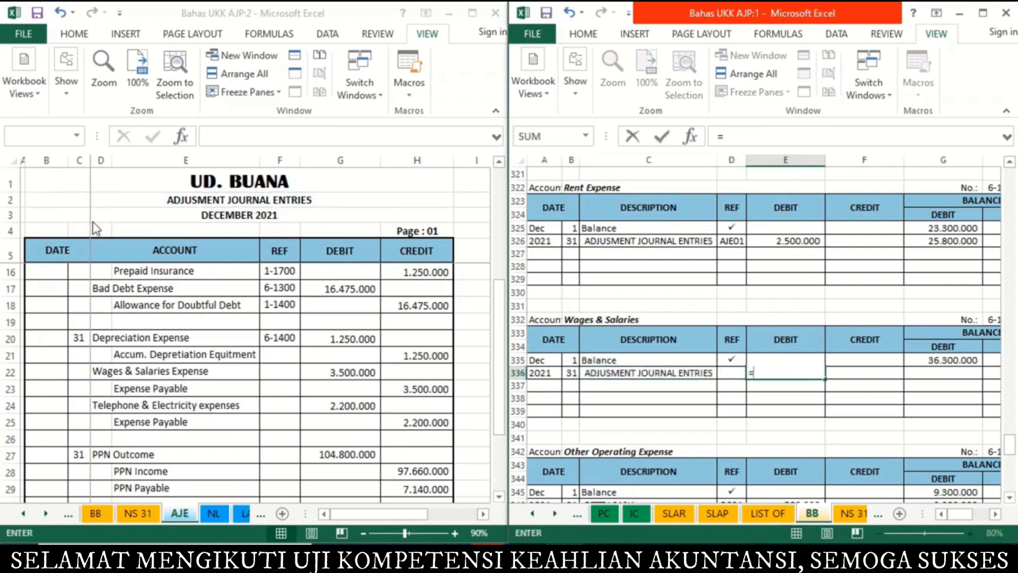
{"action": "left_click", "coordinate": [346, 377]}
{"action": "key", "text": "Return"}
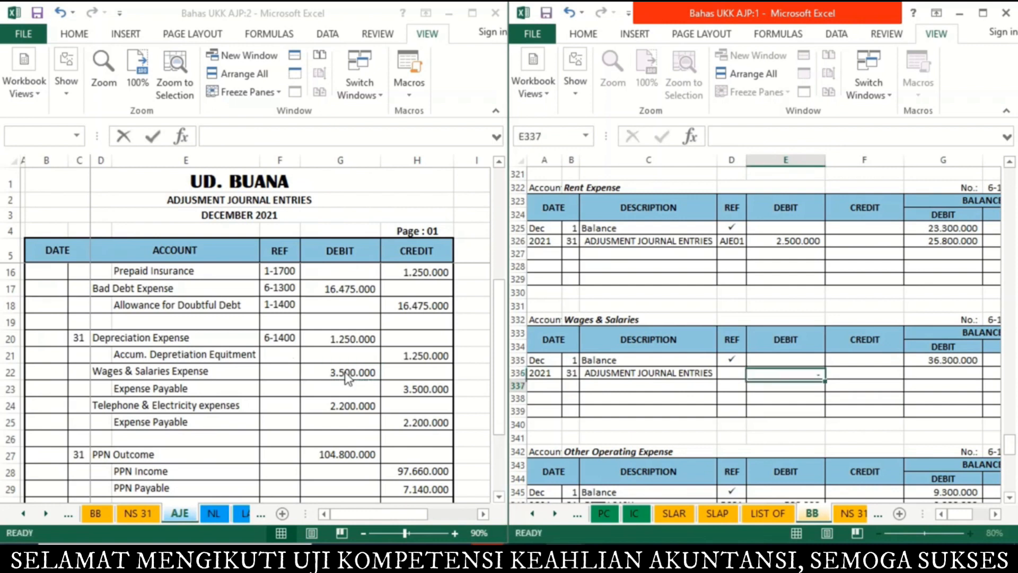
Calculate the new debit balance in the Wages & Salaries adjustment row with =G335+E336
{"action": "key", "text": "Up"}
{"action": "key", "text": "Tab"}
{"action": "key", "text": "Tab"}
{"action": "type", "text": "="}
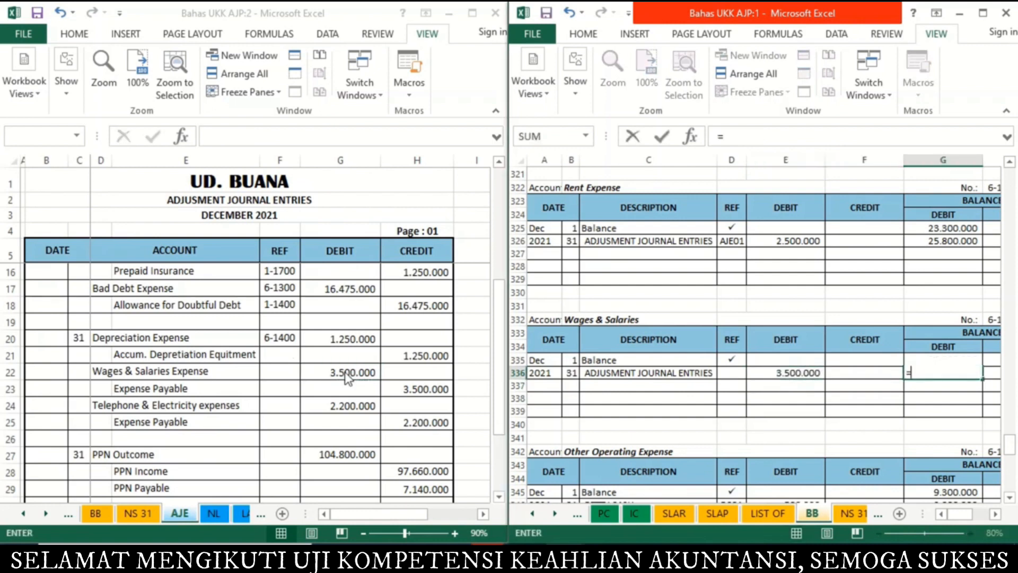
{"action": "key", "text": "Up"}
{"action": "type", "text": "+"}
{"action": "key", "text": "Left"}
{"action": "key", "text": "Left"}
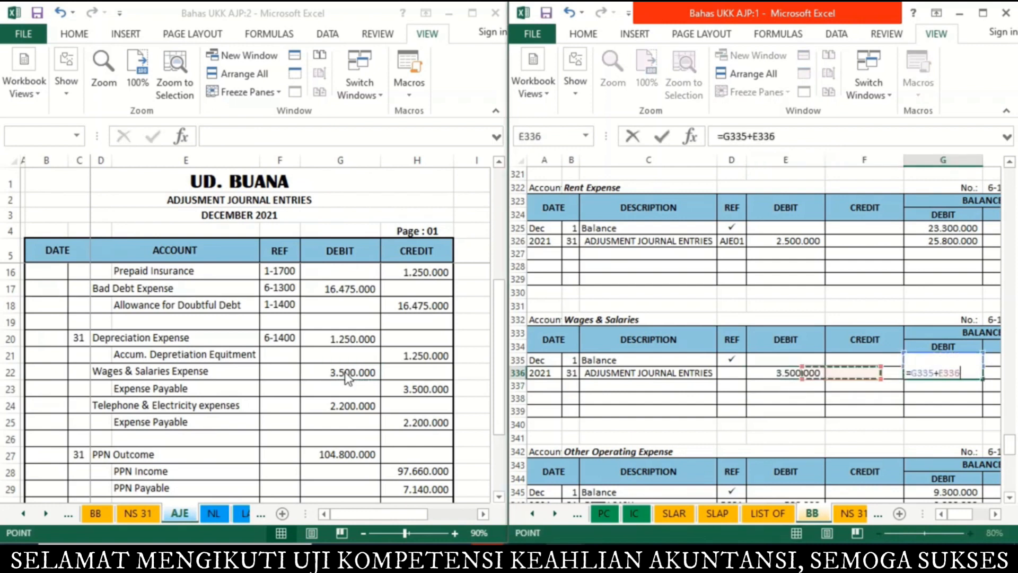
{"action": "key", "text": "Return"}
Enter the reference AJE01 in the adjustment row of the Wages & Salaries ledger
{"action": "key", "text": "Up"}
{"action": "key", "text": "Left"}
{"action": "key", "text": "Left"}
{"action": "key", "text": "Left"}
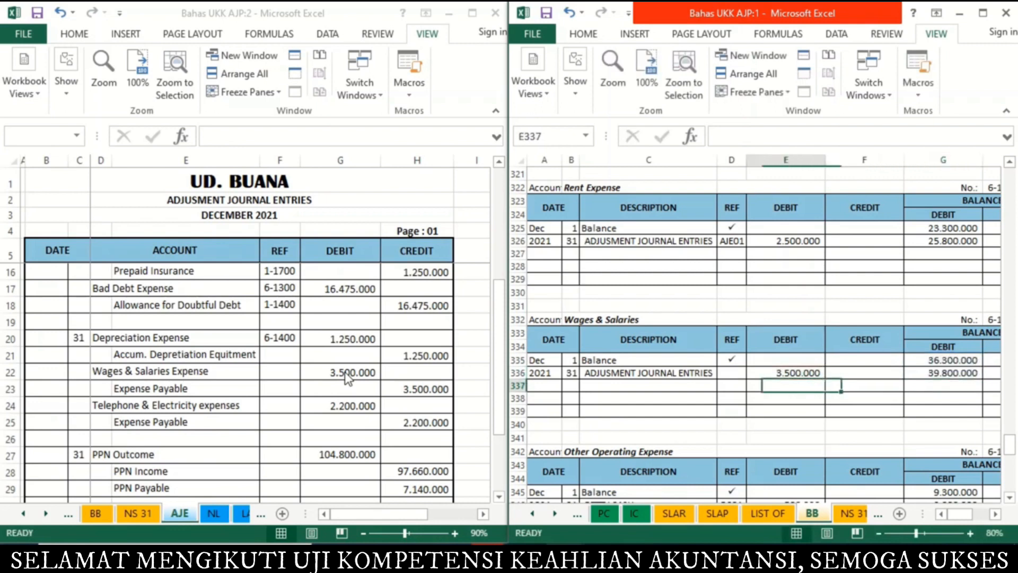
{"action": "type", "text": "AJE01"}
{"action": "key", "text": "Return"}
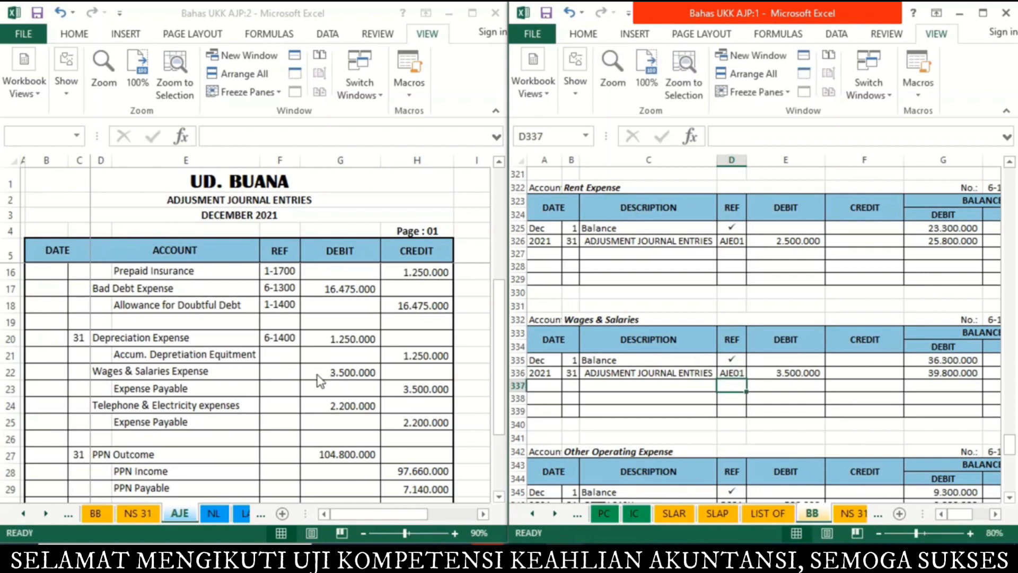
Link the journal's Wages & Salaries Expense reference in F22 to the account number of the Wages & Salaries ledger
{"action": "left_click", "coordinate": [282, 372]}
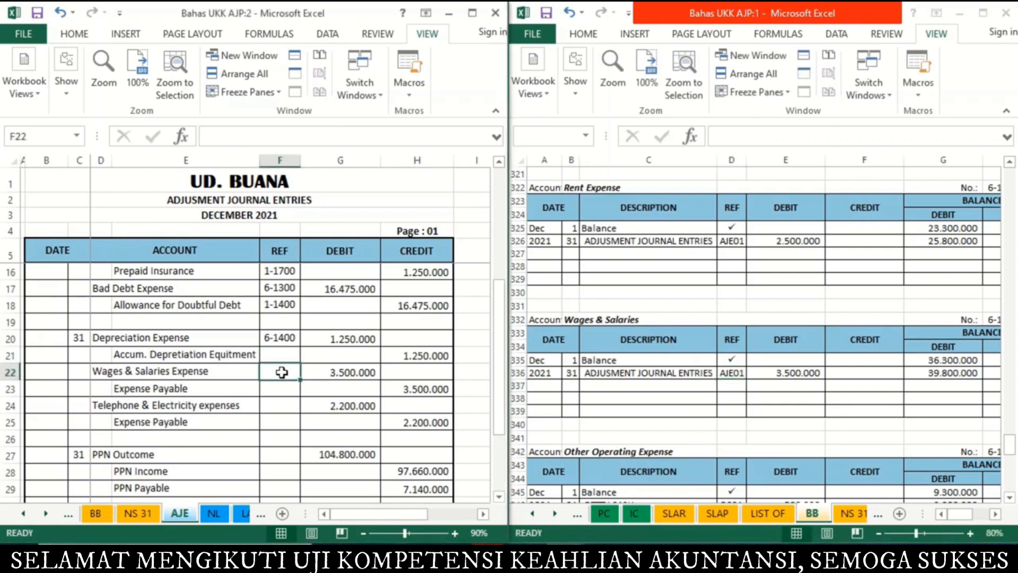
{"action": "type", "text": "="}
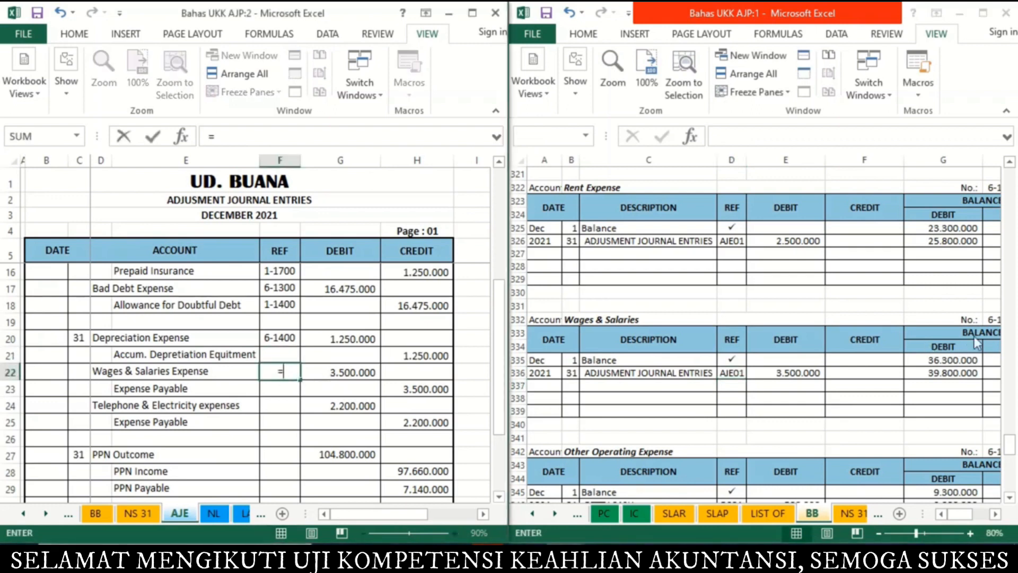
{"action": "left_click", "coordinate": [988, 319]}
{"action": "key", "text": "Return"}
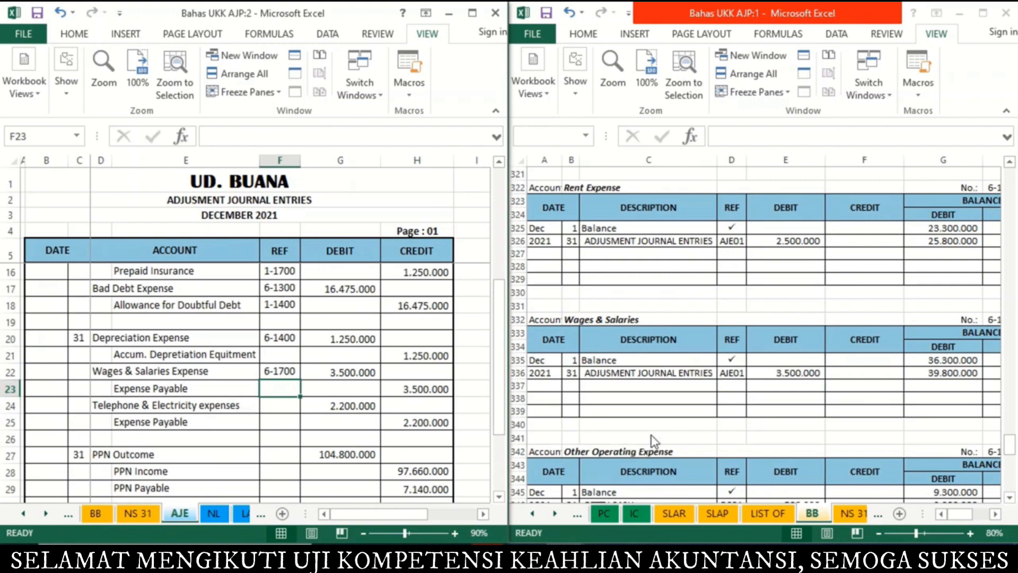
Start an adjustment row in the Telephone& Electricity Expenses ledger with day 31 and a description linked to the journal title in B2
{"action": "left_click", "coordinate": [582, 292]}
{"action": "key", "text": "Up"}
{"action": "key", "text": "Up"}
{"action": "key", "text": "Up"}
{"action": "key", "text": "Up"}
{"action": "key", "text": "Up"}
{"action": "key", "text": "Up"}
{"action": "key", "text": "Up"}
{"action": "key", "text": "Up"}
{"action": "key", "text": "Up"}
{"action": "key", "text": "Up"}
{"action": "key", "text": "Up"}
{"action": "key", "text": "Up"}
{"action": "key", "text": "Up"}
{"action": "key", "text": "Up"}
{"action": "key", "text": "Up"}
{"action": "key", "text": "Up"}
{"action": "key", "text": "Up"}
{"action": "key", "text": "Up"}
{"action": "key", "text": "Up"}
{"action": "key", "text": "Up"}
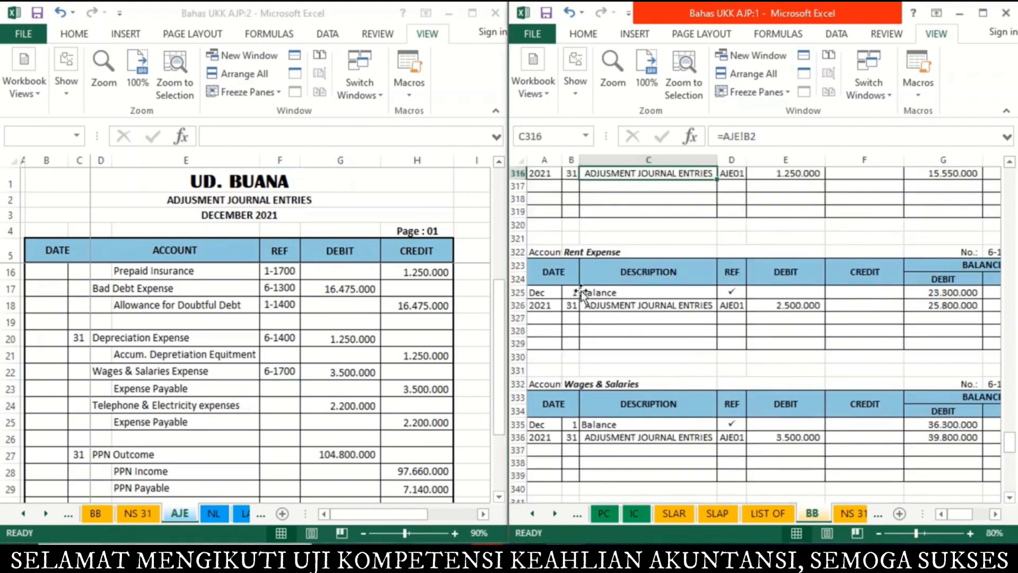
{"action": "key", "text": "Up"}
{"action": "key", "text": "Up"}
{"action": "key", "text": "Up"}
{"action": "key", "text": "Up"}
{"action": "key", "text": "Up"}
{"action": "key", "text": "Up"}
{"action": "key", "text": "Up"}
{"action": "key", "text": "Up"}
{"action": "key", "text": "Up"}
{"action": "key", "text": "Up"}
{"action": "key", "text": "Up"}
{"action": "key", "text": "Up"}
{"action": "key", "text": "Up"}
{"action": "key", "text": "Up"}
{"action": "key", "text": "Up"}
{"action": "key", "text": "Up"}
{"action": "key", "text": "Up"}
{"action": "key", "text": "Up"}
{"action": "key", "text": "Up"}
{"action": "key", "text": "Up"}
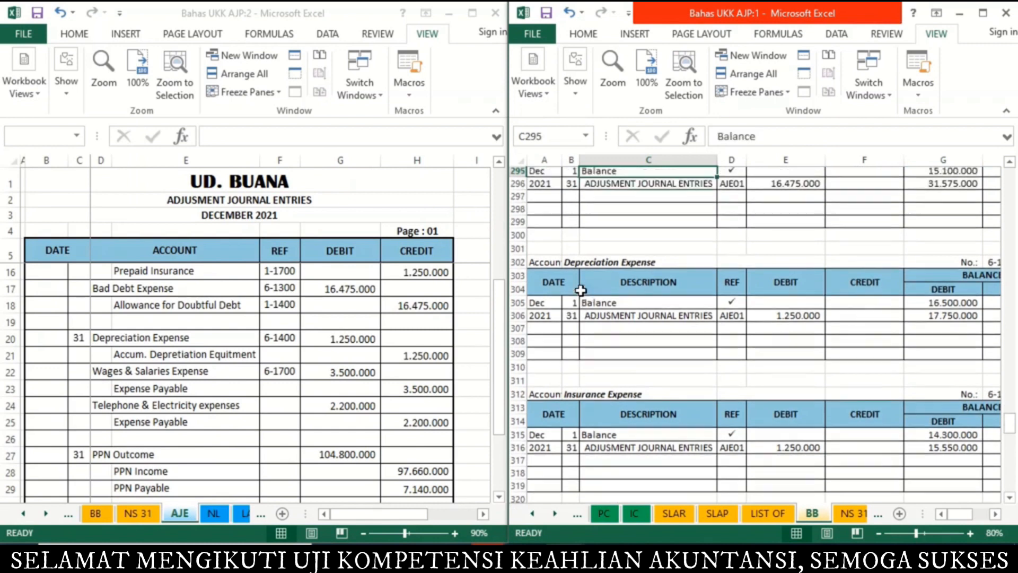
{"action": "key", "text": "Up"}
{"action": "key", "text": "Up"}
{"action": "key", "text": "Up"}
{"action": "key", "text": "Up"}
{"action": "key", "text": "Up"}
{"action": "key", "text": "Up"}
{"action": "key", "text": "Up"}
{"action": "key", "text": "Up"}
{"action": "key", "text": "Up"}
{"action": "key", "text": "Up"}
{"action": "key", "text": "Up"}
{"action": "key", "text": "Up"}
{"action": "key", "text": "Up"}
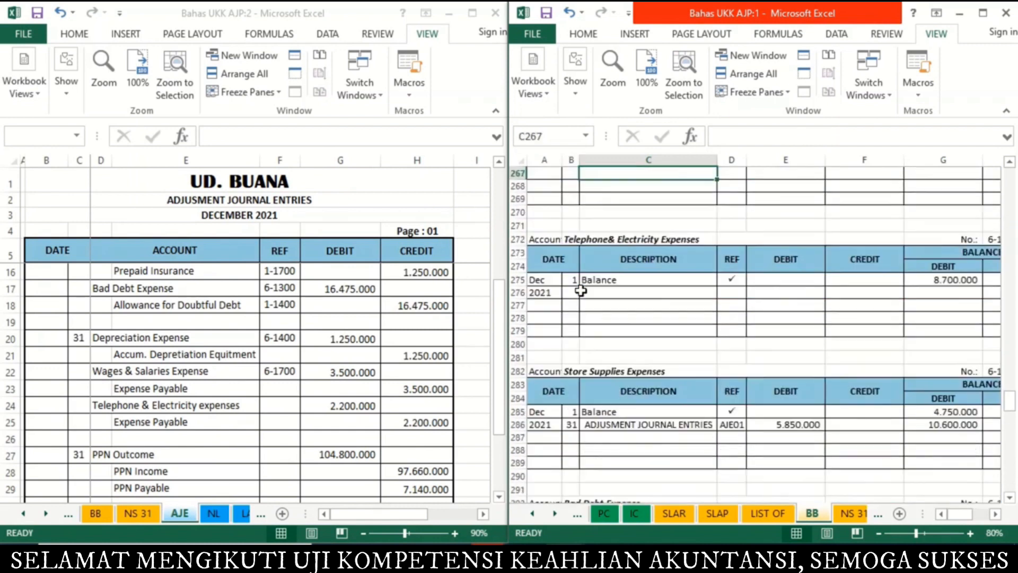
{"action": "key", "text": "Down"}
{"action": "key", "text": "Down"}
{"action": "key", "text": "Down"}
{"action": "key", "text": "Down"}
{"action": "key", "text": "Down"}
{"action": "key", "text": "Down"}
{"action": "key", "text": "Down"}
{"action": "key", "text": "Down"}
{"action": "key", "text": "Down"}
{"action": "key", "text": "Down"}
{"action": "key", "text": "Down"}
{"action": "key", "text": "Up"}
{"action": "key", "text": "Up"}
{"action": "key", "text": "Left"}
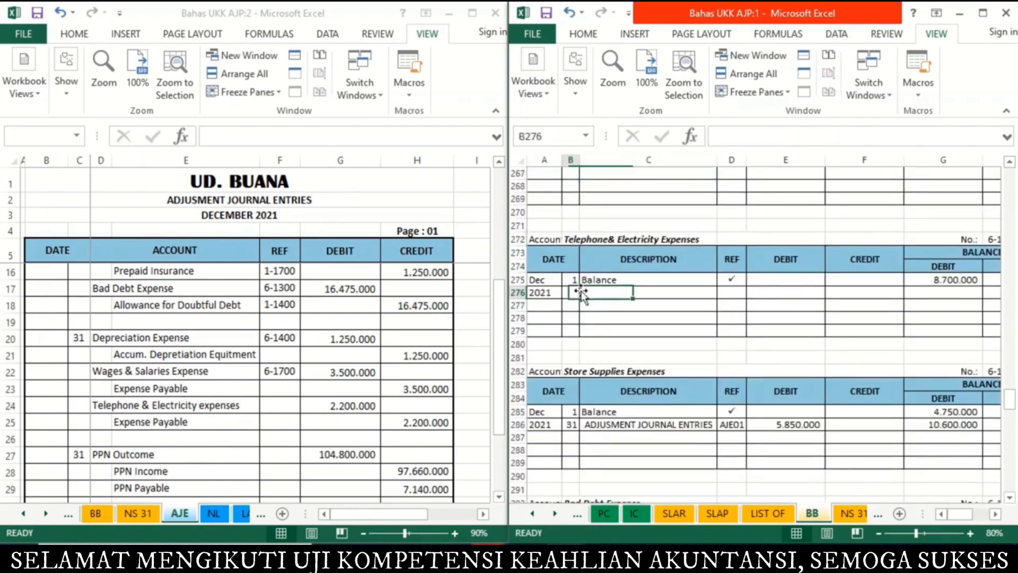
{"action": "type", "text": "31"}
{"action": "key", "text": "Tab"}
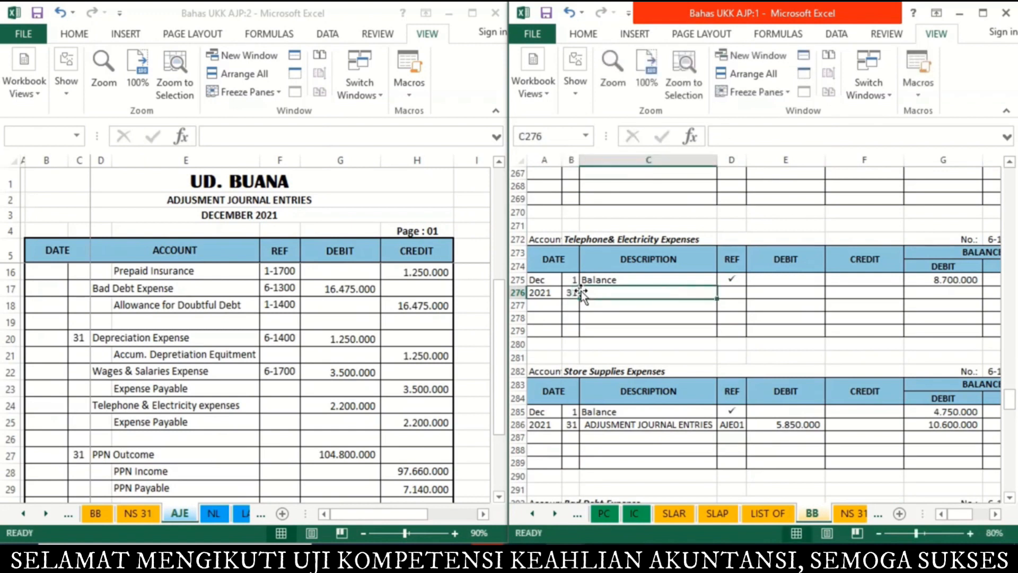
{"action": "type", "text": "="}
{"action": "left_click", "coordinate": [287, 206]}
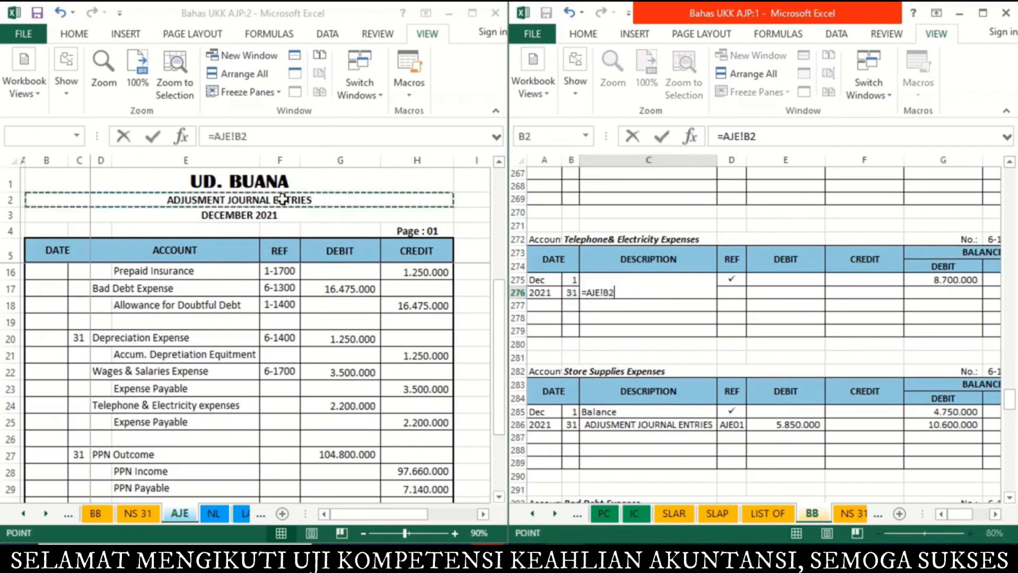
{"action": "key", "text": "Return"}
Link the debit of the Telephone& Electricity Expenses adjustment row to the journal's Telephone & Electricity expenses debit in G24
{"action": "key", "text": "Up"}
{"action": "key", "text": "Right"}
{"action": "key", "text": "Right"}
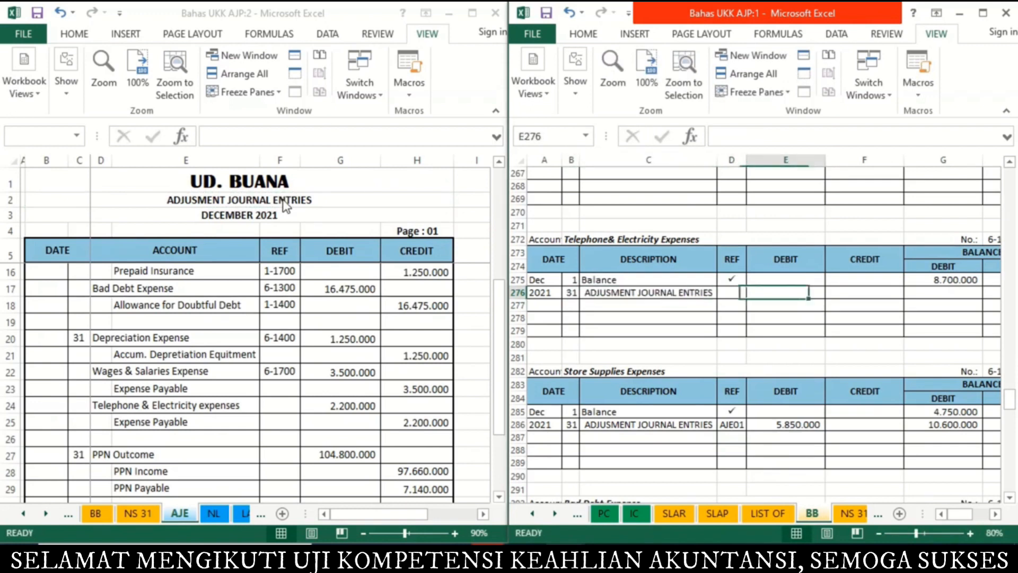
{"action": "type", "text": "="}
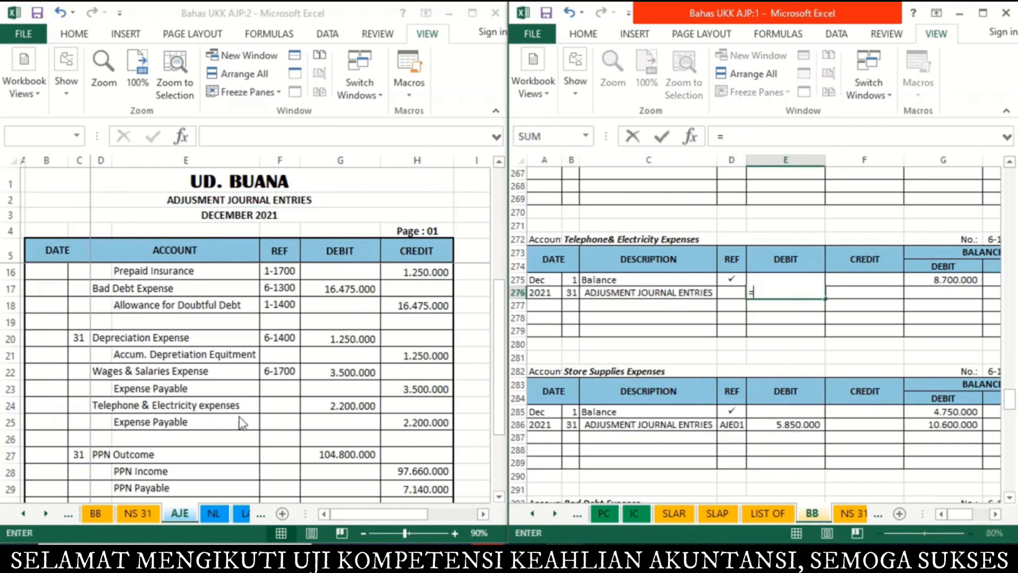
{"action": "left_click", "coordinate": [362, 405]}
{"action": "key", "text": "Return"}
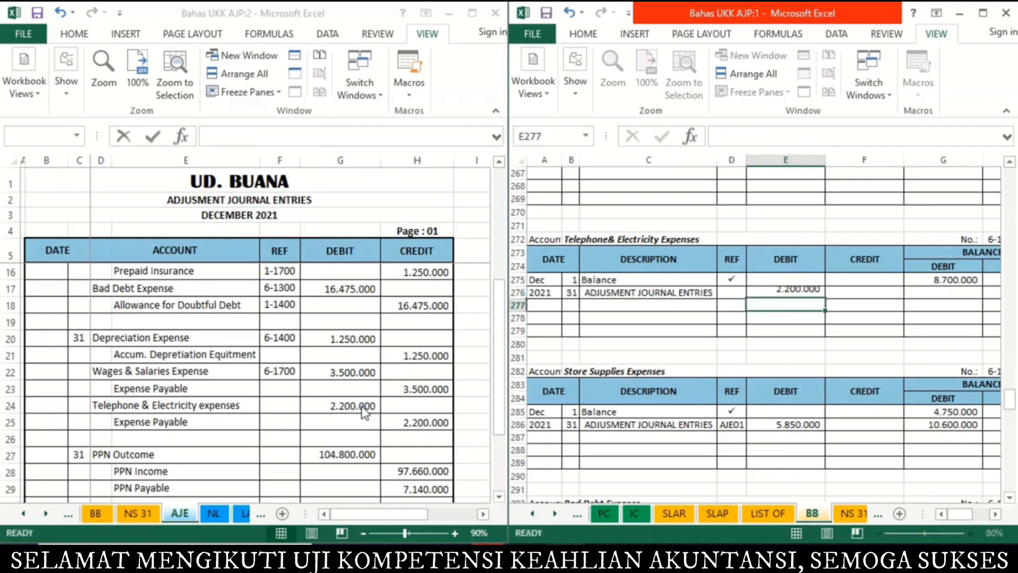
Calculate the new debit balance in the Telephone& Electricity Expenses adjustment row with =G275+E276
{"action": "key", "text": "Up"}
{"action": "key", "text": "Right"}
{"action": "key", "text": "Right"}
{"action": "type", "text": "="}
{"action": "key", "text": "Up"}
{"action": "type", "text": "+"}
{"action": "key", "text": "Left"}
{"action": "key", "text": "Left"}
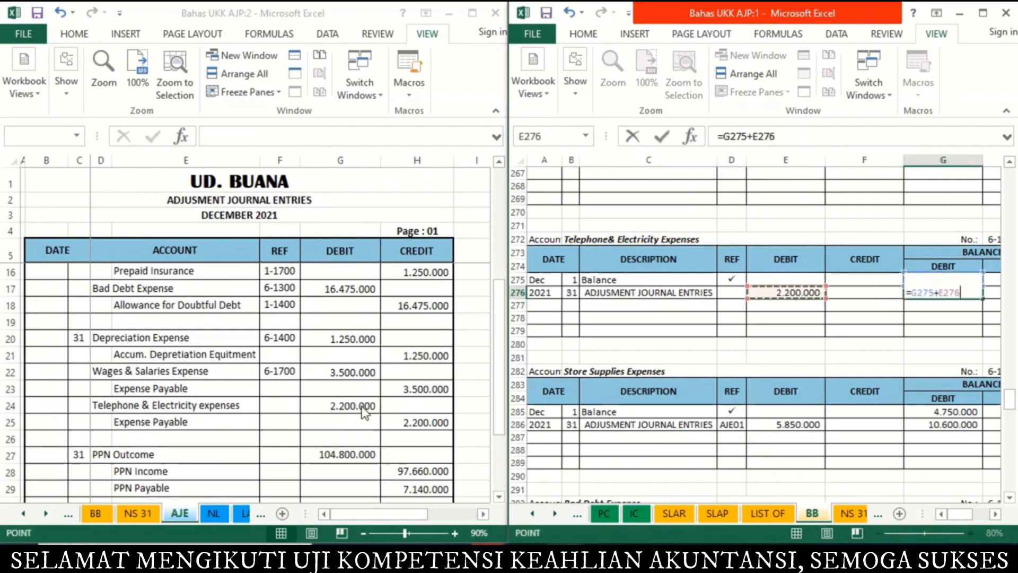
{"action": "key", "text": "Return"}
Enter the reference AJE01 in the adjustment row of the Telephone& Electricity Expenses ledger
{"action": "key", "text": "Up"}
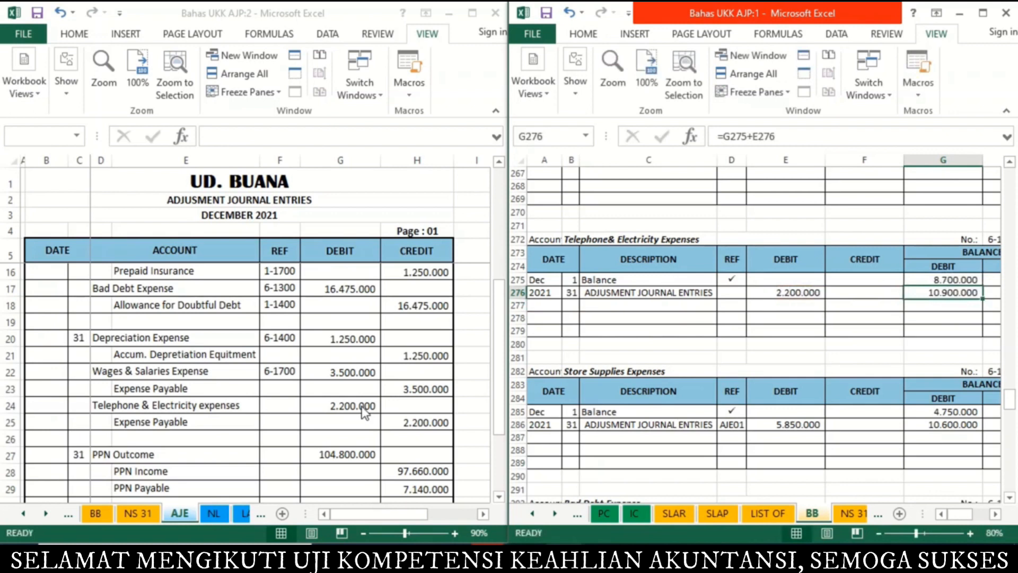
{"action": "key", "text": "Left"}
{"action": "key", "text": "Left"}
{"action": "key", "text": "Left"}
{"action": "type", "text": "AJE01"}
{"action": "key", "text": "Return"}
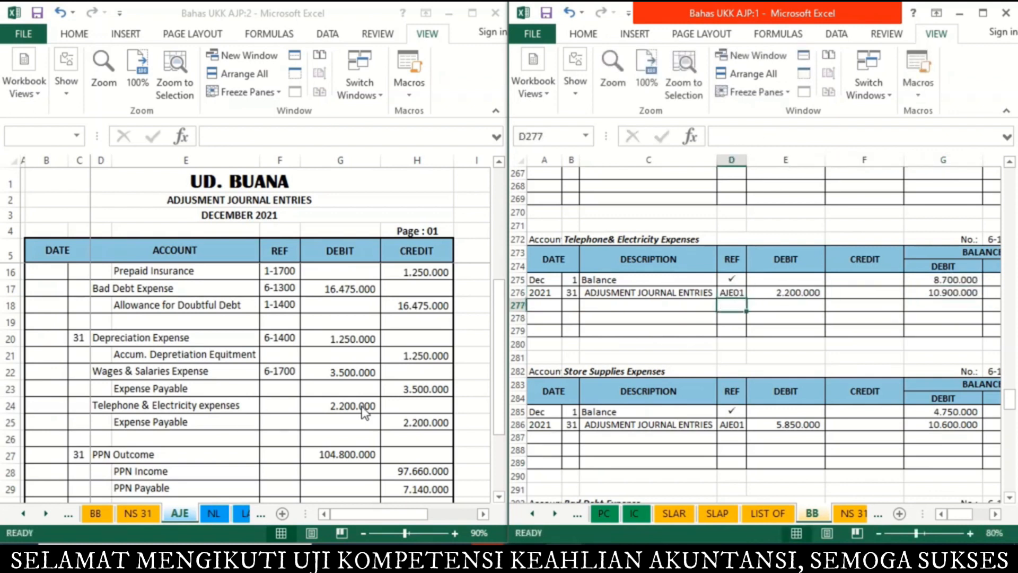
Link the journal's Telephone & Electricity expenses reference in F24 to the account number of the Telephone& Electricity Expenses ledger
{"action": "left_click", "coordinate": [282, 405]}
{"action": "type", "text": "="}
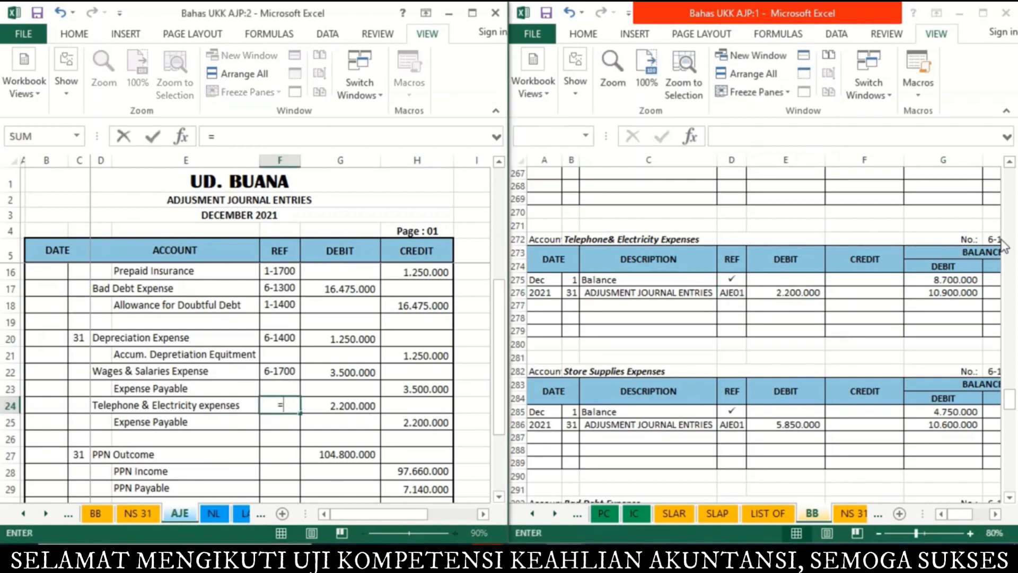
{"action": "left_click", "coordinate": [993, 239]}
{"action": "key", "text": "Return"}
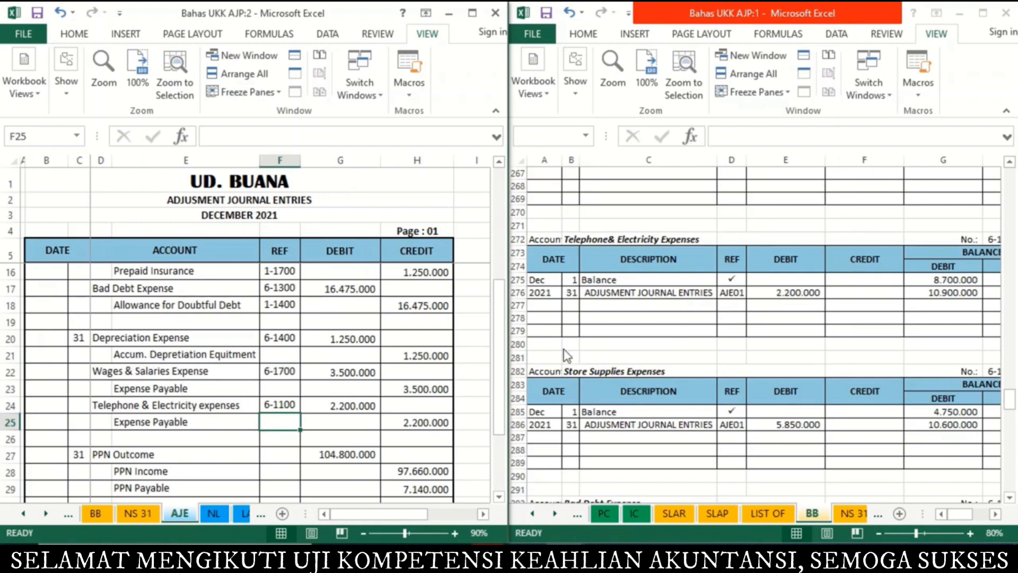
In the Equitment Accum Dep ledger's adjustment row, enter day 31 and link the description to the adjustment journal's title
{"action": "left_click_drag", "start_coordinate": [1011, 212], "coordinate": [1014, 504]}
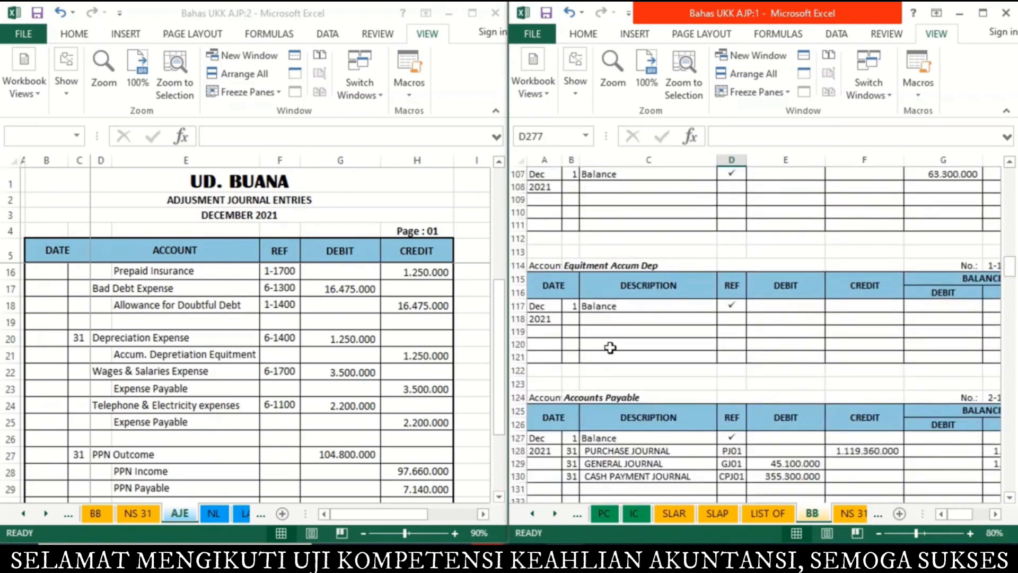
{"action": "left_click", "coordinate": [571, 321]}
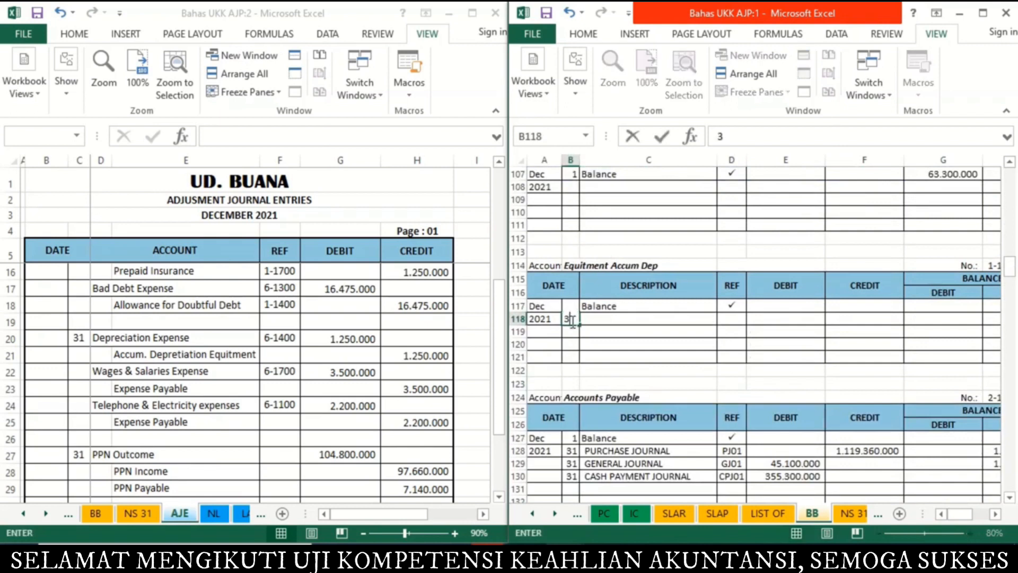
{"action": "key", "text": "Right"}
{"action": "type", "text": "="}
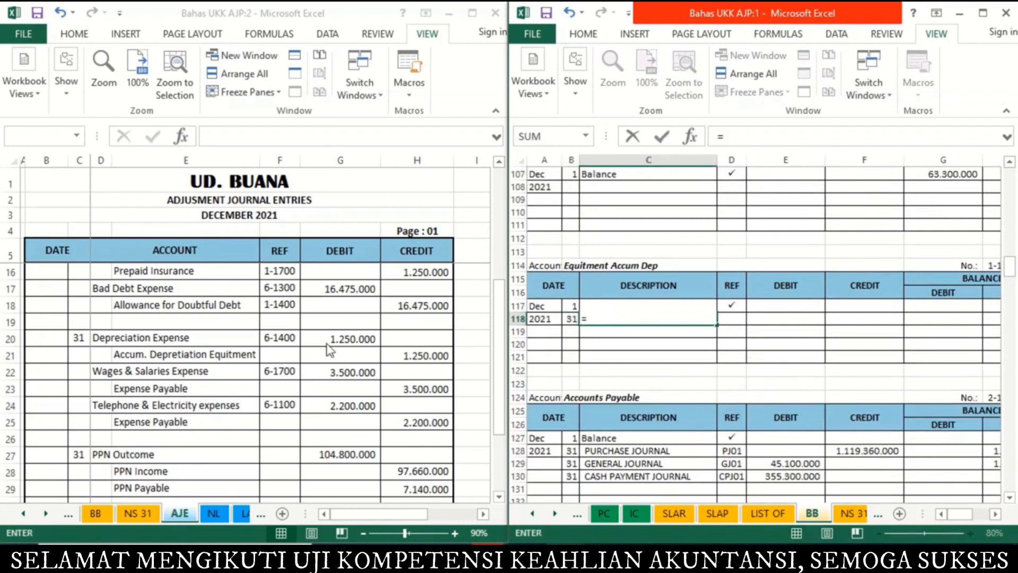
{"action": "left_click", "coordinate": [253, 198]}
{"action": "key", "text": "Return"}
Link the credit of the Equitment Accum Dep adjustment row to the journal's Accum. Depretiation Equitment credit in H21
{"action": "key", "text": "Right"}
{"action": "key", "text": "Right"}
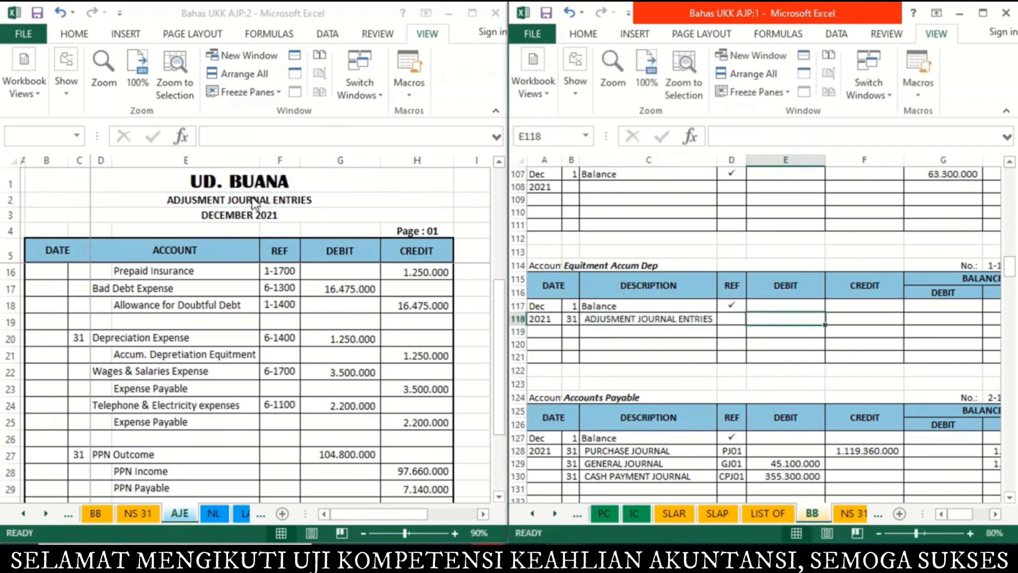
{"action": "key", "text": "Right"}
{"action": "type", "text": "="}
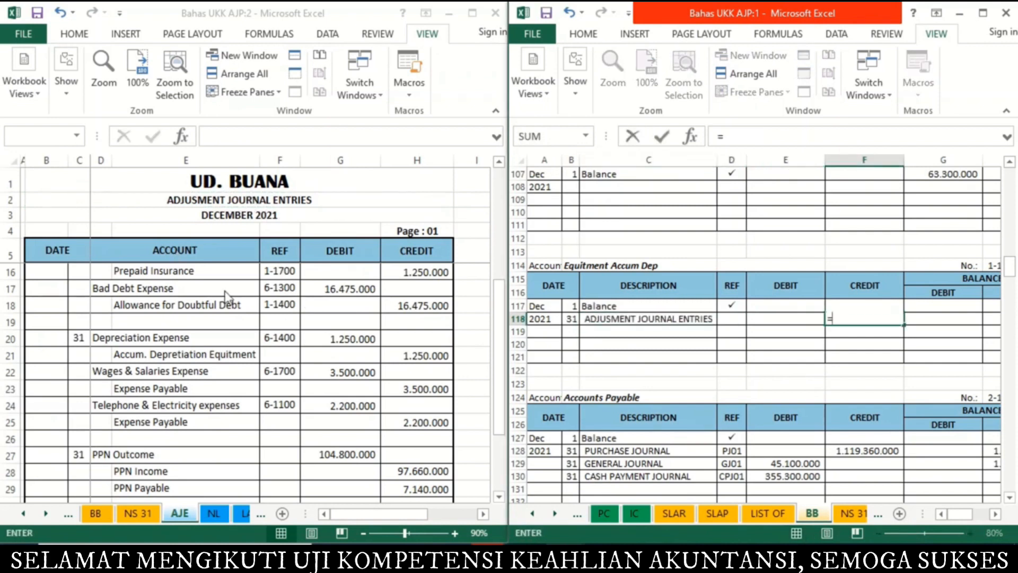
{"action": "left_click", "coordinate": [423, 363]}
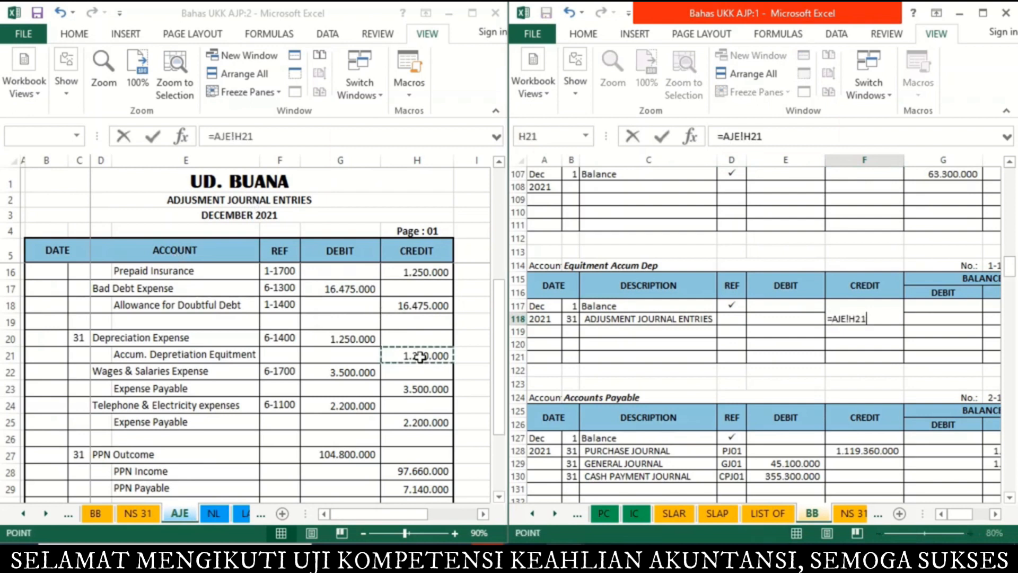
{"action": "key", "text": "Return"}
Calculate the new credit balance in the Equitment Accum Dep adjustment row with =H117+F118
{"action": "key", "text": "Up"}
{"action": "key", "text": "Right"}
{"action": "key", "text": "Right"}
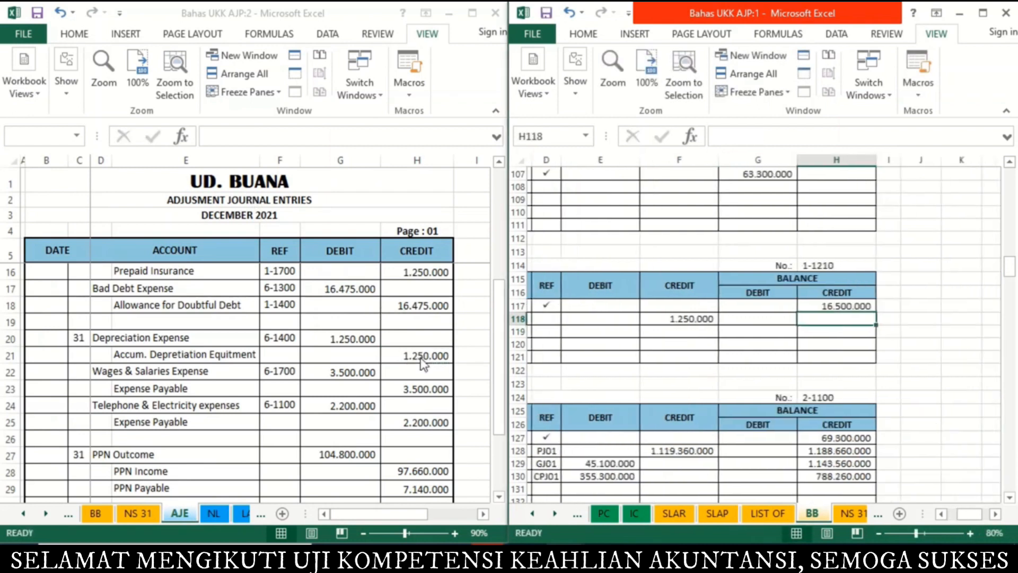
{"action": "type", "text": "="}
{"action": "key", "text": "Up"}
{"action": "type", "text": "+"}
{"action": "key", "text": "Left"}
{"action": "key", "text": "Left"}
{"action": "key", "text": "Return"}
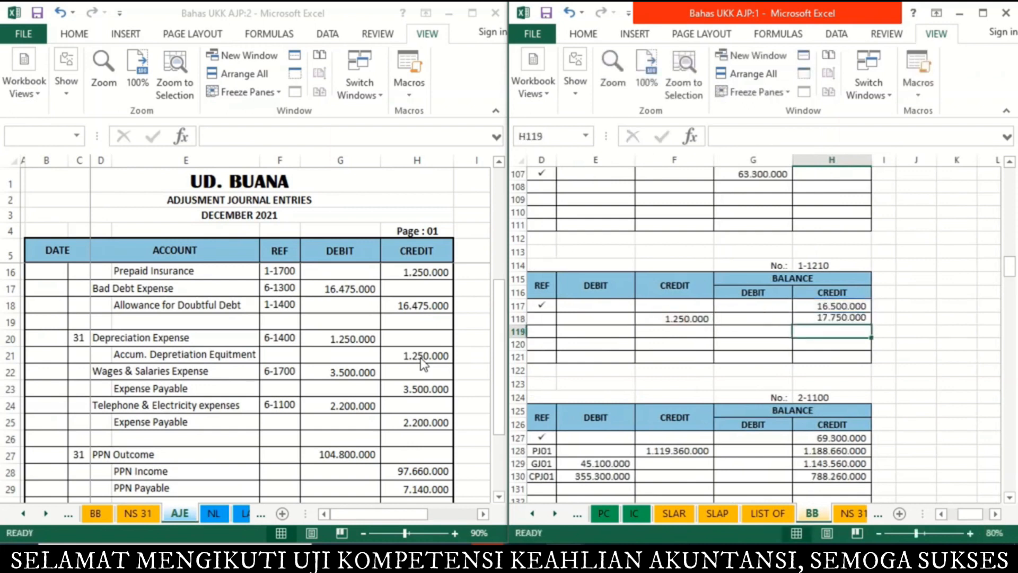
Enter the reference AJE01 in the adjustment row of the Equitment Accum Dep ledger
{"action": "key", "text": "Left"}
{"action": "key", "text": "Left"}
{"action": "key", "text": "Left"}
{"action": "key", "text": "Left"}
{"action": "key", "text": "Up"}
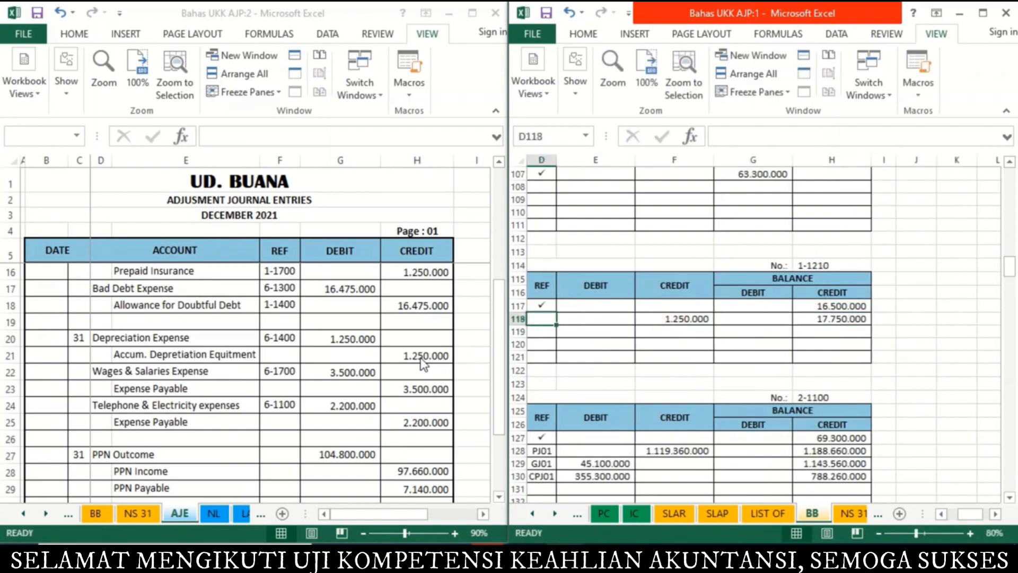
{"action": "type", "text": "AJE01"}
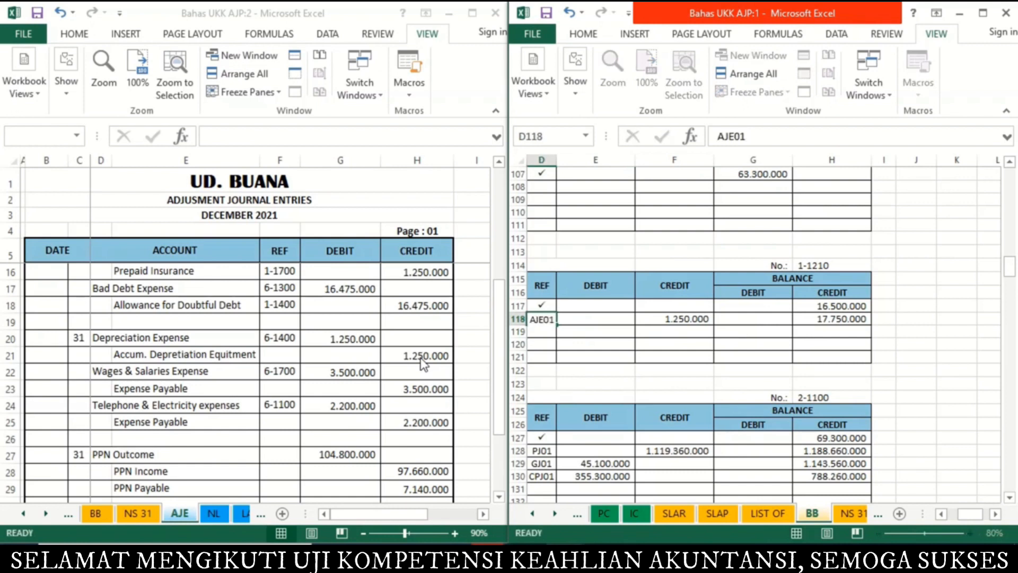
{"action": "key", "text": "Return"}
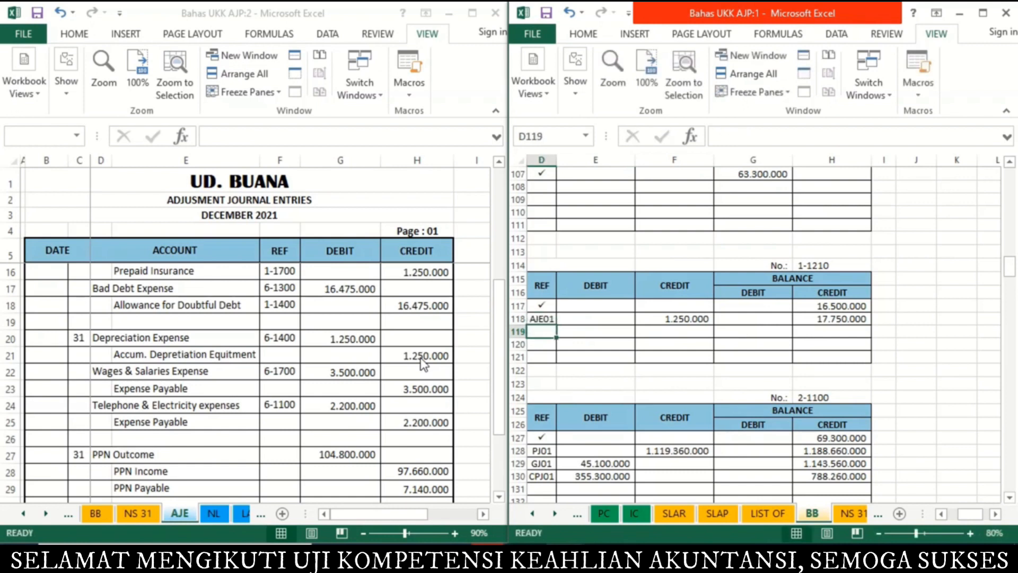
Link the journal's Accum. Depretiation Equitment reference in F21 to the account number of the Equitment Accum Dep ledger
{"action": "left_click", "coordinate": [288, 357]}
{"action": "left_click", "coordinate": [289, 358]}
{"action": "type", "text": "="}
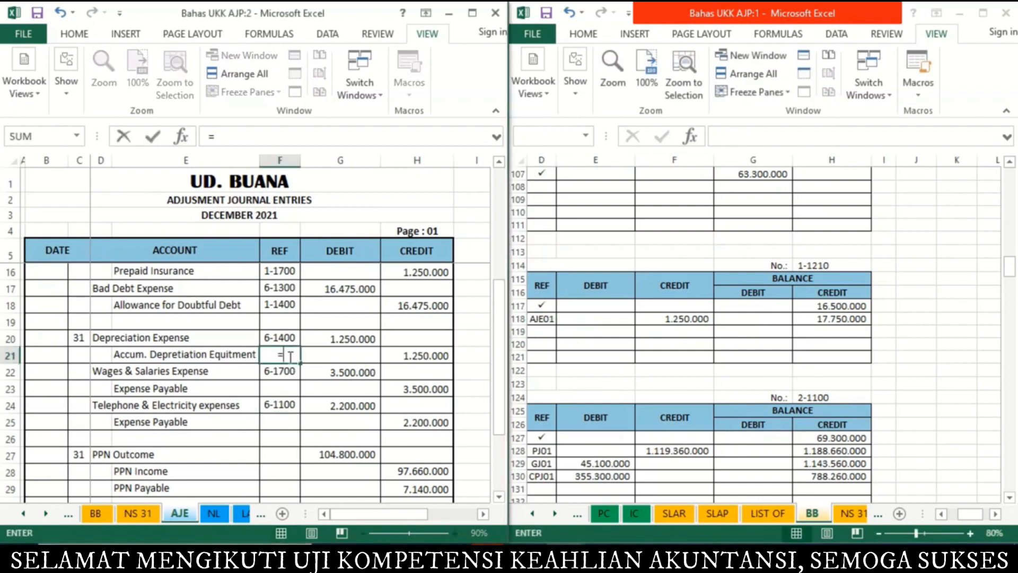
{"action": "left_click", "coordinate": [825, 267]}
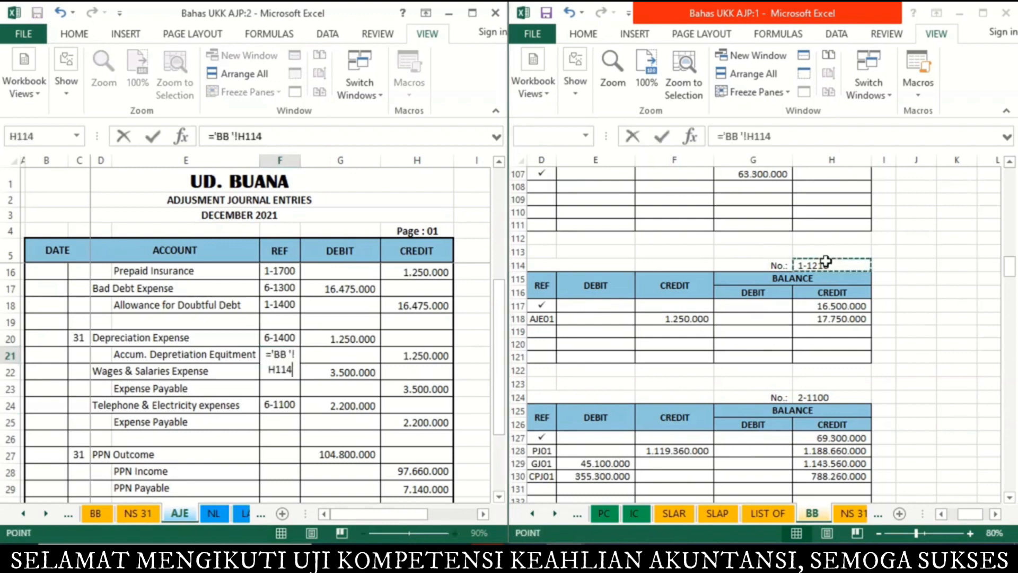
{"action": "key", "text": "Return"}
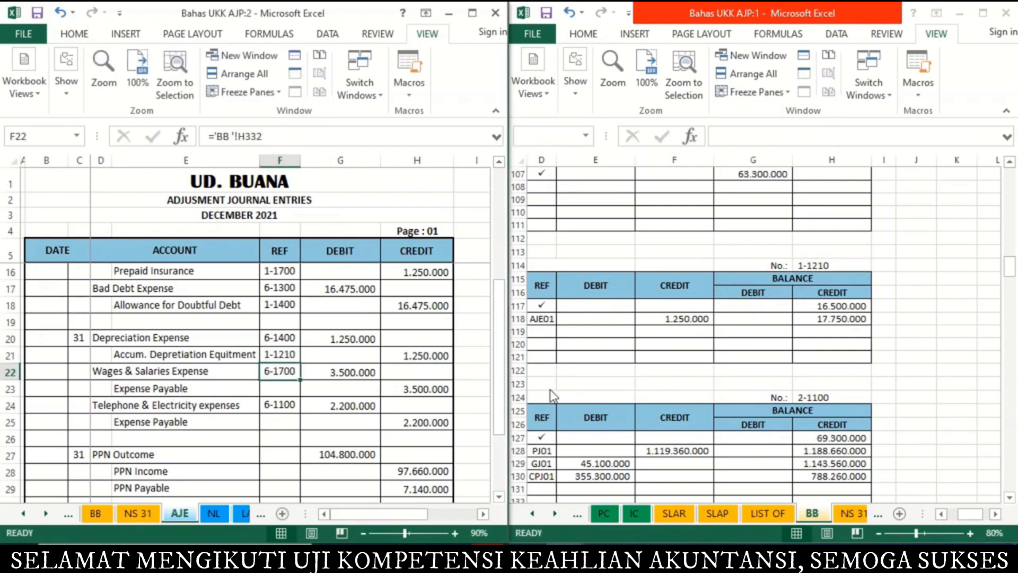
In row 142 of the Expense Payable ledger, enter day 31 and link the description to the adjustment journal's title
{"action": "left_click", "coordinate": [580, 384]}
{"action": "key", "text": "Home"}
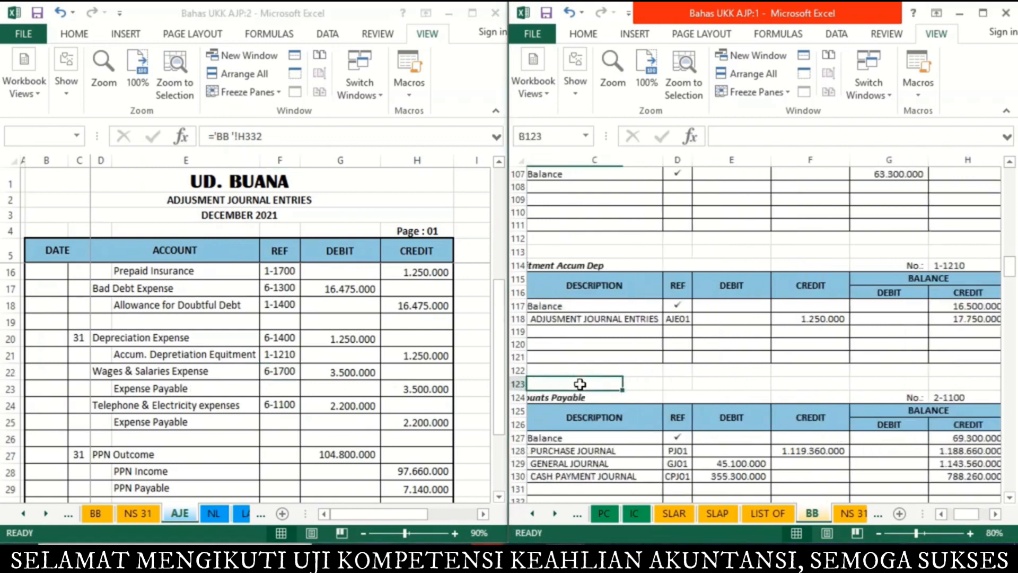
{"action": "key", "text": "Down"}
{"action": "key", "text": "Down"}
{"action": "key", "text": "Down"}
{"action": "key", "text": "Down"}
{"action": "key", "text": "Down"}
{"action": "key", "text": "Down"}
{"action": "key", "text": "Down"}
{"action": "key", "text": "Down"}
{"action": "key", "text": "Down"}
{"action": "key", "text": "Down"}
{"action": "key", "text": "Down"}
{"action": "key", "text": "Down"}
{"action": "key", "text": "Down"}
{"action": "key", "text": "Down"}
{"action": "key", "text": "Down"}
{"action": "key", "text": "Down"}
{"action": "key", "text": "Down"}
{"action": "key", "text": "Down"}
{"action": "key", "text": "Down"}
{"action": "key", "text": "Down"}
{"action": "key", "text": "Down"}
{"action": "key", "text": "Down"}
{"action": "key", "text": "Down"}
{"action": "key", "text": "Down"}
{"action": "key", "text": "Down"}
{"action": "key", "text": "Down"}
{"action": "key", "text": "Down"}
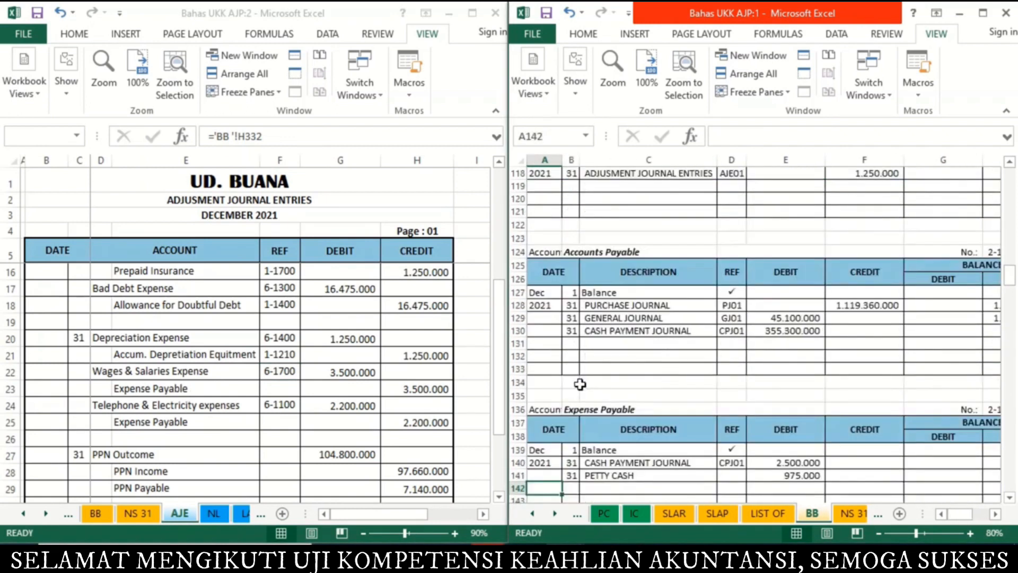
{"action": "left_click", "coordinate": [571, 346]}
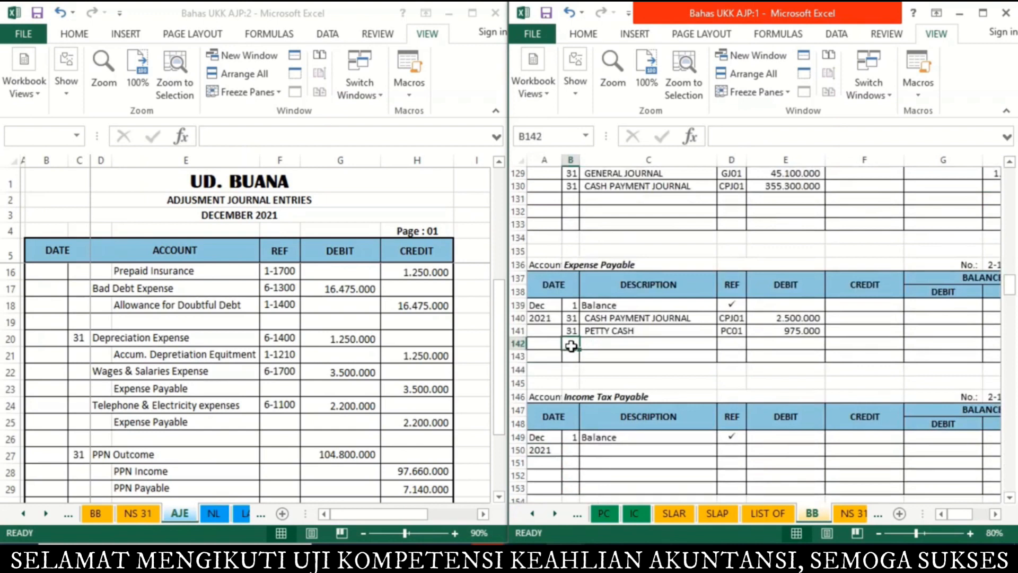
{"action": "key", "text": "Right"}
{"action": "type", "text": "="}
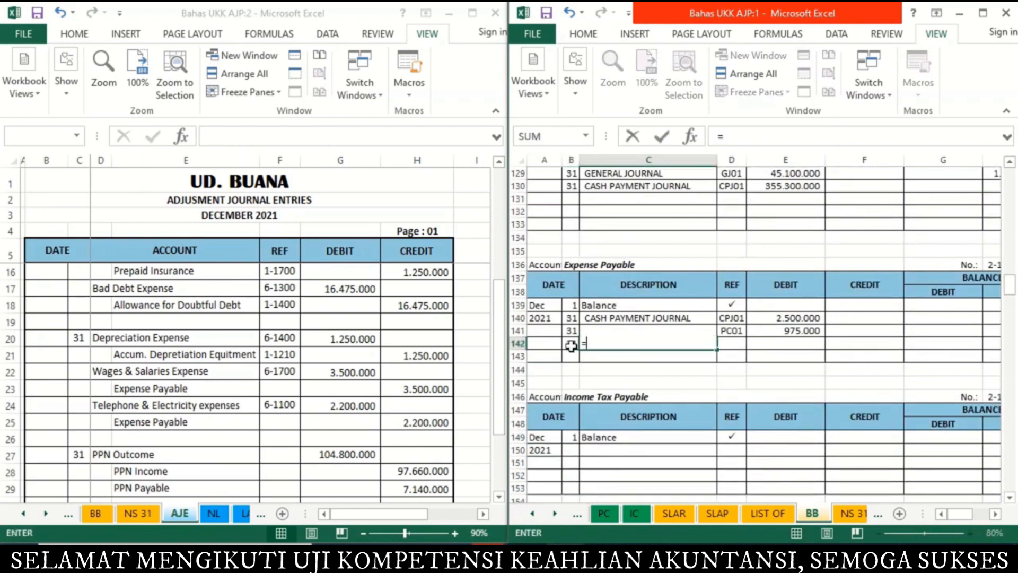
{"action": "left_click", "coordinate": [286, 204]}
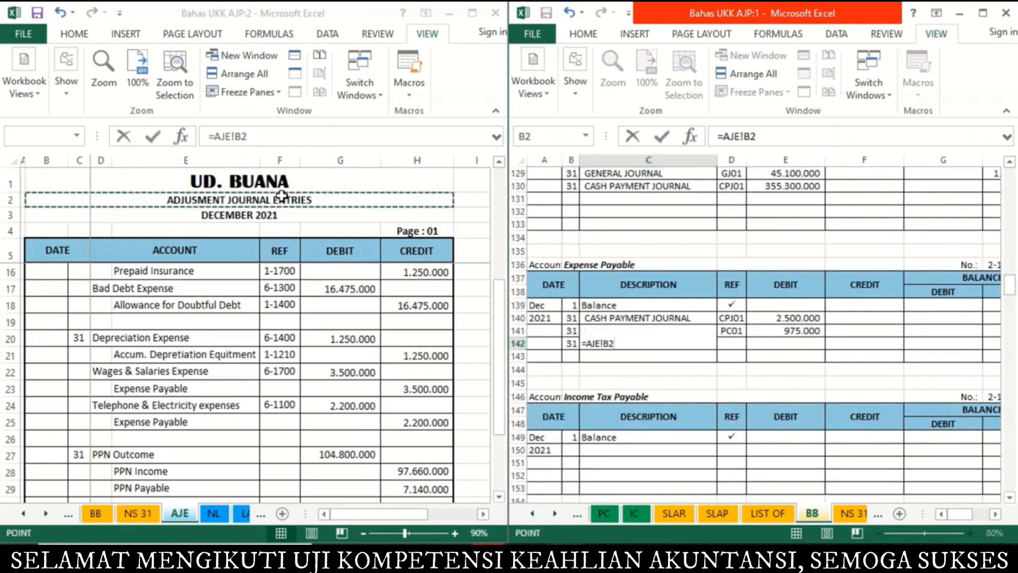
{"action": "key", "text": "Return"}
Link the credit of the Expense Payable adjustment row to the journal's Expense Payable credit in H23
{"action": "key", "text": "Up"}
{"action": "key", "text": "Right"}
{"action": "key", "text": "Right"}
{"action": "key", "text": "Right"}
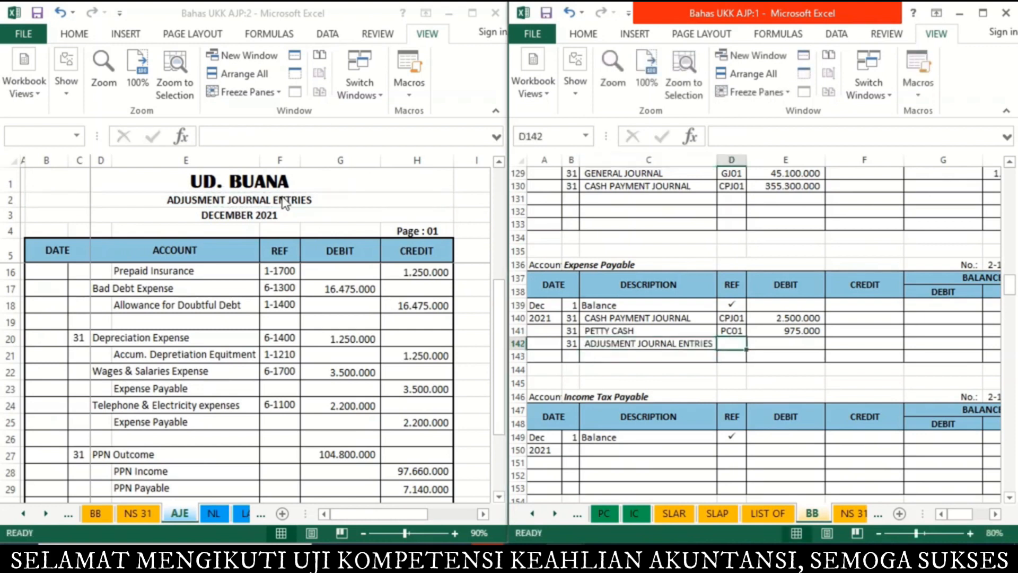
{"action": "type", "text": "="}
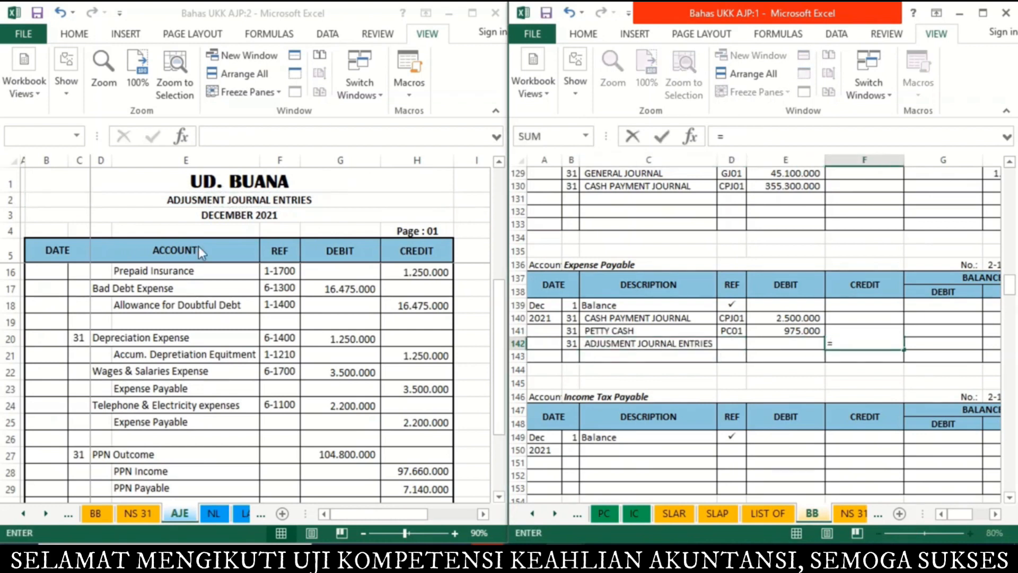
{"action": "left_click", "coordinate": [418, 395]}
{"action": "key", "text": "Return"}
Calculate the new credit balance in the Expense Payable adjustment row with =H141+F142
{"action": "key", "text": "Up"}
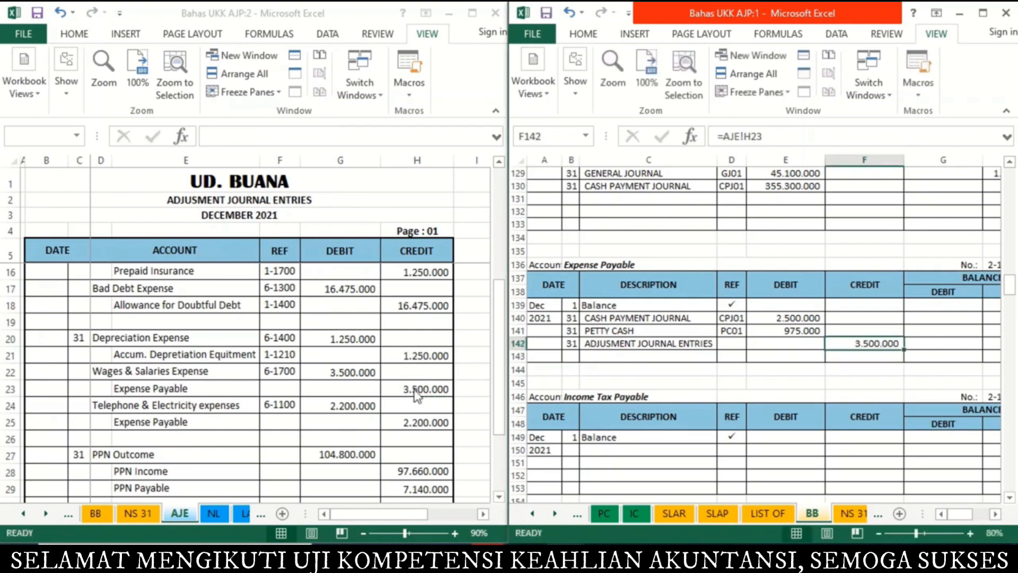
{"action": "key", "text": "Right"}
{"action": "key", "text": "Right"}
{"action": "type", "text": "="}
{"action": "key", "text": "Up"}
{"action": "type", "text": "+"}
{"action": "key", "text": "Left"}
{"action": "key", "text": "Left"}
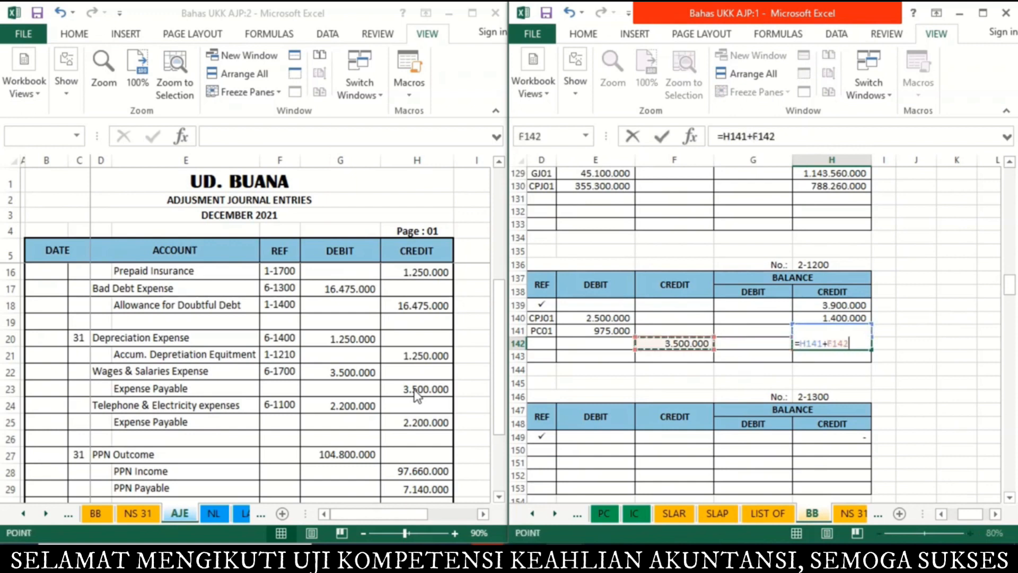
{"action": "key", "text": "Return"}
Enter the reference AJE01 in row 142 of the Expense Payable ledger
{"action": "key", "text": "Left"}
{"action": "key", "text": "Left"}
{"action": "key", "text": "Left"}
{"action": "key", "text": "Left"}
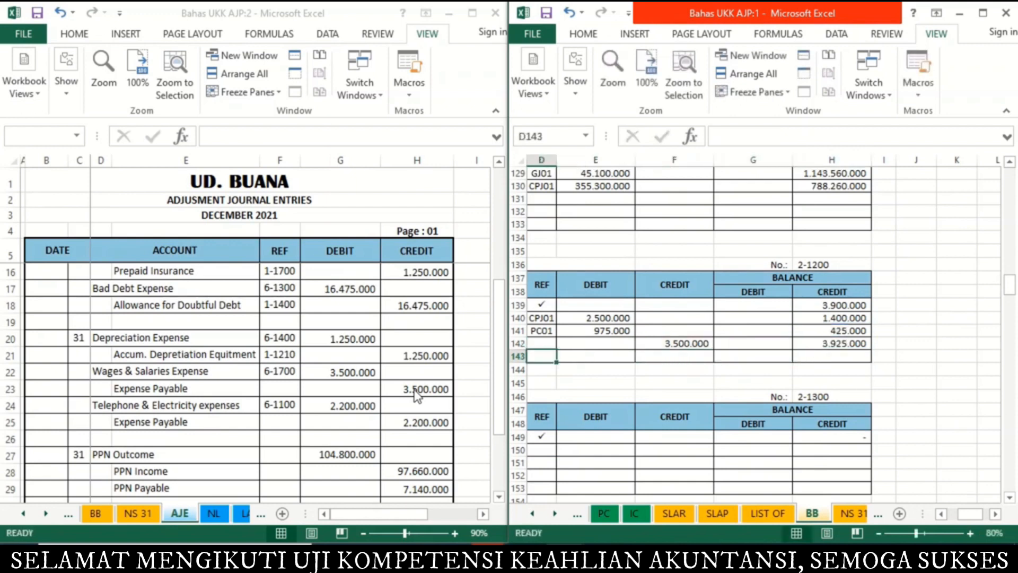
{"action": "key", "text": "Up"}
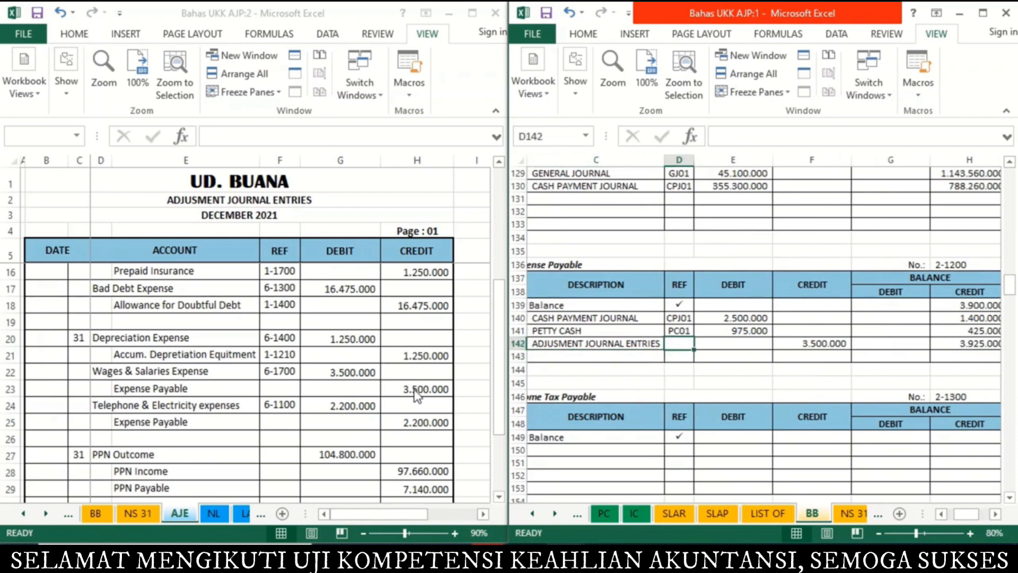
{"action": "type", "text": "AJE01"}
{"action": "key", "text": "Return"}
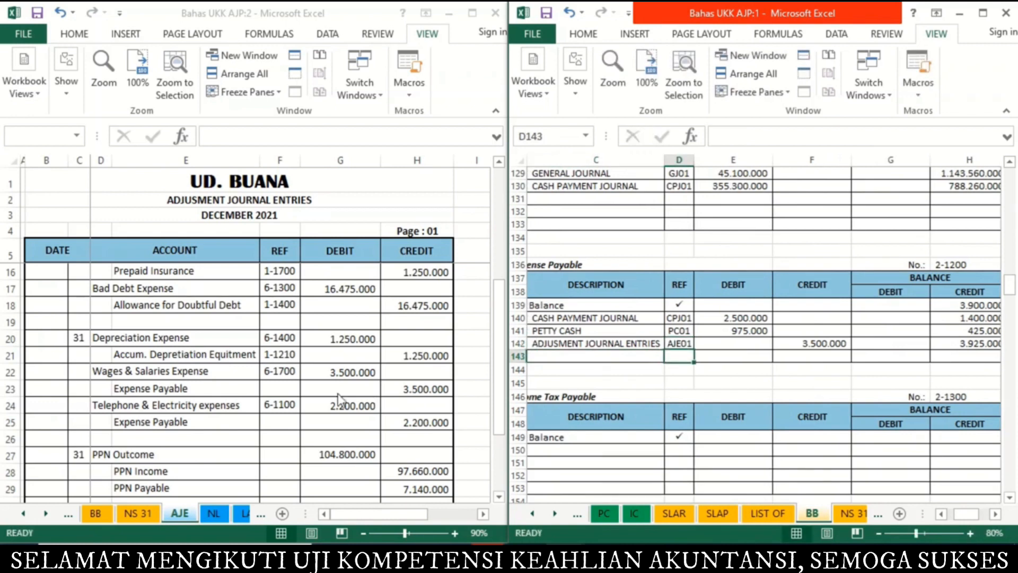
Link the journal's Expense Payable reference in F23 to the account number of the Expense Payable ledger in H136
{"action": "left_click", "coordinate": [284, 395]}
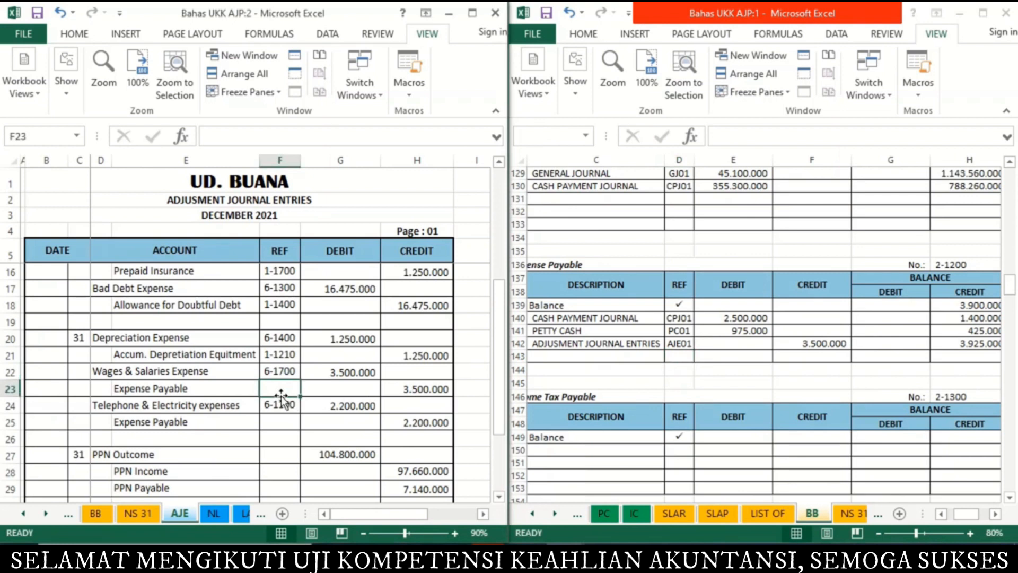
{"action": "type", "text": "="}
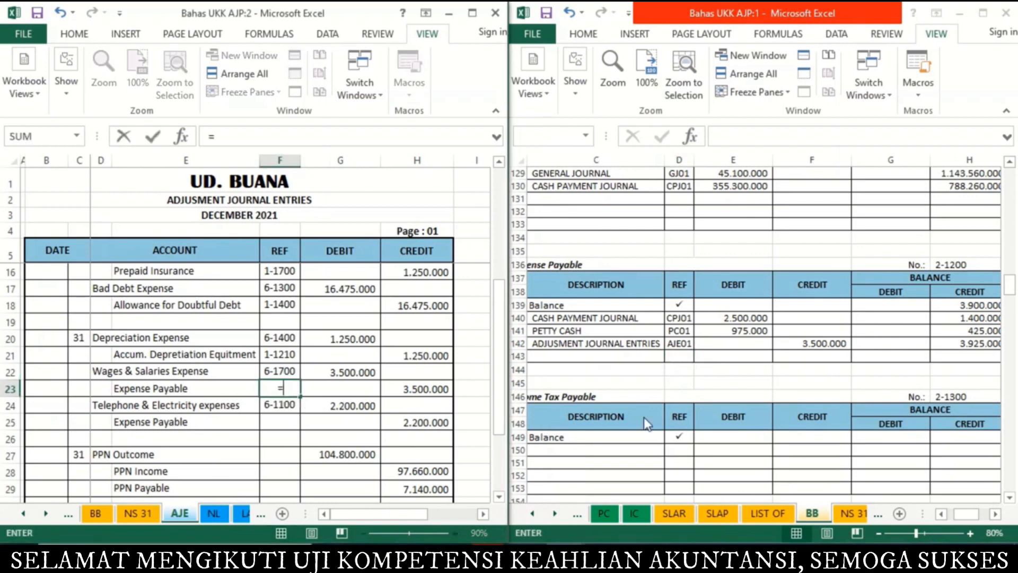
{"action": "left_click", "coordinate": [960, 263]}
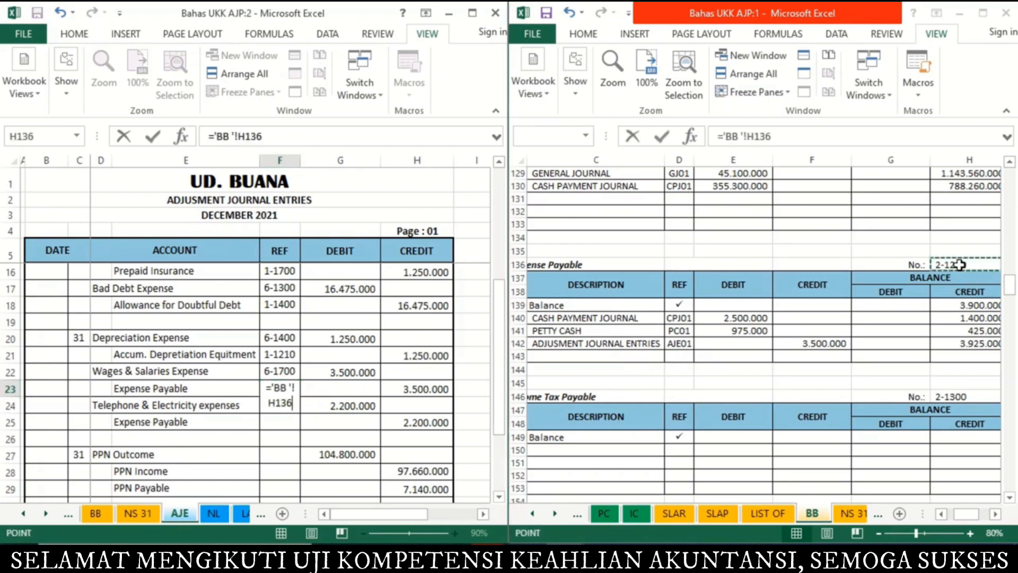
{"action": "key", "text": "Return"}
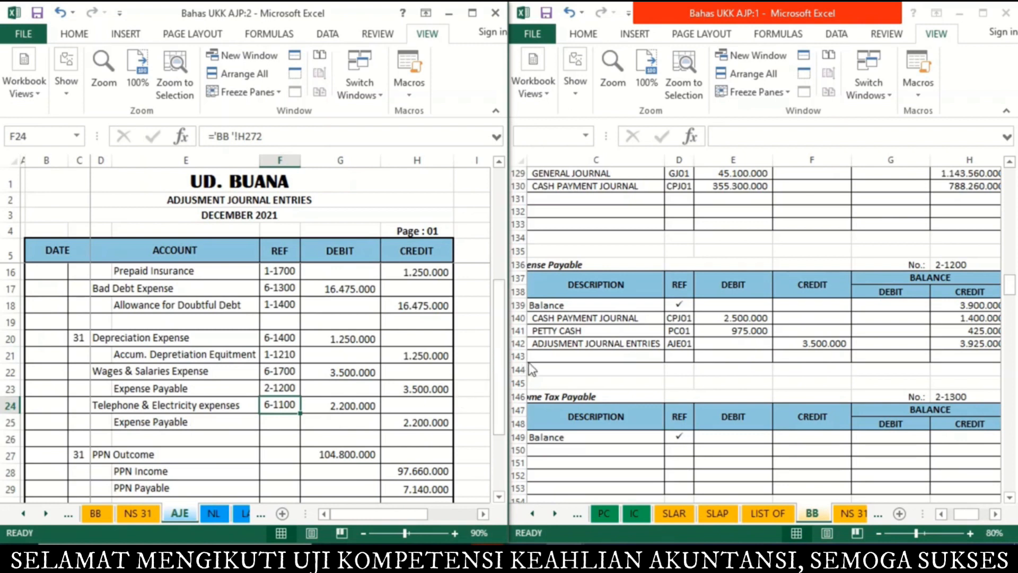
Add a second adjustment row in row 143 of the Expense Payable ledger with day 31 and a description linked to the journal's title
{"action": "left_click", "coordinate": [551, 352]}
{"action": "key", "text": "Left"}
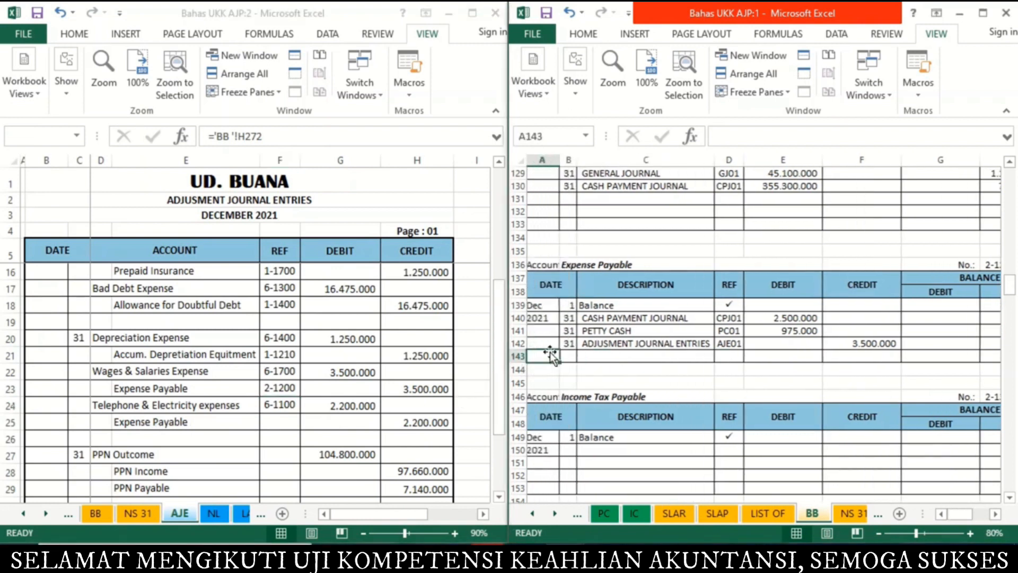
{"action": "type", "text": "31"}
{"action": "key", "text": "Tab"}
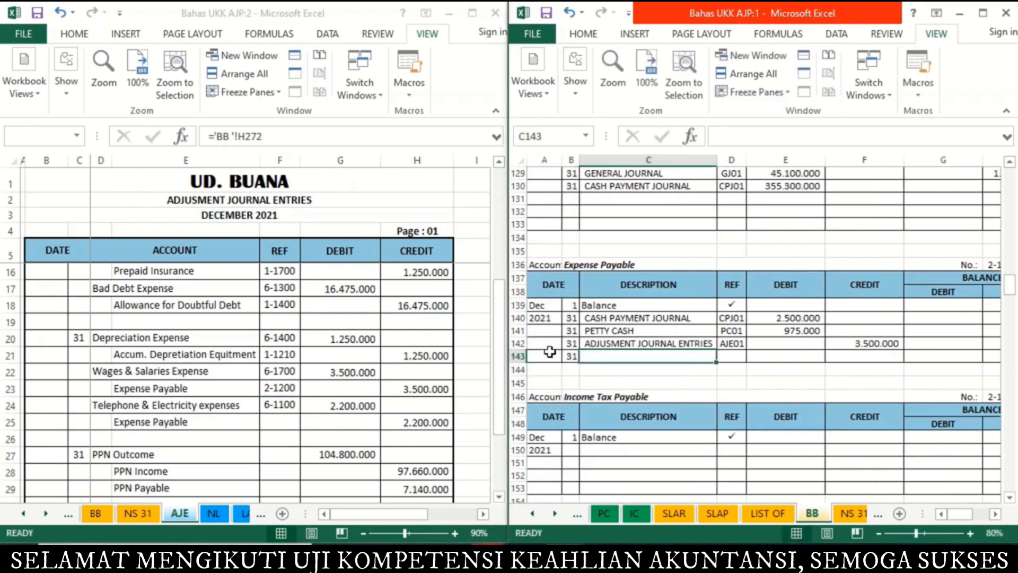
{"action": "type", "text": "="}
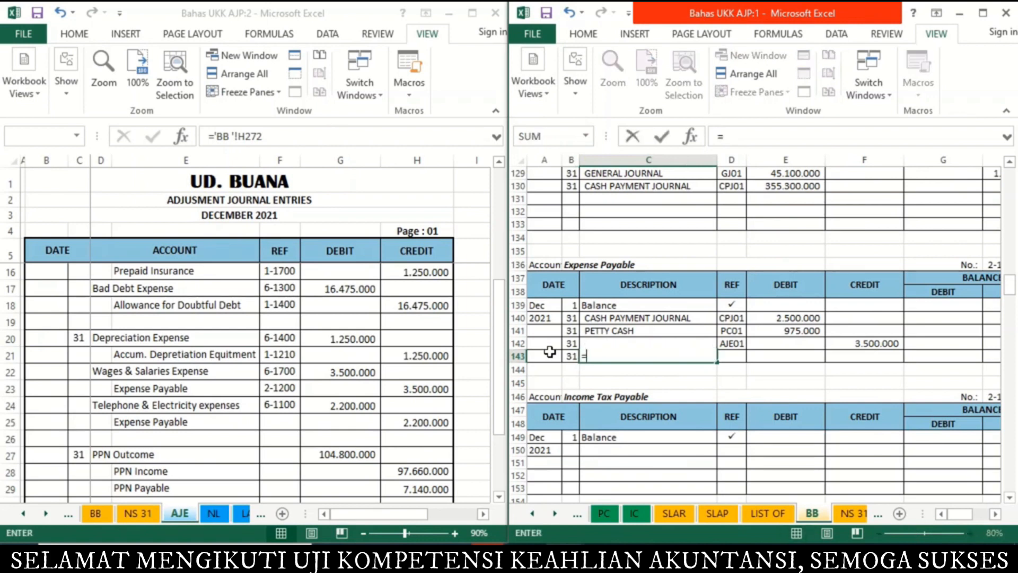
{"action": "left_click", "coordinate": [268, 206]}
{"action": "key", "text": "Return"}
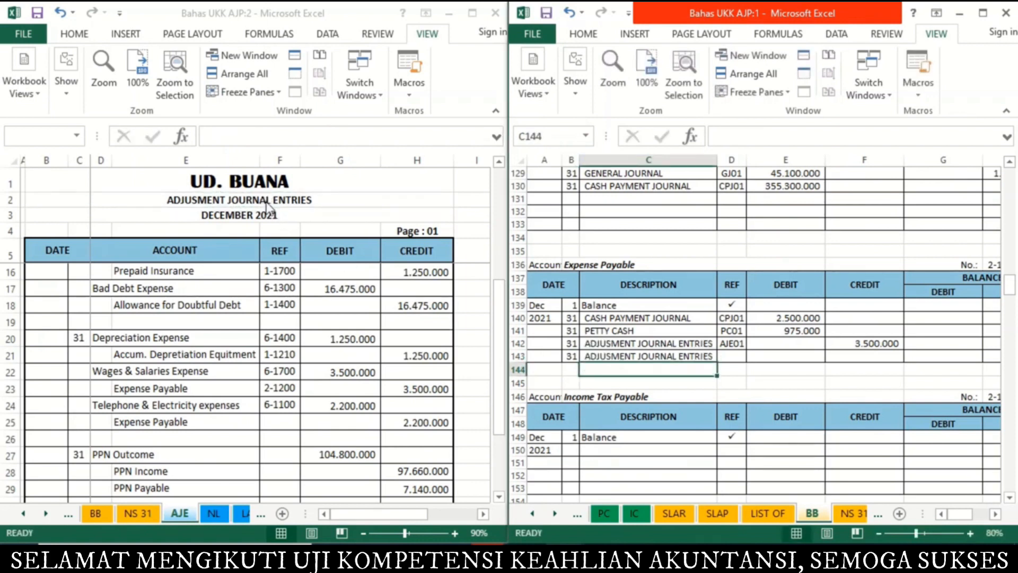
Link the credit amount of the Expense Payable ledger's second adjustment row, F143, to the journal amount in AJE!H25
{"action": "key", "text": "Up"}
{"action": "key", "text": "Right"}
{"action": "key", "text": "Right"}
{"action": "key", "text": "Right"}
{"action": "type", "text": "="}
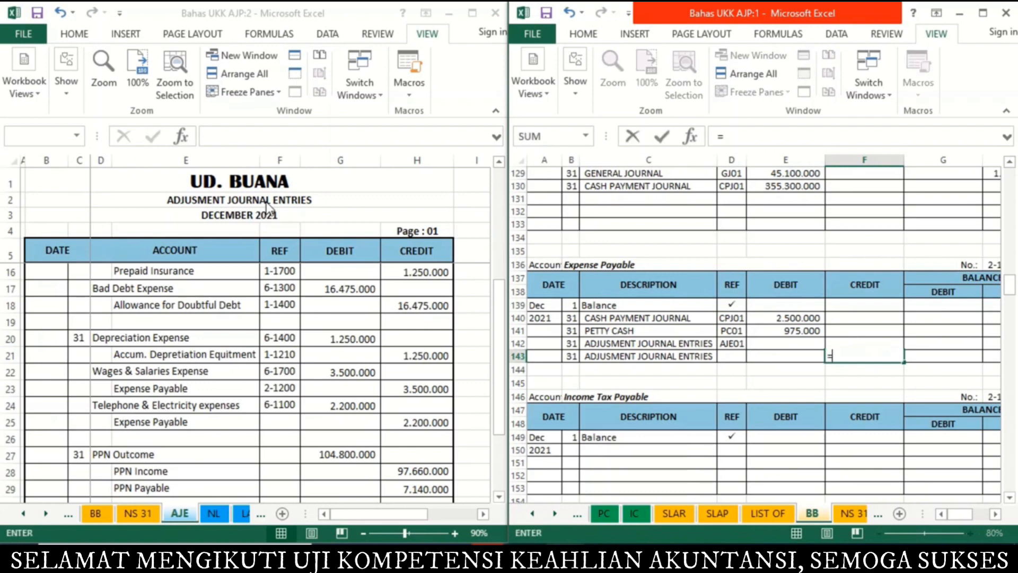
{"action": "left_click", "coordinate": [429, 427]}
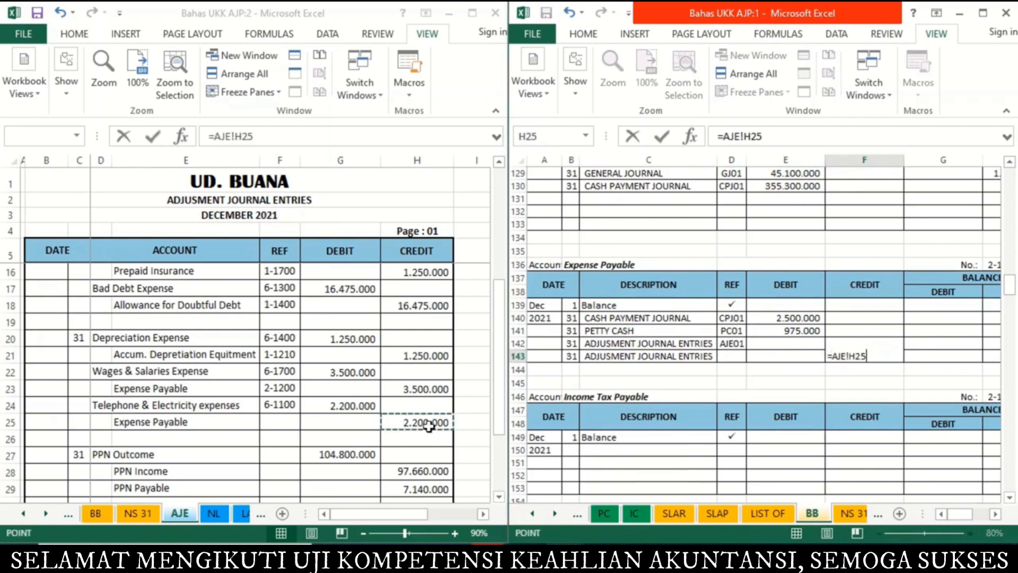
{"action": "key", "text": "Return"}
Calculate the new credit balance in row 143 of the Expense Payable ledger with =H142+F143
{"action": "key", "text": "Up"}
{"action": "key", "text": "Right"}
{"action": "key", "text": "Right"}
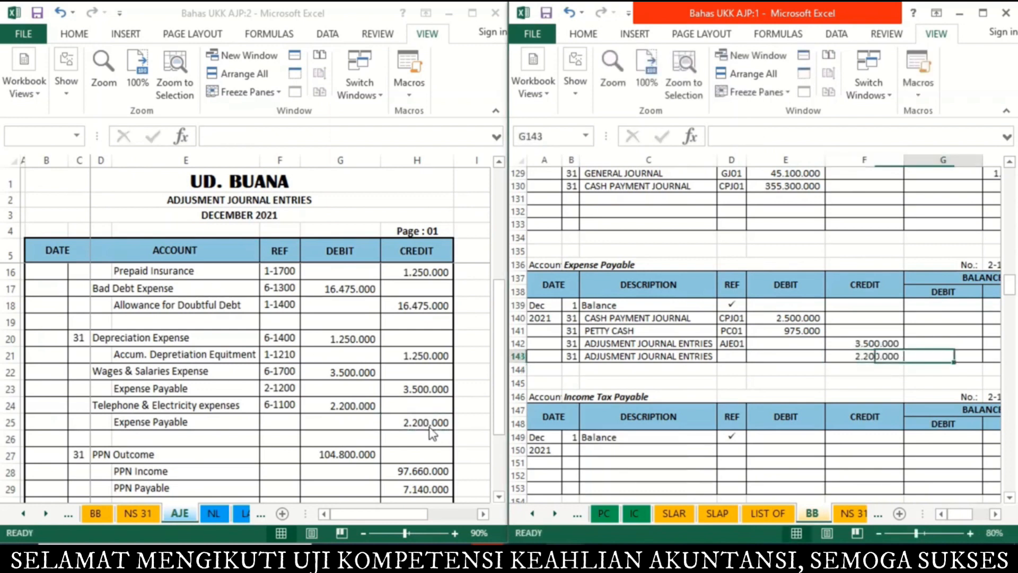
{"action": "type", "text": "="}
{"action": "key", "text": "Up"}
{"action": "type", "text": "+"}
{"action": "key", "text": "Left"}
{"action": "key", "text": "Left"}
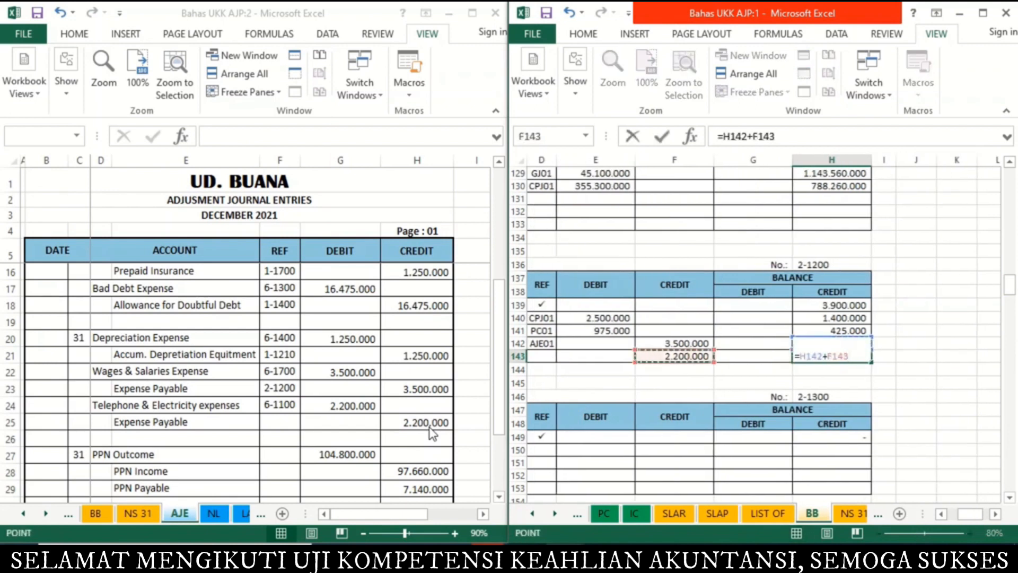
{"action": "key", "text": "Return"}
Enter the reference AJE01 in row 143 of the Expense Payable ledger
{"action": "key", "text": "Left"}
{"action": "key", "text": "Left"}
{"action": "key", "text": "Left"}
{"action": "key", "text": "Left"}
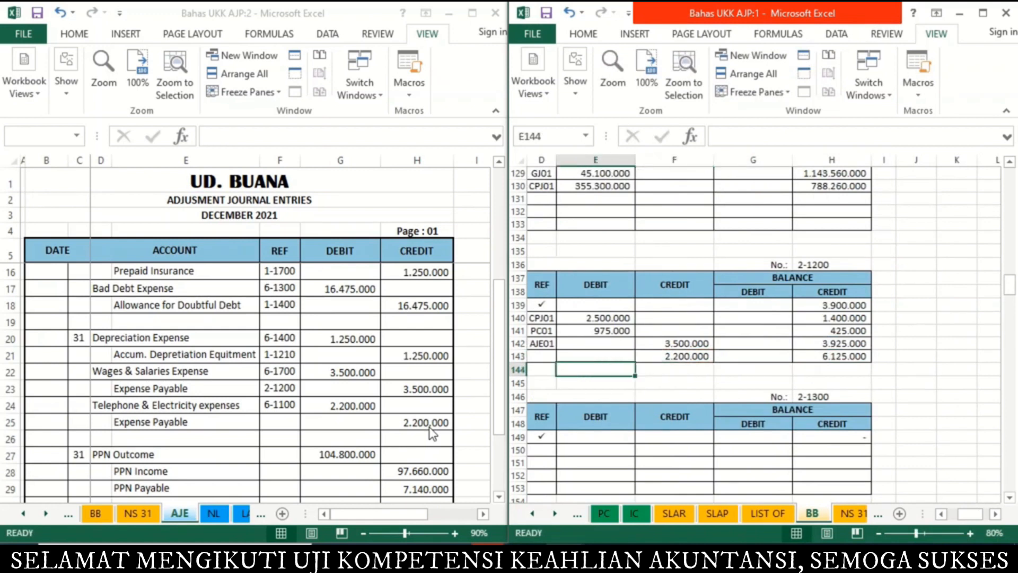
{"action": "key", "text": "Up"}
{"action": "type", "text": "AJE01"}
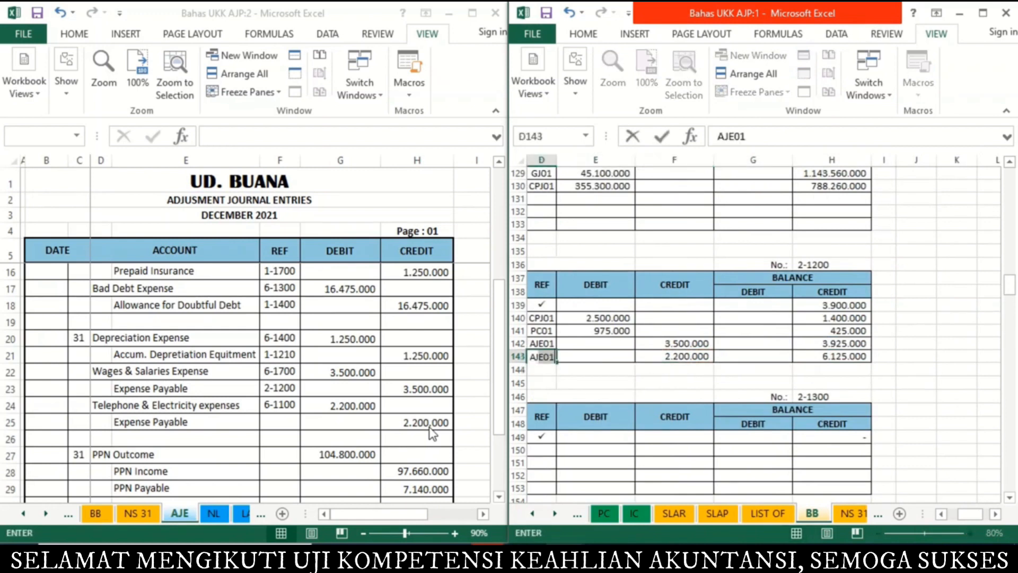
{"action": "key", "text": "Return"}
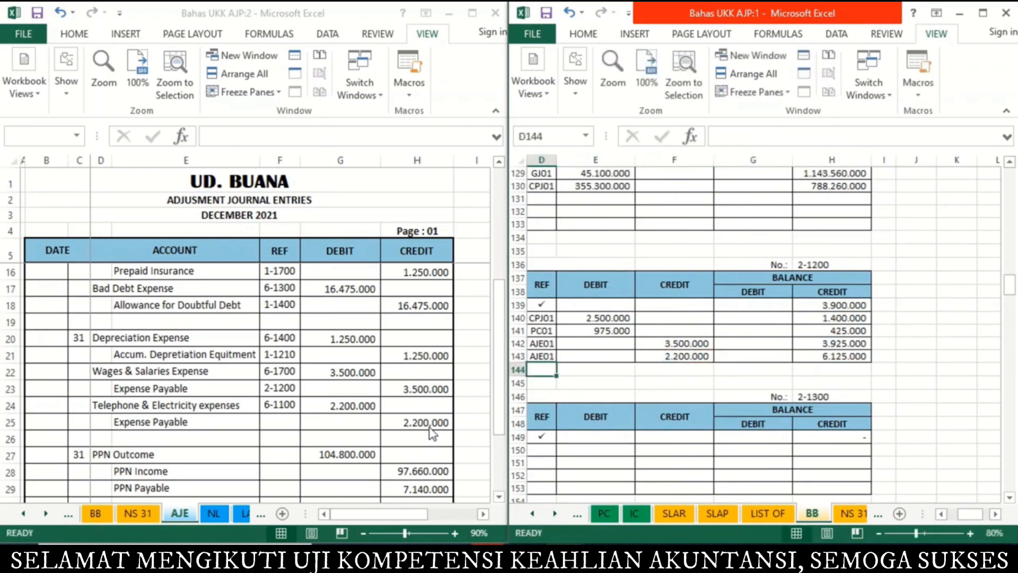
Link the journal's second Expense Payable reference in F25 to the ledger's account number in H136
{"action": "left_click", "coordinate": [281, 411]}
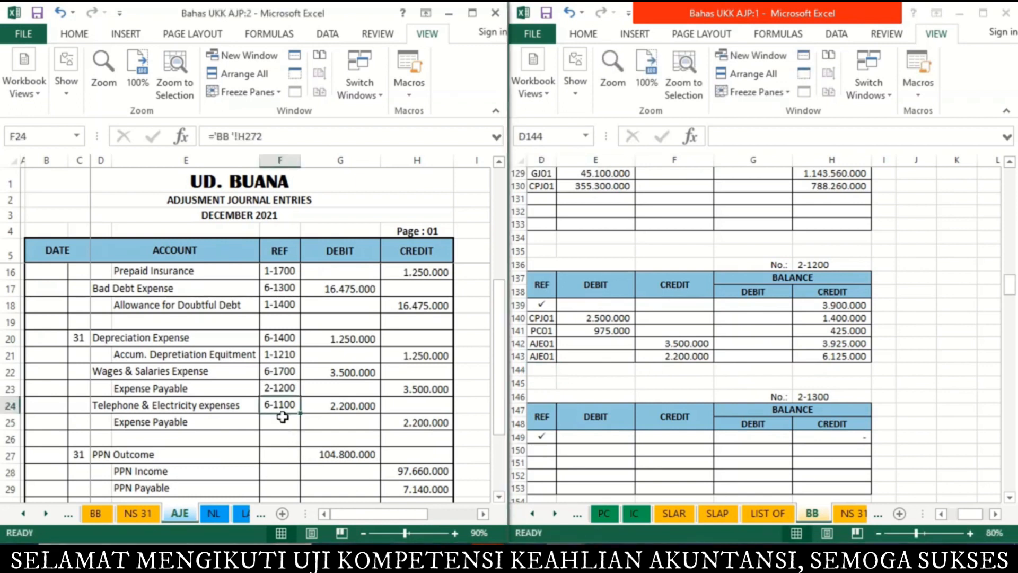
{"action": "left_click", "coordinate": [283, 418]}
{"action": "type", "text": "="}
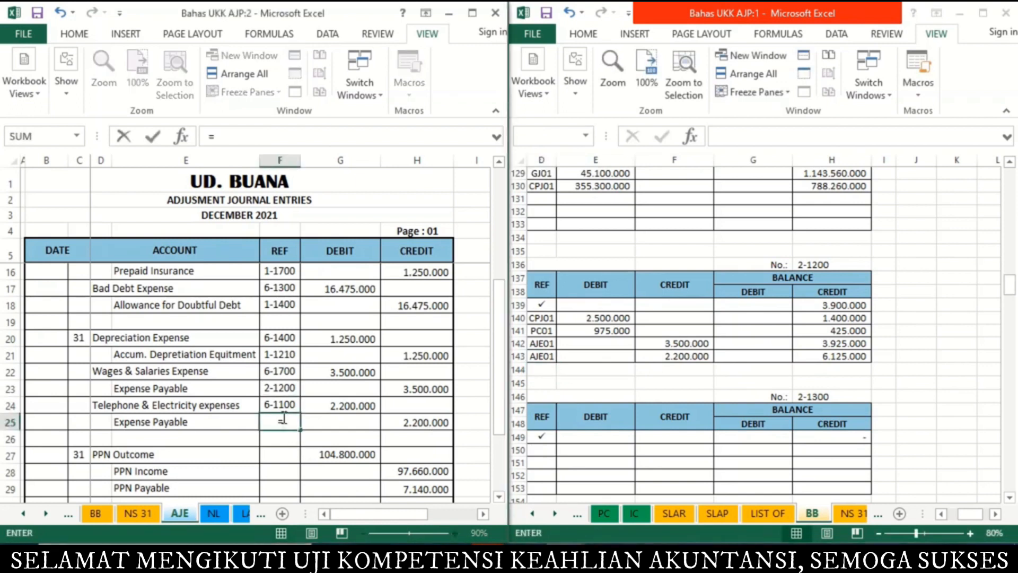
{"action": "left_click", "coordinate": [817, 263]}
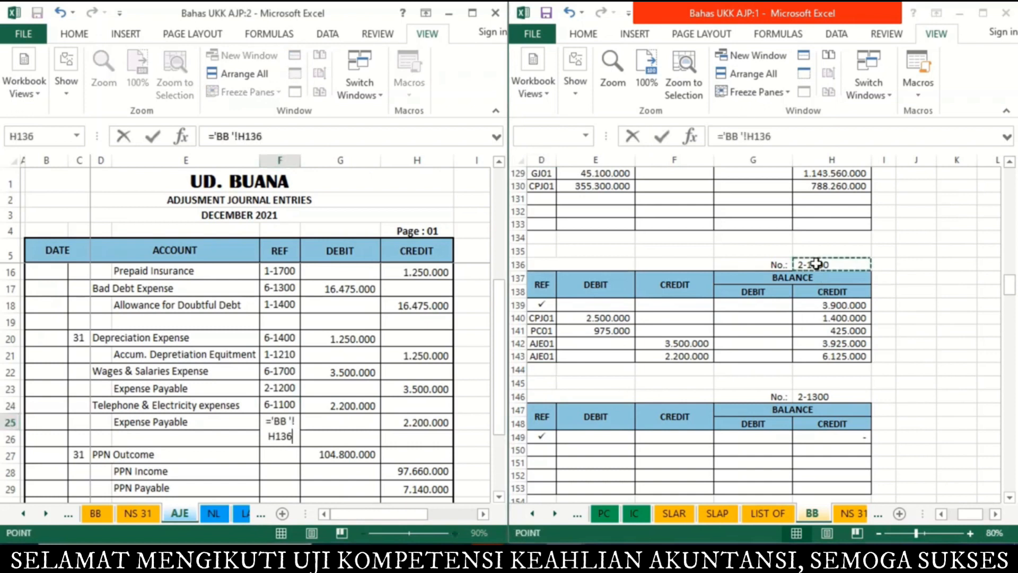
{"action": "key", "text": "Return"}
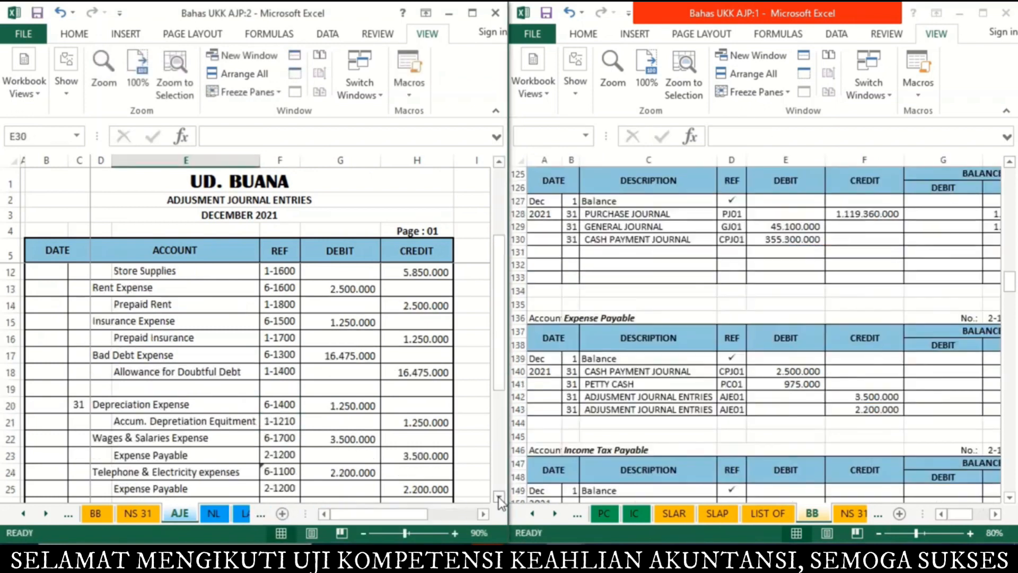
Add an adjustment row in row 173 of the VAT Outcome ledger with day 31 and a description linked to the journal's title
{"action": "scroll", "coordinate": [500, 501], "scroll_direction": "down", "scroll_amount": 3}
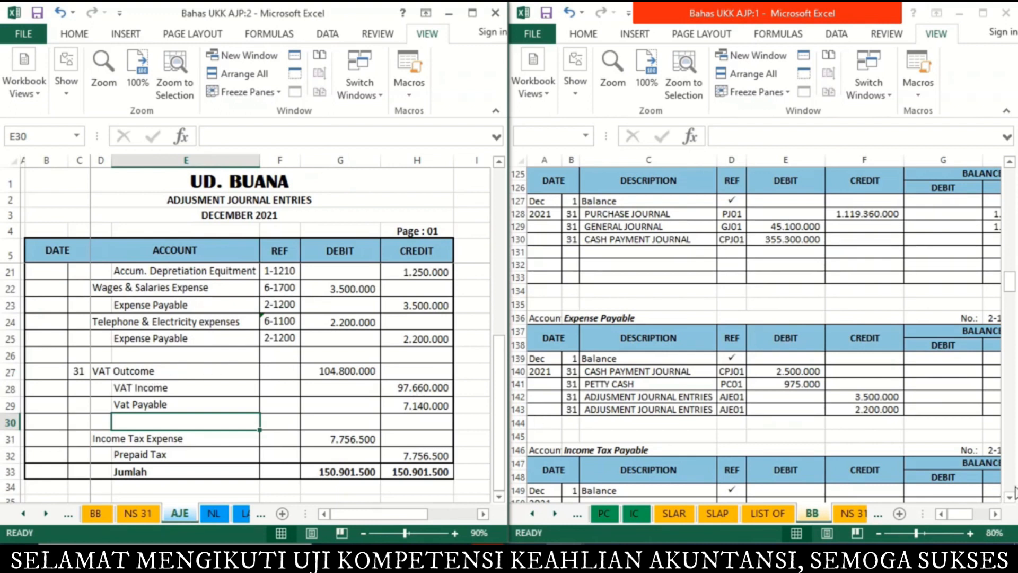
{"action": "left_click", "coordinate": [1011, 486]}
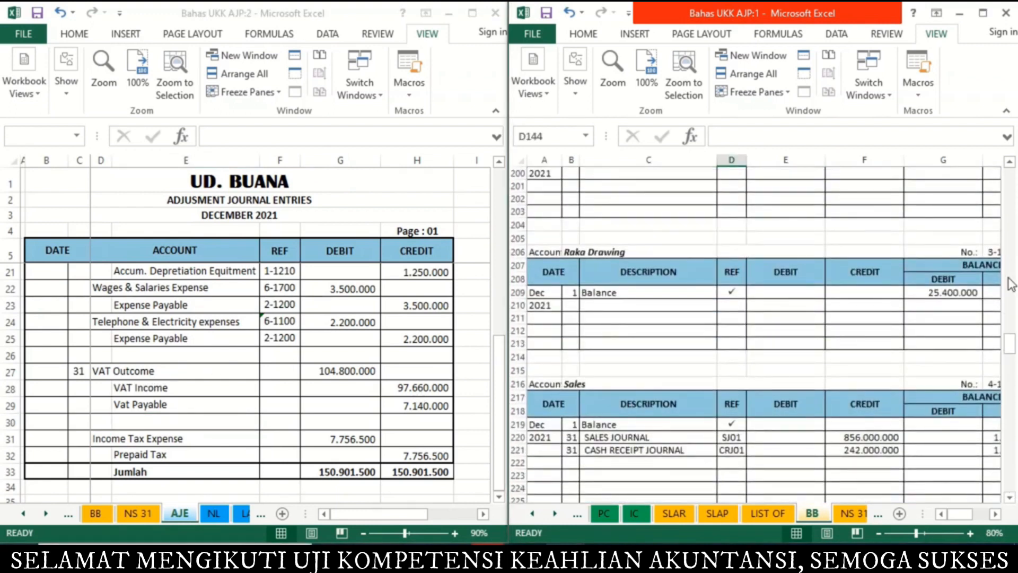
{"action": "left_click", "coordinate": [1009, 162]}
{"action": "left_click_drag", "start_coordinate": [1009, 164], "coordinate": [1010, 164]}
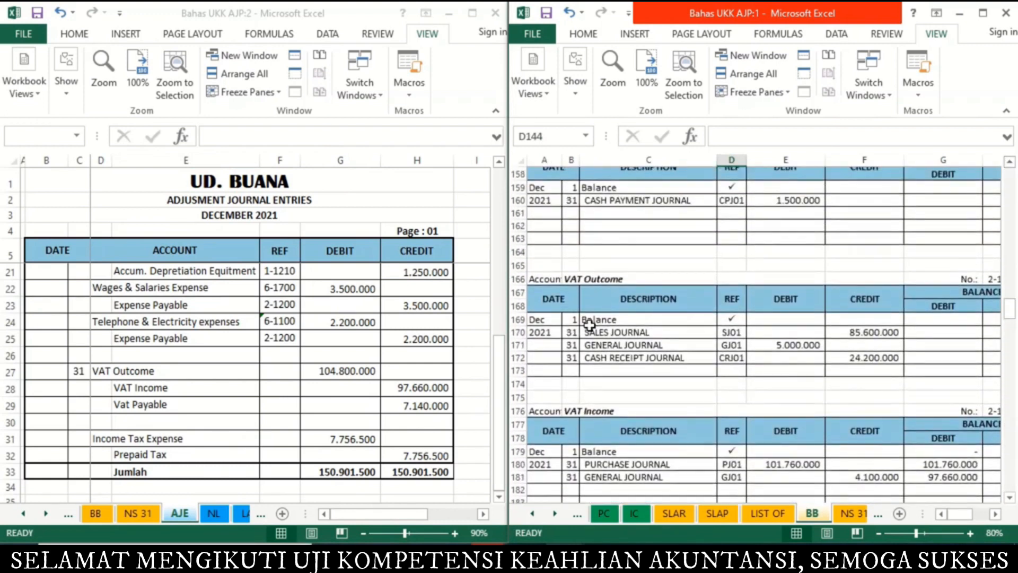
{"action": "left_click", "coordinate": [566, 370]}
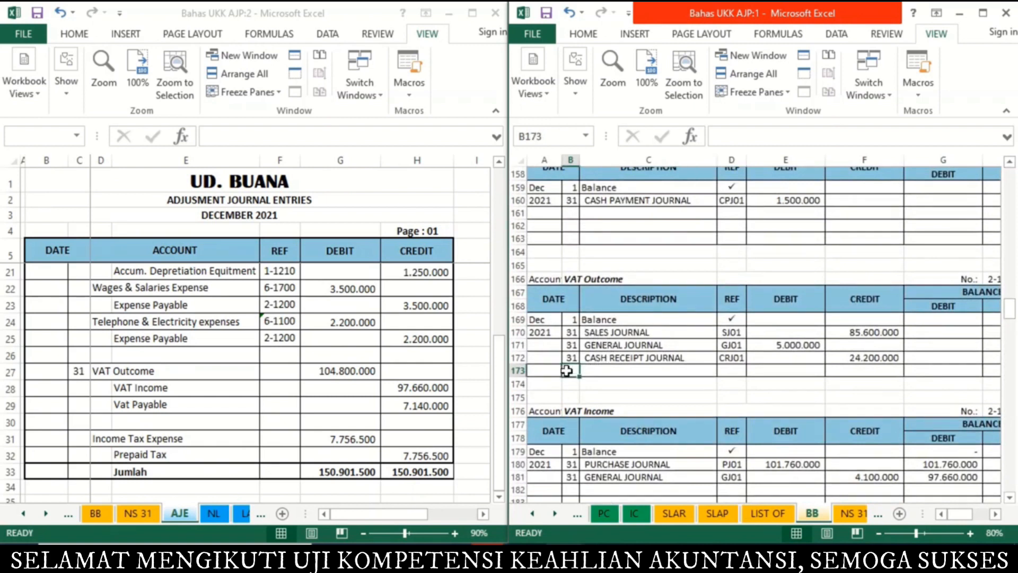
{"action": "type", "text": "31"}
{"action": "key", "text": "Tab"}
{"action": "type", "text": "="}
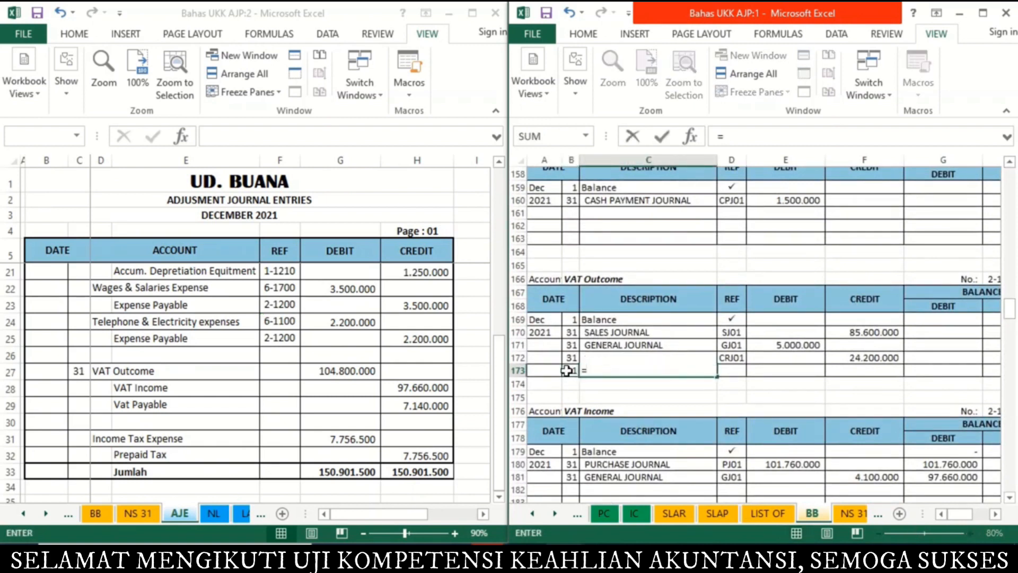
{"action": "left_click", "coordinate": [262, 198]}
{"action": "key", "text": "Return"}
Link the debit amount of the VAT Outcome adjustment row, E173, to the journal amount in AJE!G27
{"action": "key", "text": "Up"}
{"action": "key", "text": "Tab"}
{"action": "key", "text": "Tab"}
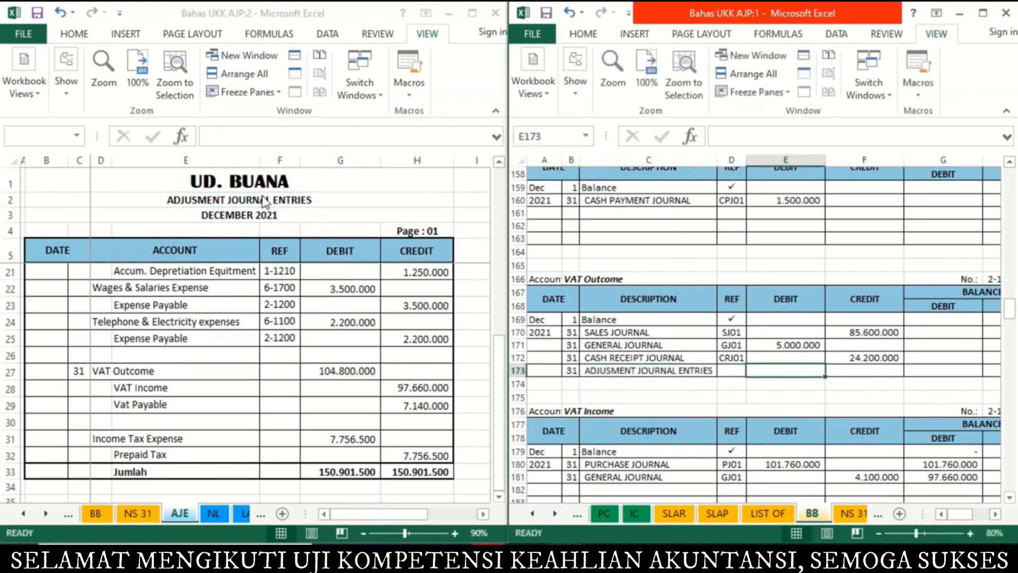
{"action": "type", "text": "="}
{"action": "left_click", "coordinate": [348, 371]}
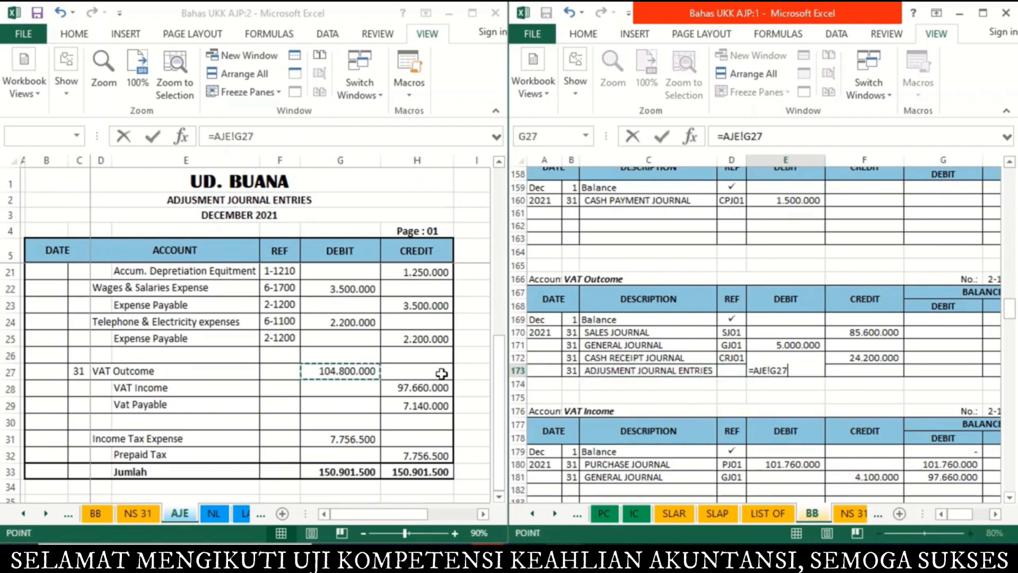
{"action": "key", "text": "Return"}
Calculate the new credit balance in the VAT Outcome adjustment row with =H172-E173
{"action": "key", "text": "Up"}
{"action": "key", "text": "Up"}
{"action": "key", "text": "Right"}
{"action": "key", "text": "Right"}
{"action": "key", "text": "Right"}
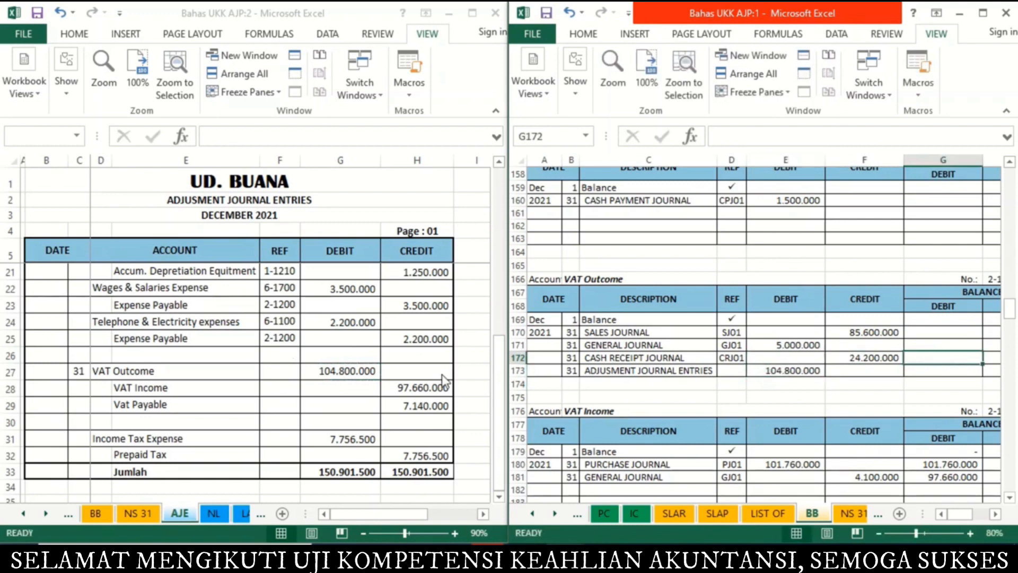
{"action": "key", "text": "Left"}
{"action": "key", "text": "Down"}
{"action": "key", "text": "Right"}
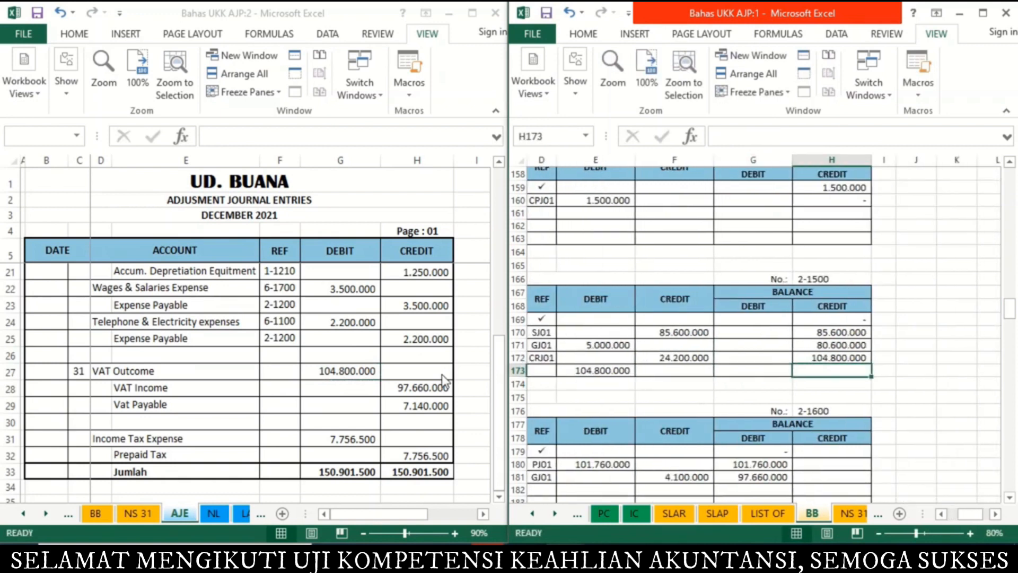
{"action": "type", "text": "="}
{"action": "key", "text": "Up"}
{"action": "type", "text": "-"}
{"action": "key", "text": "Left"}
{"action": "key", "text": "Left"}
{"action": "key", "text": "Left"}
{"action": "key", "text": "Return"}
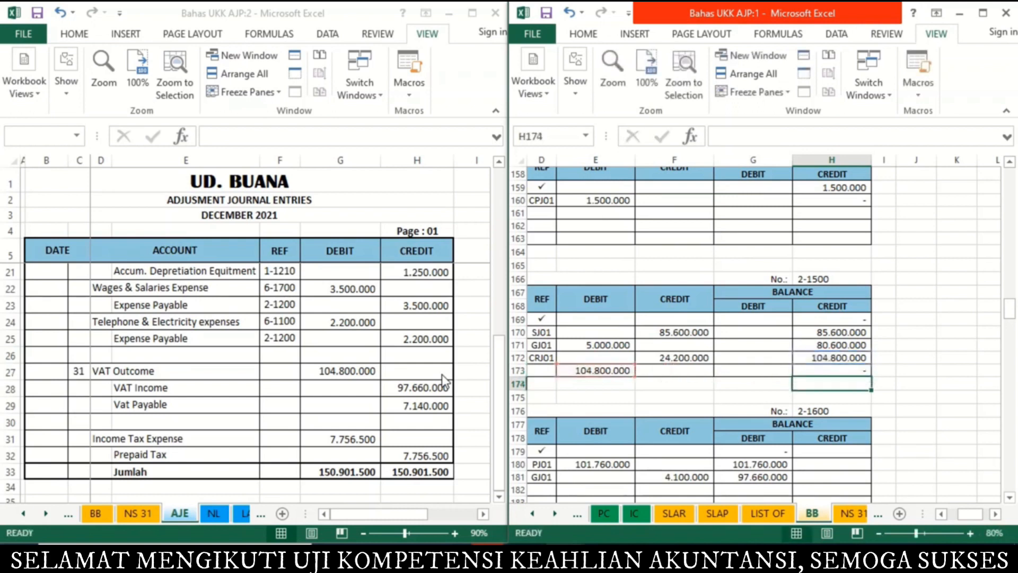
Enter the reference AJE01 in row 173 of the VAT Outcome ledger
{"action": "key", "text": "Up"}
{"action": "key", "text": "Left"}
{"action": "key", "text": "Left"}
{"action": "key", "text": "Left"}
{"action": "key", "text": "Left"}
{"action": "key", "text": "Left"}
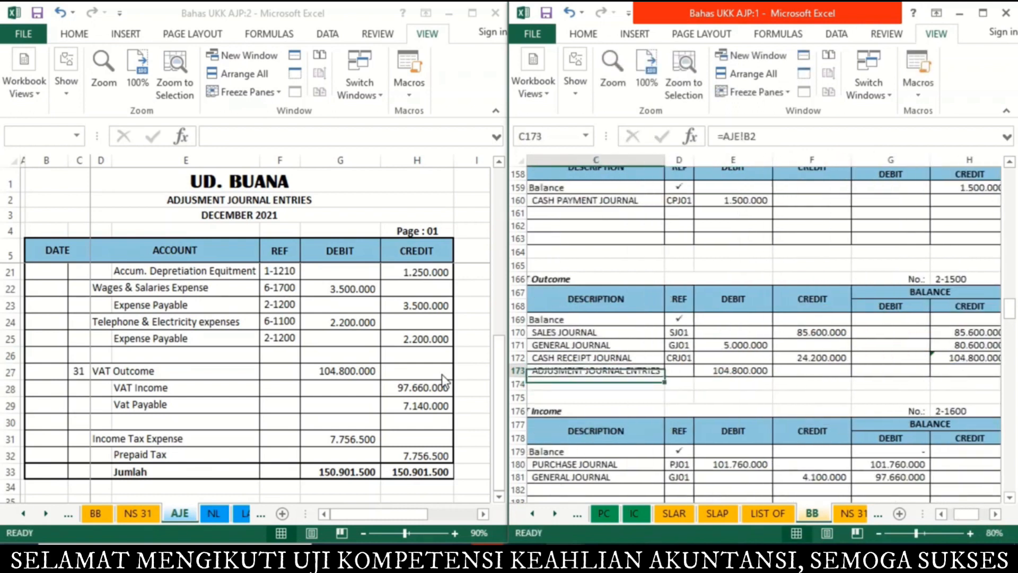
{"action": "key", "text": "Right"}
{"action": "type", "text": "AJE01"}
{"action": "key", "text": "Left"}
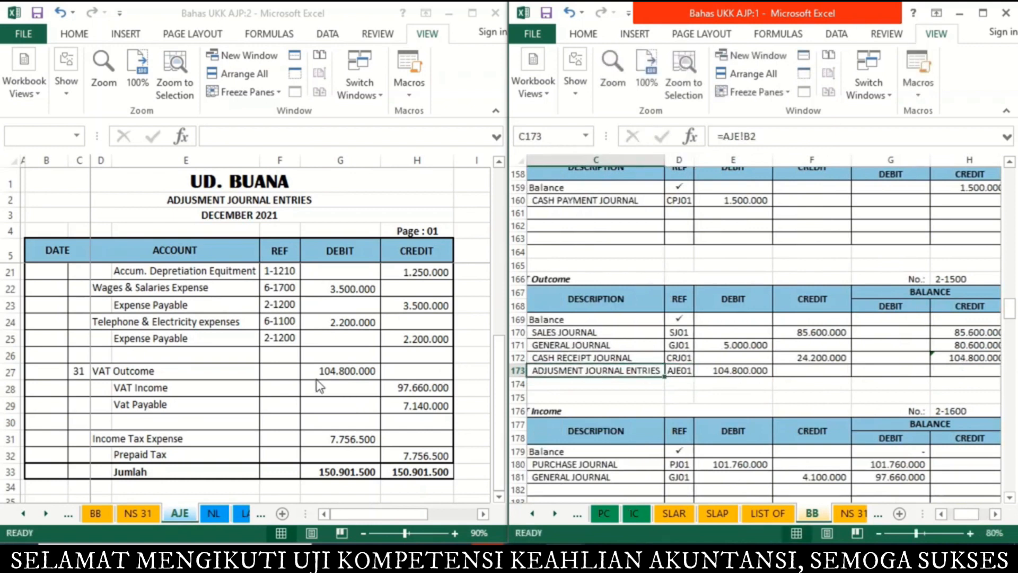
Link the journal's VAT Outcome reference in F27 to the account number of the VAT Outcome ledger in H166
{"action": "left_click", "coordinate": [284, 374]}
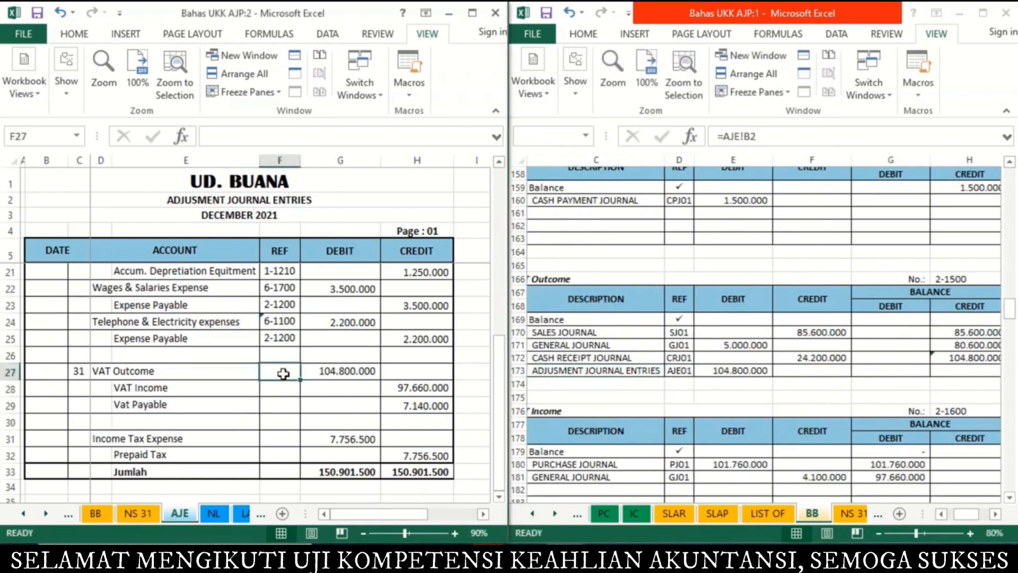
{"action": "type", "text": "="}
{"action": "left_click", "coordinate": [954, 280]}
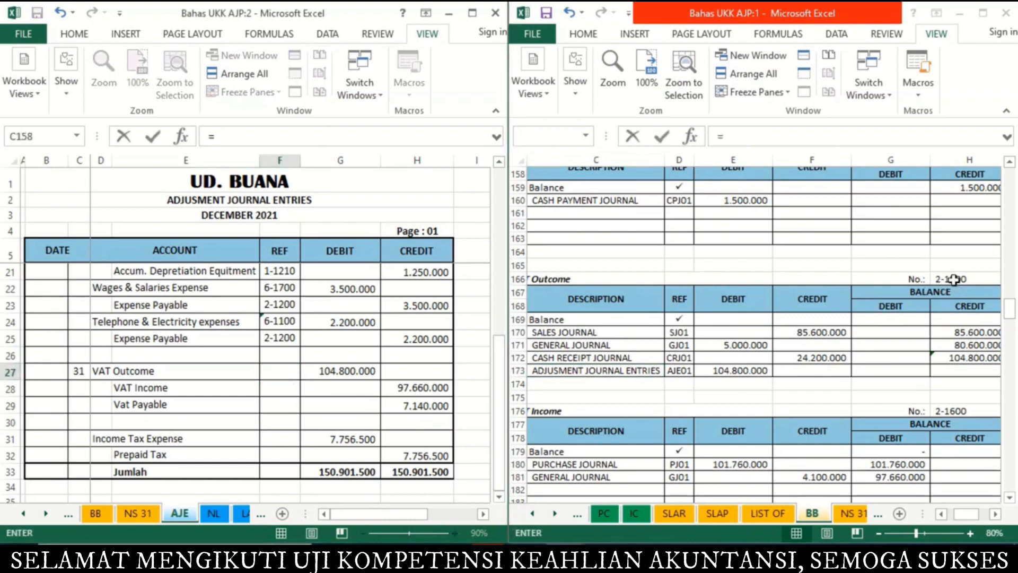
{"action": "left_click", "coordinate": [954, 280]}
{"action": "key", "text": "Return"}
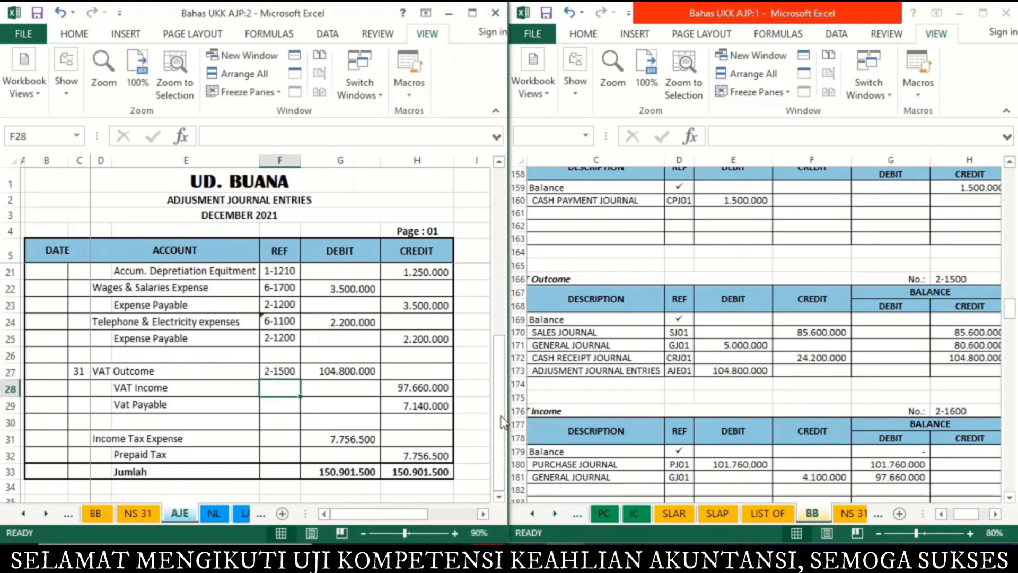
Add an adjustment row in row 182 of the VAT Income ledger with day 31 and a description linked to the journal's title
{"action": "left_click", "coordinate": [592, 440]}
{"action": "key", "text": "Left"}
{"action": "key", "text": "Down"}
{"action": "key", "text": "Down"}
{"action": "key", "text": "Down"}
{"action": "key", "text": "Down"}
{"action": "key", "text": "Down"}
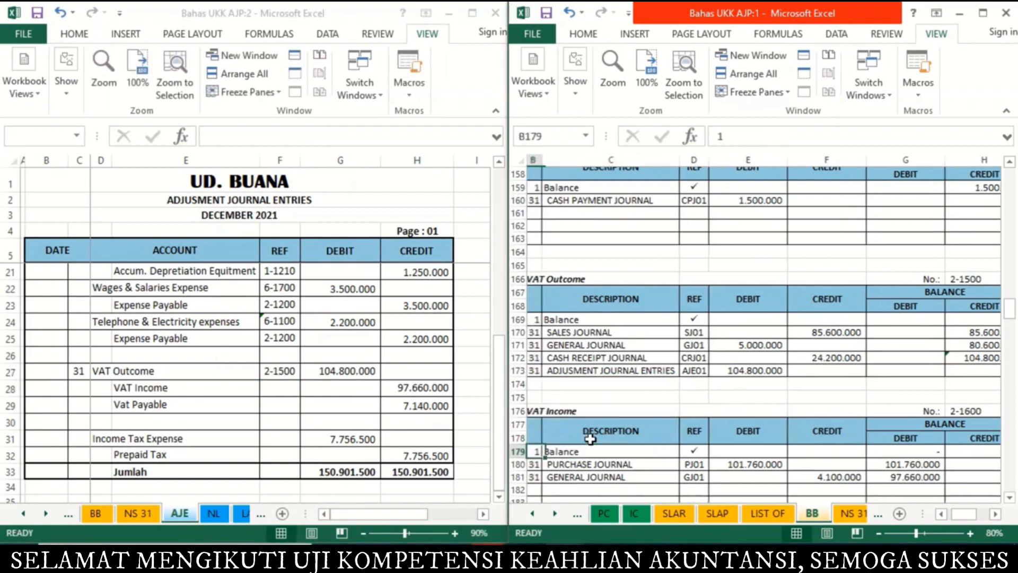
{"action": "type", "text": "31"}
{"action": "key", "text": "Tab"}
{"action": "type", "text": "="}
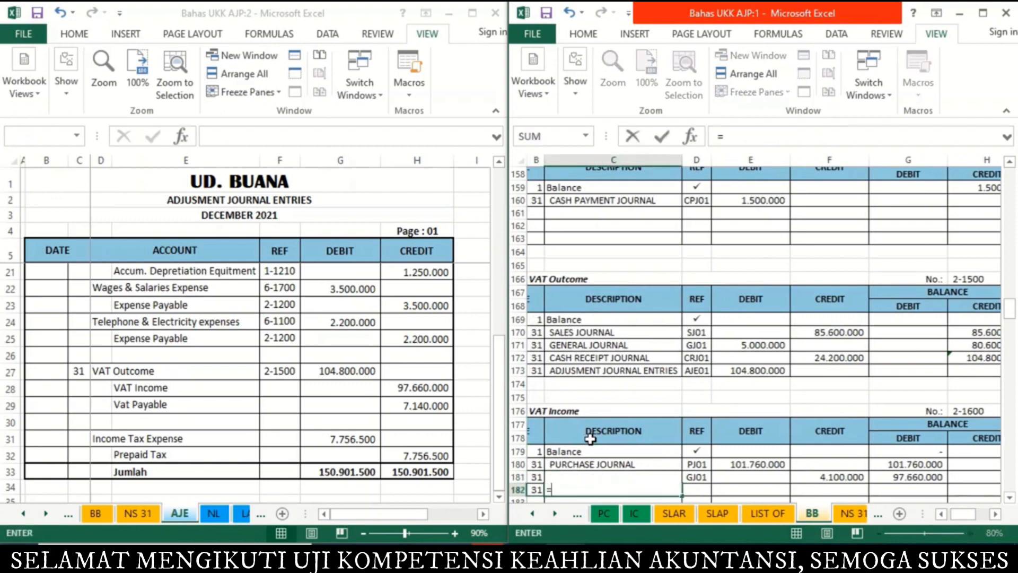
{"action": "left_click", "coordinate": [252, 251]}
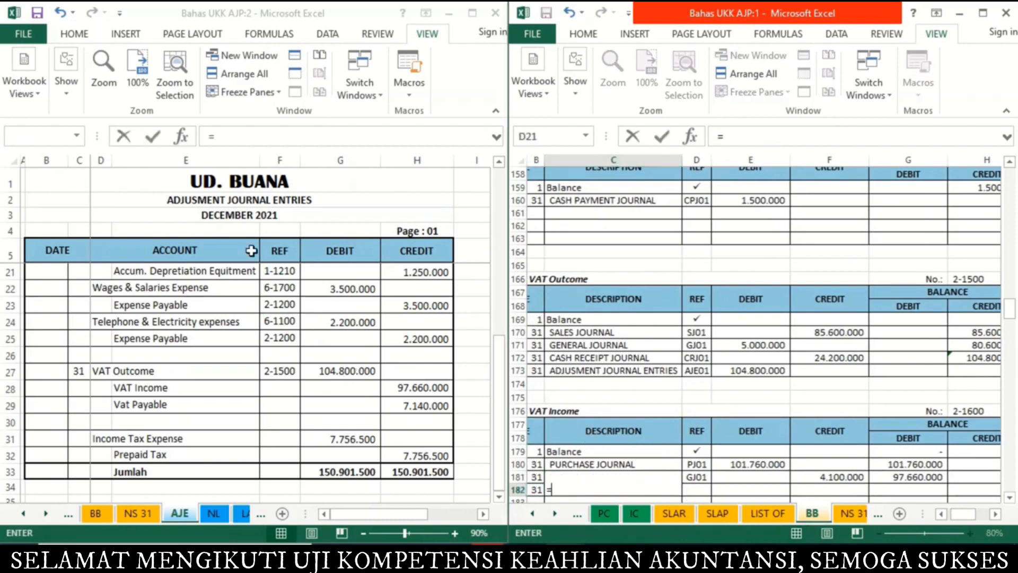
{"action": "left_click", "coordinate": [207, 202]}
{"action": "key", "text": "Return"}
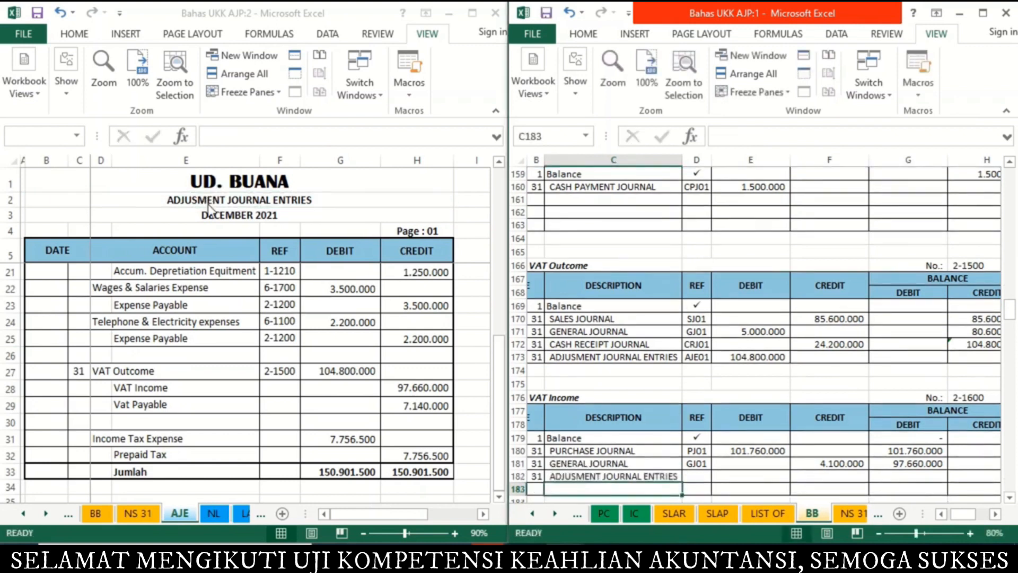
Link the credit amount of the VAT Income adjustment row, F182, to the journal's VAT Income amount in H28
{"action": "key", "text": "Up"}
{"action": "key", "text": "Right"}
{"action": "key", "text": "Right"}
{"action": "key", "text": "Right"}
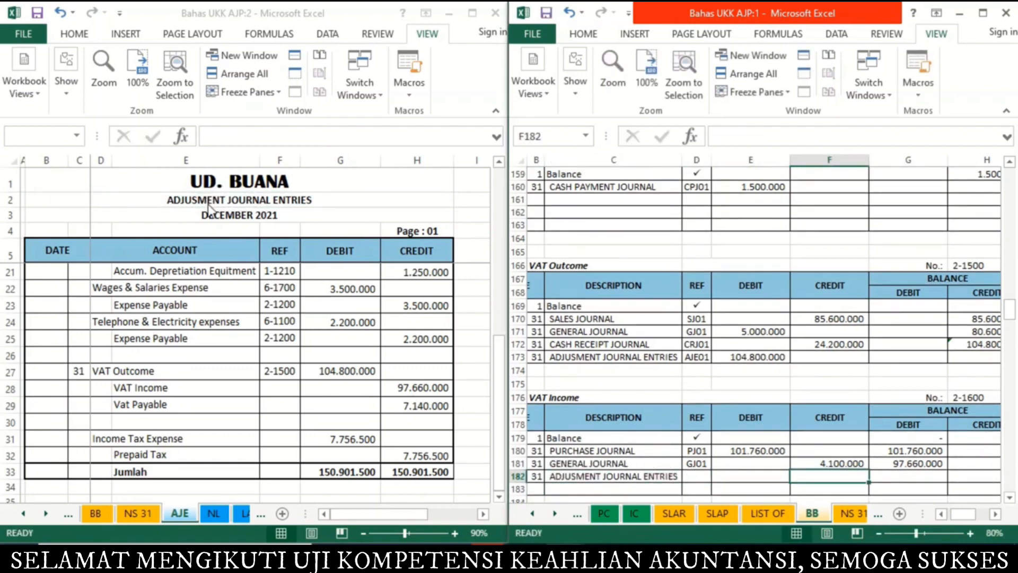
{"action": "type", "text": "="}
{"action": "left_click", "coordinate": [420, 386]}
{"action": "key", "text": "Tab"}
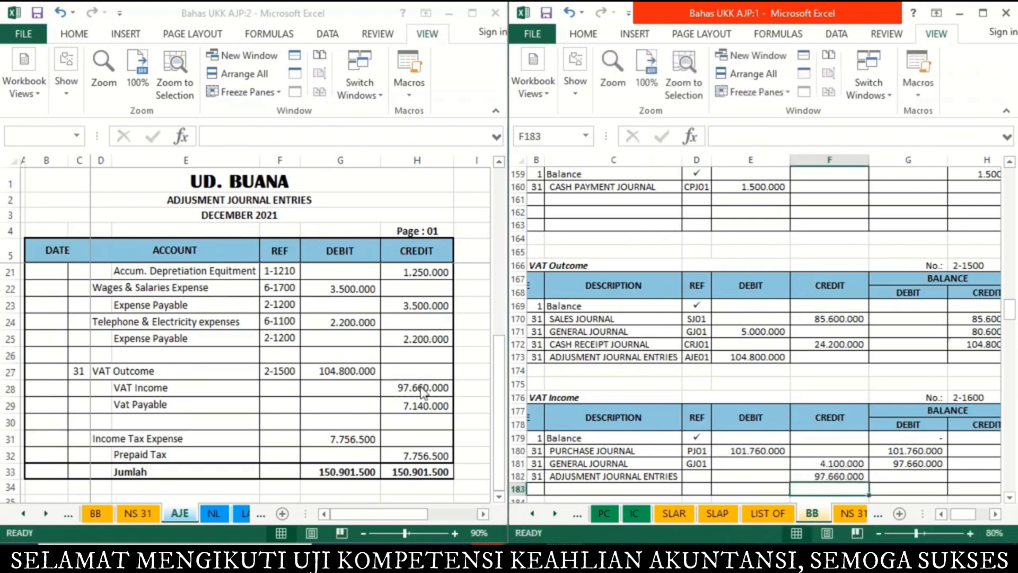
Calculate the new debit balance in the VAT Income adjustment row with =G181-F182
{"action": "type", "text": "="}
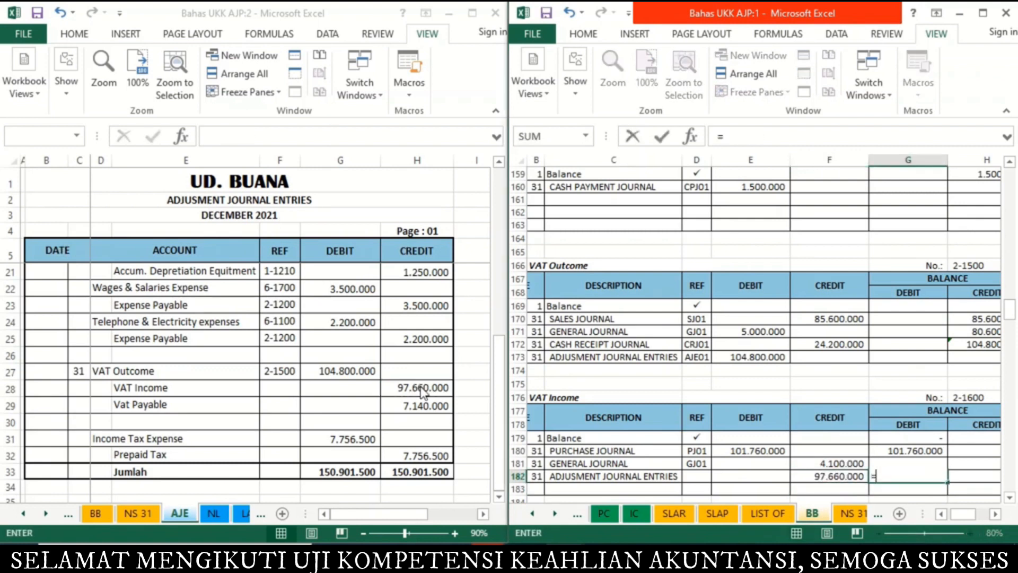
{"action": "key", "text": "Up"}
{"action": "type", "text": "-"}
{"action": "key", "text": "Left"}
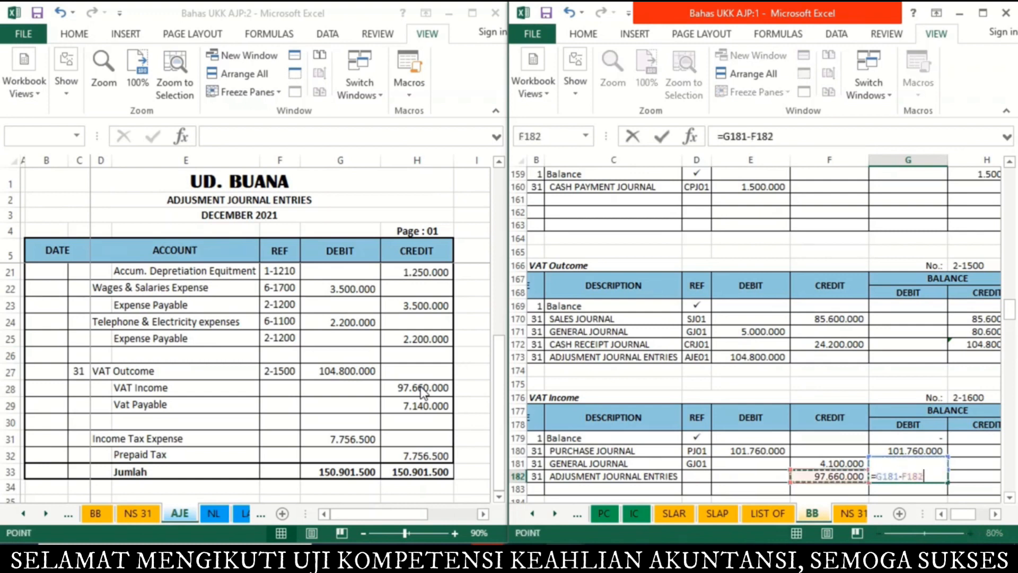
{"action": "key", "text": "Return"}
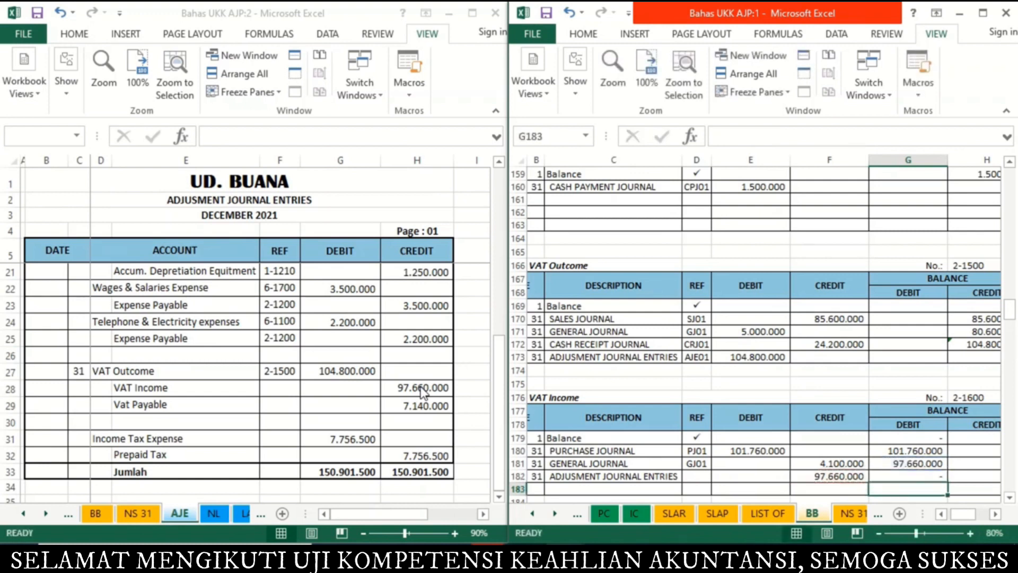
Enter AJE01 as the reference of the VAT Income adjustment row in D182
{"action": "key", "text": "Up"}
{"action": "key", "text": "Left"}
{"action": "key", "text": "Left"}
{"action": "key", "text": "Left"}
{"action": "type", "text": "AJE"}
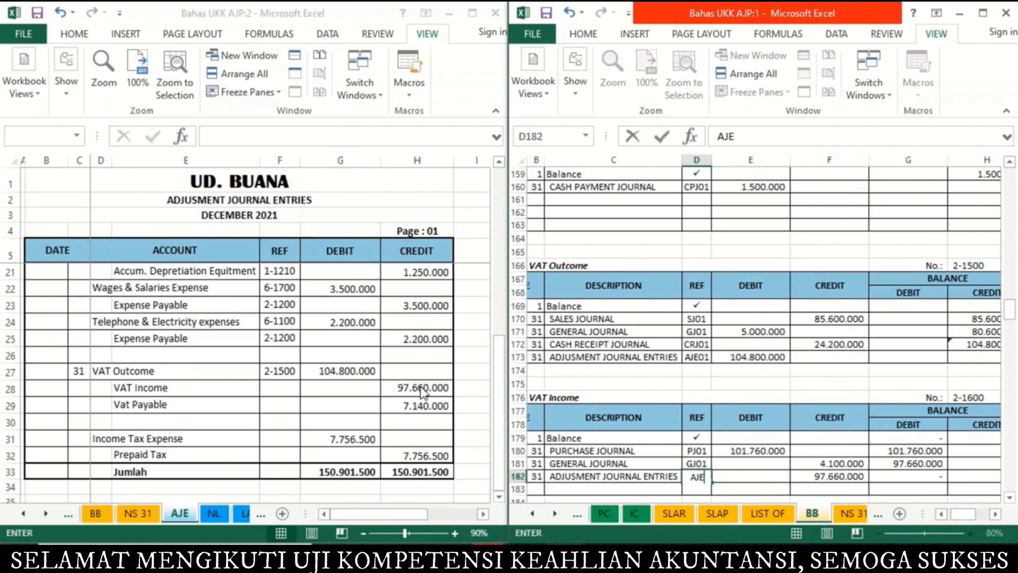
{"action": "key", "text": "Return"}
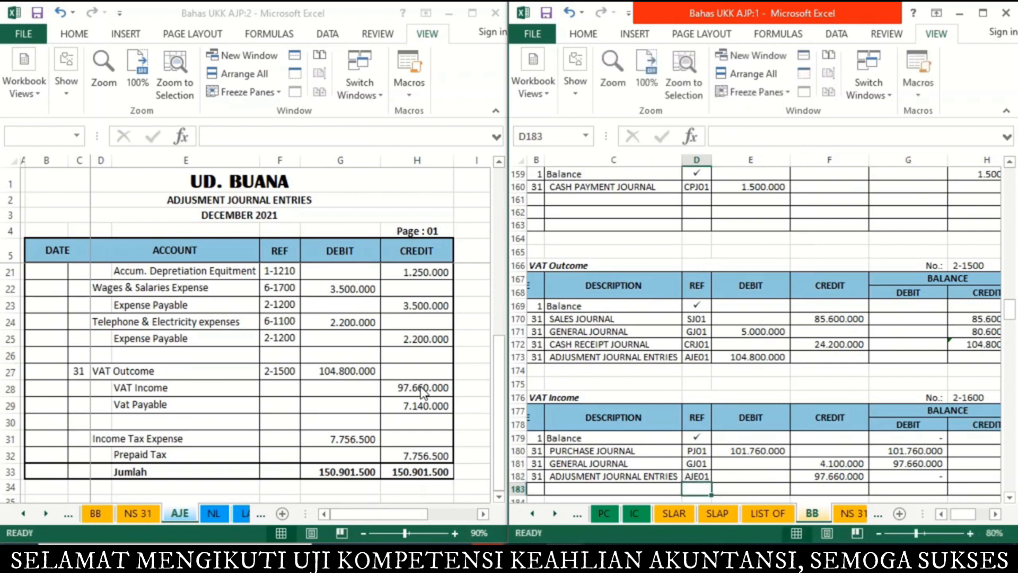
Link the journal's VAT Income reference in F28 to the account number of the VAT Income ledger in H176
{"action": "left_click", "coordinate": [279, 389]}
{"action": "type", "text": "="}
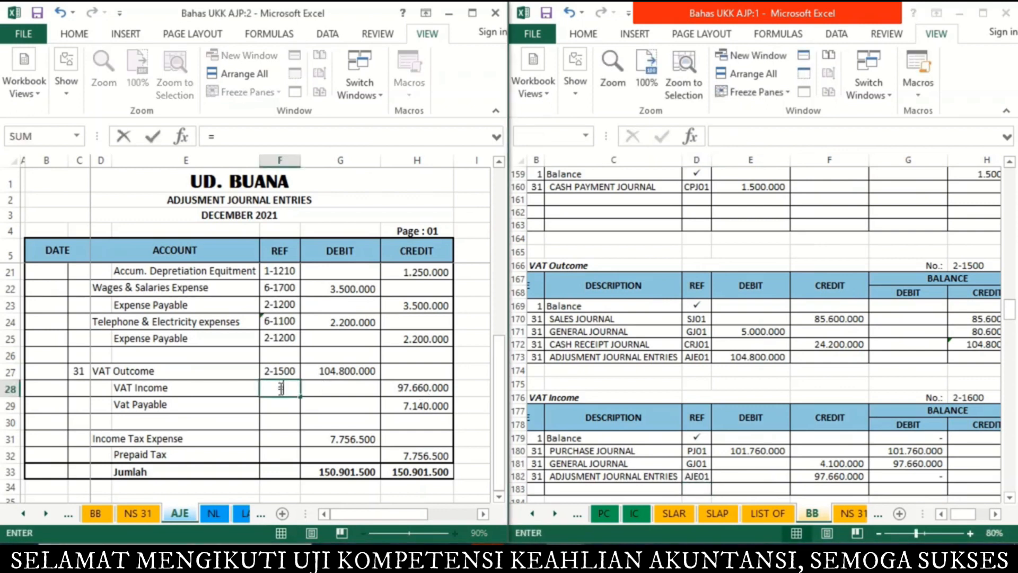
{"action": "left_click", "coordinate": [975, 396]}
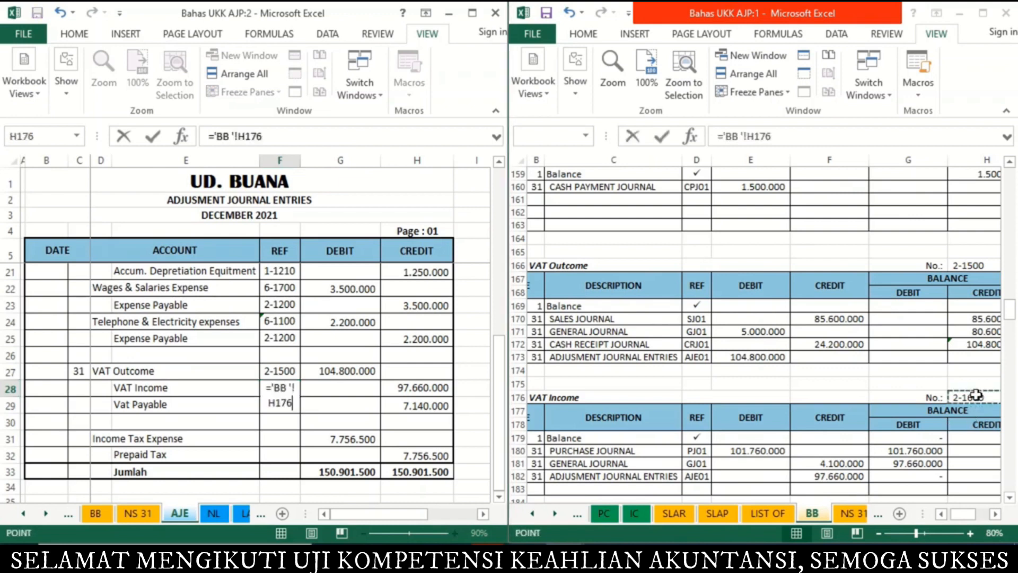
{"action": "key", "text": "Return"}
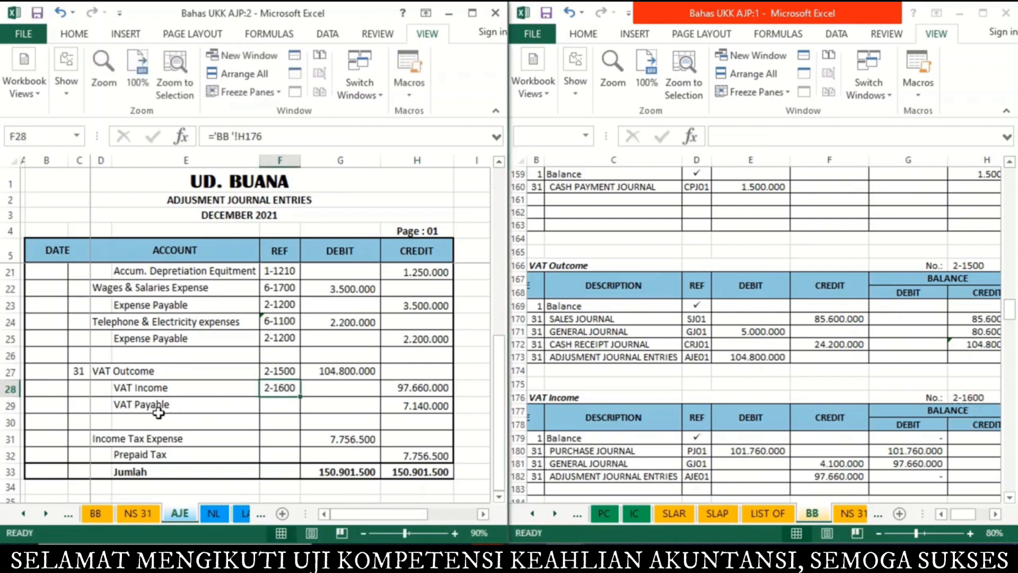
Add an adjustment row in row 161 of the VAT Payable ledger with day 31 and a description linked to the journal's title
{"action": "left_click", "coordinate": [589, 264]}
{"action": "left_click", "coordinate": [590, 265]}
{"action": "key", "text": "Up"}
{"action": "key", "text": "Up"}
{"action": "key", "text": "Up"}
{"action": "key", "text": "Up"}
{"action": "key", "text": "Up"}
{"action": "key", "text": "Up"}
{"action": "key", "text": "Up"}
{"action": "key", "text": "Up"}
{"action": "key", "text": "Up"}
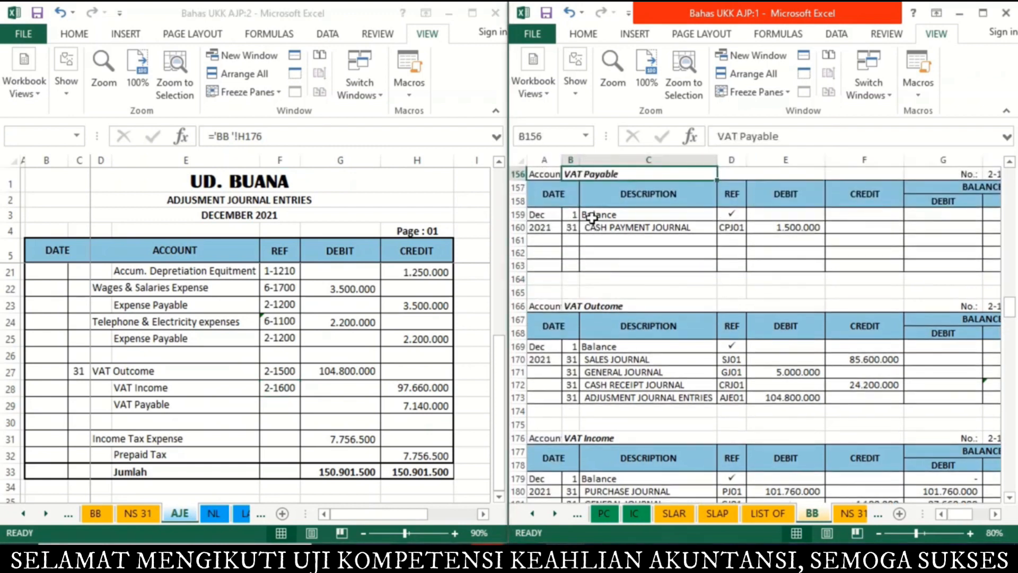
{"action": "left_click", "coordinate": [573, 241]}
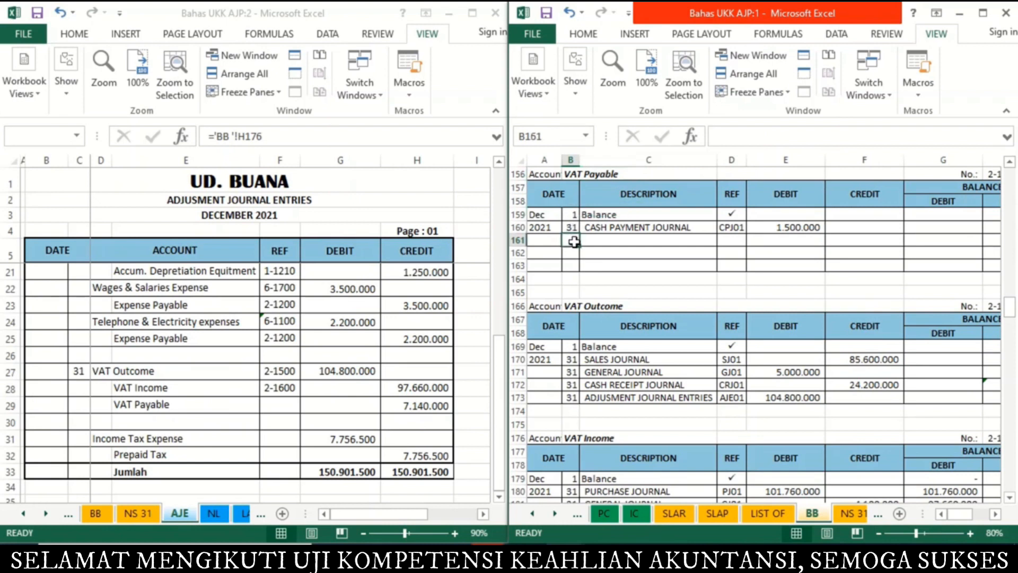
{"action": "type", "text": "31"}
{"action": "key", "text": "Tab"}
{"action": "type", "text": "="}
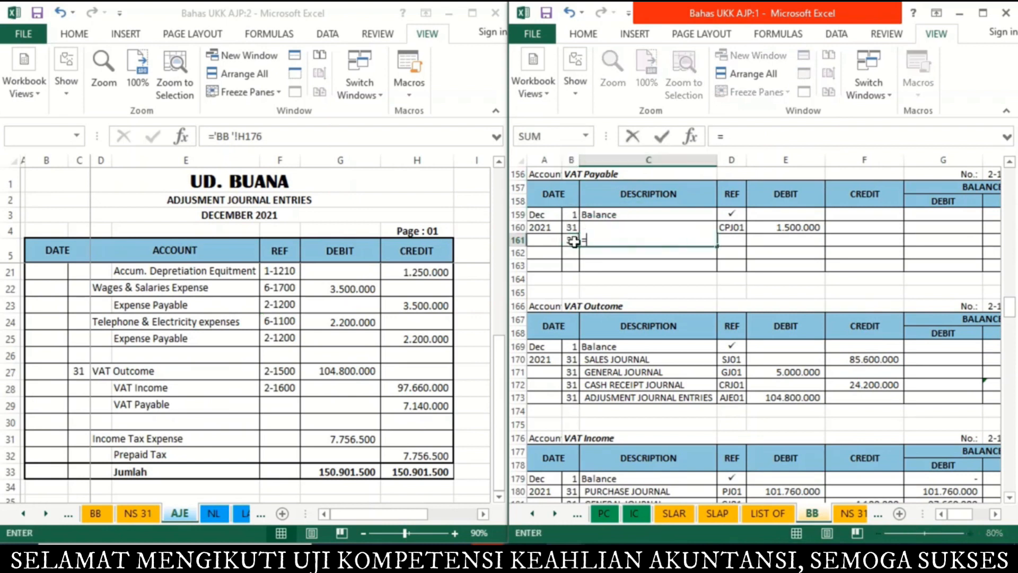
{"action": "left_click", "coordinate": [242, 205]}
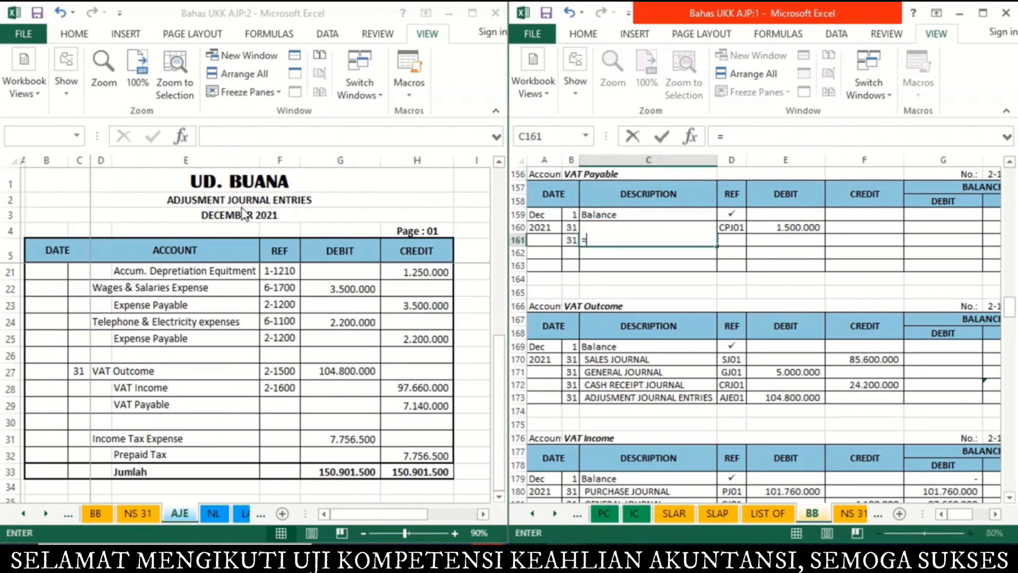
{"action": "key", "text": "ctrl+Return"}
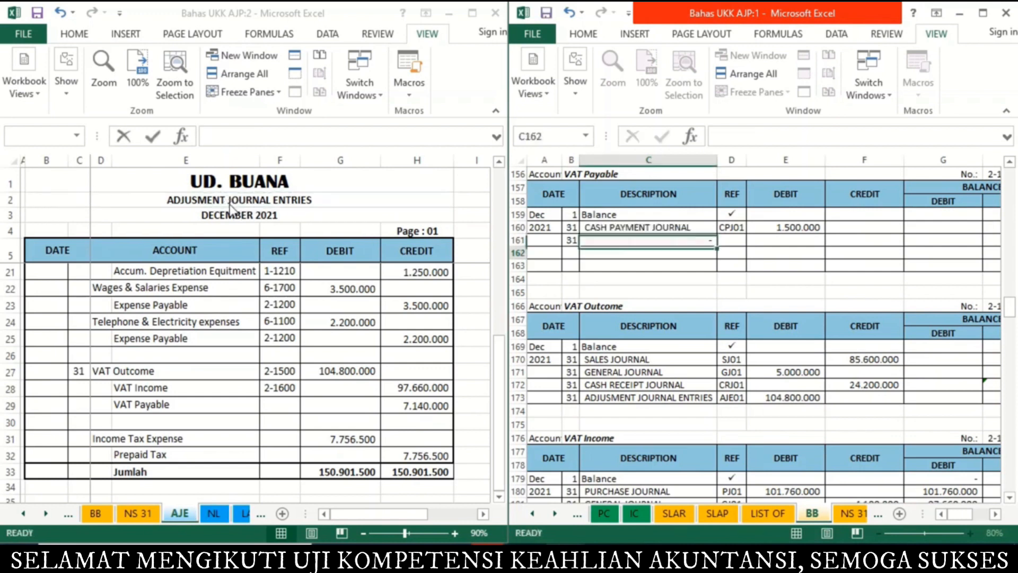
Link the credit amount of the VAT Payable adjustment row, F161, to the journal's VAT Payable amount in H29
{"action": "key", "text": "Right"}
{"action": "key", "text": "Right"}
{"action": "key", "text": "Right"}
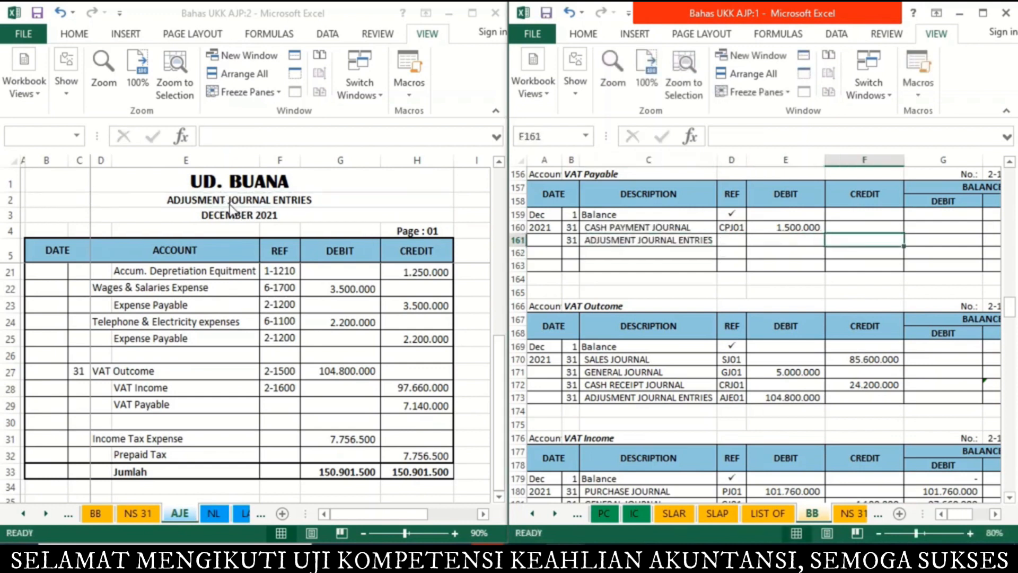
{"action": "type", "text": "="}
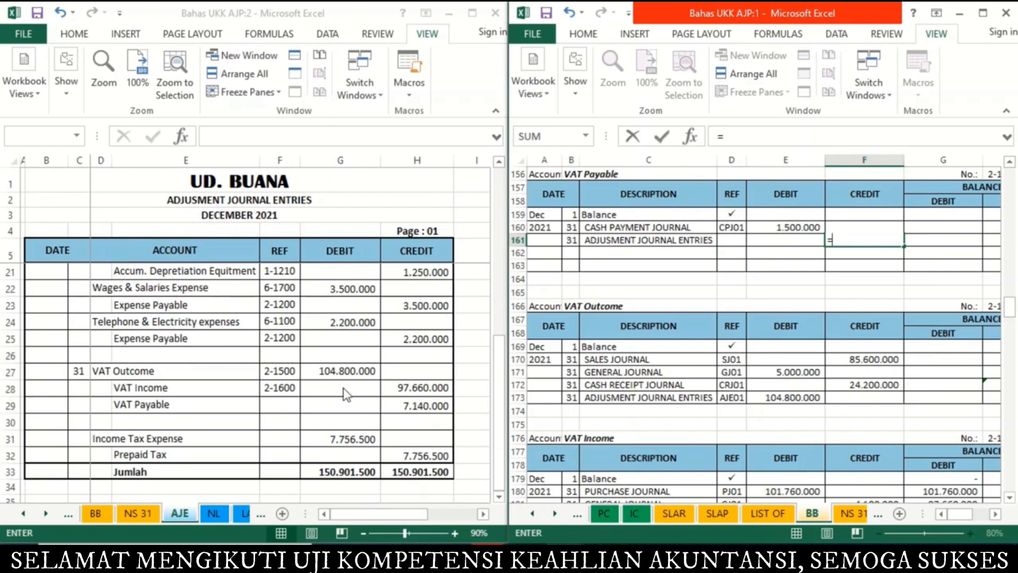
{"action": "left_click", "coordinate": [418, 406]}
{"action": "key", "text": "ctrl+Return"}
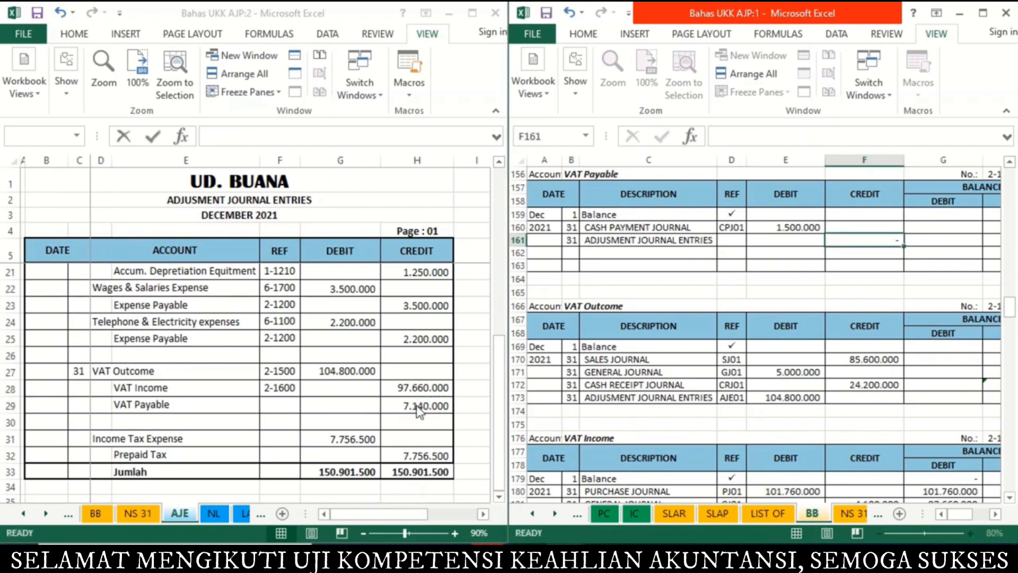
Set the credit balance of the VAT Payable adjustment row in H161 with =F161
{"action": "key", "text": "Up"}
{"action": "key", "text": "Right"}
{"action": "key", "text": "Right"}
{"action": "type", "text": "="}
{"action": "key", "text": "Left"}
{"action": "key", "text": "Left"}
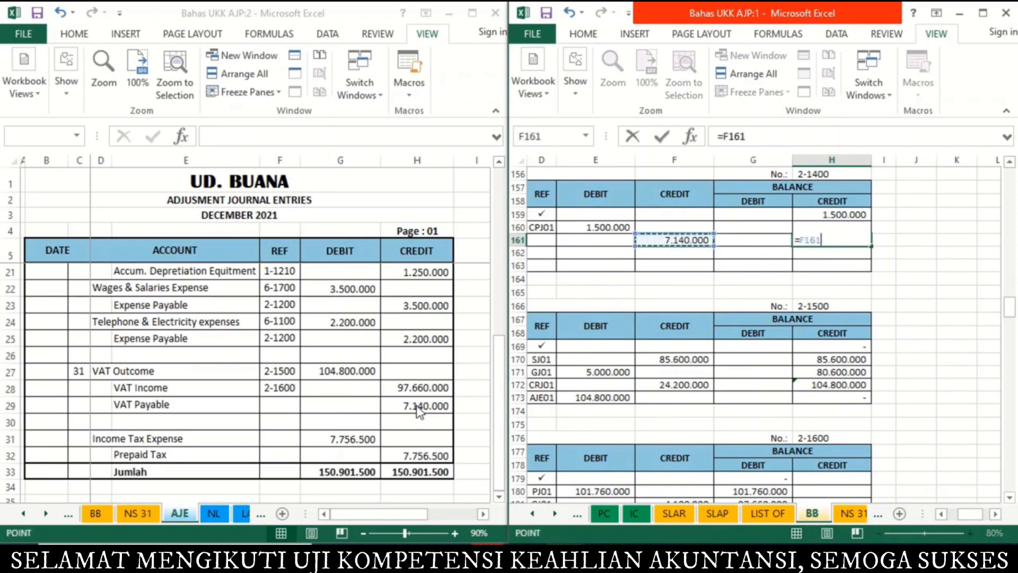
{"action": "key", "text": "Return"}
Enter AJE01 as the reference of the VAT Payable adjustment row in D161
{"action": "key", "text": "Up"}
{"action": "key", "text": "Left"}
{"action": "key", "text": "Left"}
{"action": "key", "text": "Left"}
{"action": "key", "text": "Left"}
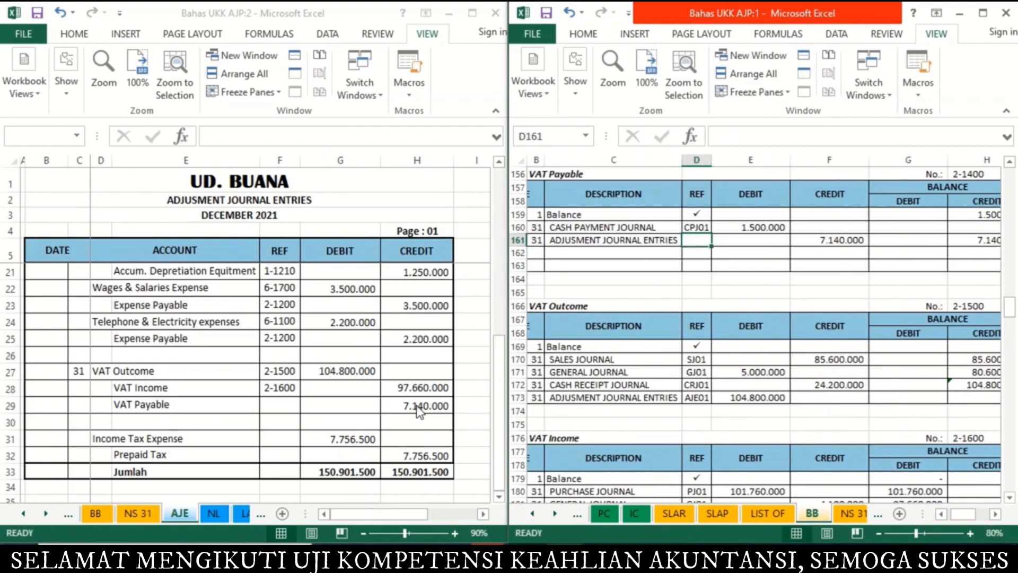
{"action": "type", "text": "AJE01"}
{"action": "key", "text": "Return"}
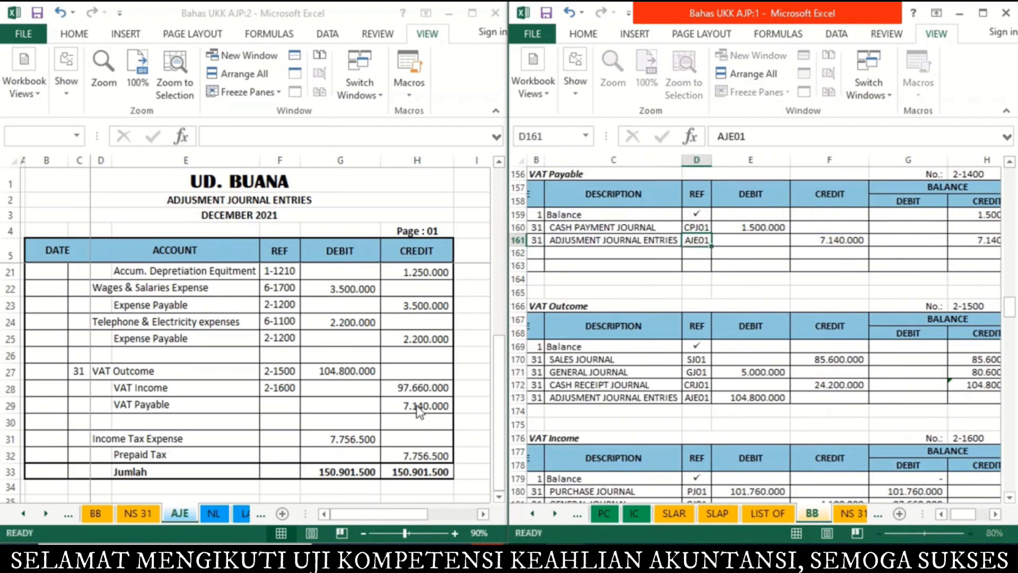
Link the journal's VAT Payable reference in F29 to the account number of the VAT Payable ledger in H156
{"action": "left_click", "coordinate": [281, 405]}
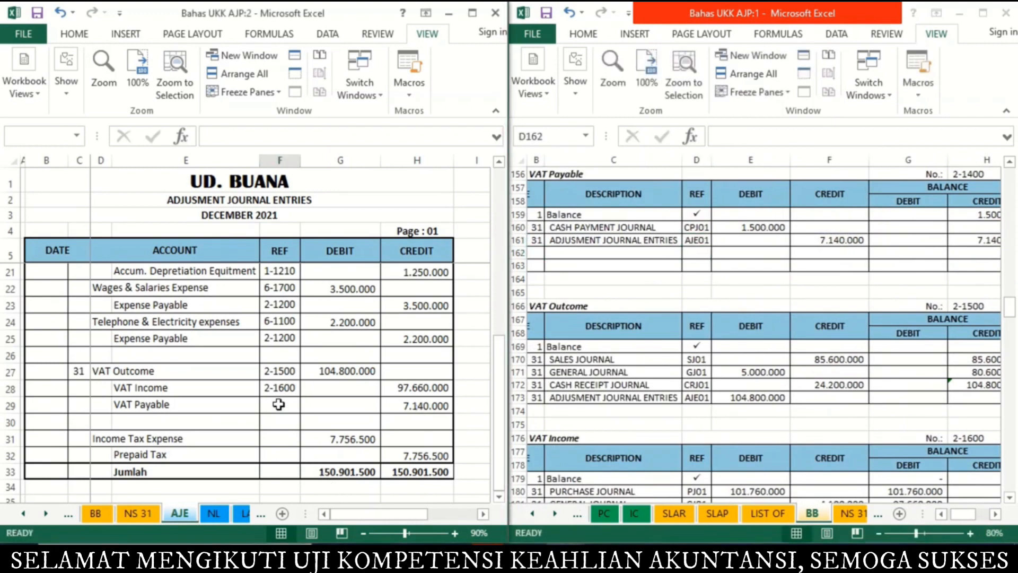
{"action": "type", "text": "="}
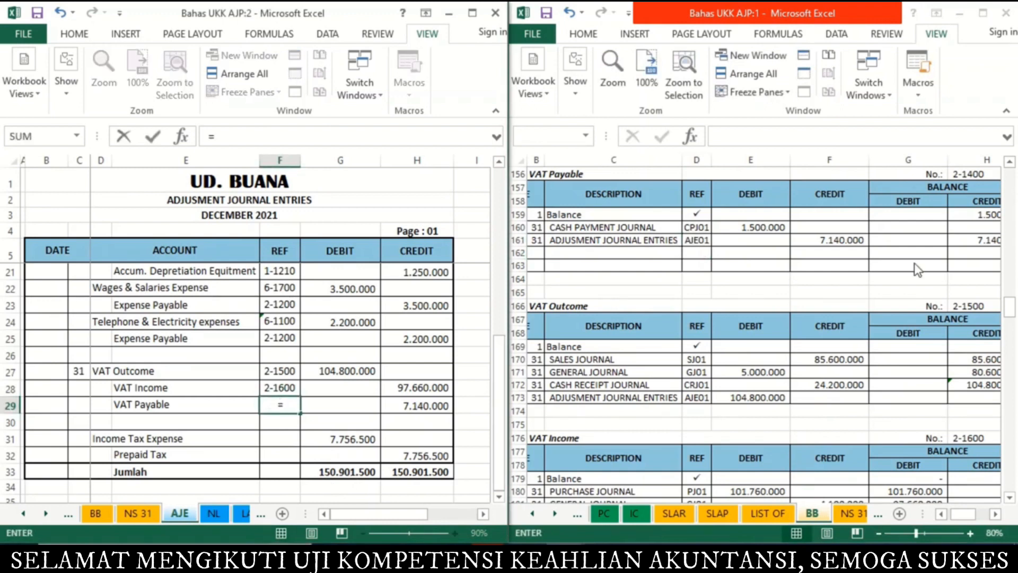
{"action": "left_click", "coordinate": [971, 174]}
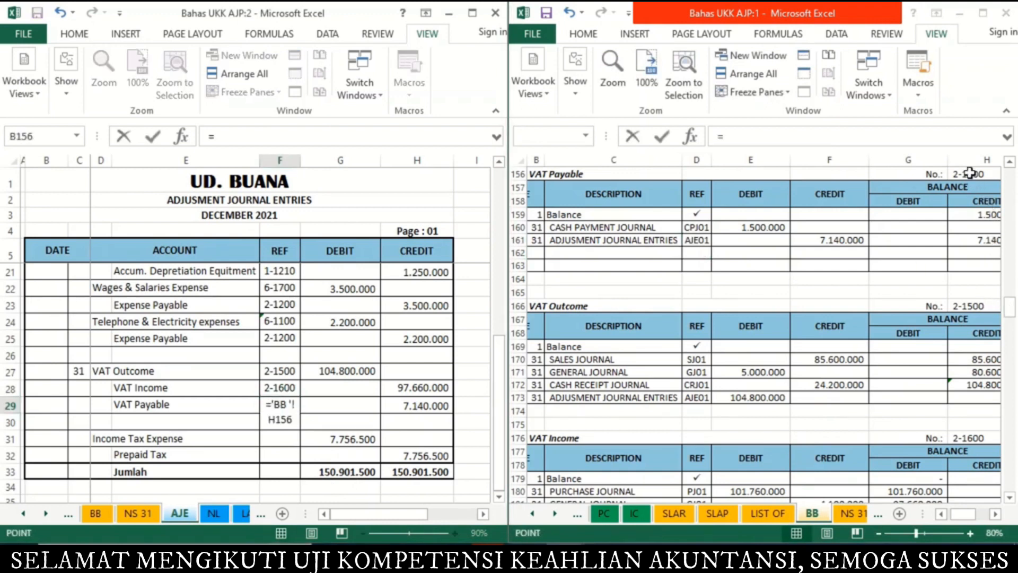
{"action": "key", "text": "Return"}
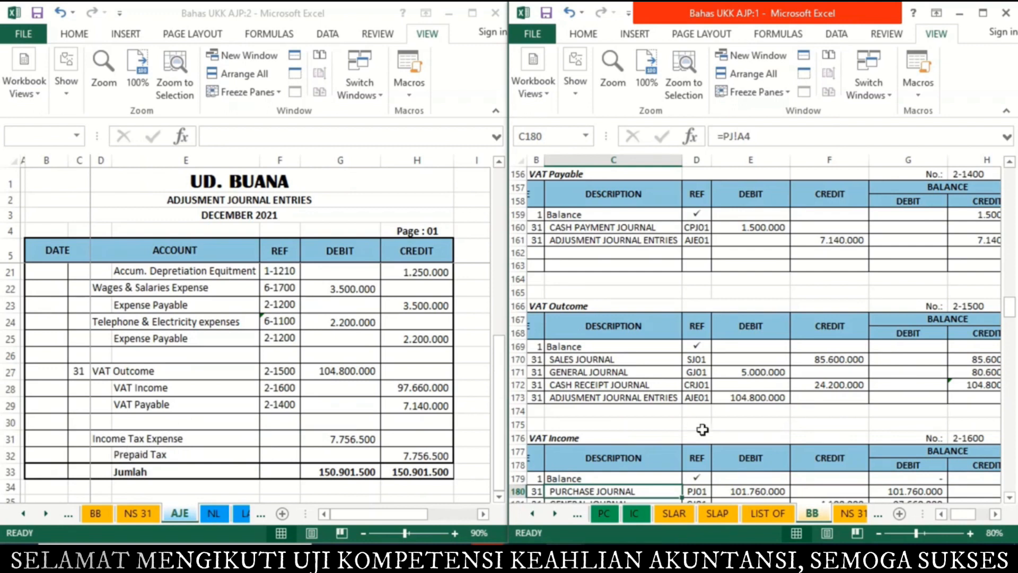
Add an adjustment row in row 386 of the Income Tax Expense ledger with day 31 and a description linked to the journal's title, AJE!B2
{"action": "left_click", "coordinate": [1013, 480]}
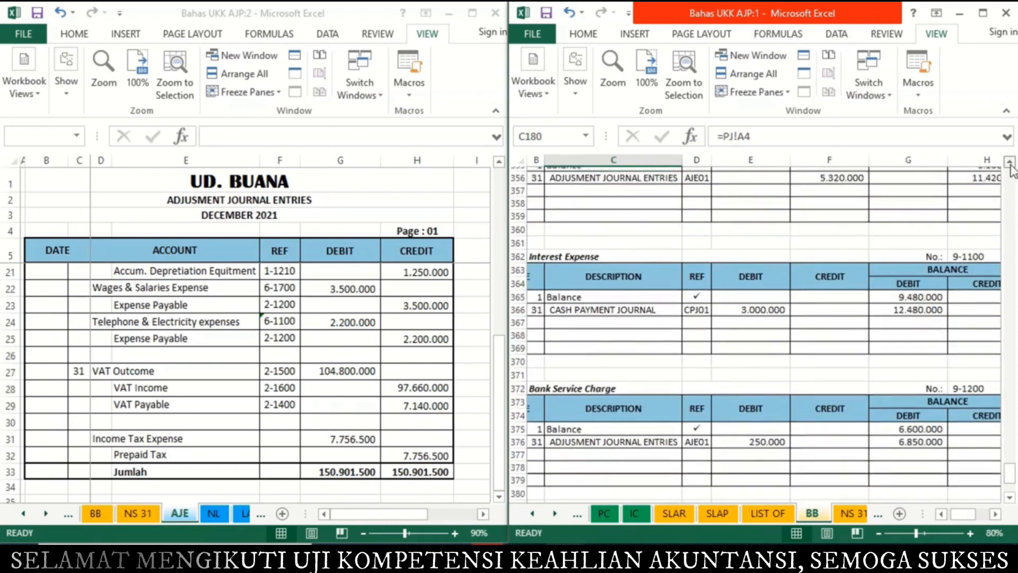
{"action": "scroll", "coordinate": [742, 345], "scroll_direction": "down", "scroll_amount": 3}
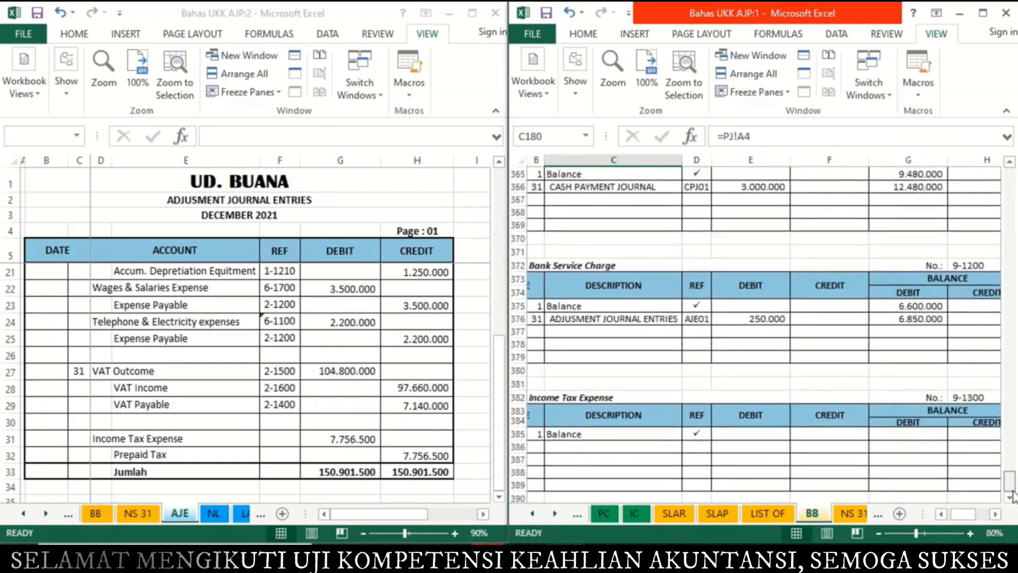
{"action": "left_click", "coordinate": [537, 448]}
{"action": "type", "text": "31"}
{"action": "key", "text": "Tab"}
{"action": "type", "text": "="}
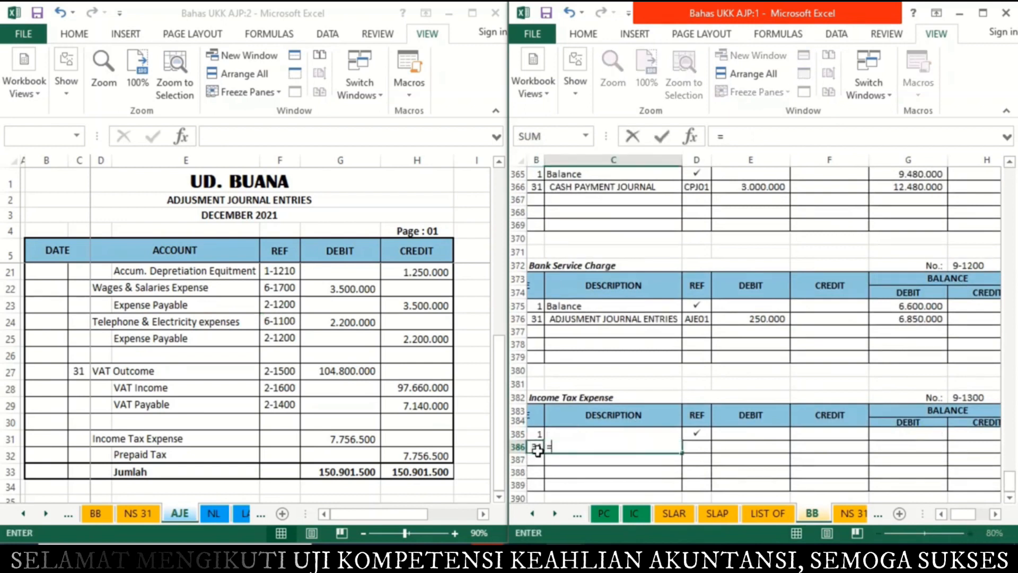
{"action": "left_click", "coordinate": [260, 204]}
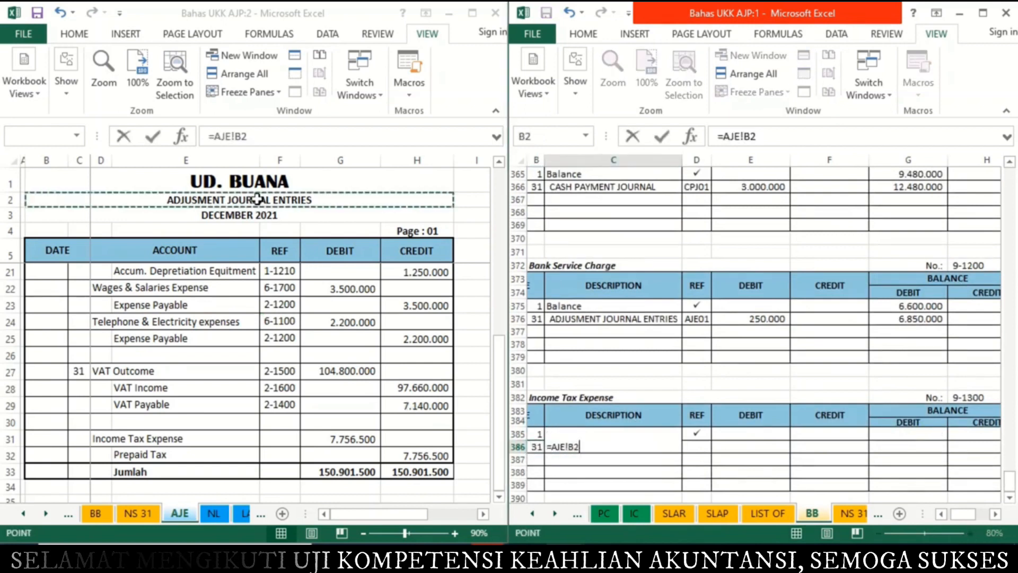
{"action": "key", "text": "Return"}
Link the debit amount of the Income Tax Expense adjustment row, E386, to the journal's Income Tax Expense amount in G31
{"action": "key", "text": "Tab"}
{"action": "key", "text": "Tab"}
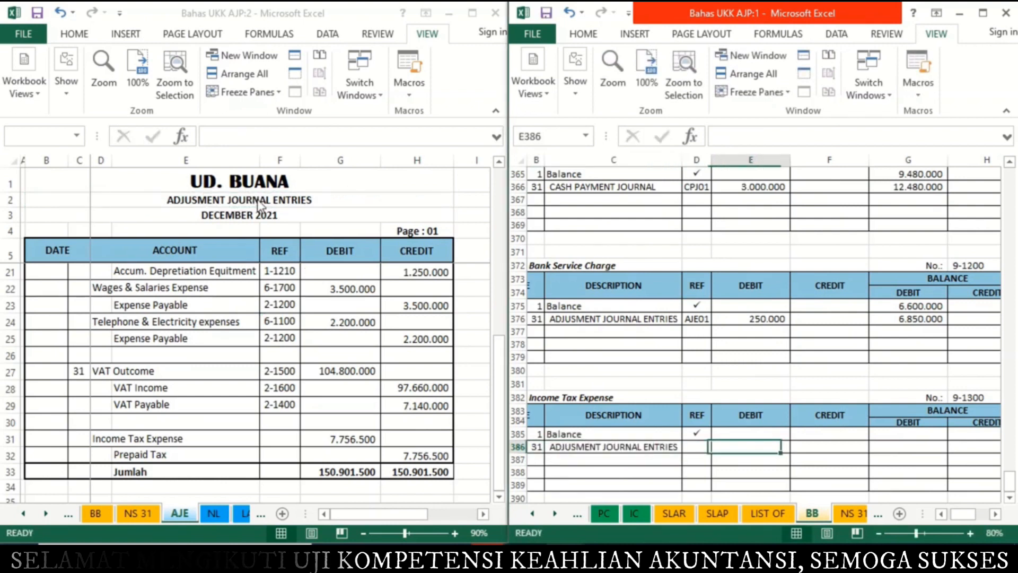
{"action": "type", "text": "="}
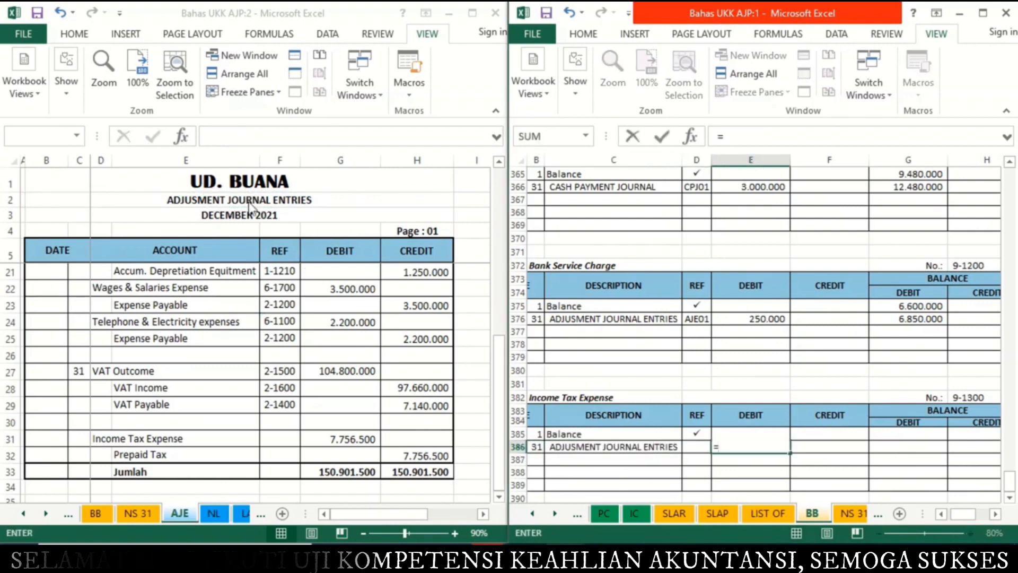
{"action": "left_click", "coordinate": [354, 439]}
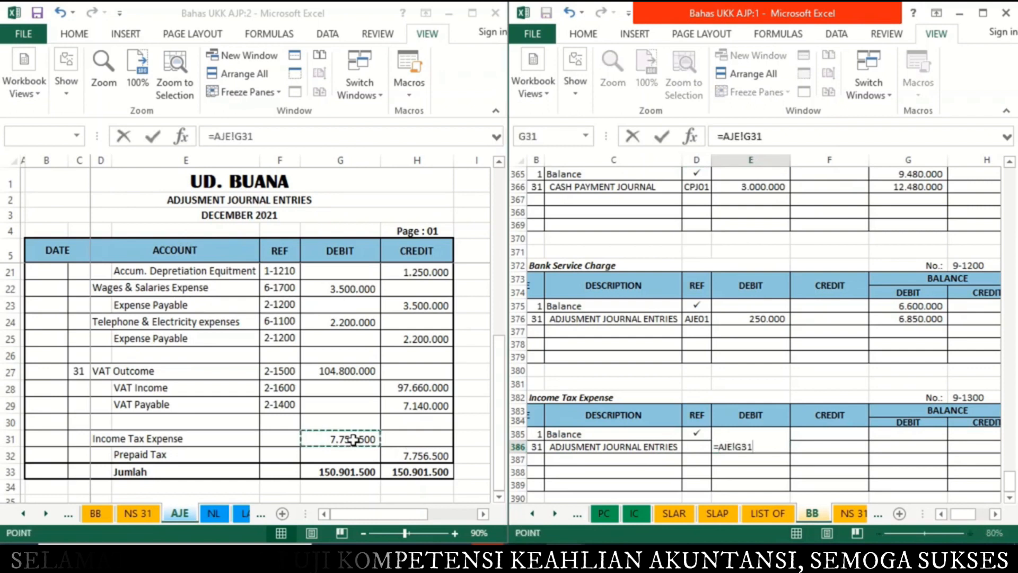
{"action": "key", "text": "Return"}
Set the debit balance of the Income Tax Expense adjustment row in G386 with =E386
{"action": "key", "text": "Up"}
{"action": "key", "text": "Right"}
{"action": "key", "text": "Right"}
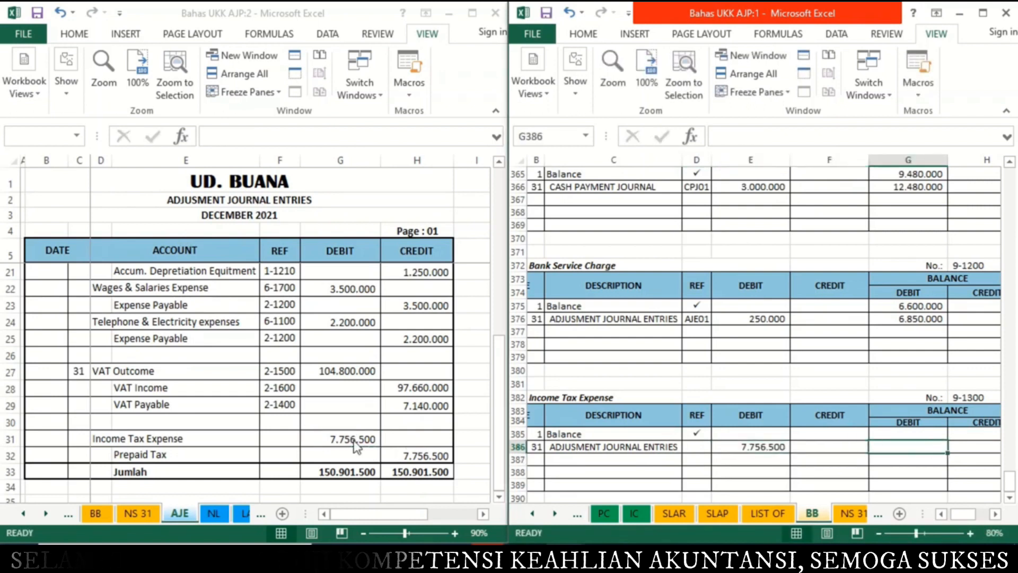
{"action": "type", "text": "="}
{"action": "key", "text": "Left"}
{"action": "key", "text": "Left"}
{"action": "key", "text": "Return"}
{"action": "key", "text": "Up"}
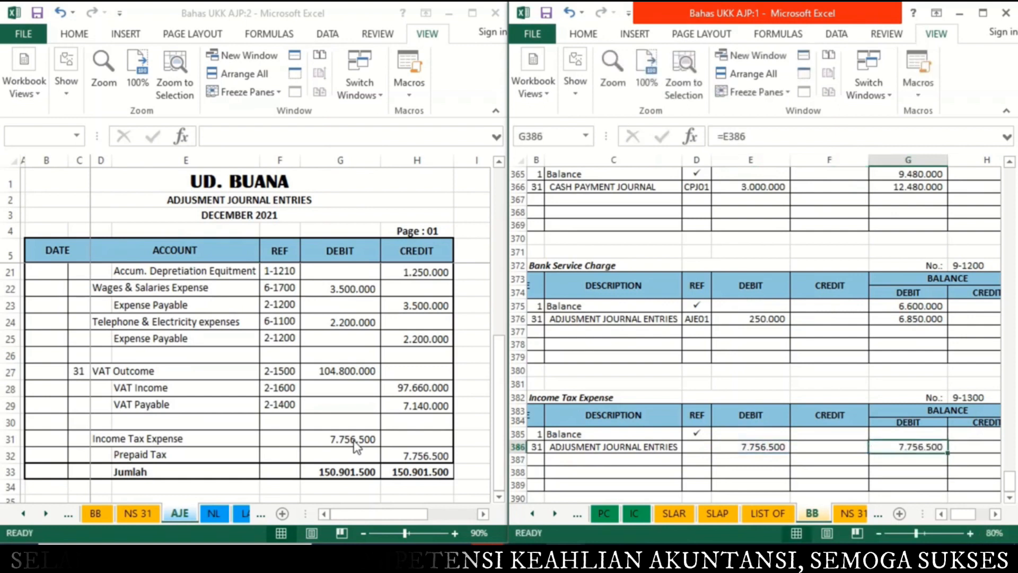
Enter AJE01 as the reference of the Income Tax Expense adjustment row in D386
{"action": "key", "text": "Left"}
{"action": "key", "text": "Left"}
{"action": "key", "text": "Left"}
{"action": "type", "text": "AJE9"}
{"action": "key", "text": "BackSpace"}
{"action": "type", "text": "01"}
{"action": "key", "text": "Return"}
Link the journal's Income Tax Expense reference in F31 to the account number of the Income Tax Expense ledger in H382
{"action": "left_click", "coordinate": [404, 435]}
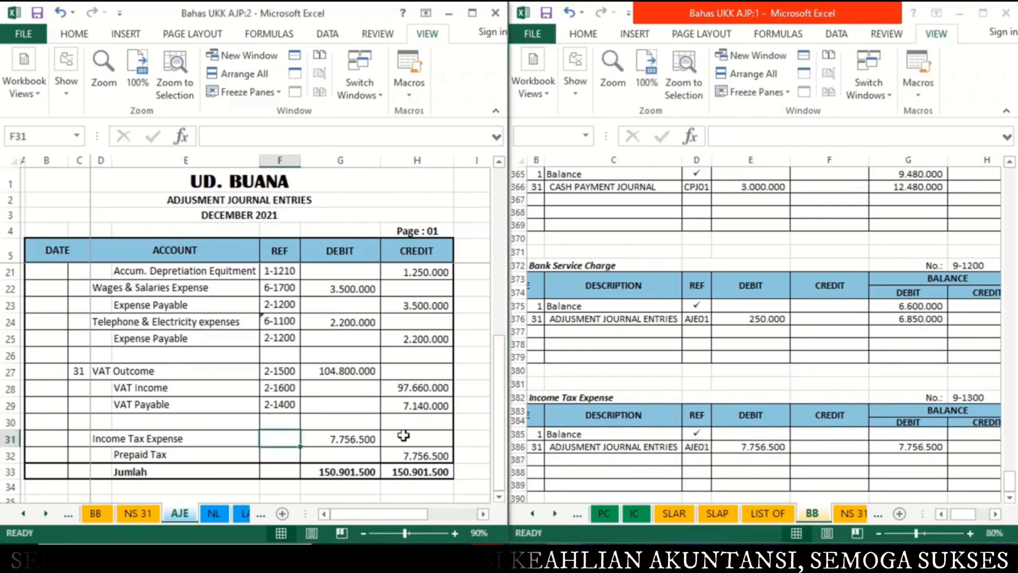
{"action": "type", "text": "="}
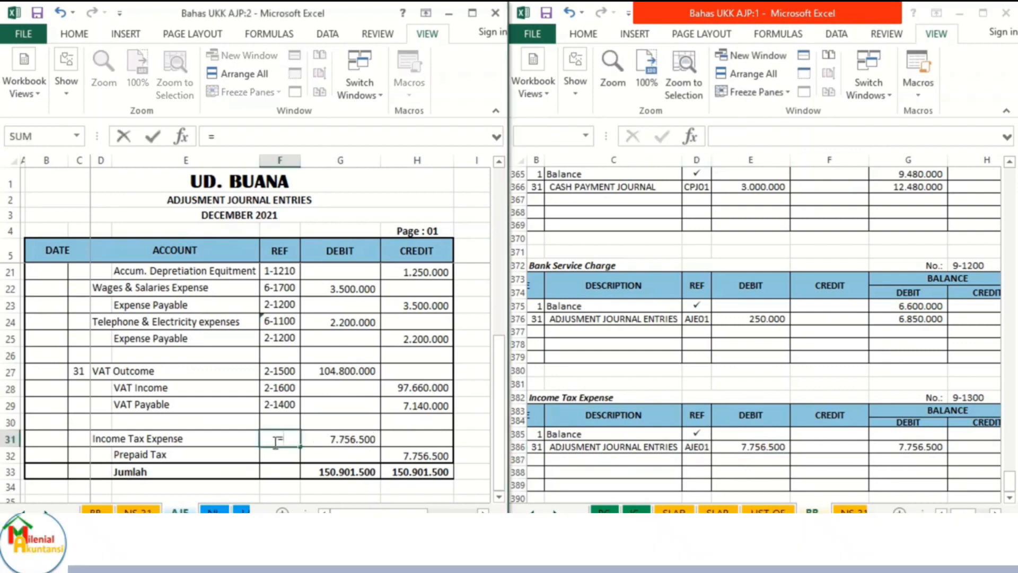
{"action": "left_click", "coordinate": [973, 397]}
{"action": "key", "text": "Return"}
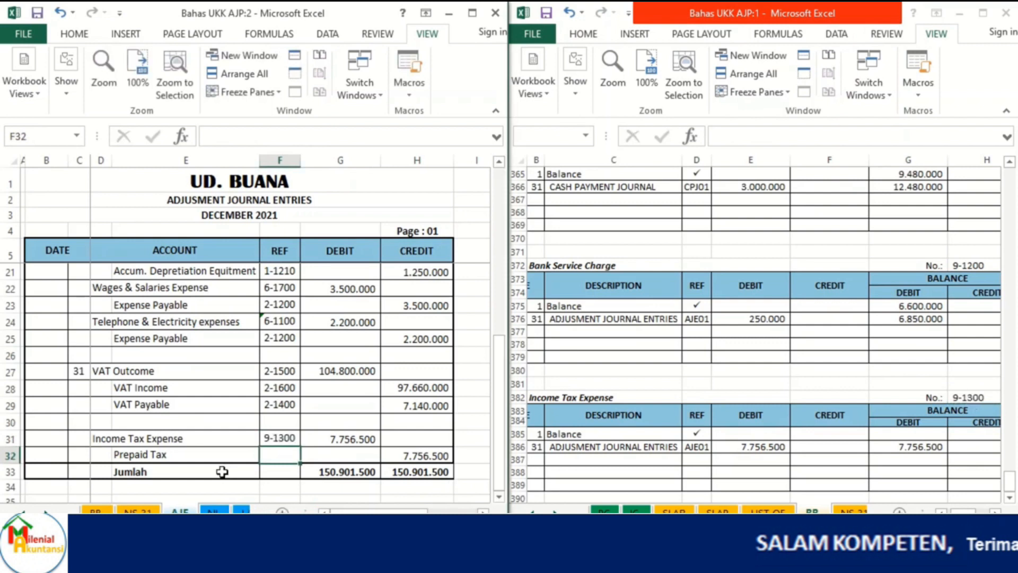
Start the Prepaid Tax ledger's adjustment row with day 31 in B98 and link its description in C98 to the journal title in AJE!B2
{"action": "left_click", "coordinate": [1013, 190]}
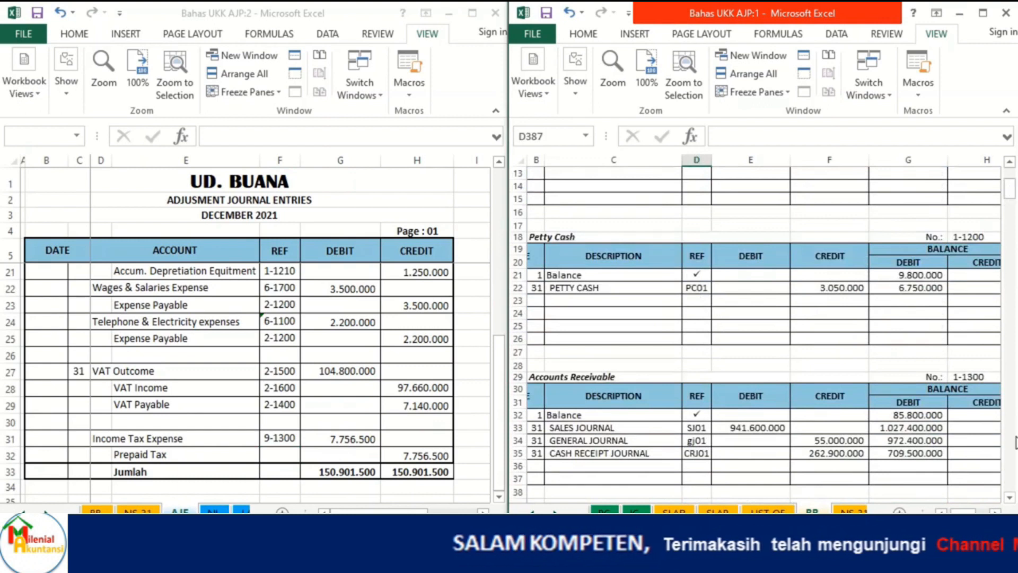
{"action": "scroll", "coordinate": [1014, 453], "scroll_direction": "down", "scroll_amount": 20}
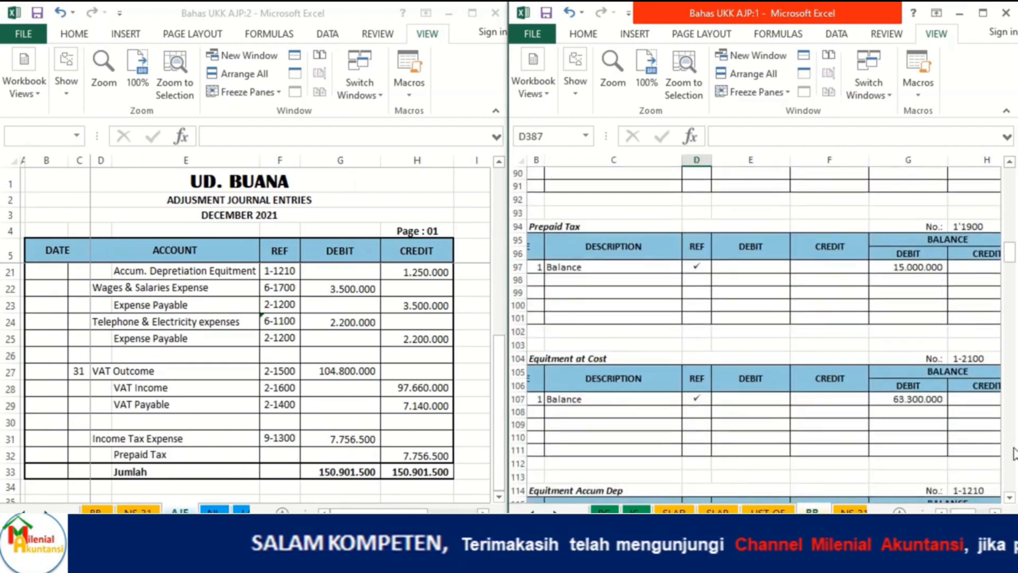
{"action": "left_click", "coordinate": [534, 281]}
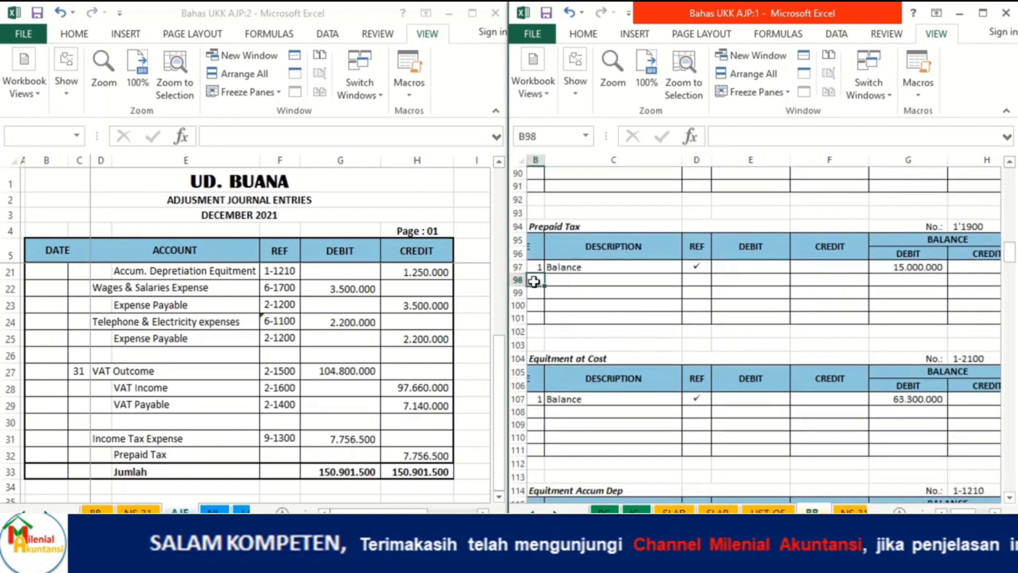
{"action": "key", "text": "Right"}
{"action": "type", "text": "="}
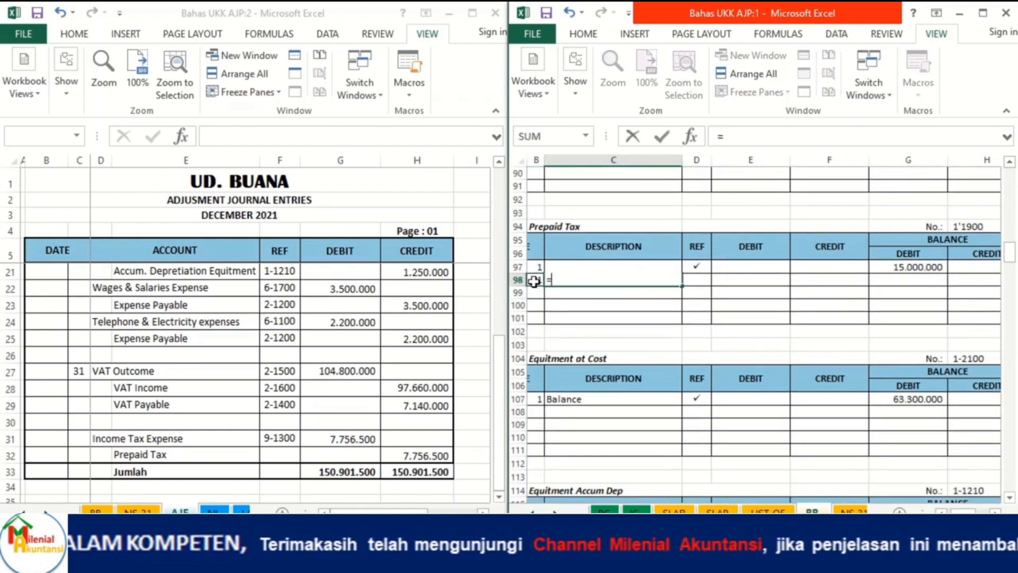
{"action": "left_click", "coordinate": [295, 198]}
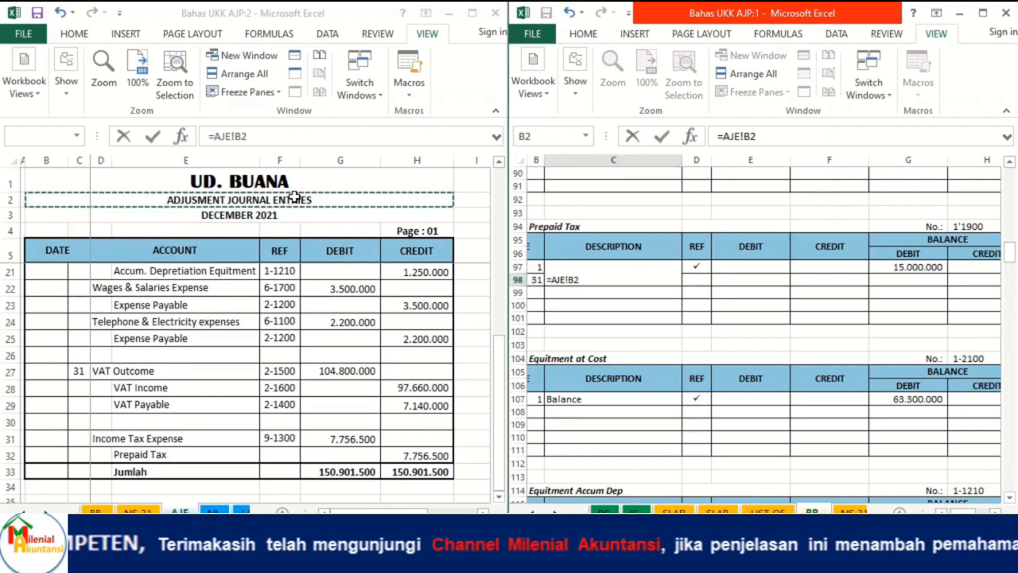
{"action": "key", "text": "Return"}
Link the credit amount of the Prepaid Tax adjustment row, F98, to the journal's Prepaid Tax amount in H32
{"action": "key", "text": "Up"}
{"action": "key", "text": "Right"}
{"action": "key", "text": "Right"}
{"action": "key", "text": "Right"}
{"action": "type", "text": "="}
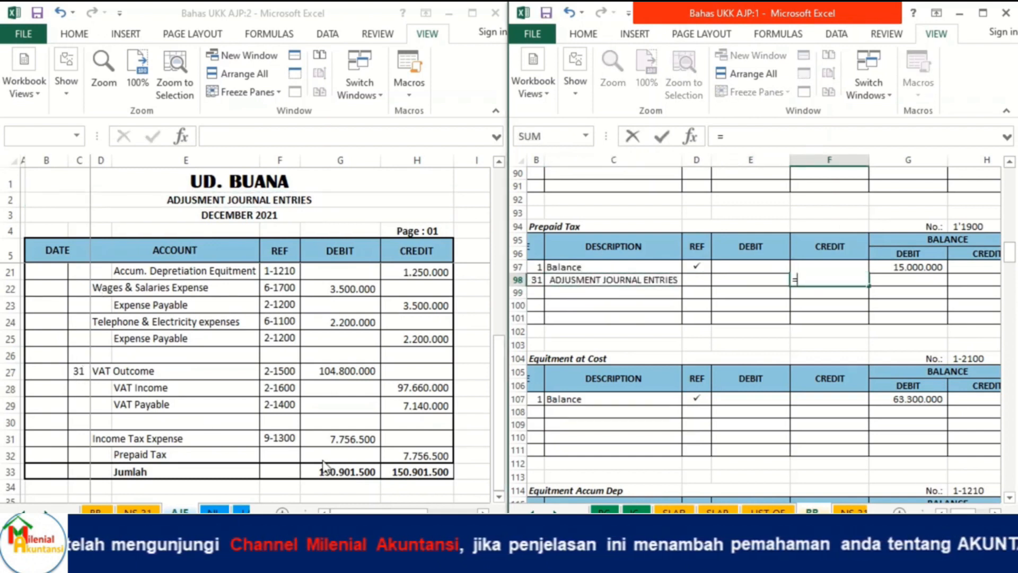
{"action": "left_click", "coordinate": [419, 455]}
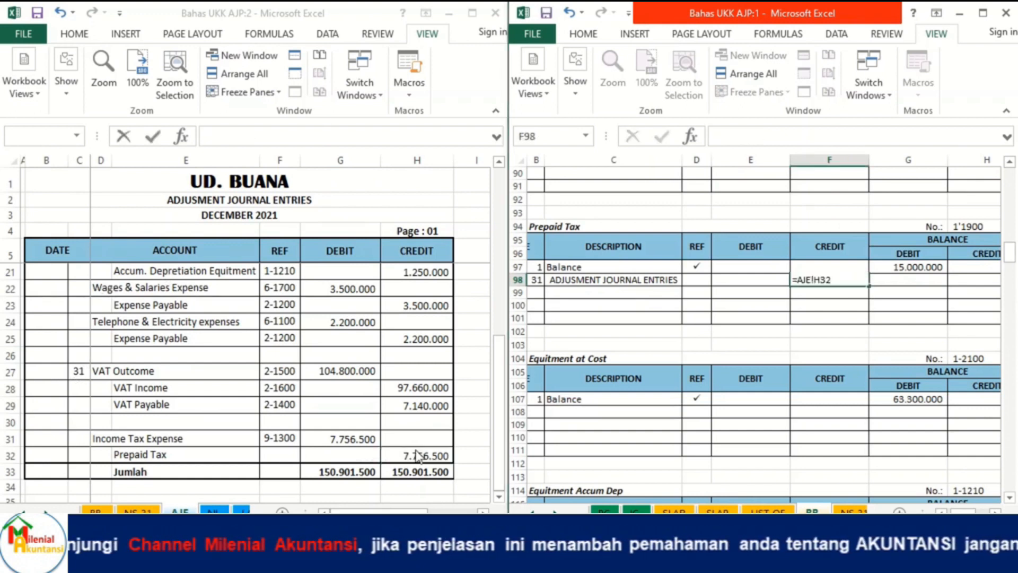
{"action": "key", "text": "Return"}
Set the debit balance of the Prepaid Tax adjustment row in G98 with =G97-F98
{"action": "key", "text": "Up"}
{"action": "key", "text": "Right"}
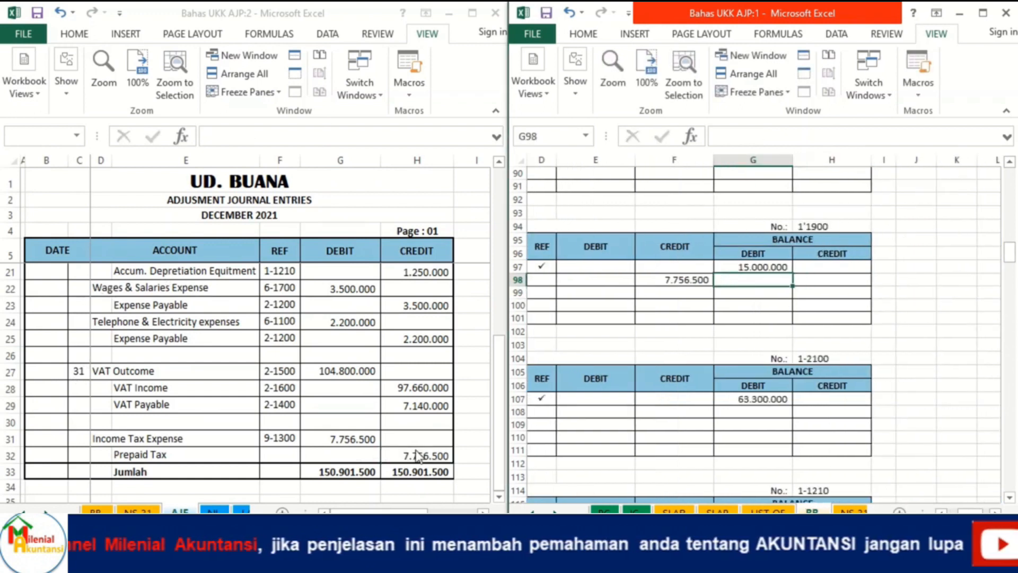
{"action": "type", "text": "="}
{"action": "key", "text": "Up"}
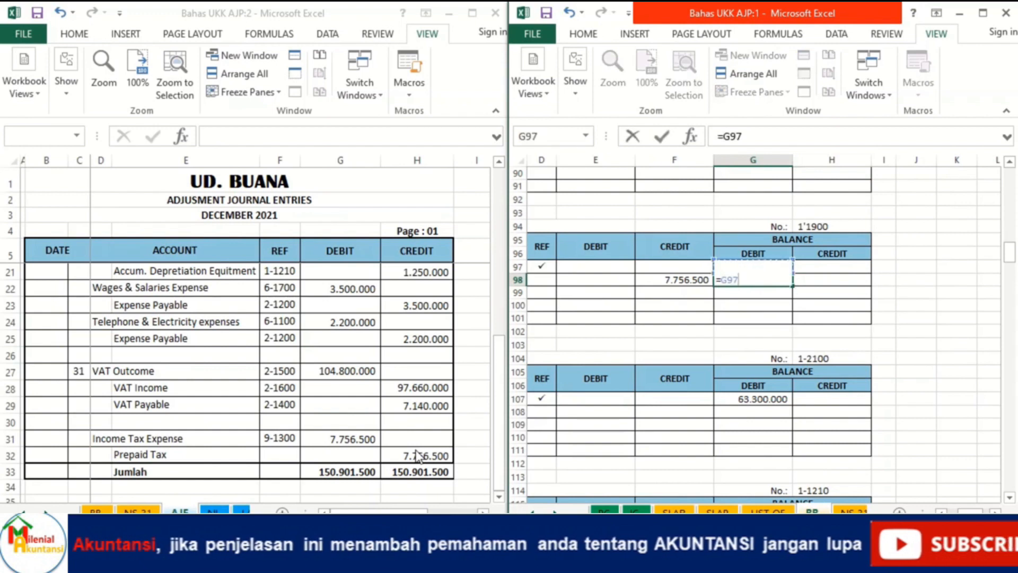
{"action": "key", "text": "Left"}
{"action": "key", "text": "Return"}
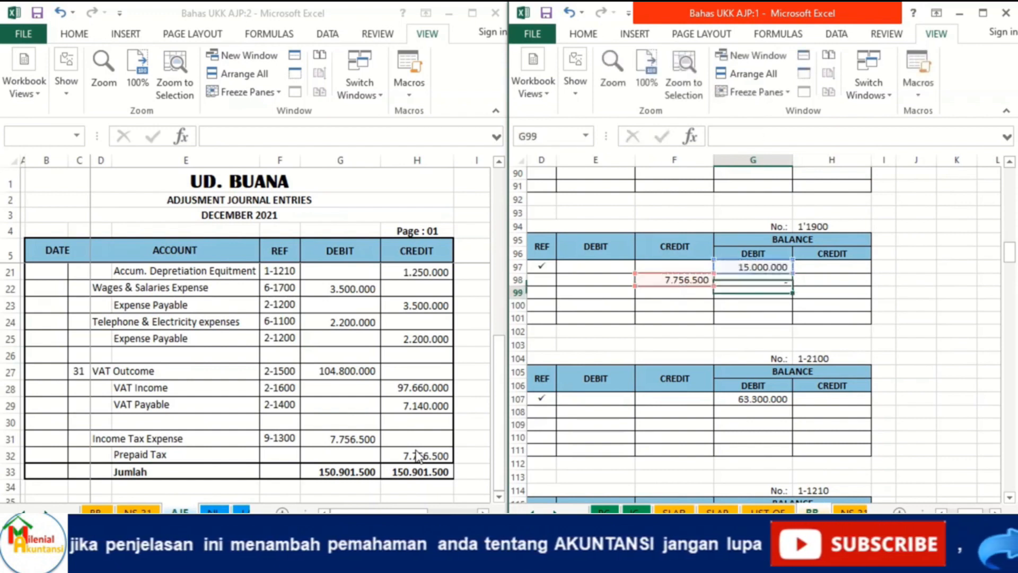
Fill in the reference of the Prepaid Tax adjustment row in D98
{"action": "key", "text": "Left"}
{"action": "key", "text": "Left"}
{"action": "key", "text": "Left"}
{"action": "key", "text": "Left"}
{"action": "key", "text": "Right"}
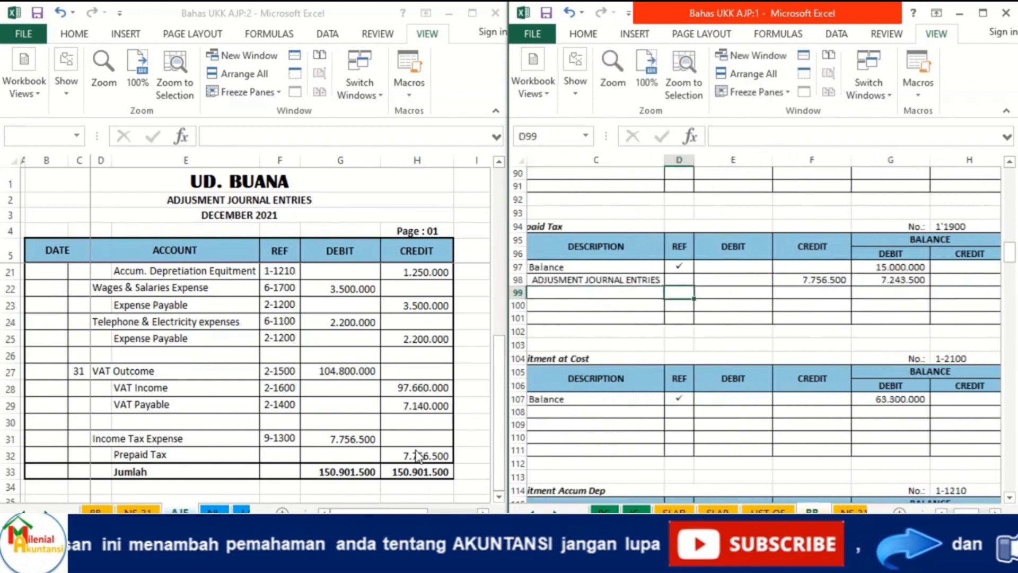
{"action": "key", "text": "Up"}
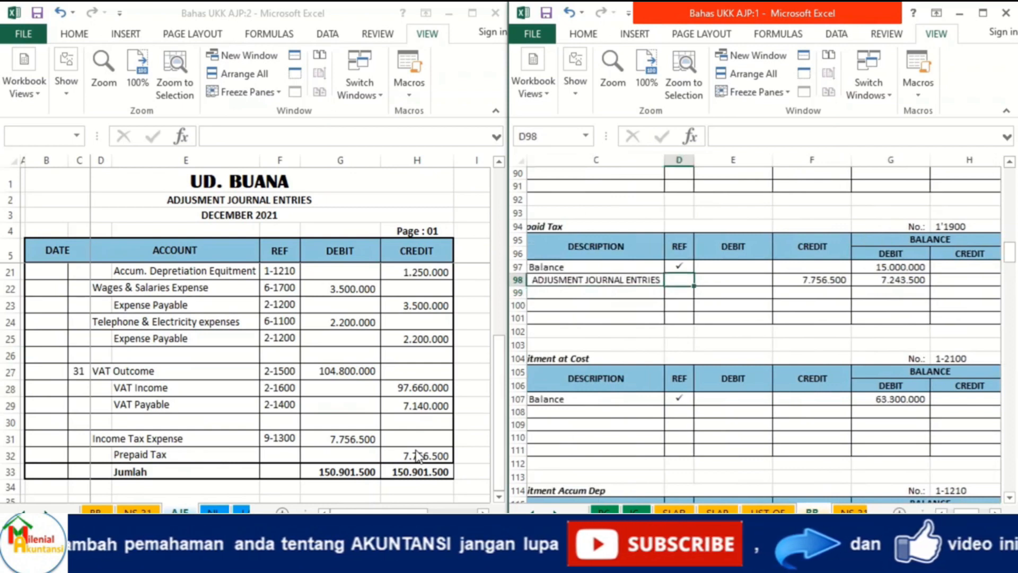